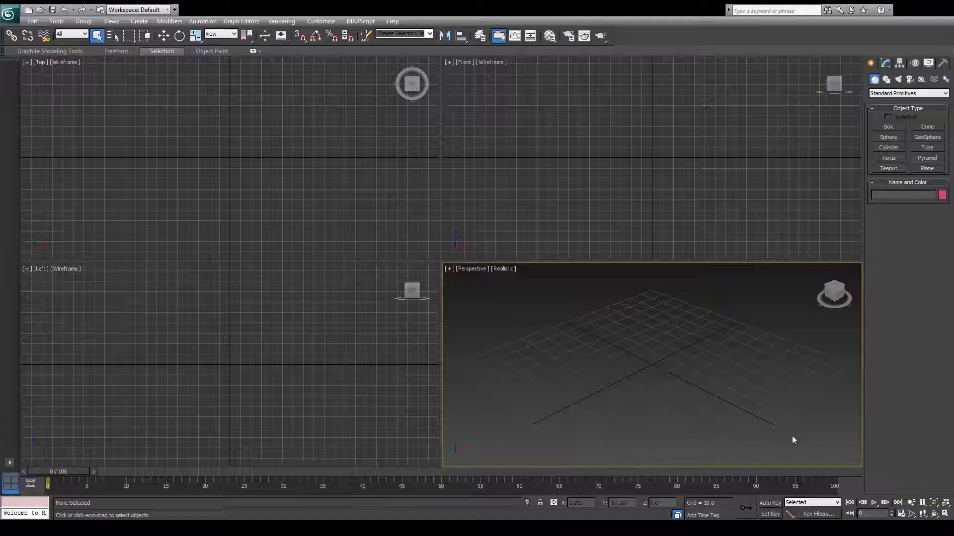
Maximize the perspective view and draw a flat box across the grid, about 85 by 147 units and 11 high
click(945, 514)
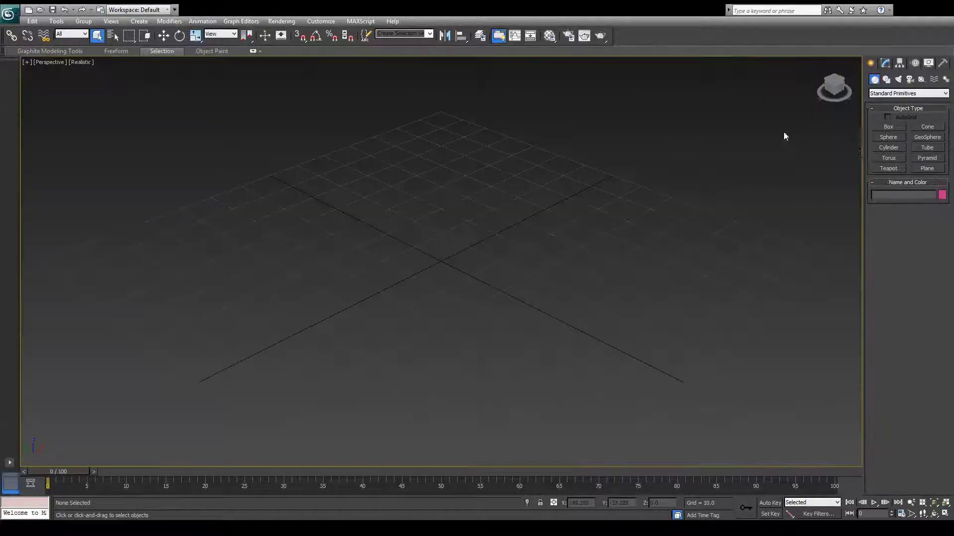
click(888, 127)
drag(507, 130, 318, 464)
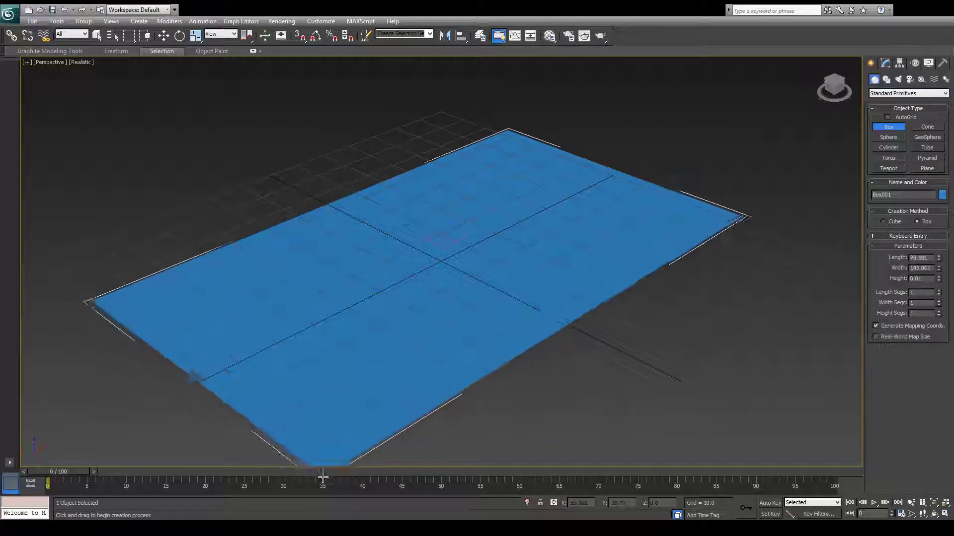
click(315, 451)
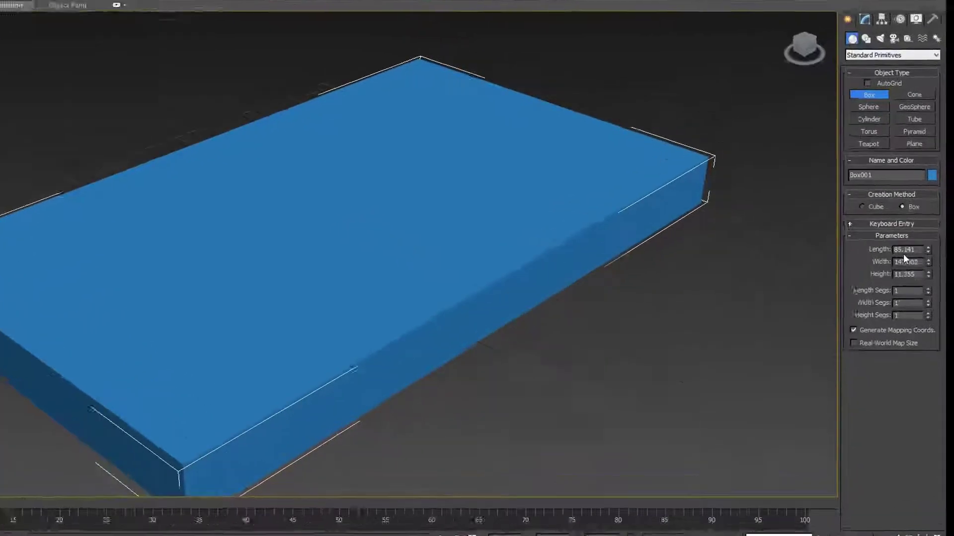
Set the box's length to 60, width to 200 and height to 10
double_click(920, 257)
text(60)
key(Tab)
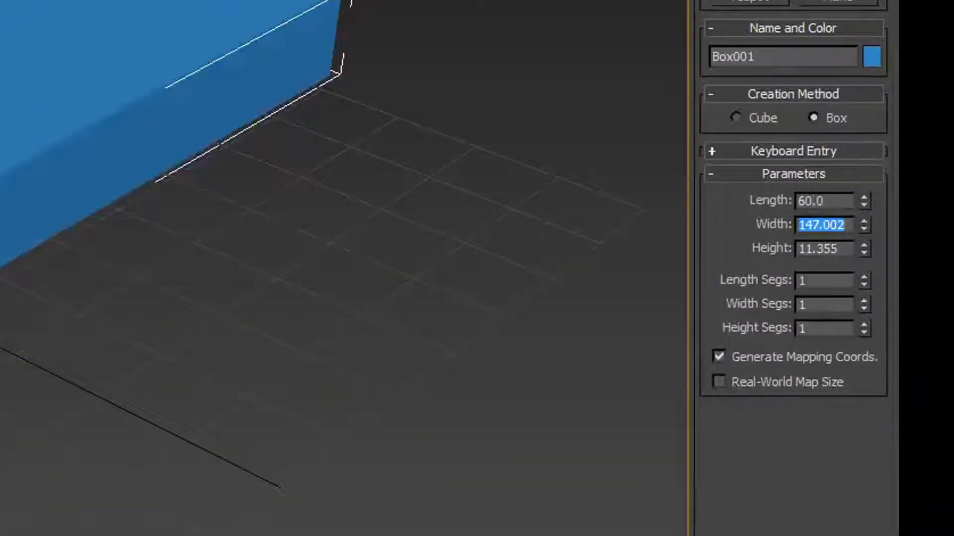
text(200)
key(Tab)
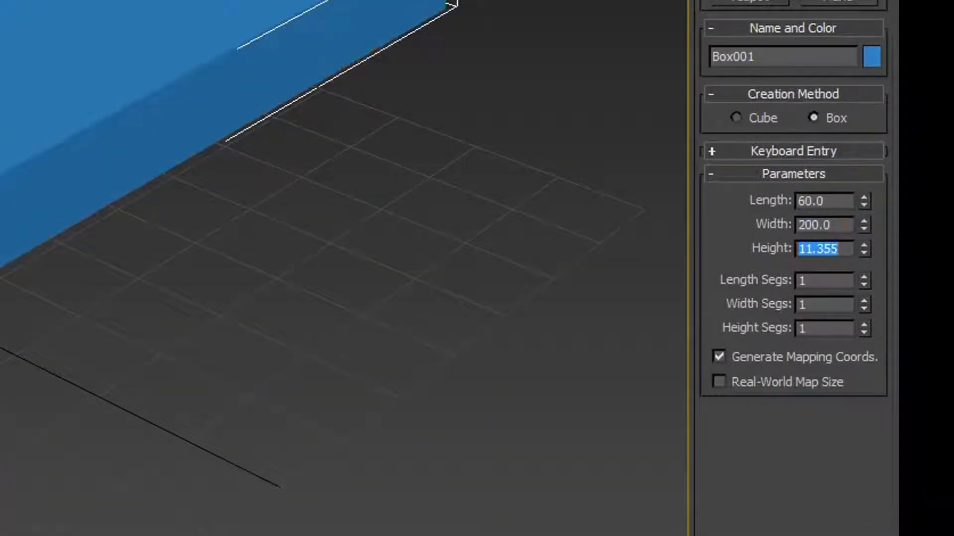
text(10)
key(Return)
Set the box's length segments to 60, width segments to 200 and height segments to 10
alt+middle_drag(550, 311, 680, 313)
double_click(803, 280)
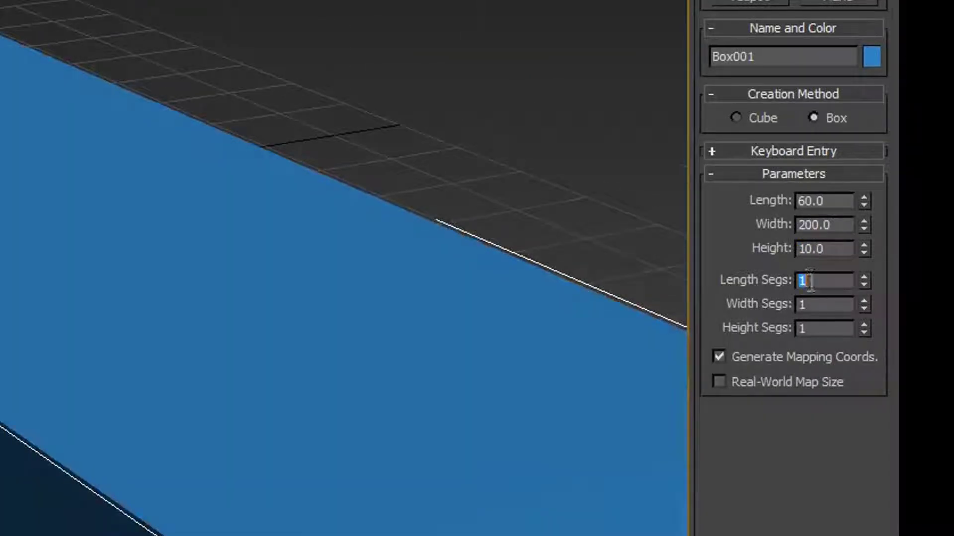
text(60)
key(Tab)
text(2)
key(Tab)
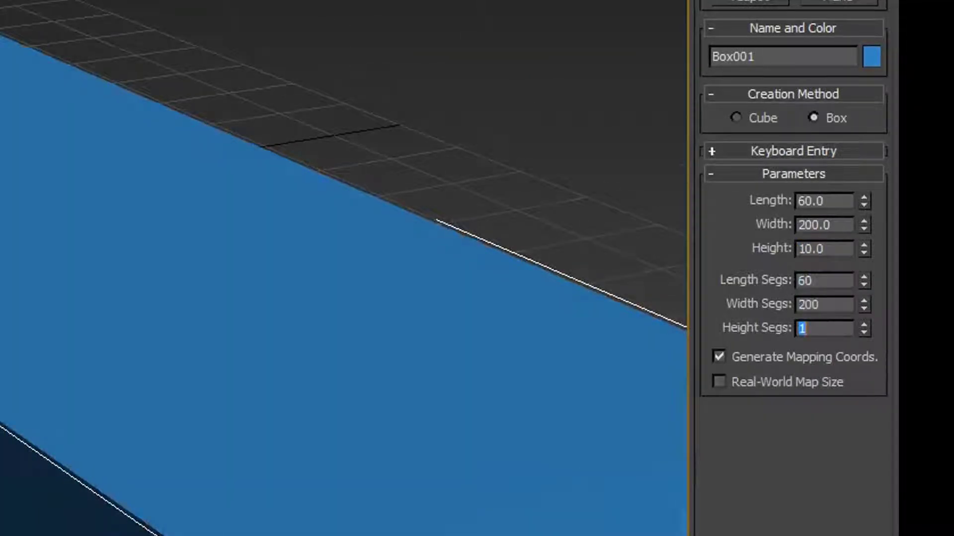
text(10)
key(Return)
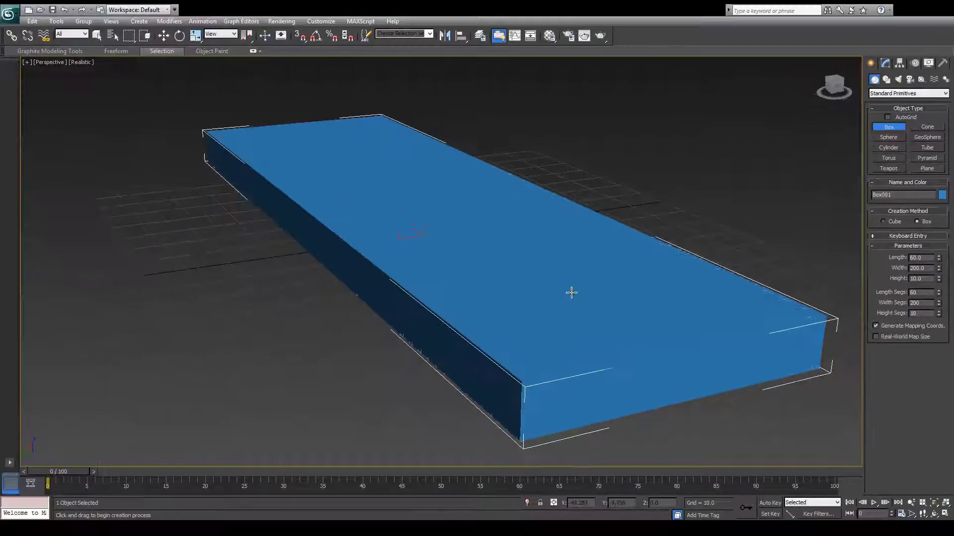
Select all polygons in about two-fifths of the board at its negative X end and set their material ID to 1
key(F4)
alt+middle_drag(547, 329, 426, 302)
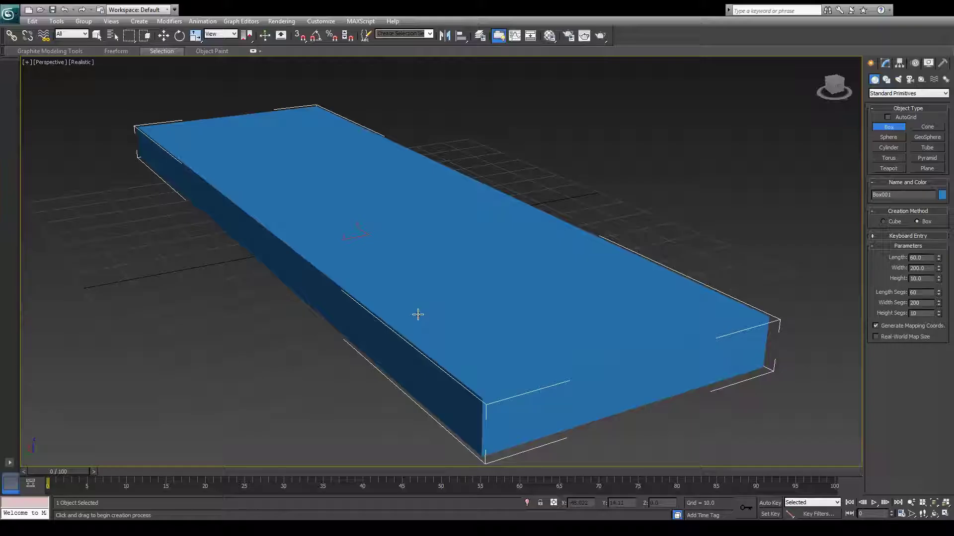
drag(179, 155, 399, 399)
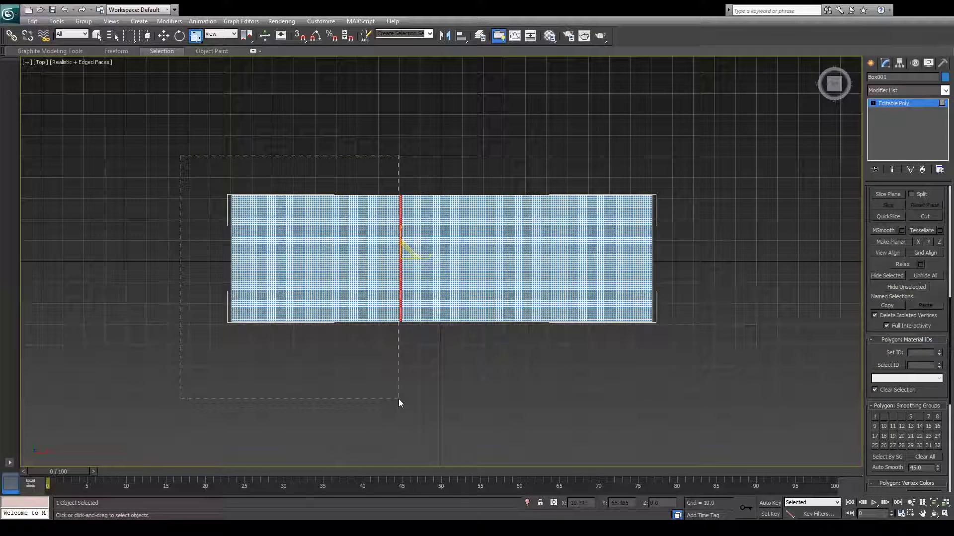
scroll(382, 336, up, 7)
key(ctrl+z)
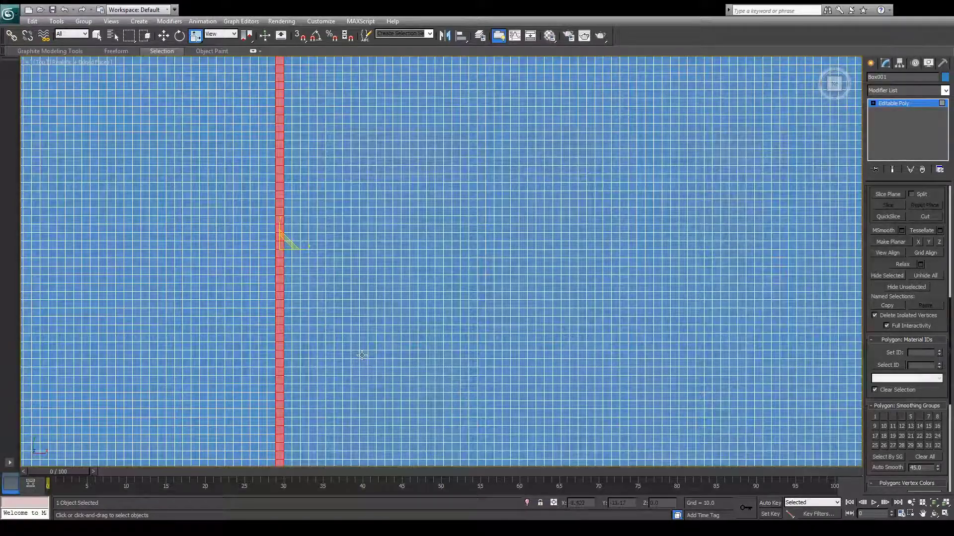
key(ctrl+y)
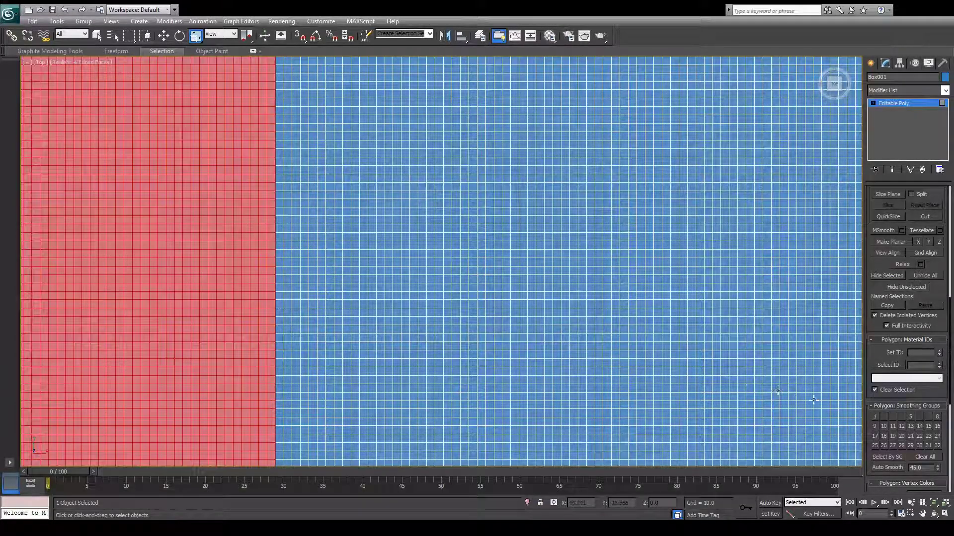
click(911, 354)
scroll(622, 266, down, 8)
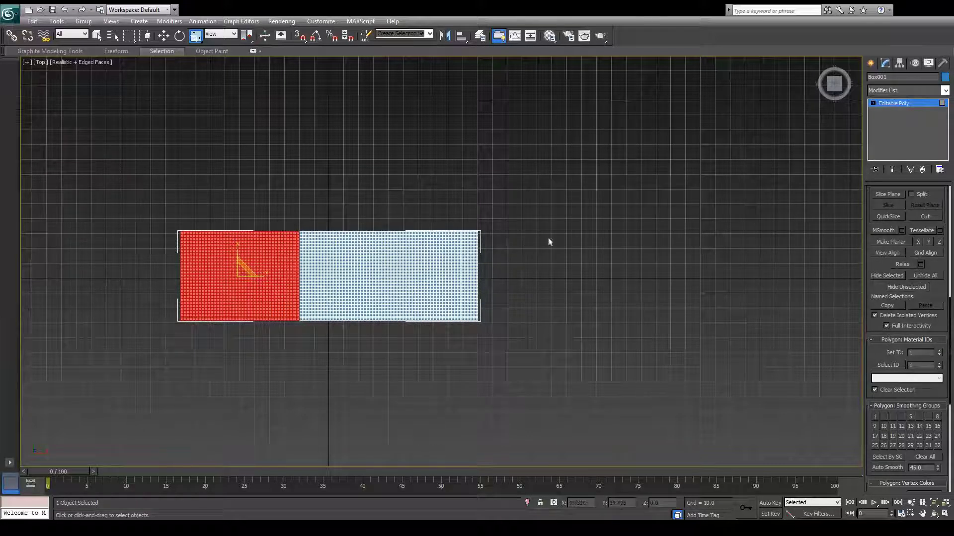
Leave polygon editing, deselect the board and display it in a perspective view without edged faces
scroll(475, 235, up, 2)
scroll(474, 236, up, 2)
key(4)
key(q)
click(559, 172)
key(z)
alt+middle_drag(445, 313, 501, 249)
key(F4)
alt+middle_drag(447, 299, 456, 319)
key(p)
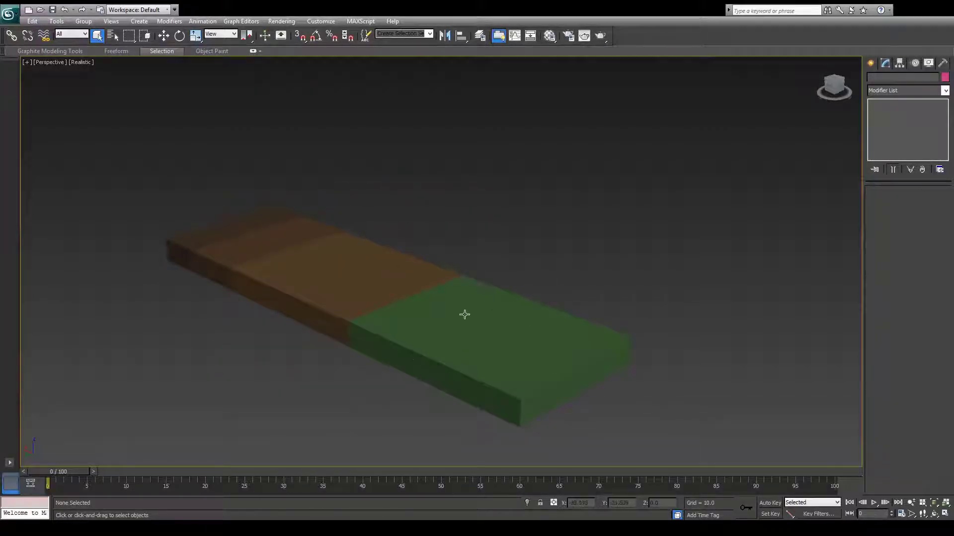
With edged faces shown, draw a thin AutoGrid box post, about 1 by 1 and 32 high, at the board's side edge where green meets brown
alt+middle_drag(478, 368, 436, 365)
scroll(366, 364, up, 4)
middle_drag(366, 364, 483, 240)
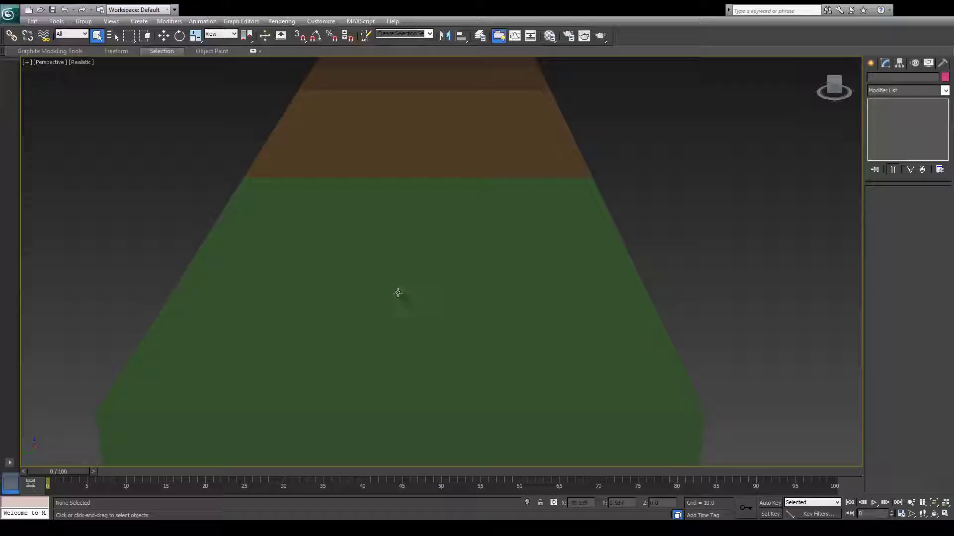
key(F4)
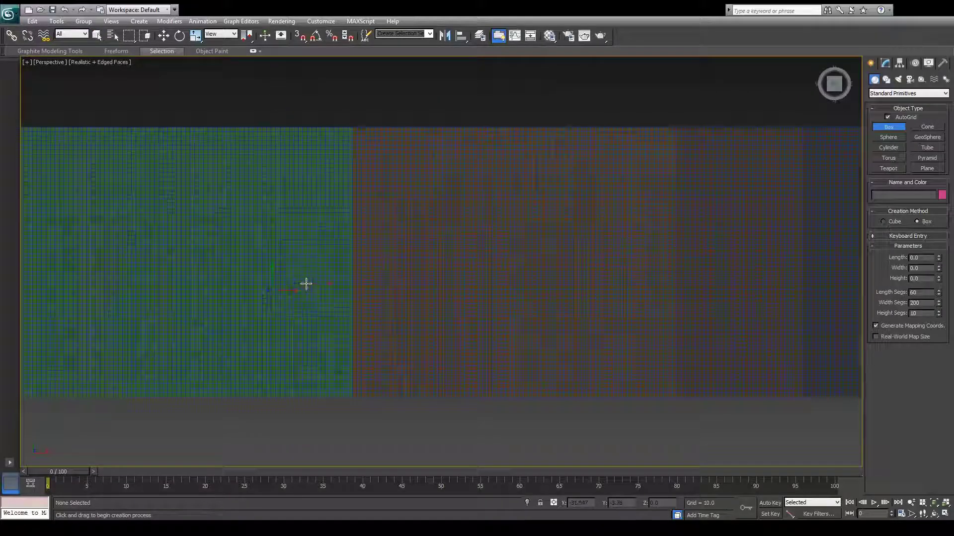
alt+middle_drag(305, 283, 368, 323)
drag(375, 341, 377, 339)
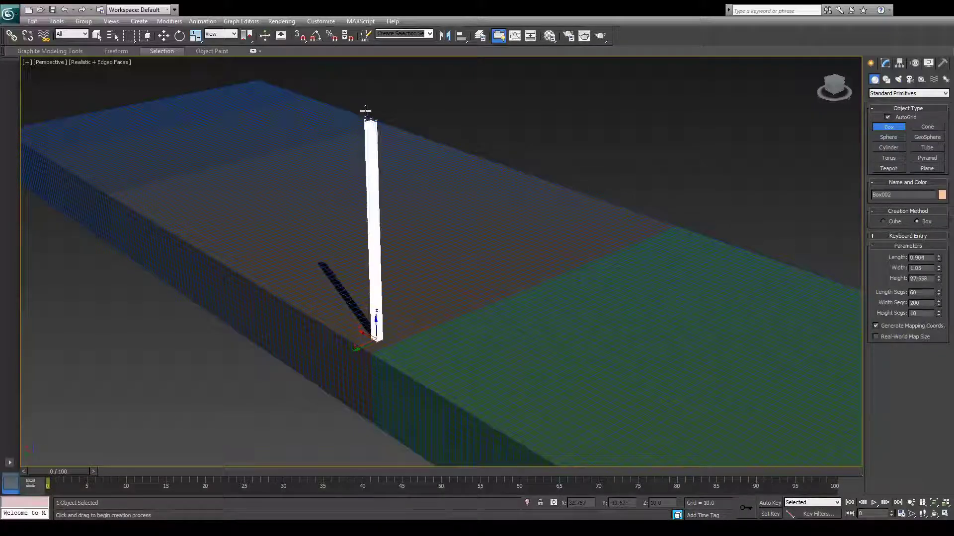
click(364, 75)
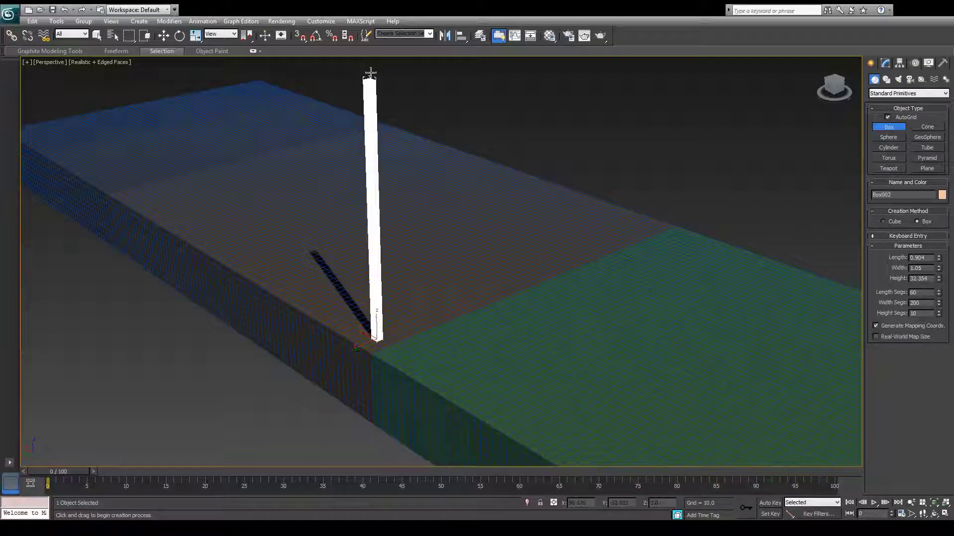
Reduce the post's length, width and height segments to 1 and set its height to 40
click(885, 62)
right_click(937, 240)
right_click(937, 250)
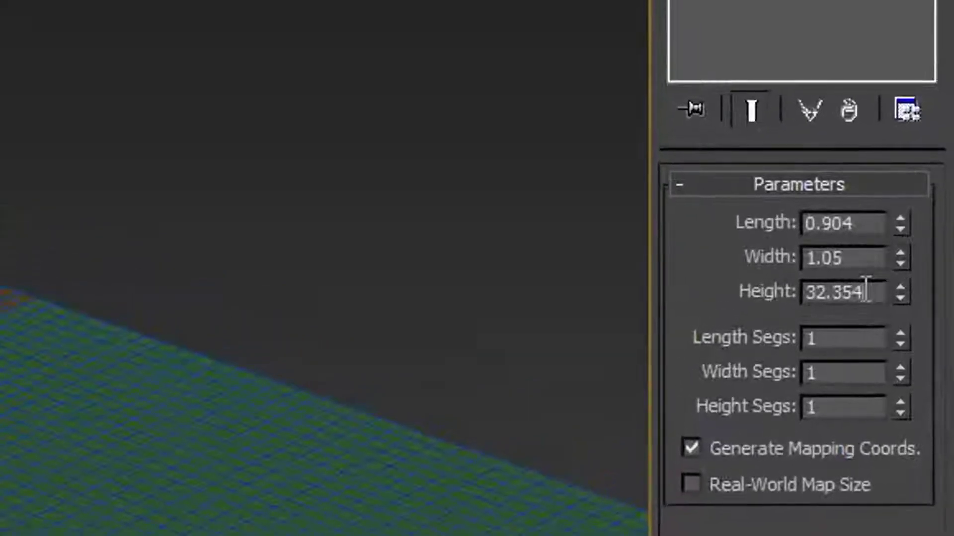
double_click(926, 224)
text(40)
key(Return)
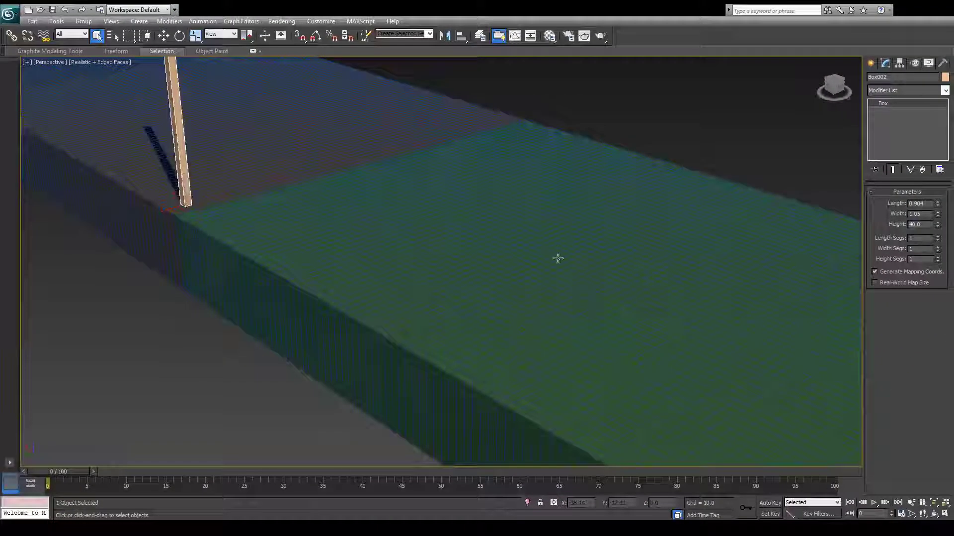
Hide edged faces, frame a view along the board from its green end and create a camera from that view
scroll(558, 259, down, 5)
middle_drag(558, 261, 531, 290)
key(F4)
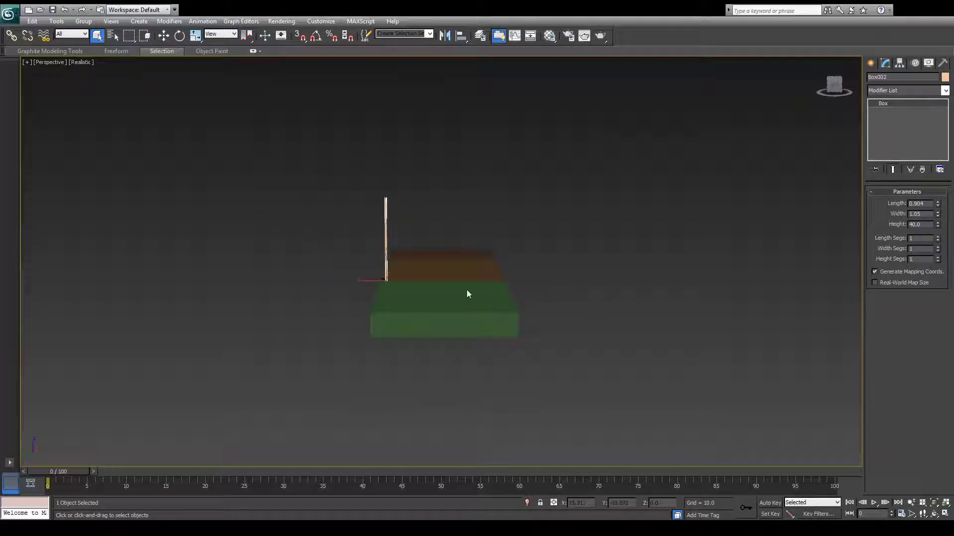
scroll(427, 331, up, 6)
alt+middle_drag(426, 333, 428, 318)
middle_drag(439, 387, 454, 215)
scroll(452, 223, down, 3)
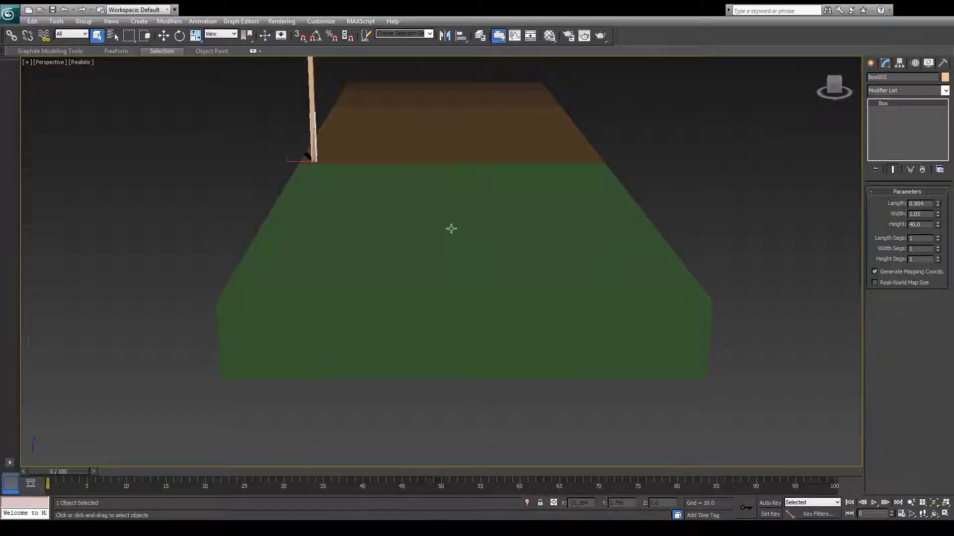
scroll(447, 253, up, 5)
middle_drag(447, 254, 356, 245)
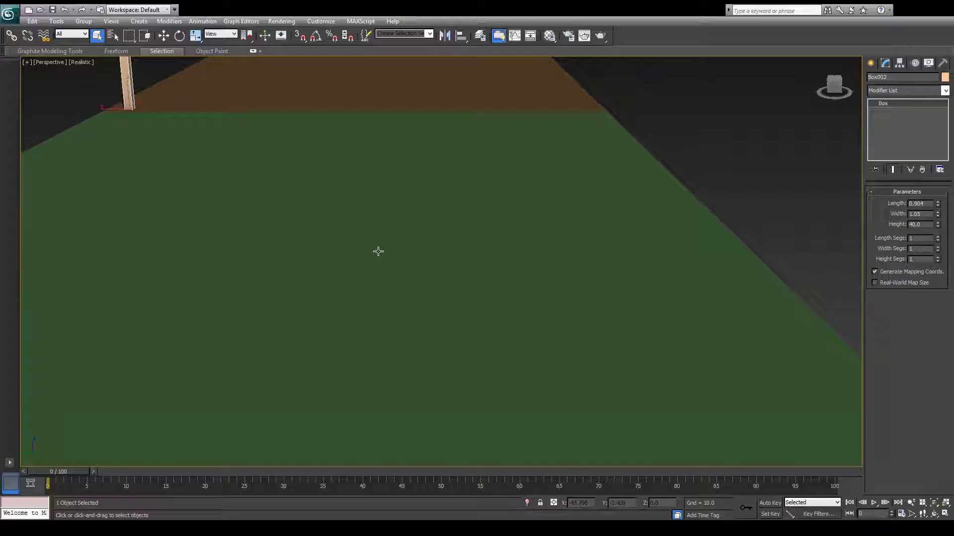
middle_drag(390, 249, 396, 269)
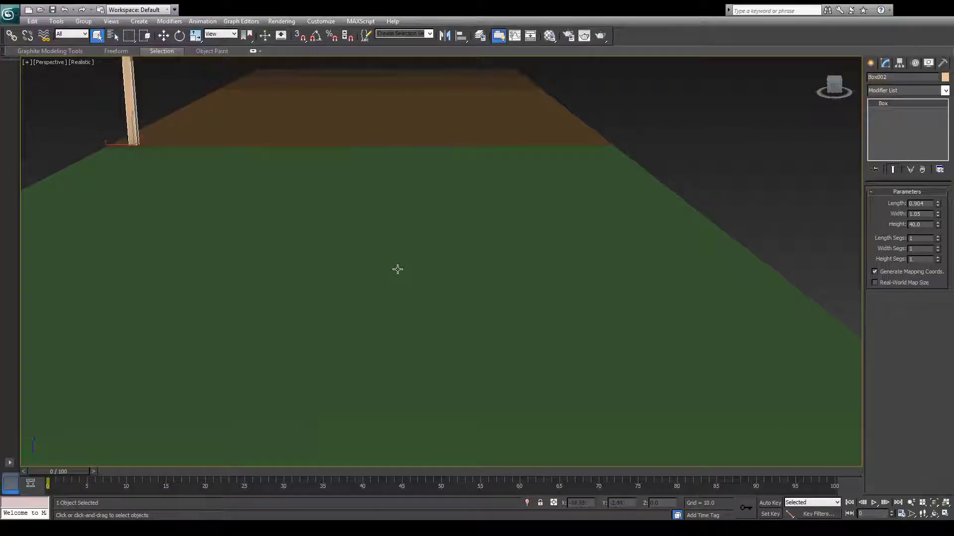
key(ctrl+c)
Inspect the scene in a free perspective view and return to the camera view
key(p)
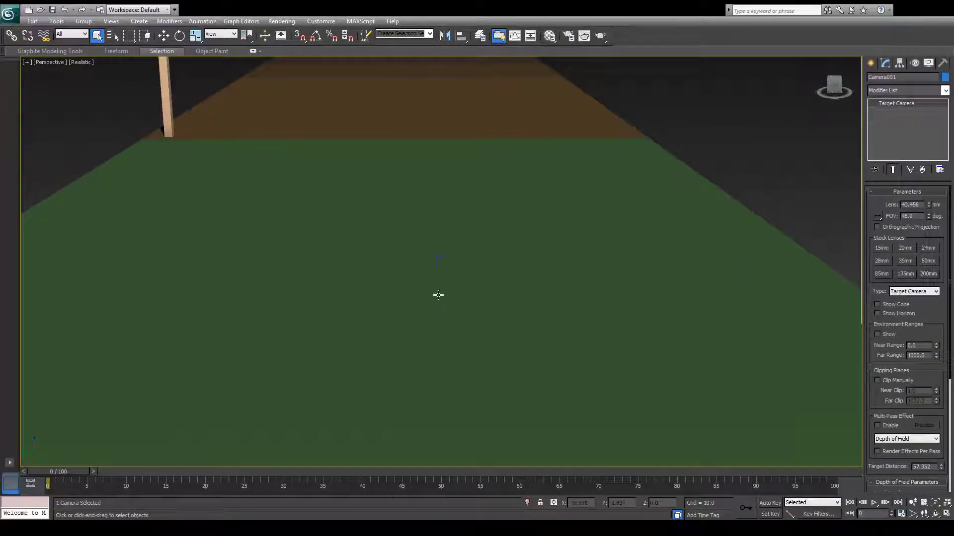
scroll(438, 295, down, 5)
alt+middle_drag(379, 303, 400, 313)
key(c)
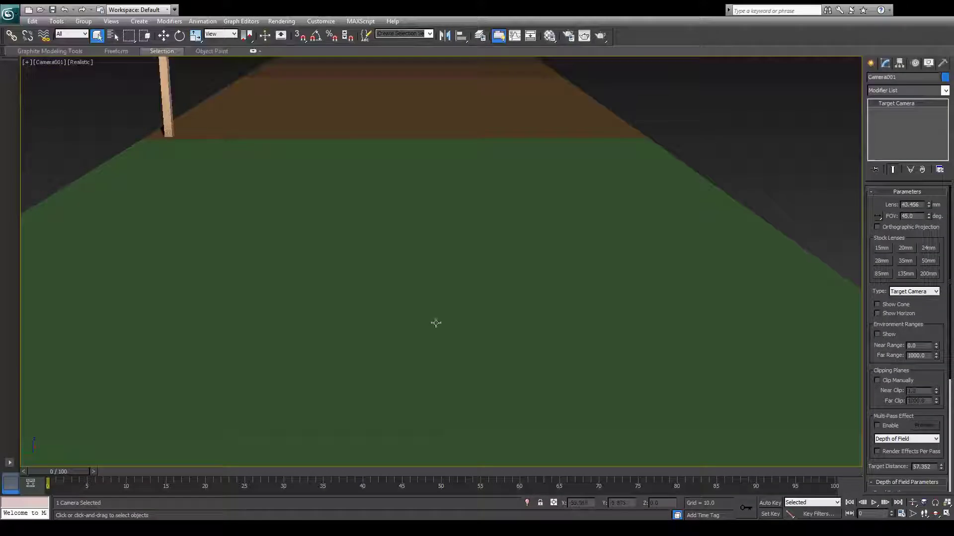
middle_drag(368, 341, 359, 319)
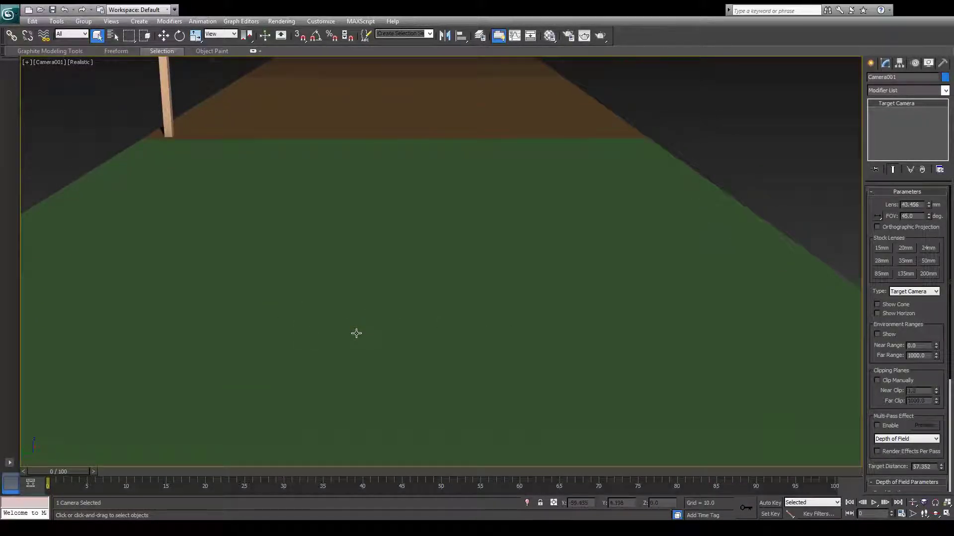
Show edged faces and draw an upright box on the green area near the post, with a base about 2 by 5 units
key(F4)
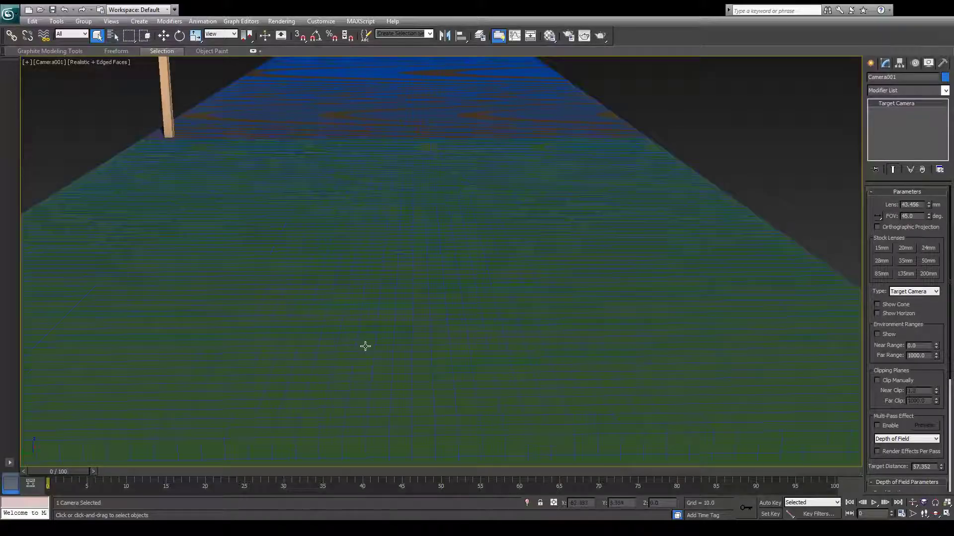
click(871, 63)
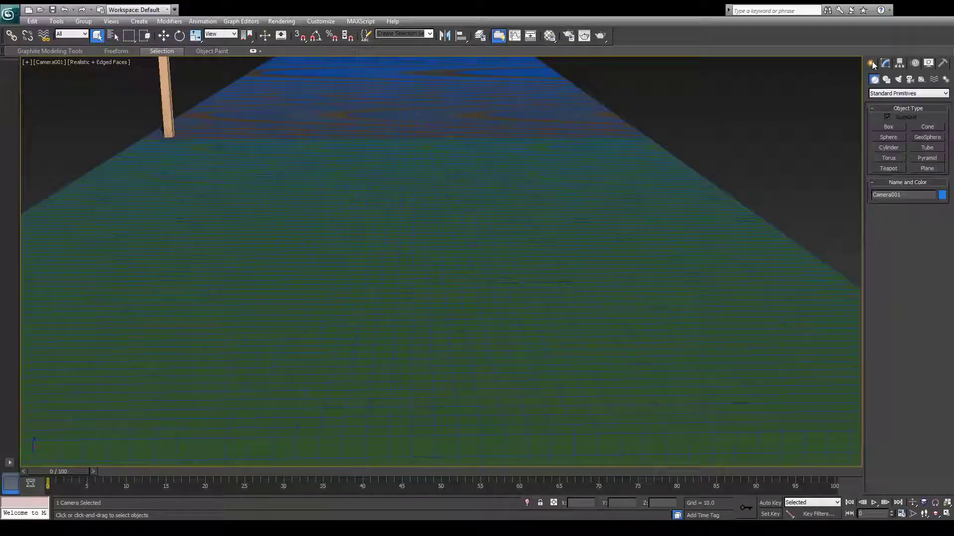
click(884, 126)
drag(272, 281, 328, 321)
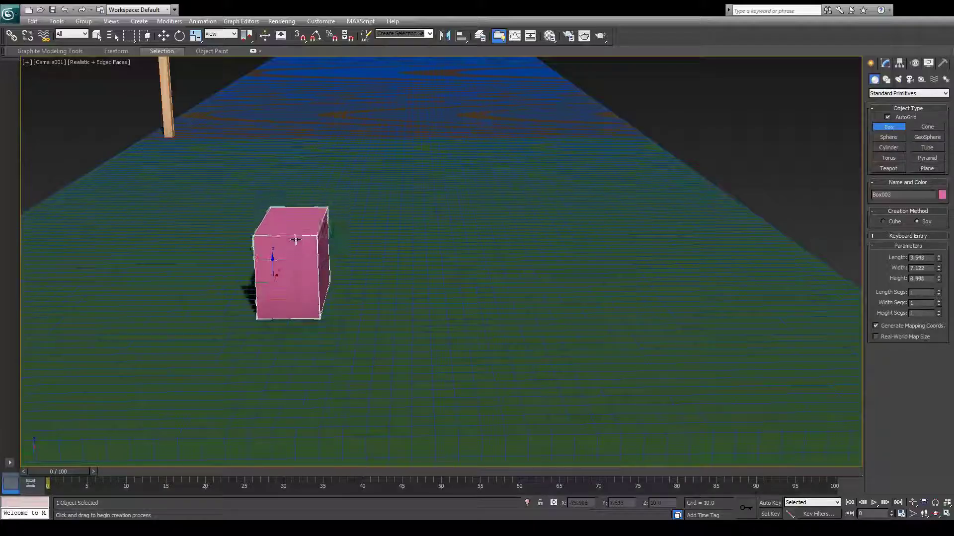
right_click(236, 237)
drag(233, 237, 253, 256)
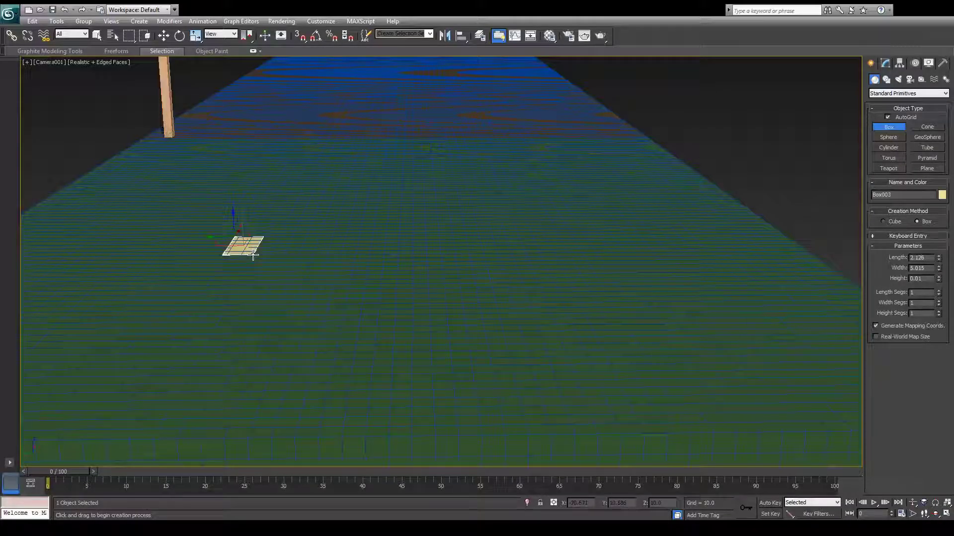
click(243, 166)
right_click(303, 240)
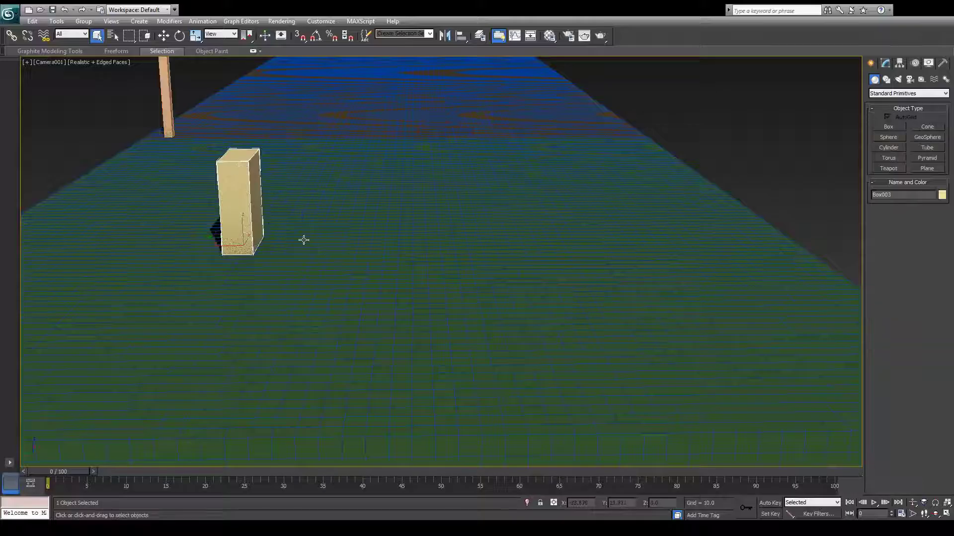
Move the box along Y with relative offsets of 8 and -8, and shift it further toward the slab's middle
key(w)
click(552, 503)
double_click(626, 505)
text(8)
key(Return)
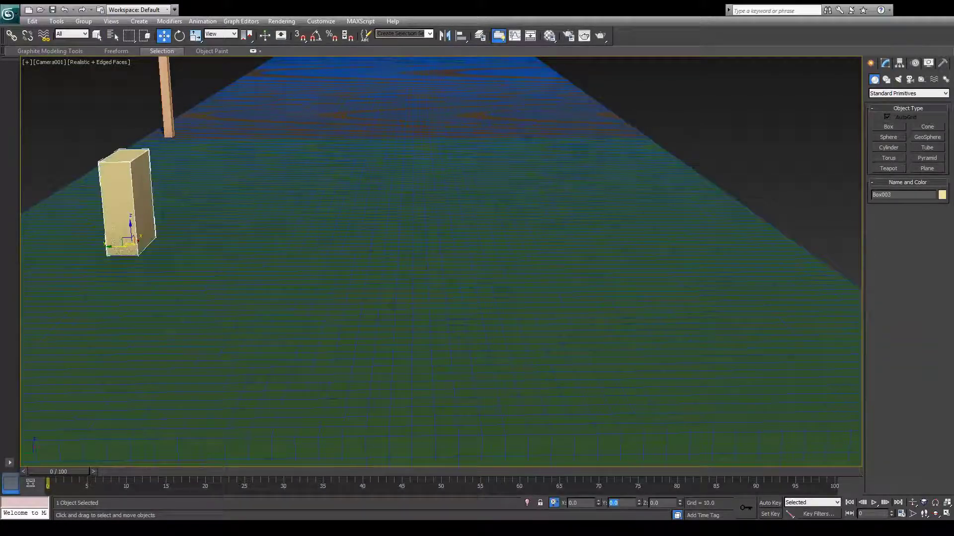
text(-8)
key(Return)
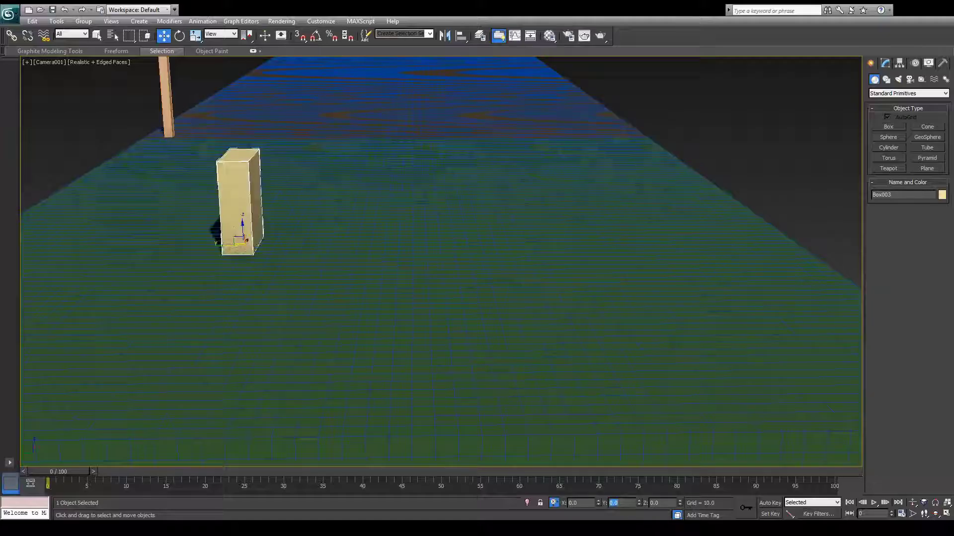
text(1)
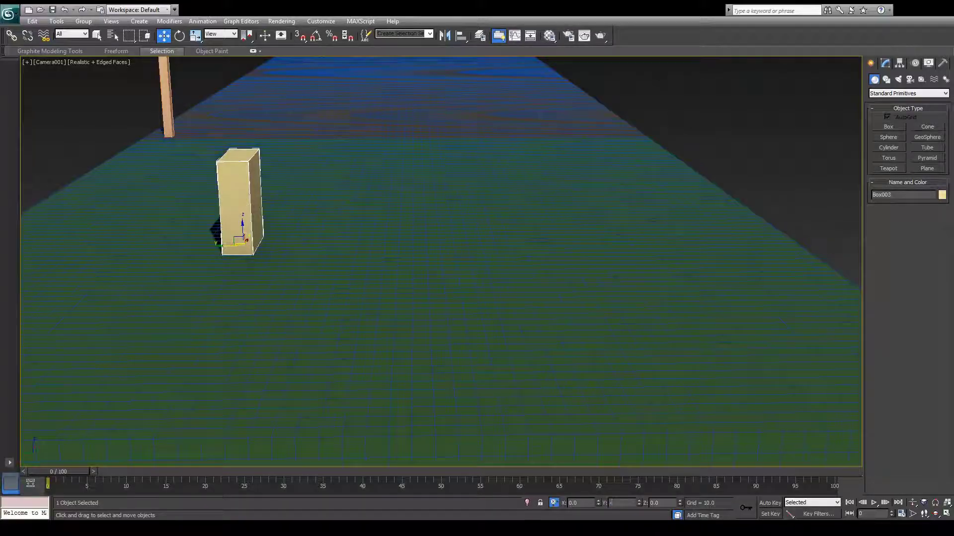
text(0)
key(Return)
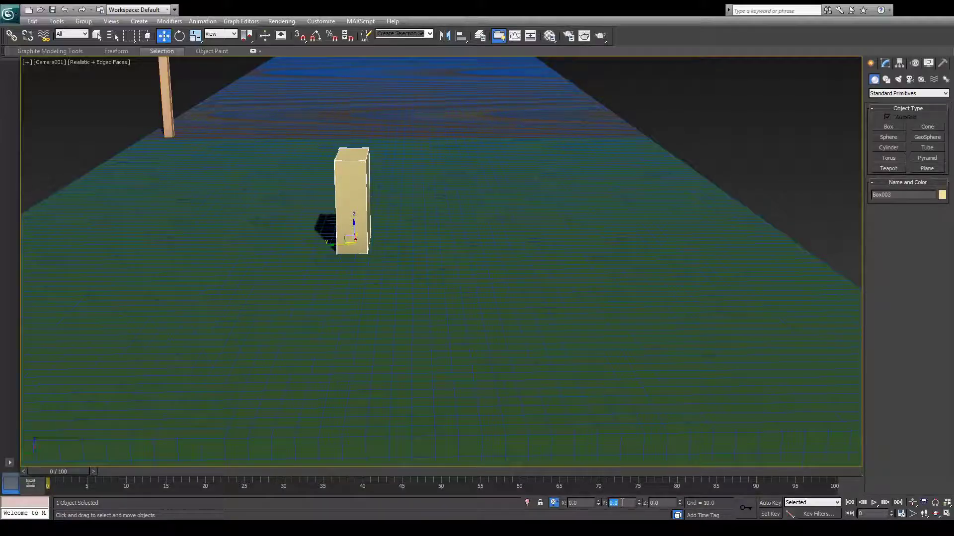
Set the box's length and width to 1 and its height to 2
click(885, 63)
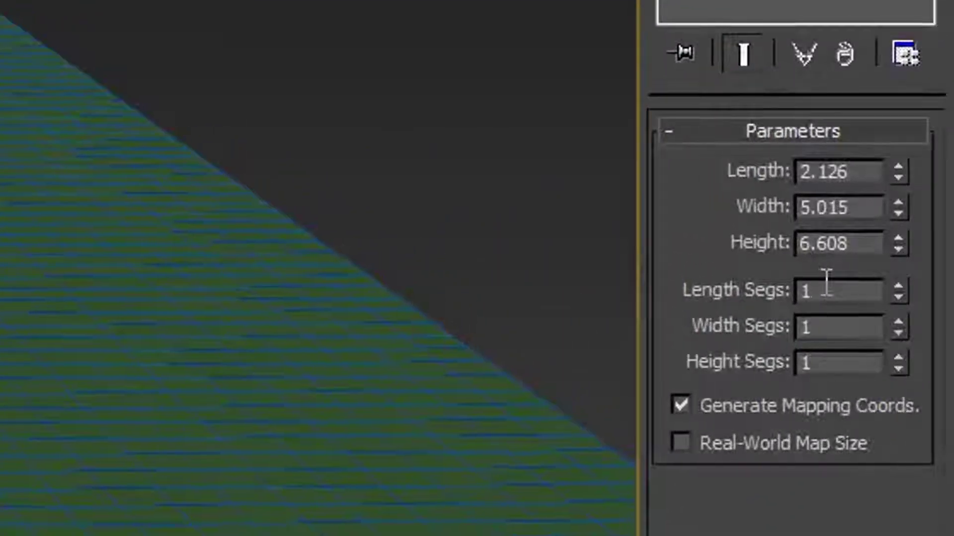
double_click(849, 172)
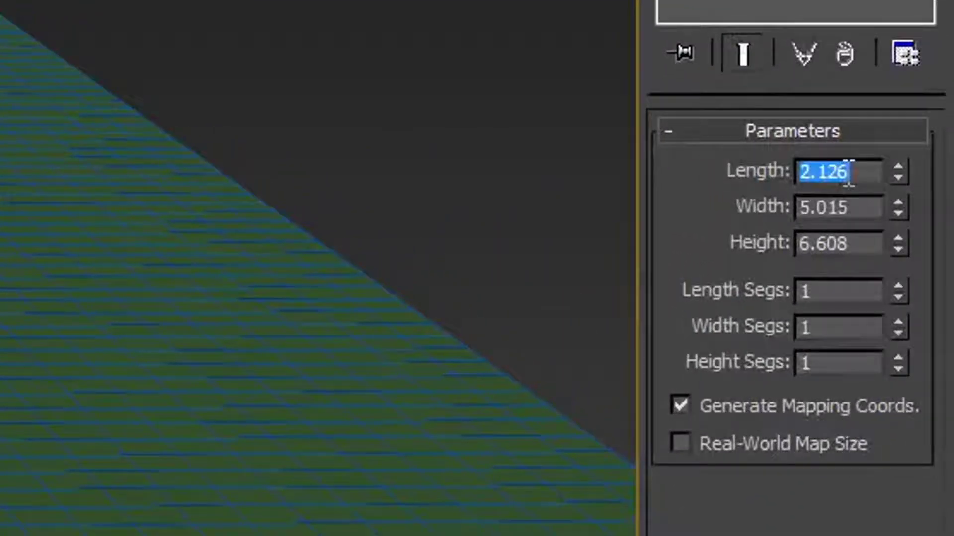
text(1)
key(Tab)
text(1)
key(Tab)
text(1)
key(Return)
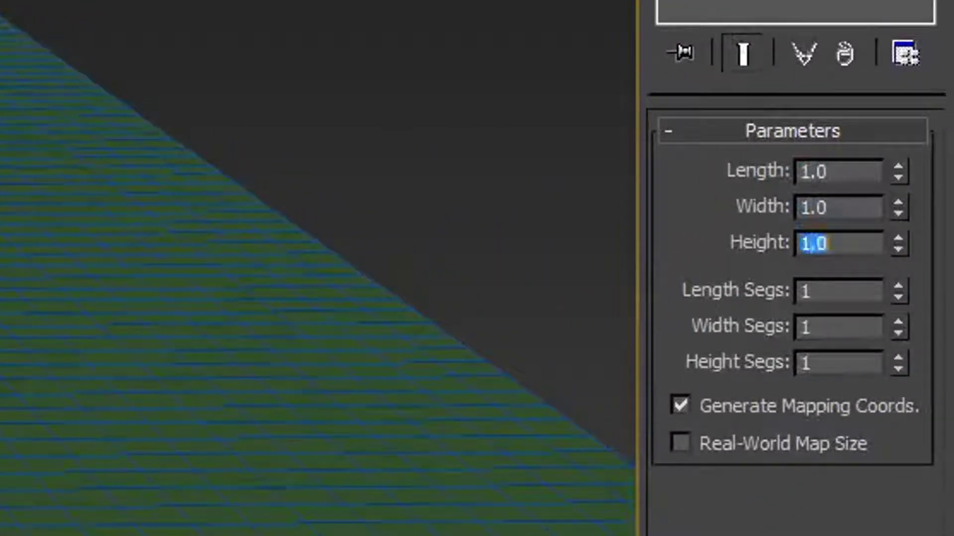
text(2)
key(Return)
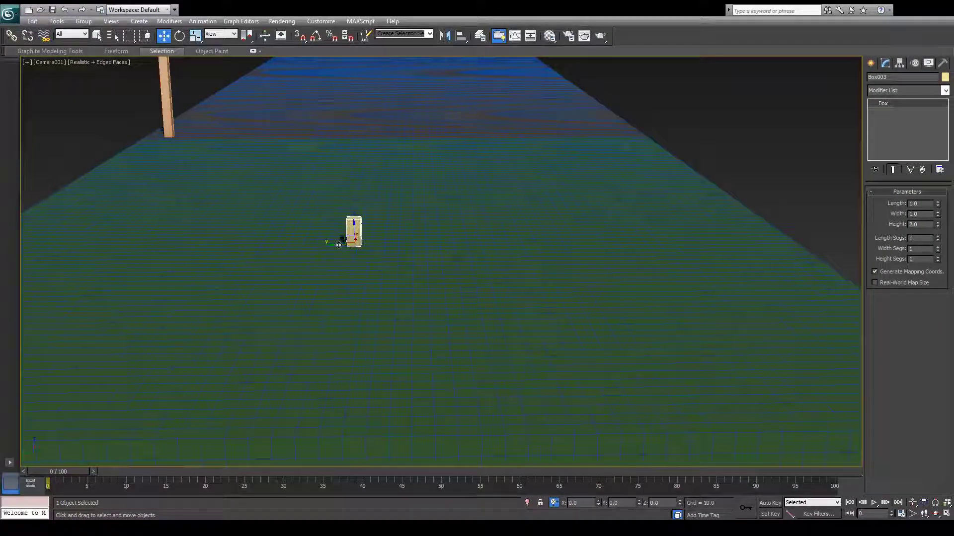
Move the small box along Y toward the post's side of the green area and hide edged faces
drag(338, 244, 264, 239)
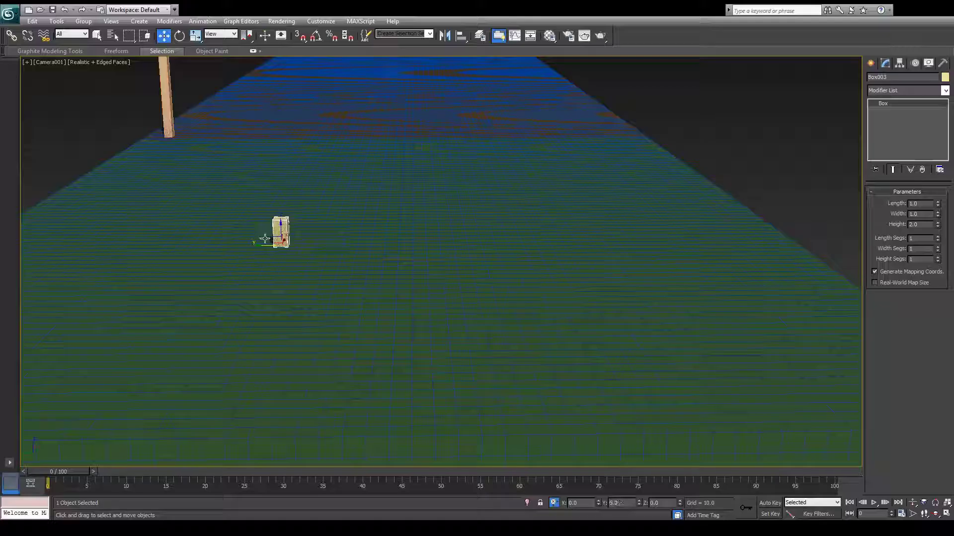
key(F4)
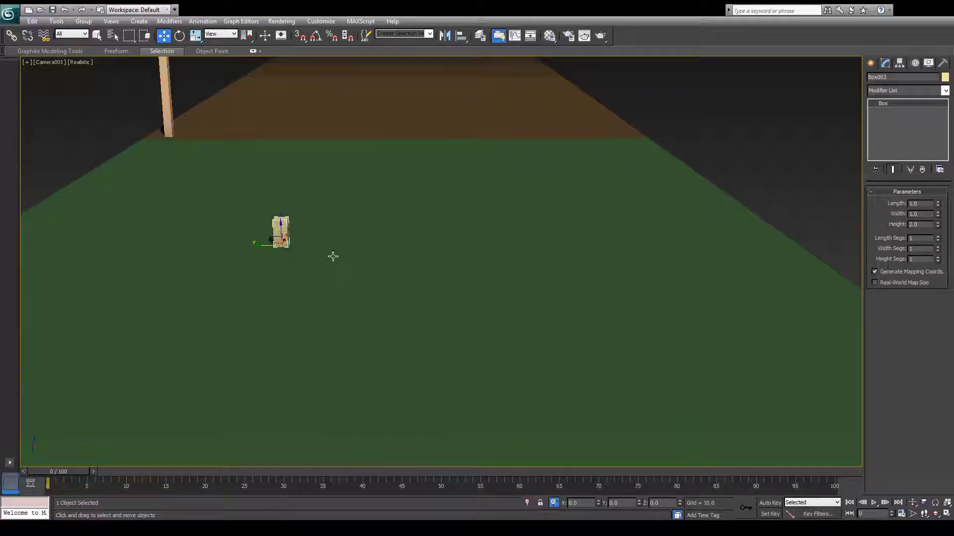
drag(267, 244, 174, 241)
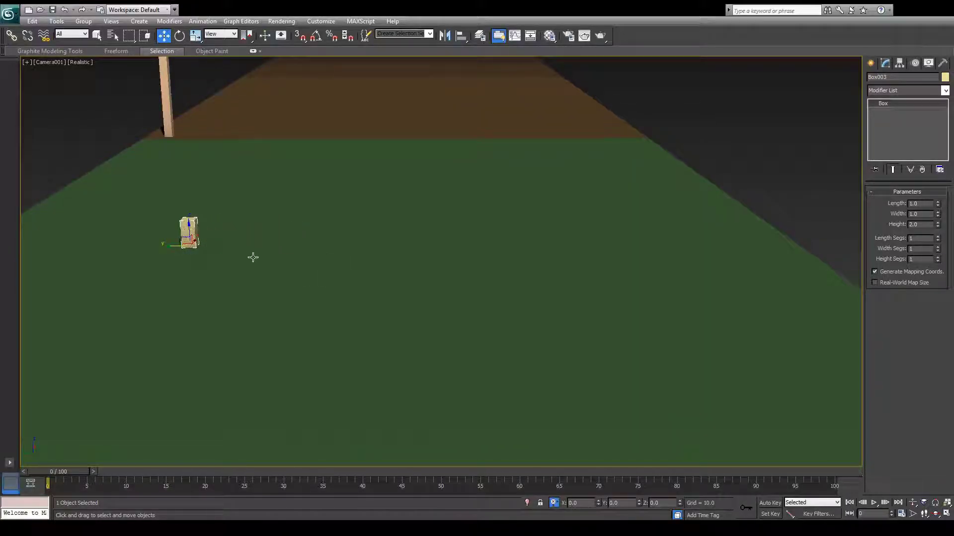
Delete the slab's green end in the top view, covering all polygons from the outer edge to slightly past the small box
key(p)
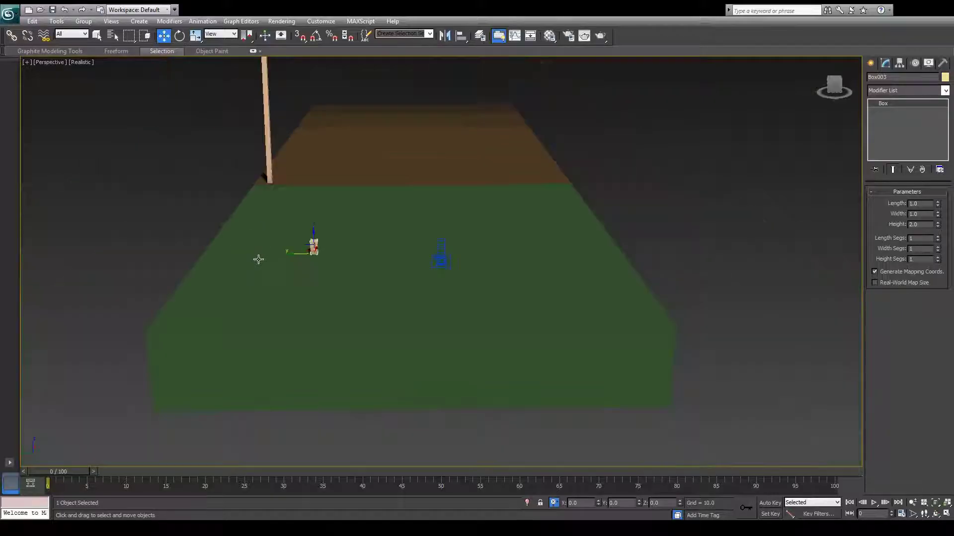
alt+middle_drag(274, 265, 367, 276)
click(383, 279)
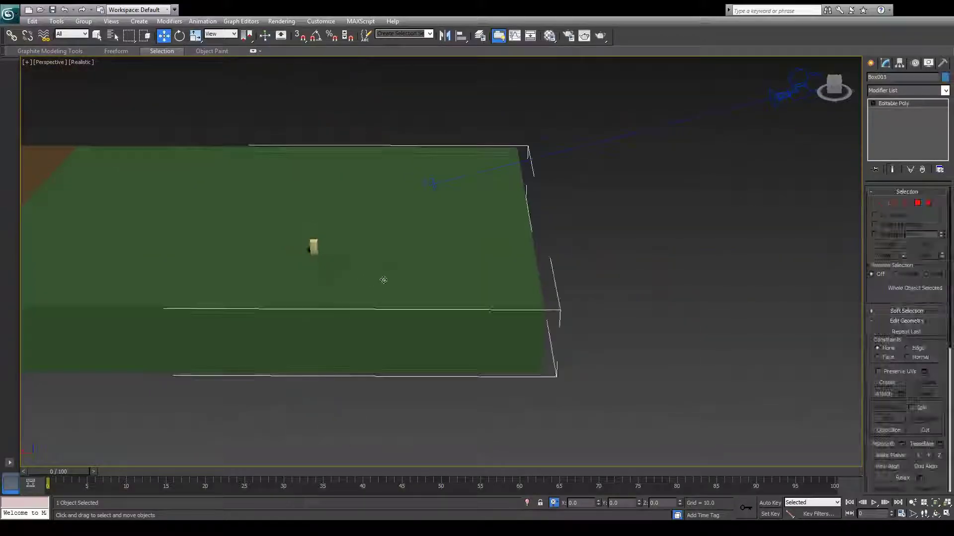
scroll(387, 278, down, 5)
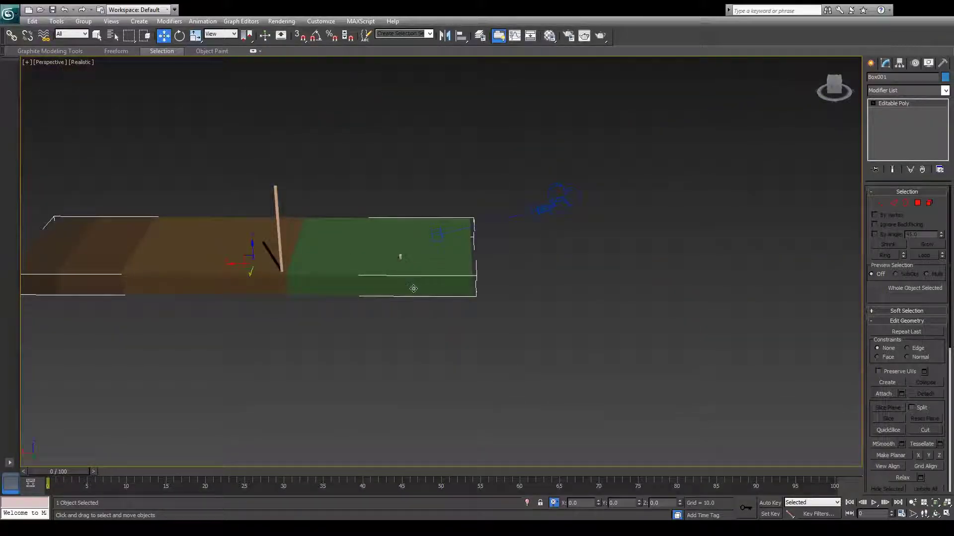
key(4)
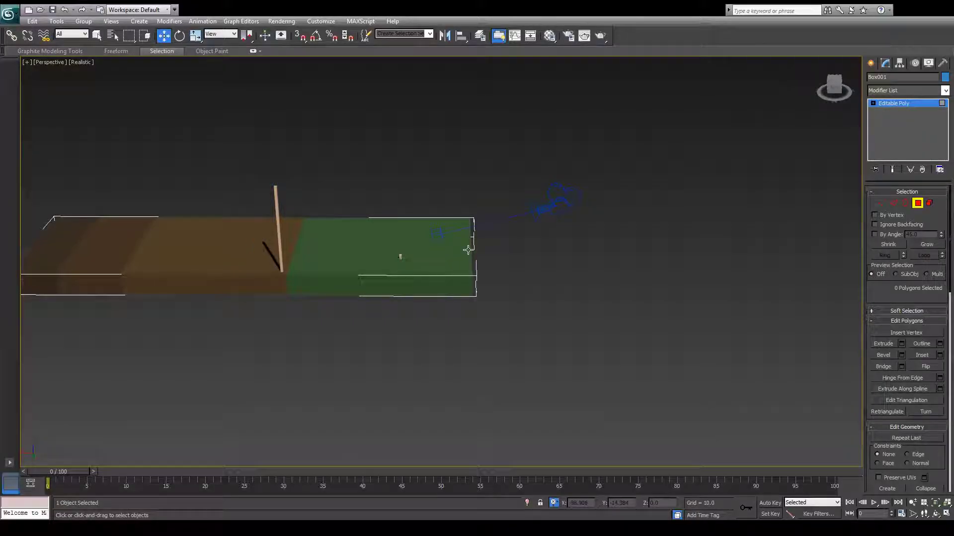
key(F4)
alt+middle_drag(468, 250, 418, 287)
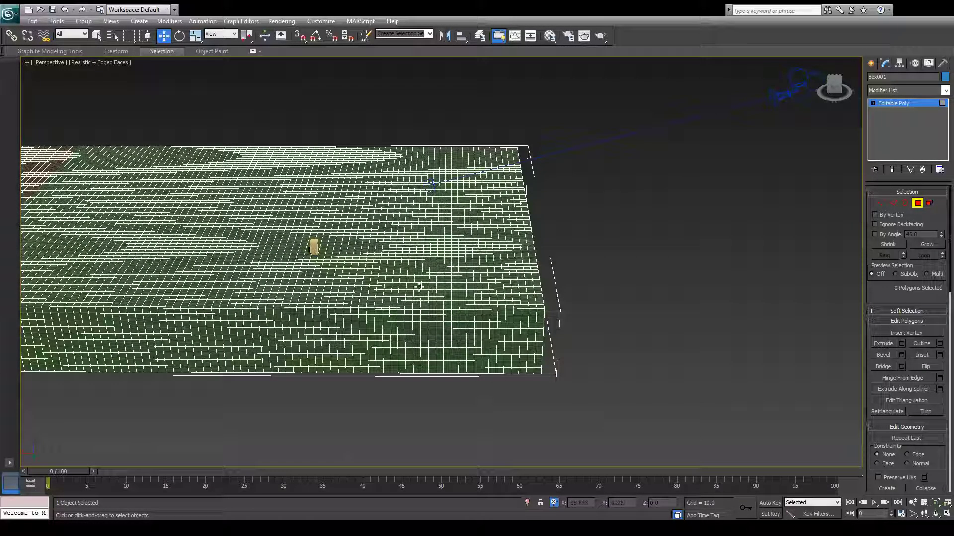
key(t)
middle_drag(63, 218, 137, 210)
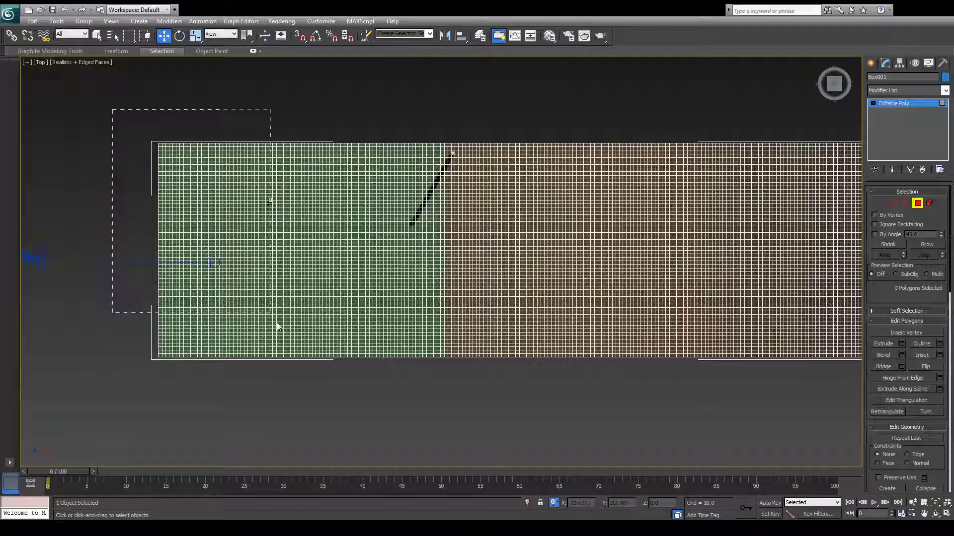
drag(278, 326, 329, 431)
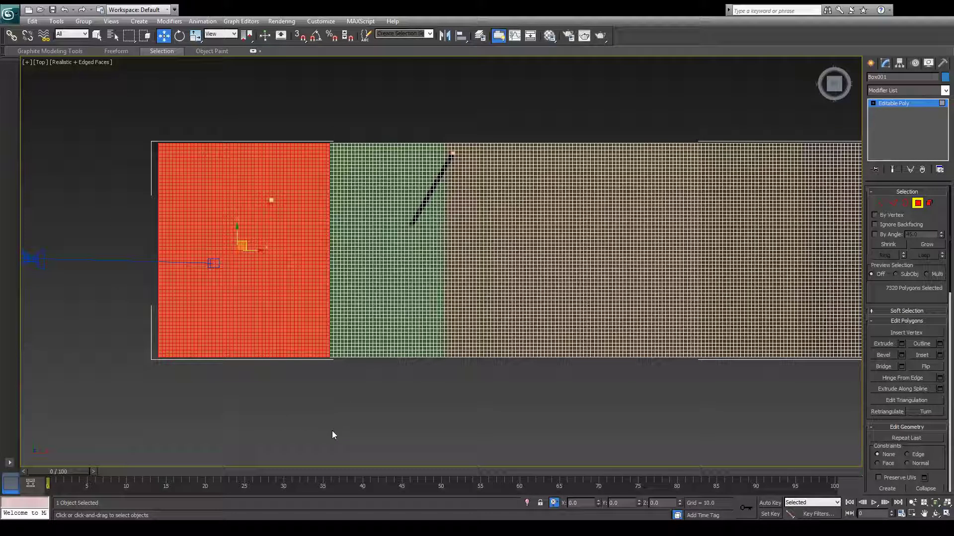
click(330, 431)
alt+middle_drag(308, 410, 409, 348)
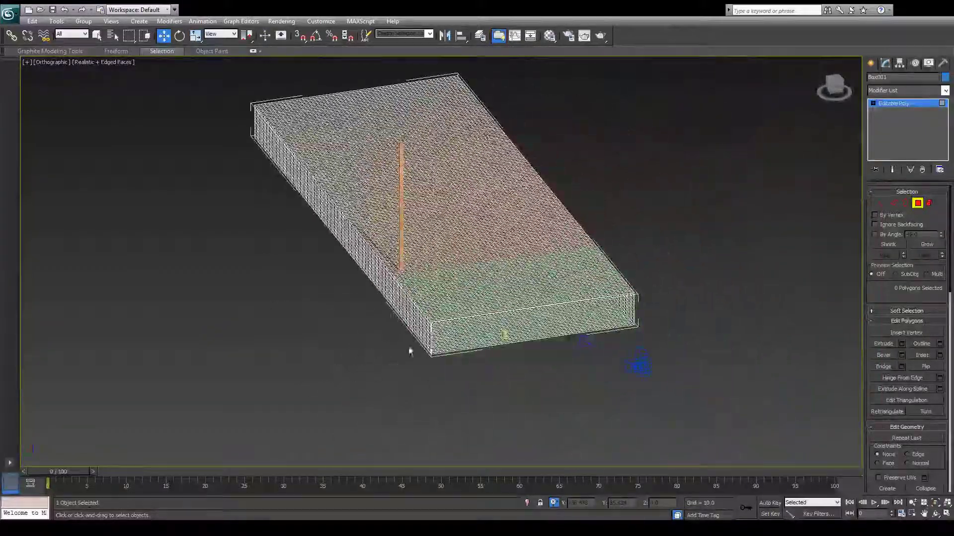
Cap the open border at the slab's cut green end and check the slab in the camera, perspective and front views
key(3)
click(454, 357)
alt+middle_drag(444, 388, 392, 371)
key(c)
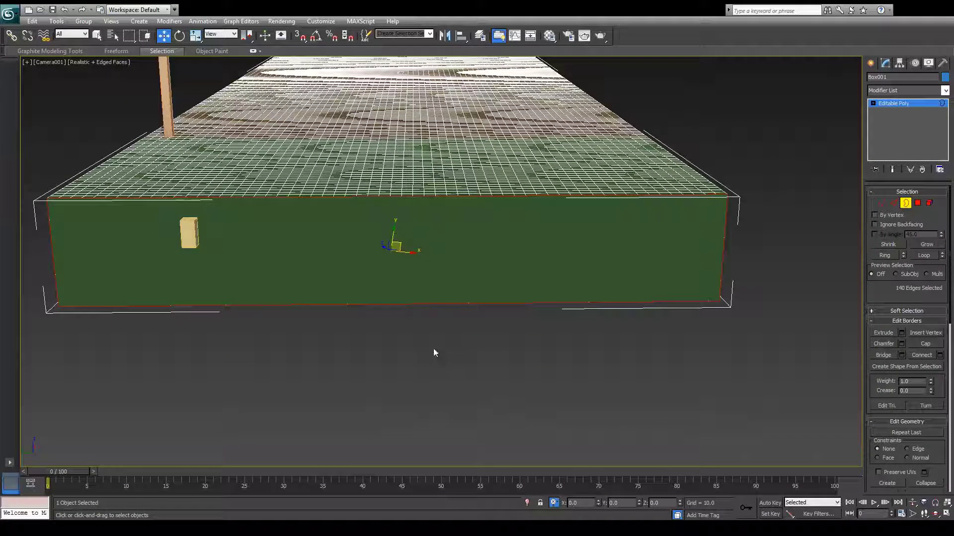
key(p)
scroll(434, 348, down, 6)
alt+middle_drag(354, 349, 379, 340)
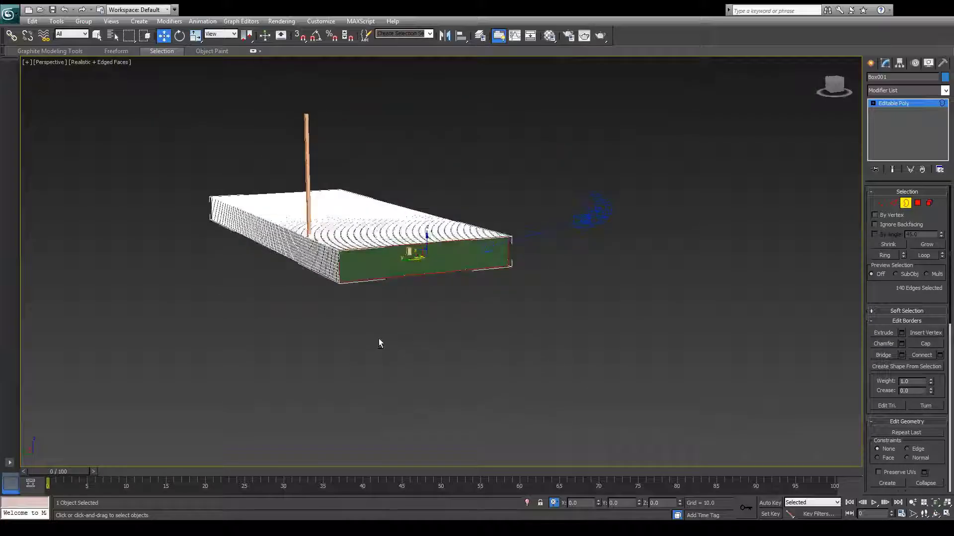
key(f)
scroll(394, 300, up, 4)
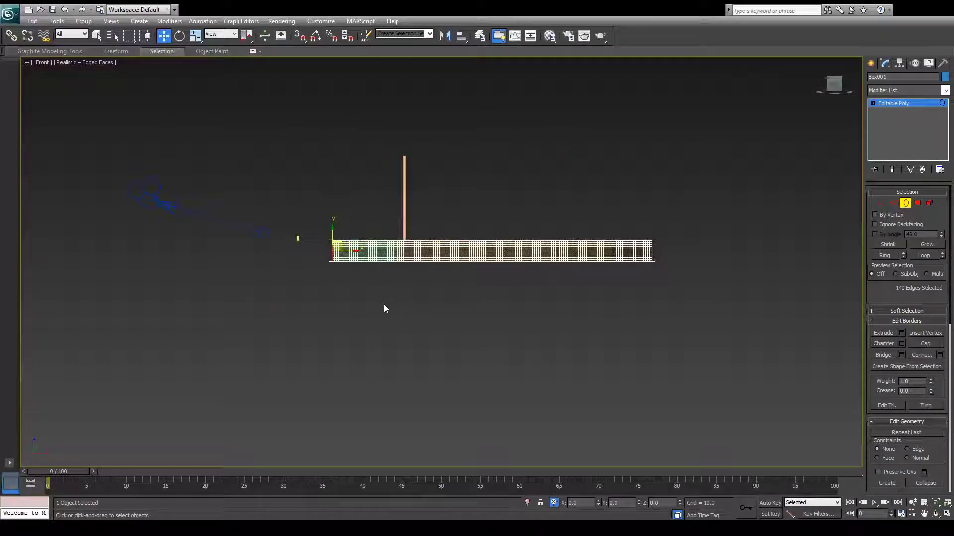
Show all four viewports and pan the camera view to reframe the slab and post, undoing one shift
click(159, 214)
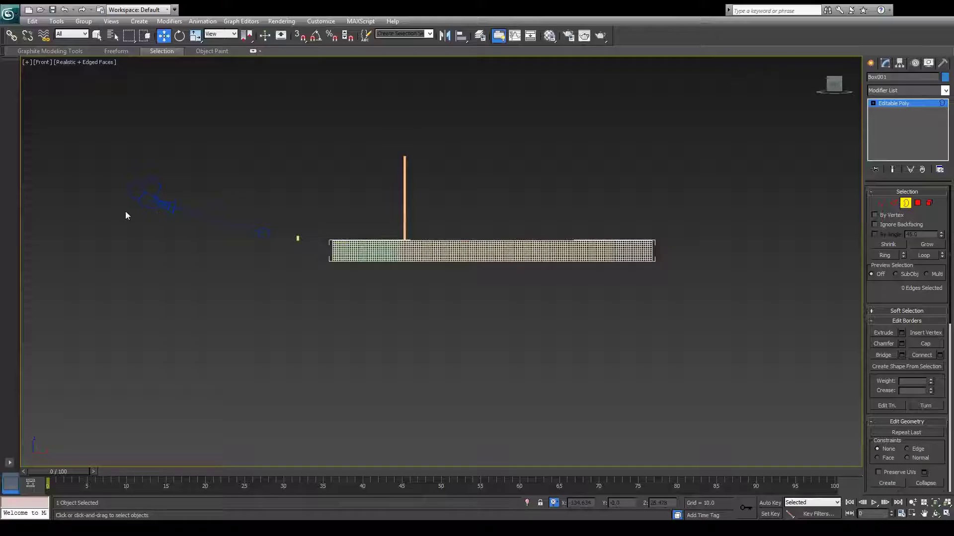
click(175, 208)
key(alt+w)
middle_drag(293, 385, 320, 369)
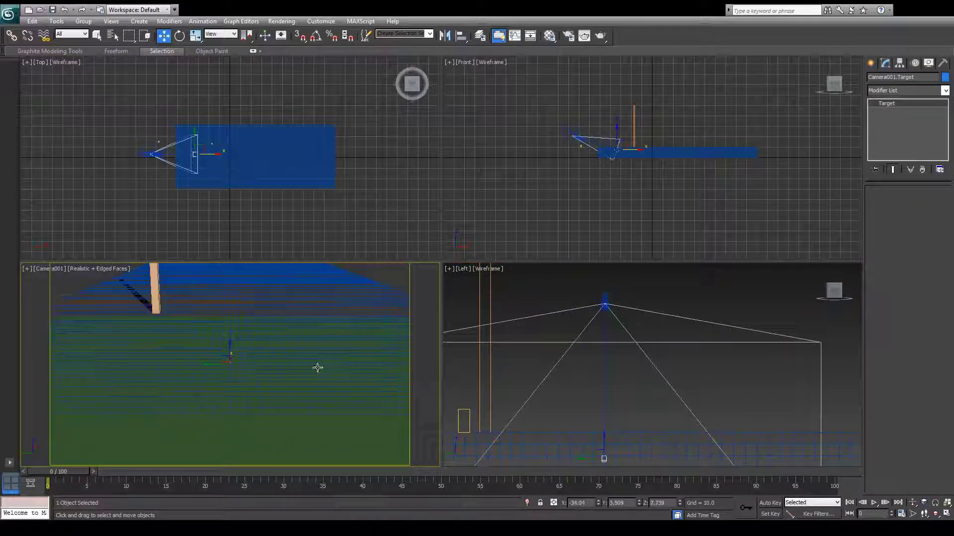
key(ctrl+z)
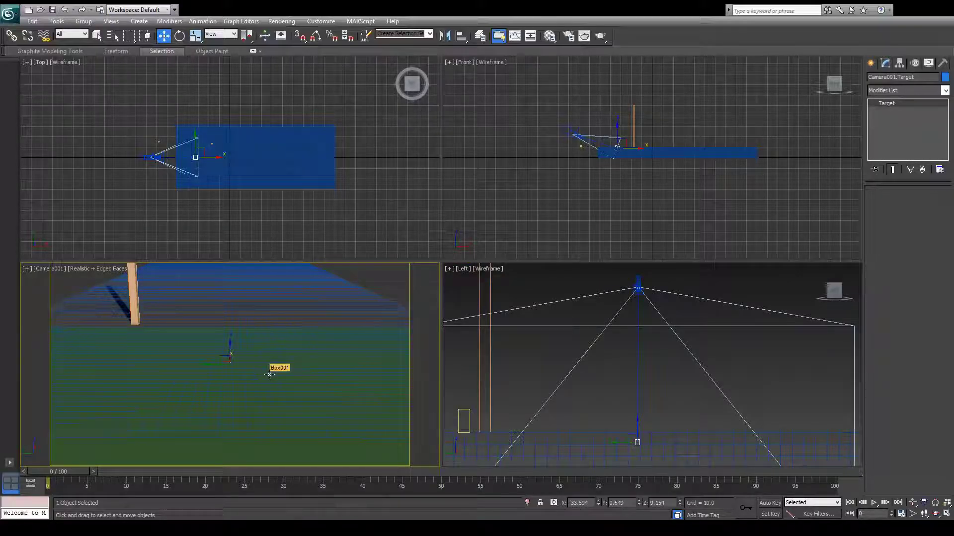
Set the tall post's length and width to 1.25
click(139, 308)
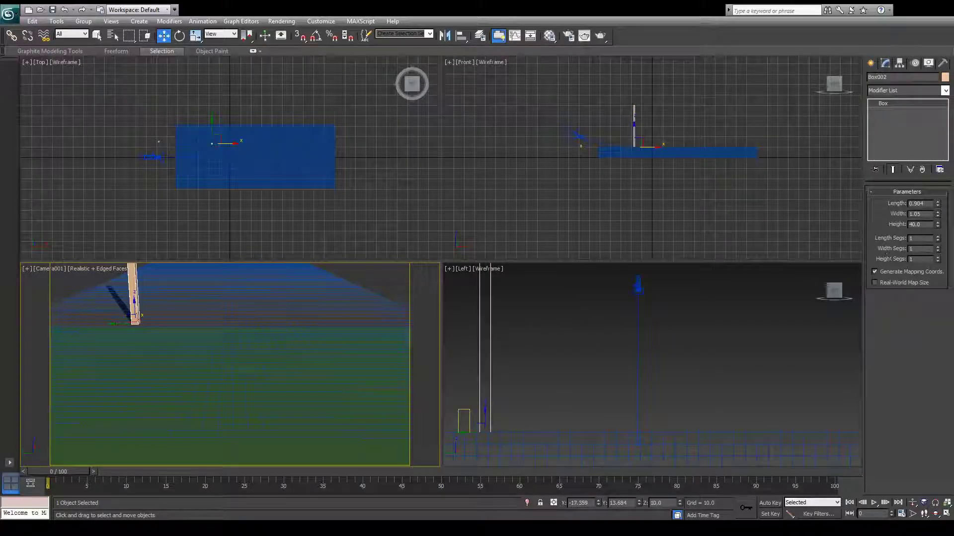
click(918, 203)
text(1.25)
key(Tab)
text(1)
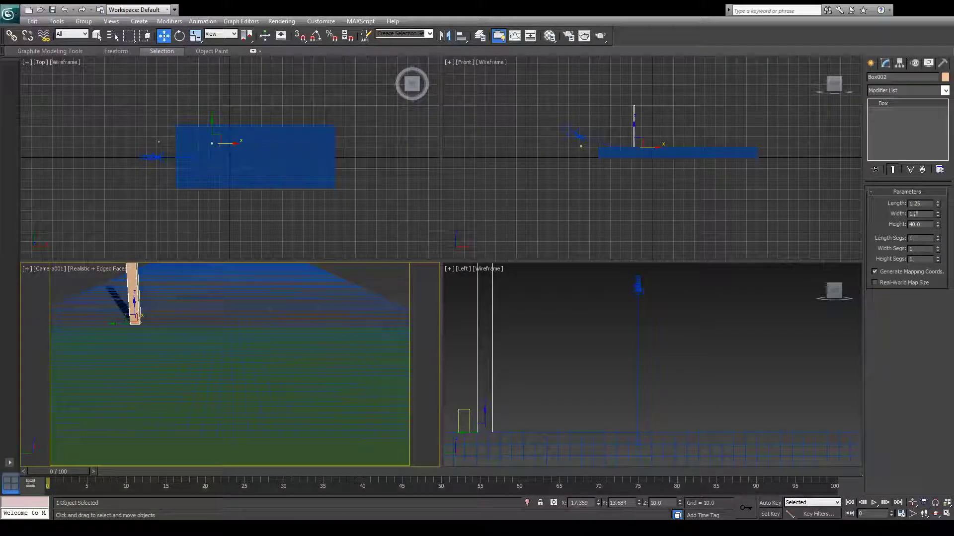
text(.25)
key(Return)
Change the left view to a front view, lower the camera about 3.9 units there and hide edged faces in the camera view
right_click(655, 396)
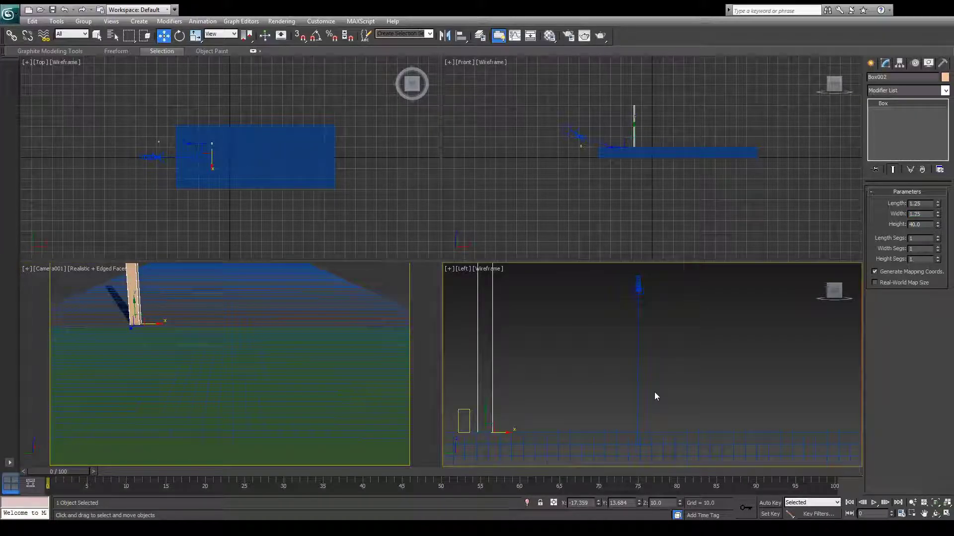
key(f)
middle_drag(656, 392, 611, 396)
click(487, 349)
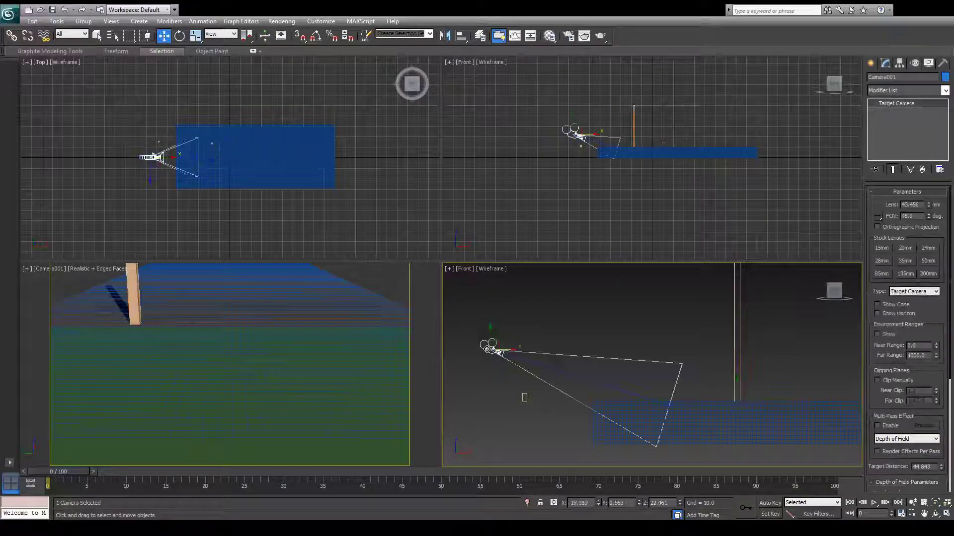
drag(490, 329, 490, 344)
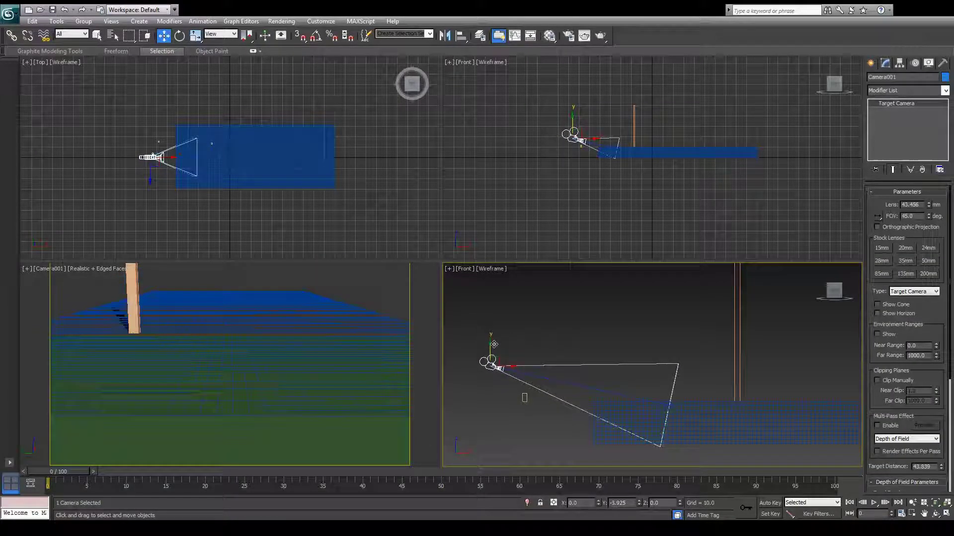
right_click(339, 372)
key(F4)
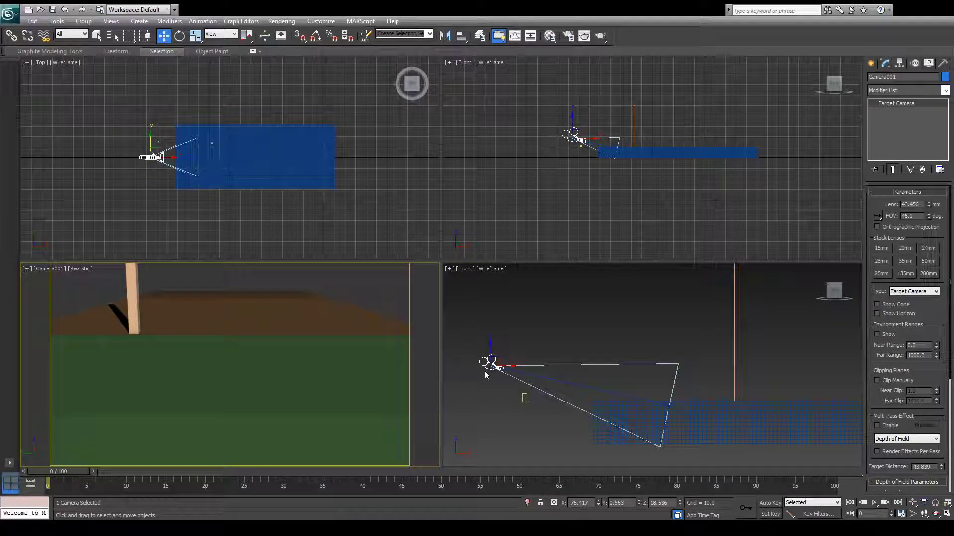
drag(509, 373, 506, 372)
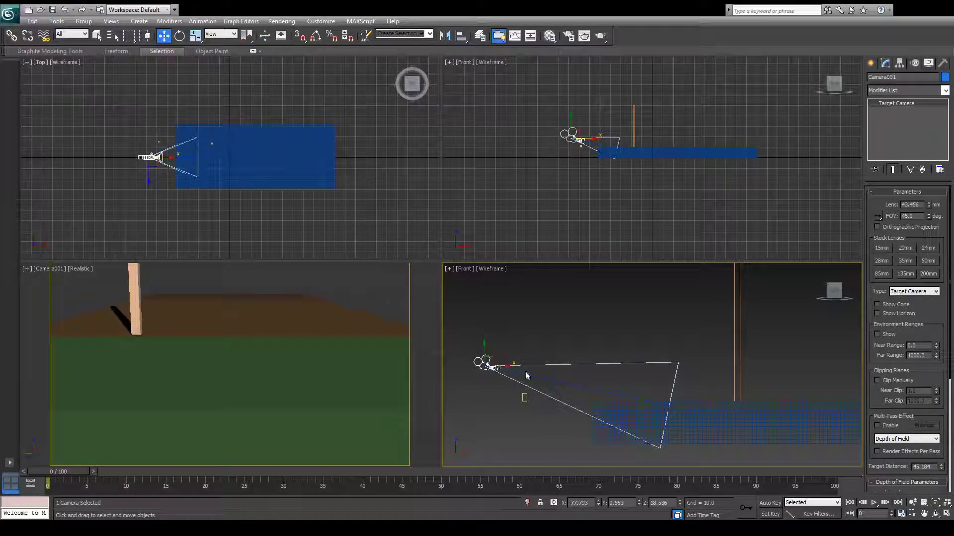
Reframe the shot in the front view by moving the camera back and up and bringing its target closer and higher
click(662, 405)
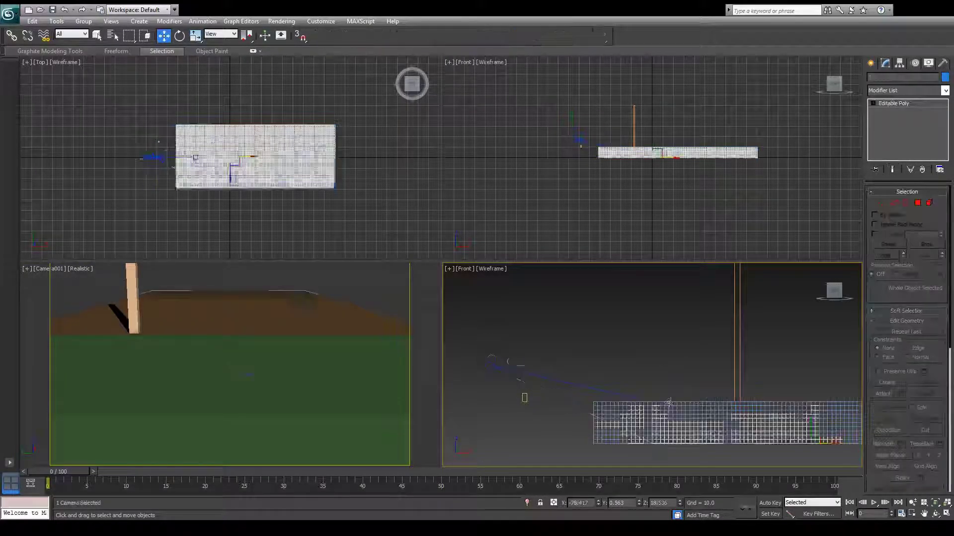
click(670, 404)
drag(669, 404, 634, 383)
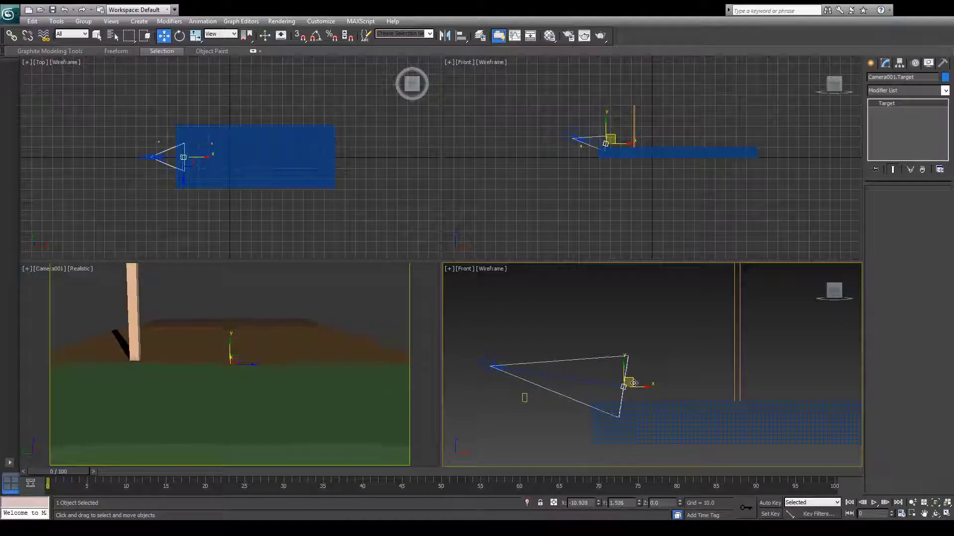
click(499, 367)
drag(490, 347, 445, 339)
click(618, 393)
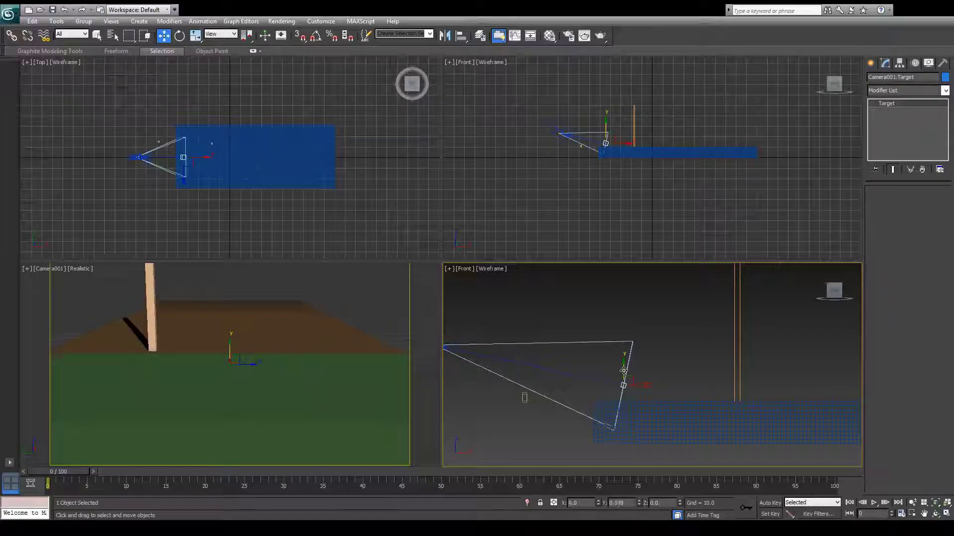
drag(623, 379, 625, 365)
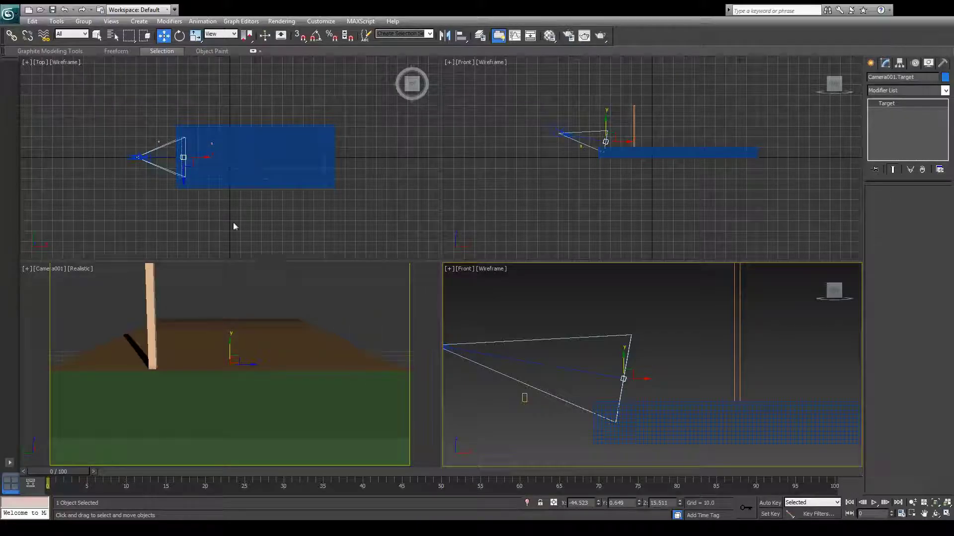
Clone the tall post in the top view to form a loose cluster of six posts on the brown ground near the green area
click(154, 318)
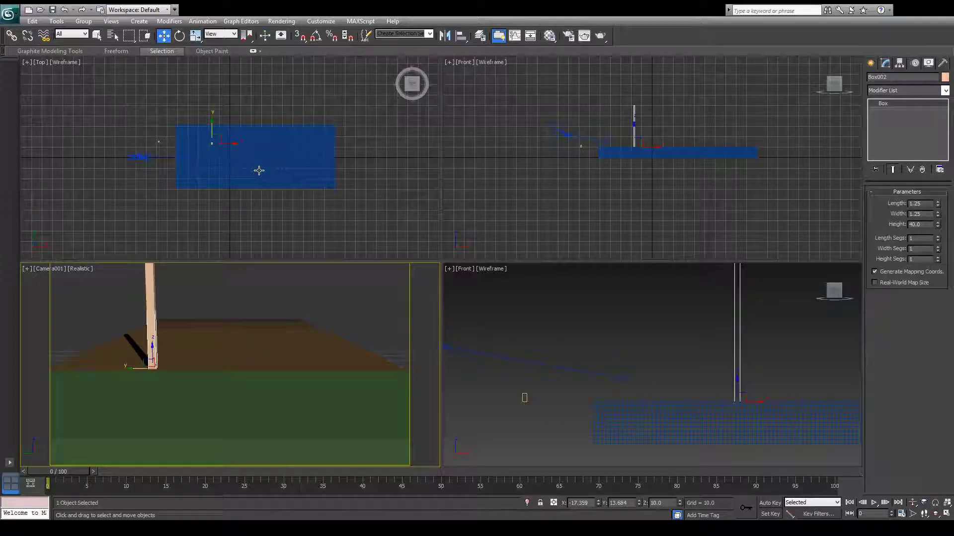
key(t)
key(z)
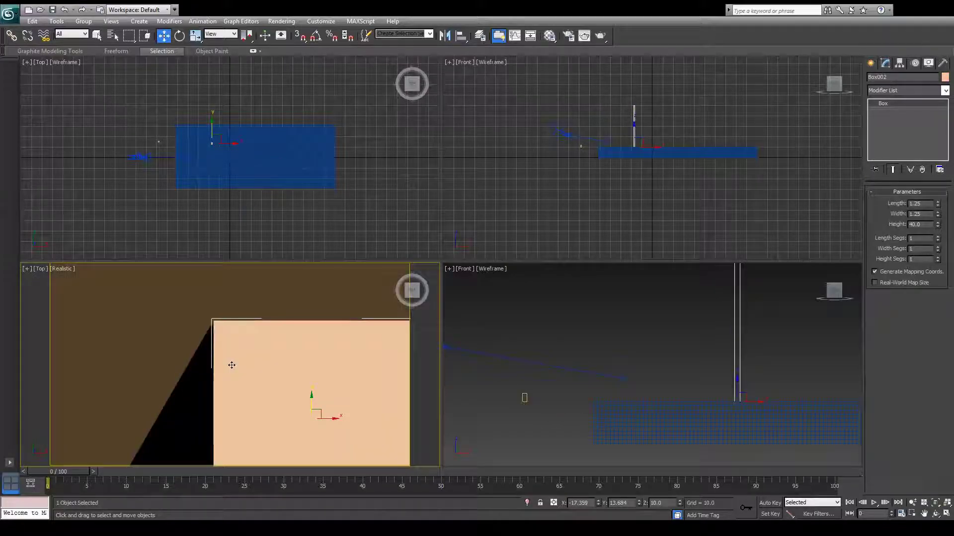
scroll(233, 366, down, 5)
mouse_move(220, 342)
middle_down()
mouse_move(267, 394)
mouse_move(285, 295)
middle_up()
scroll(287, 405, down, 2)
mouse_move(283, 306)
shift+mouse_down()
mouse_move(303, 281)
mouse_move(295, 285)
shift+mouse_up()
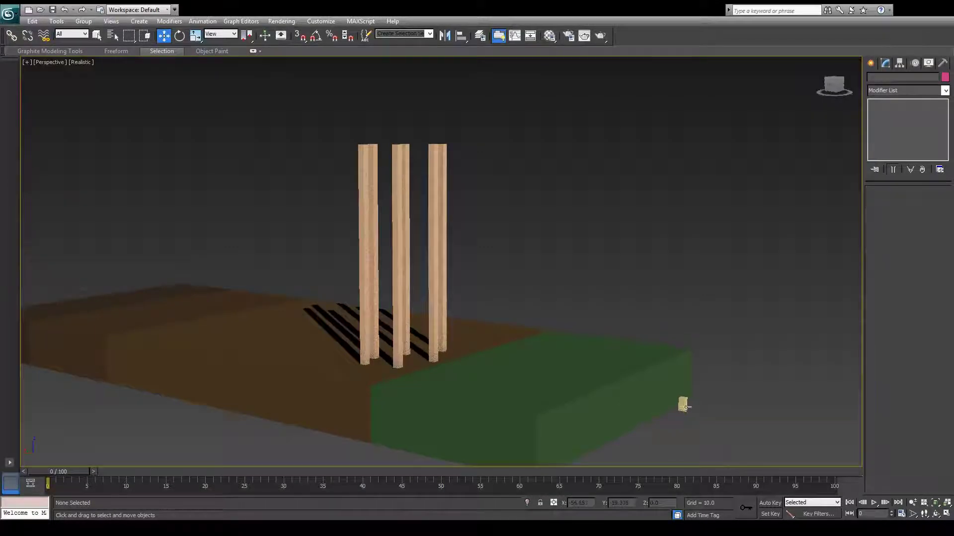
Select the polygon at the slab's outer green corner at polygon level and show edged faces
click(685, 407)
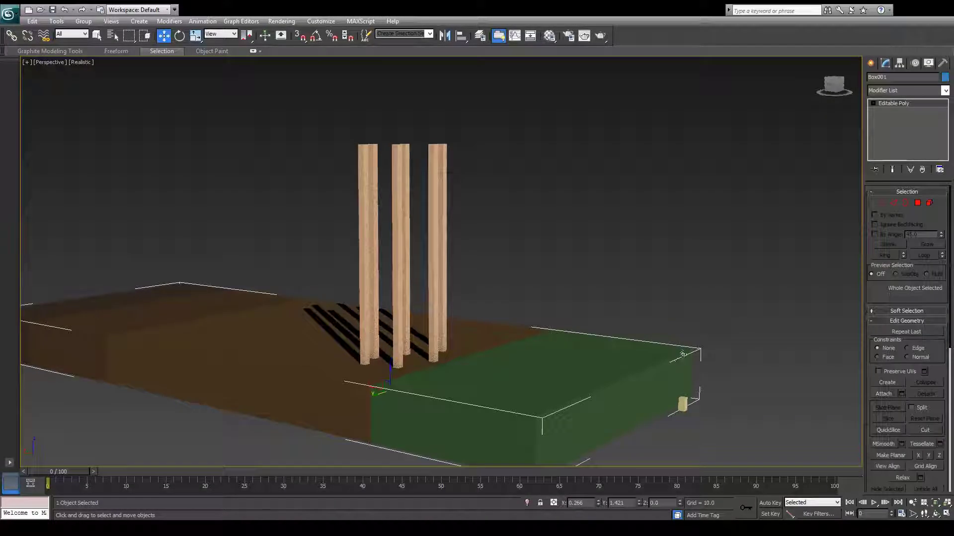
key(4)
alt+middle_drag(794, 279, 550, 336)
click(546, 376)
key(F4)
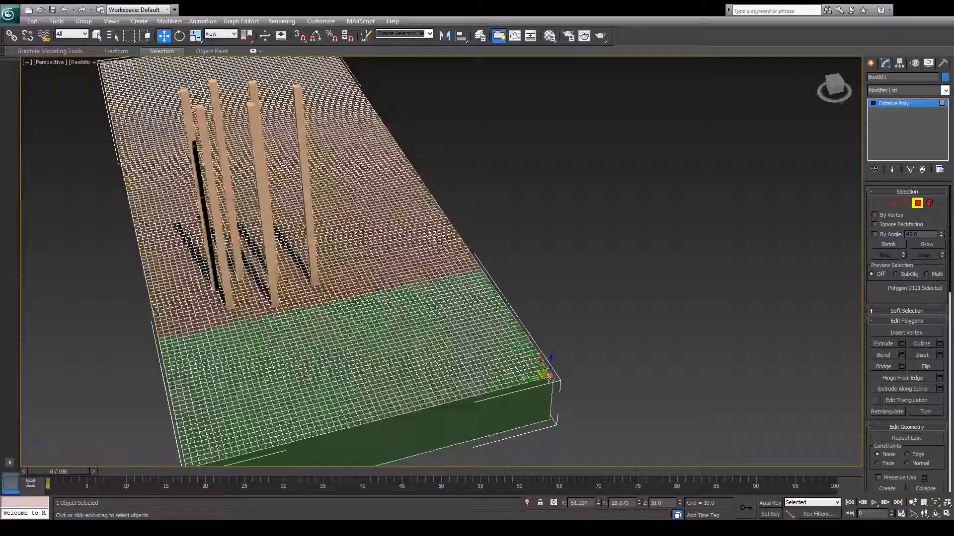
Select the row of top polygons along the slab's long edge from the green corner, removing the underside polygons from the selection
middle_drag(547, 375, 492, 356)
key(t)
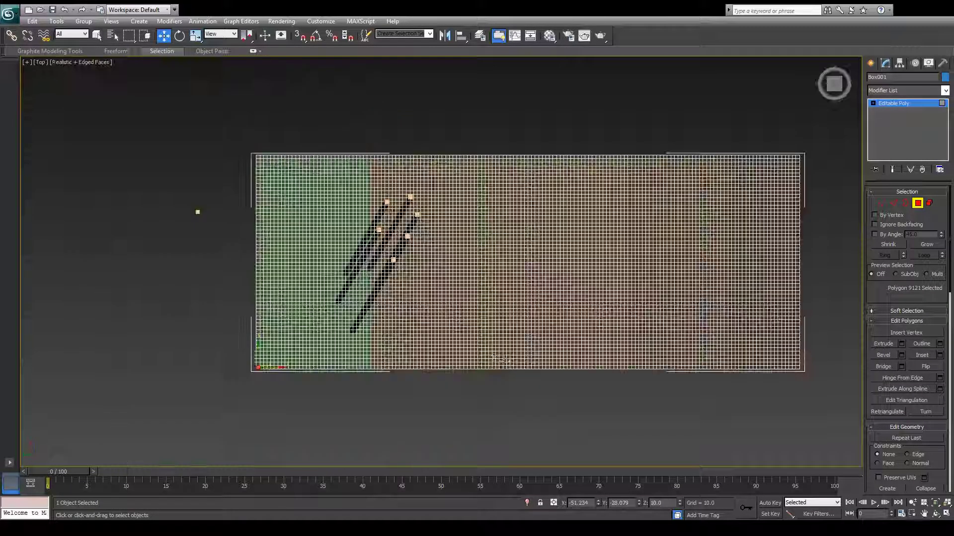
scroll(302, 364, up, 5)
key(q)
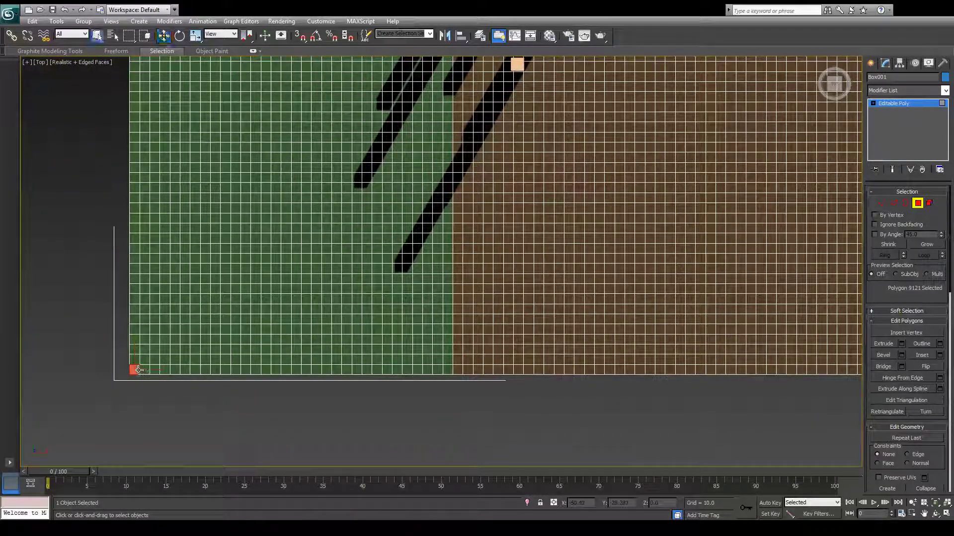
drag(138, 370, 831, 371)
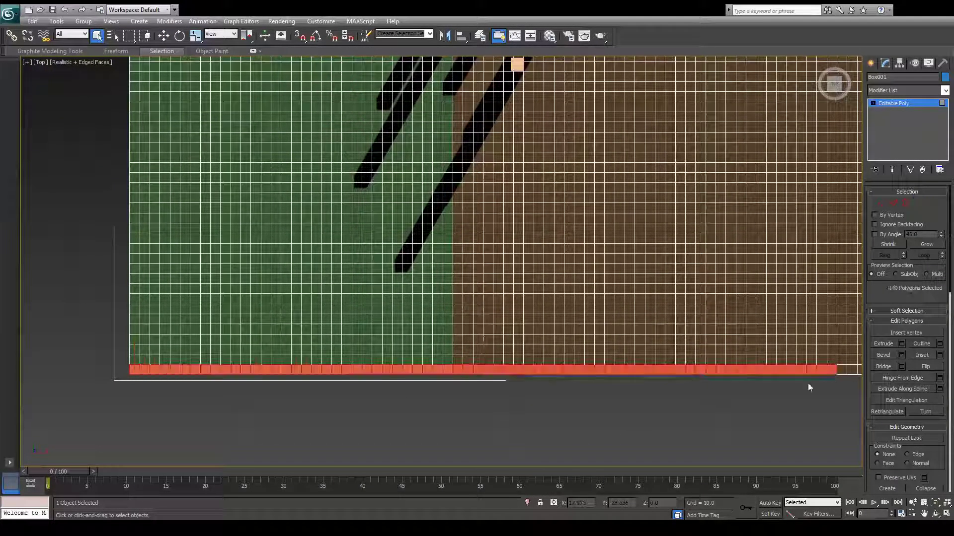
key(f)
key(z)
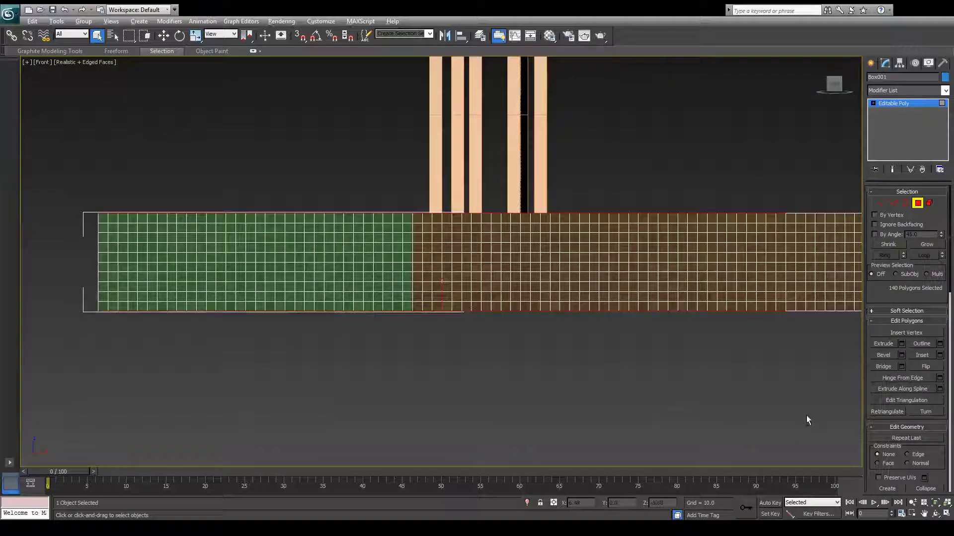
alt+drag(70, 247, 18, 223)
Extrude the selected polygon strip upward into a thin wall along the slab's edge and check it in the camera view
key(p)
scroll(228, 303, down, 5)
alt+middle_drag(124, 258, 240, 263)
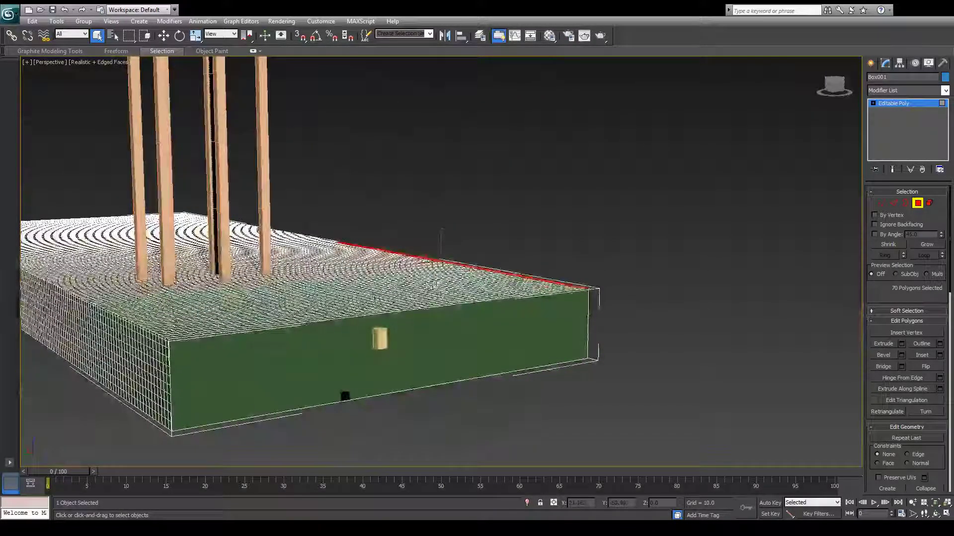
mouse_move(376, 227)
alt+middle_down()
mouse_move(371, 249)
mouse_move(363, 231)
alt+middle_up()
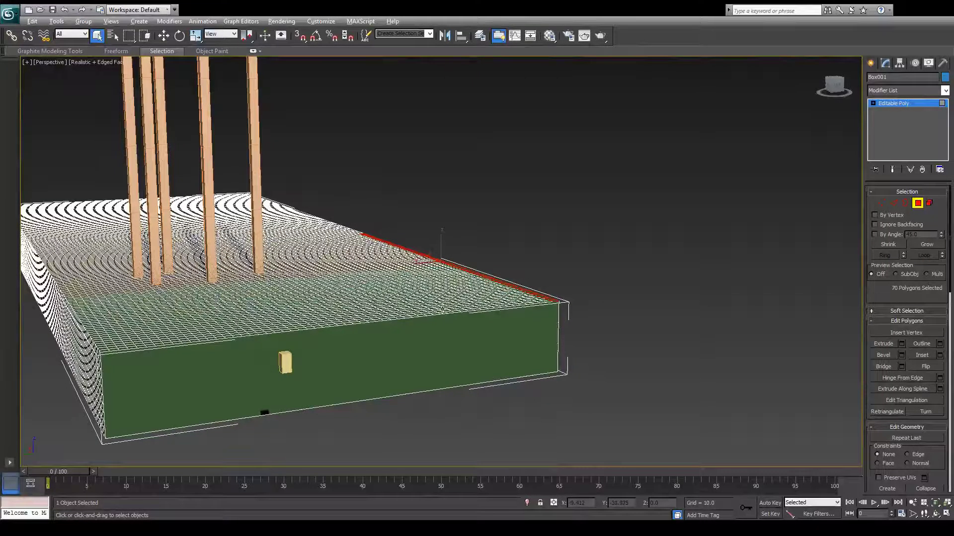
scroll(441, 308, up, 5)
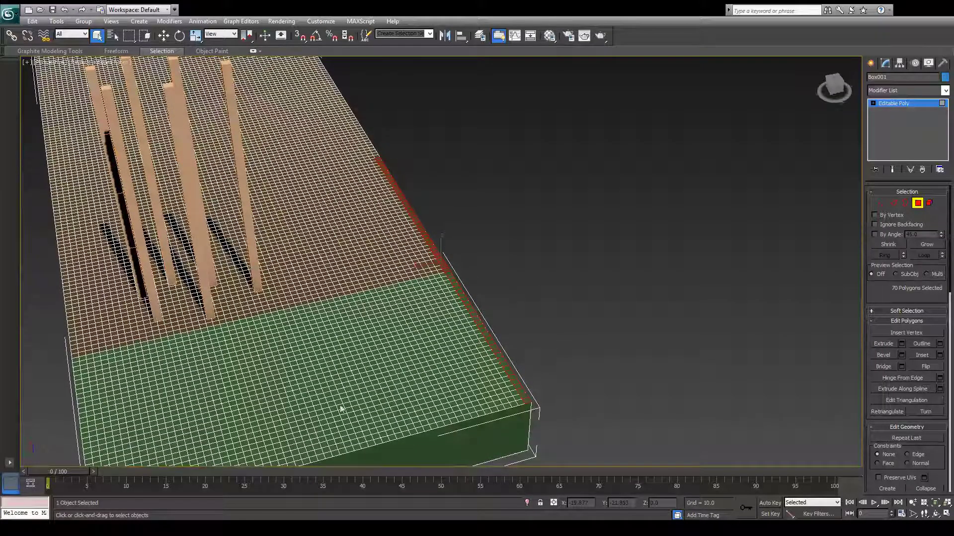
key(ctrl+y)
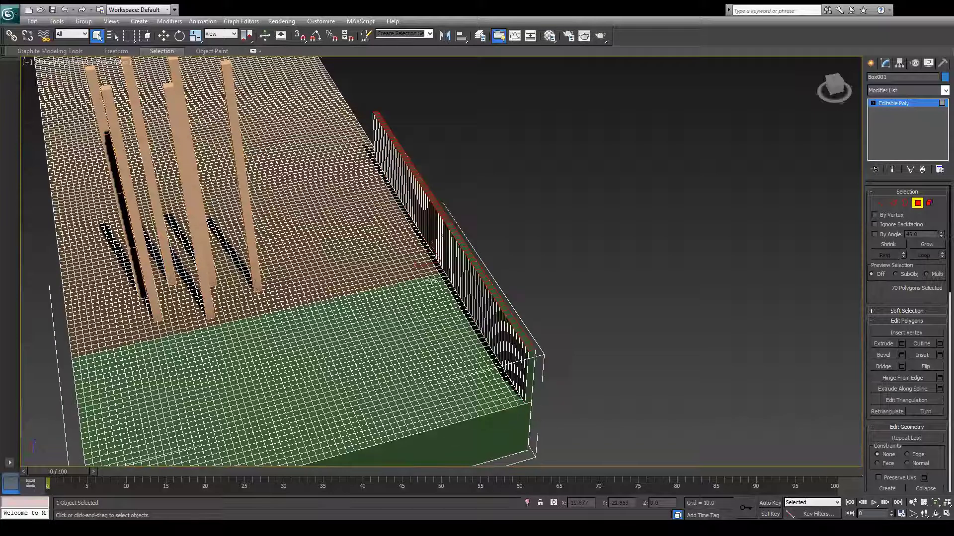
key(c)
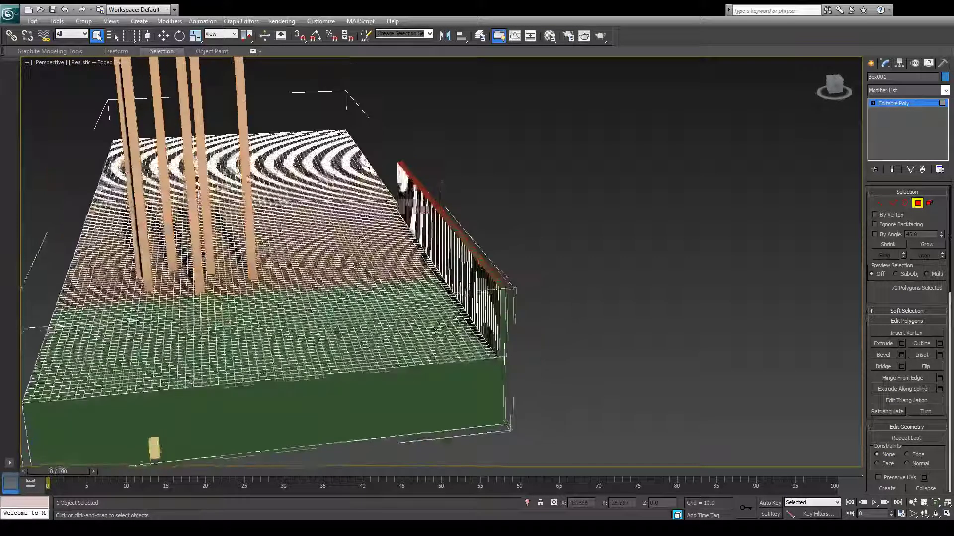
key(p)
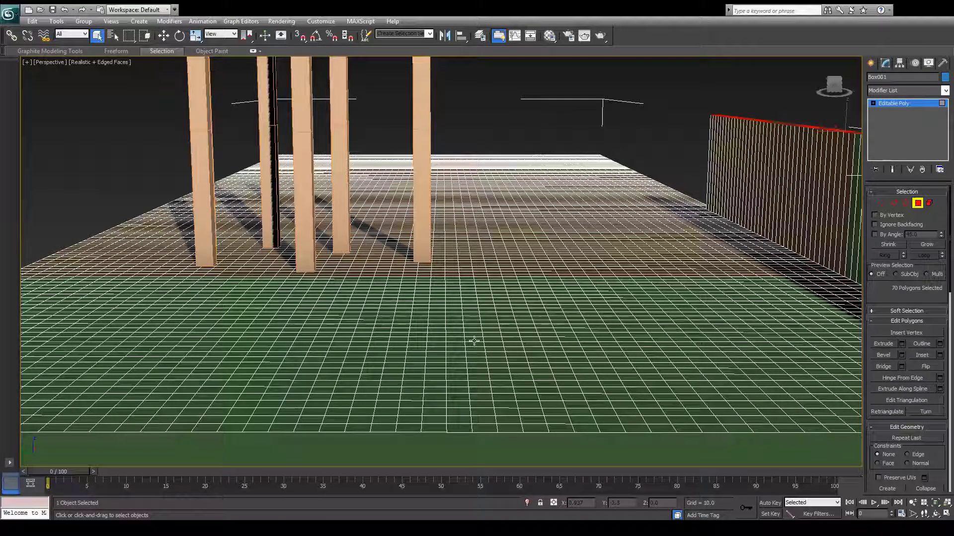
key(z)
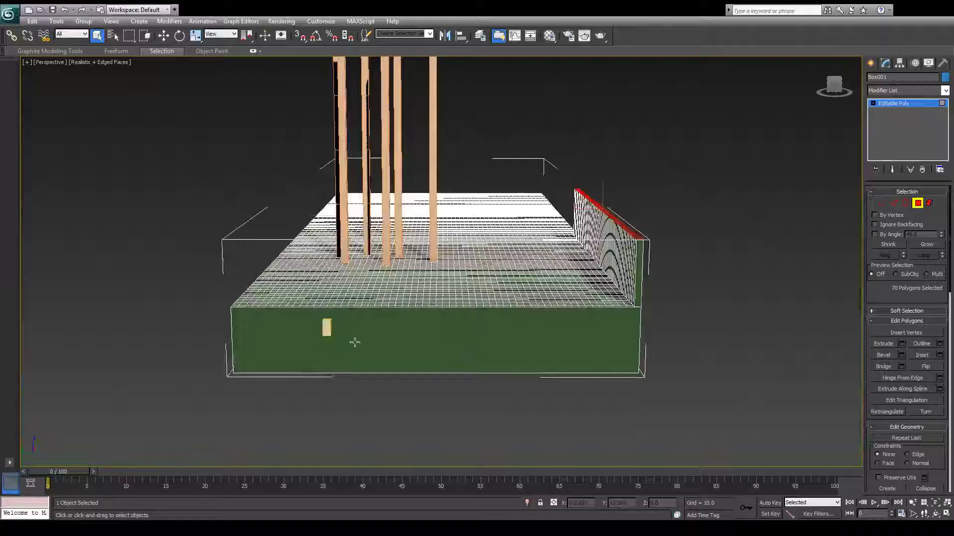
Leave polygon editing and move the small box onto the green ground near the wall, at about X -37.8, Y -25.5
click(331, 335)
click(332, 335)
key(w)
alt+middle_drag(332, 335, 331, 458)
key(4)
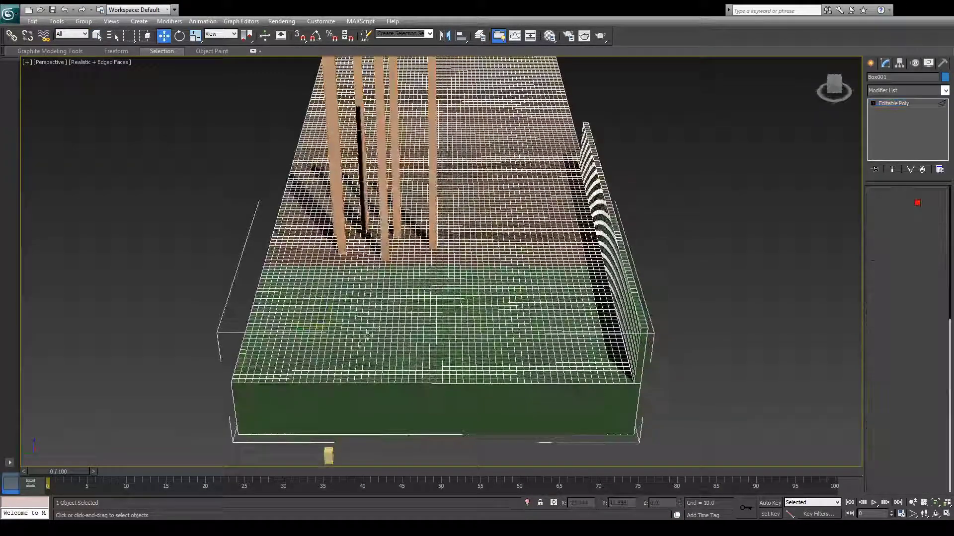
click(329, 455)
drag(328, 455, 598, 324)
key(z)
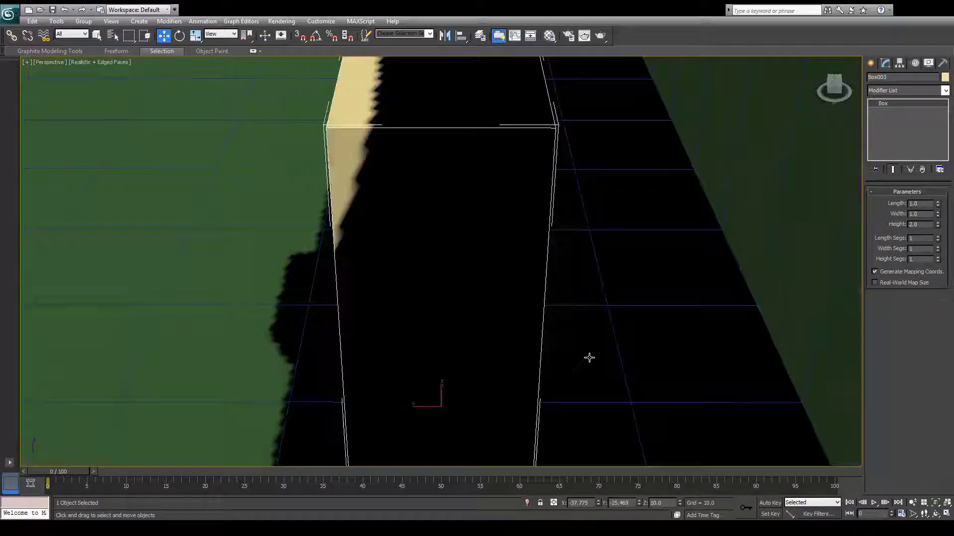
Slide the small box against the wall's base and farther along it to about X -12.6, Y -27, within the camera's view
key(c)
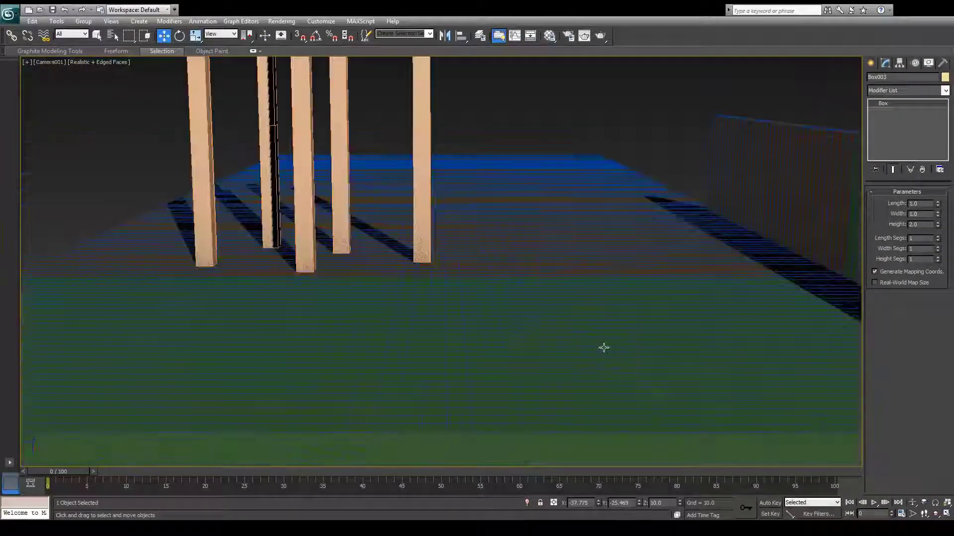
key(p)
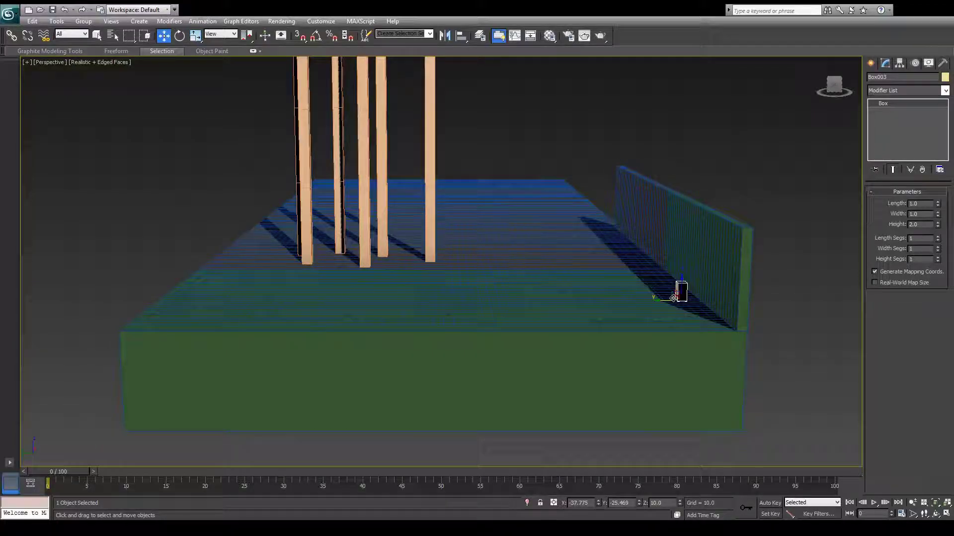
drag(674, 298, 689, 298)
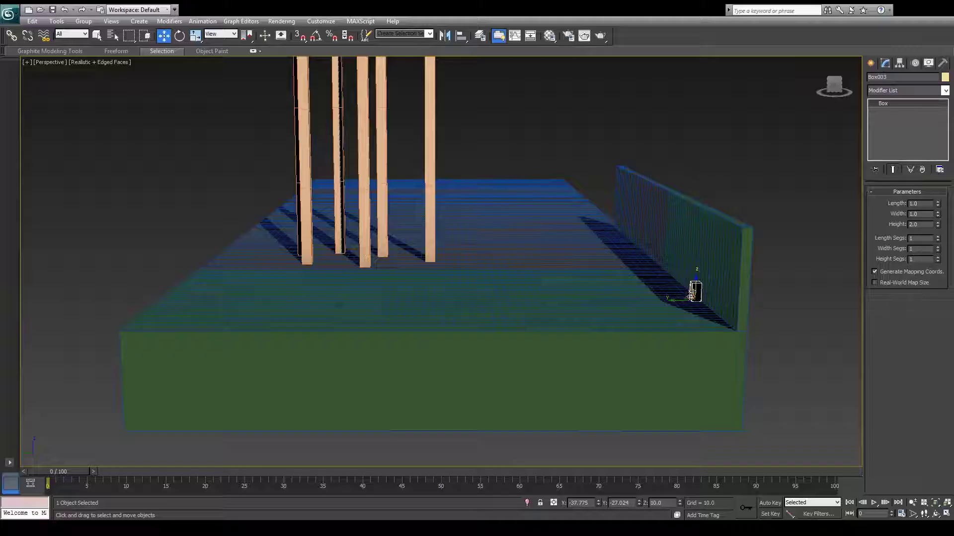
drag(691, 295, 644, 255)
key(c)
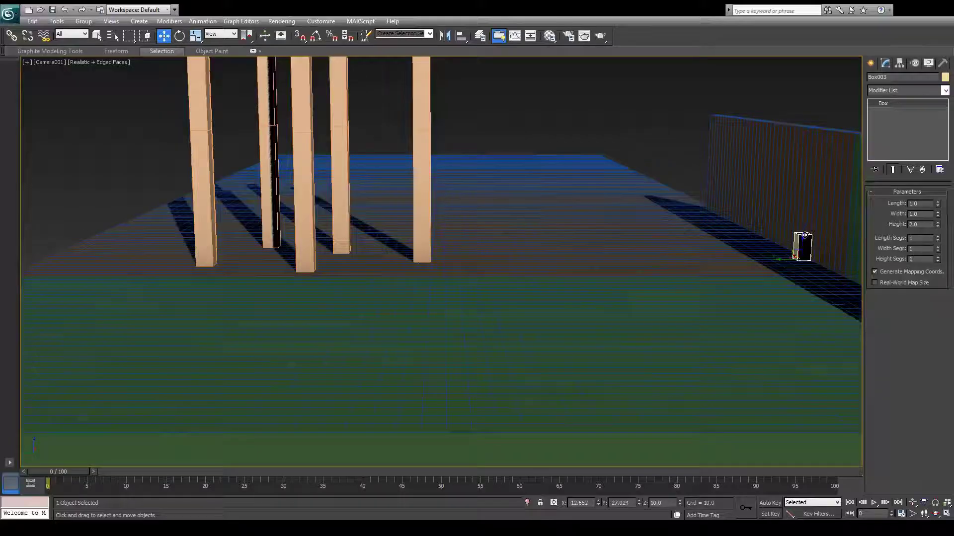
Try raising the small box up along the wall in the camera view
drag(792, 238, 825, 141)
key(ctrl+x)
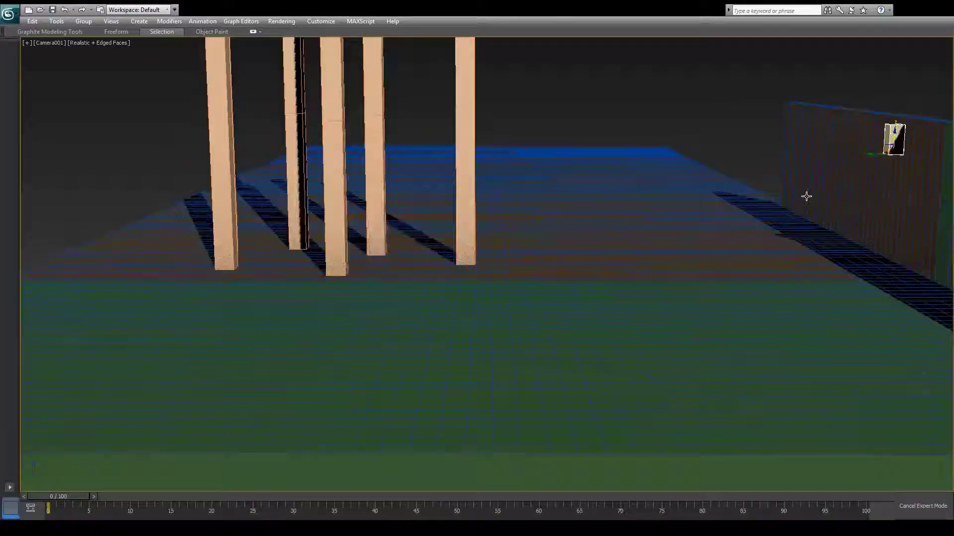
key(ctrl+x)
key(ctrl+z)
Select the ring of vertical edges around the slab's side wall at edge level
key(p)
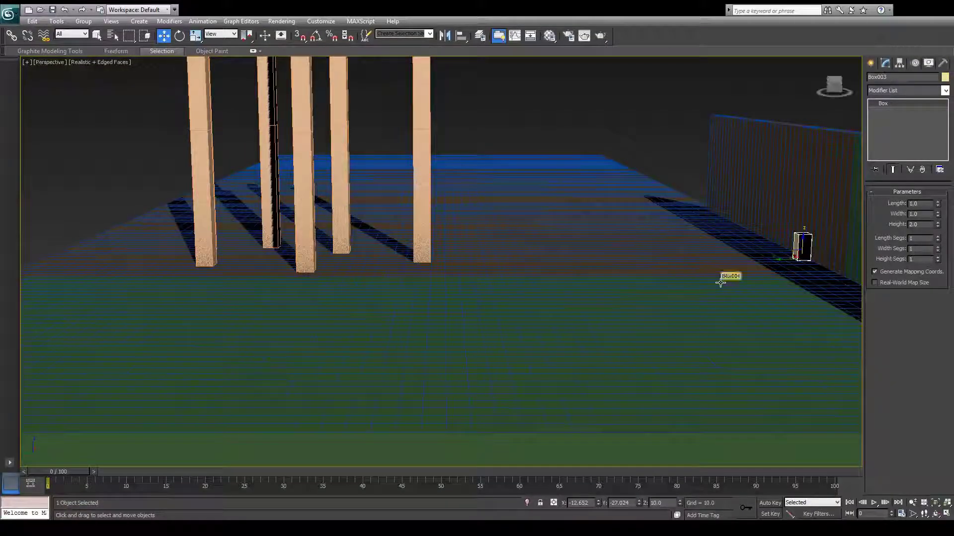
scroll(719, 281, down, 5)
click(635, 290)
key(2)
alt+middle_drag(648, 275, 702, 253)
click(706, 232)
key(alt+r)
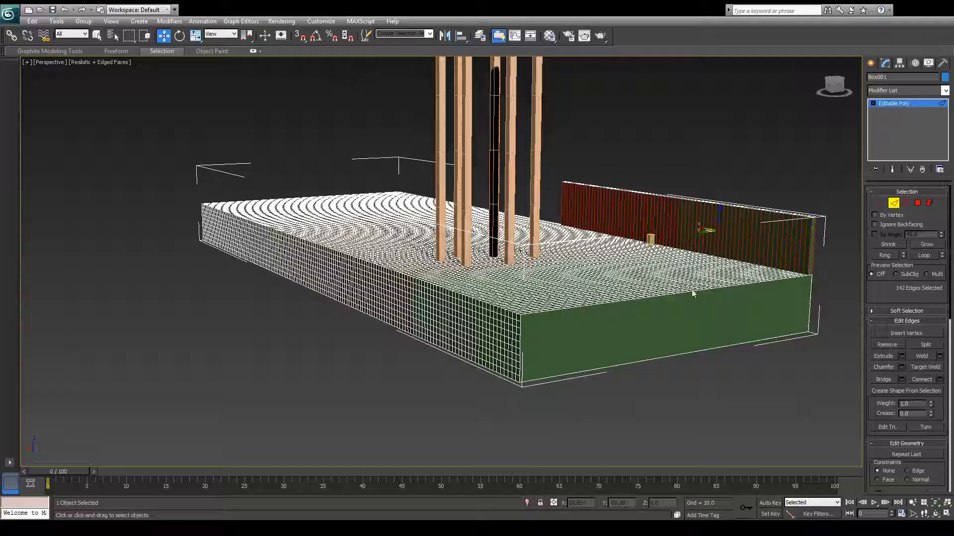
Connect the wall's vertical edges with several horizontal segments to form a grid, then leave edge editing and deselect the slab
key(ctrl+shift+e)
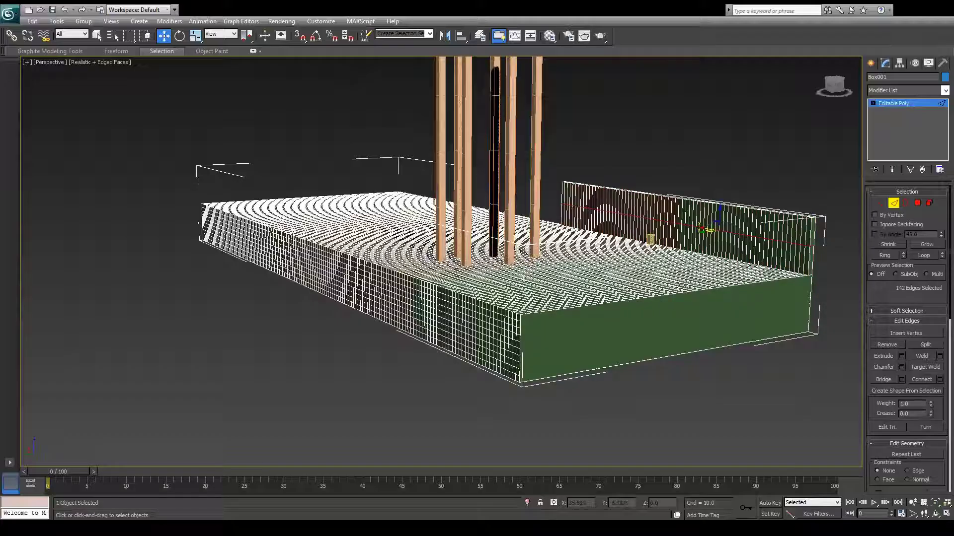
ctrl+double_click(456, 271)
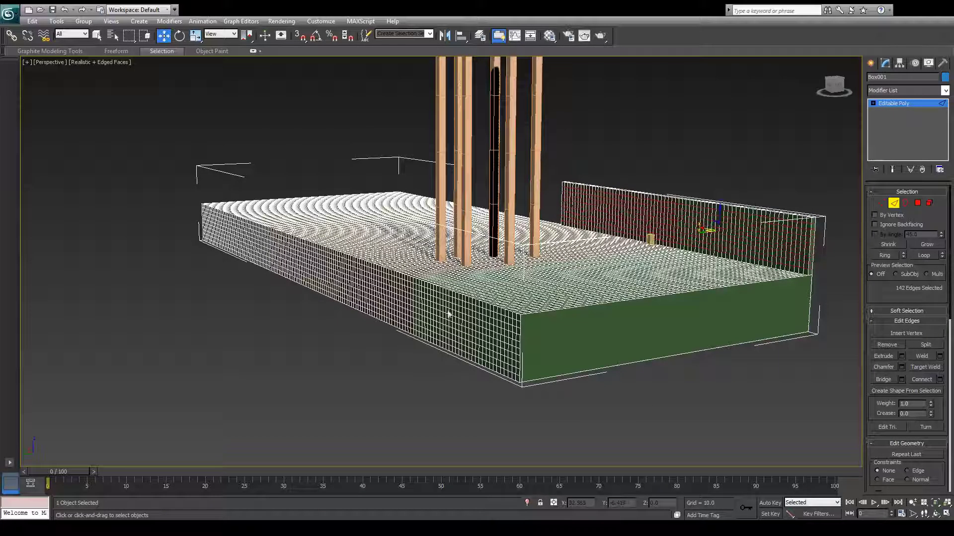
middle_drag(588, 326, 509, 327)
click(601, 368)
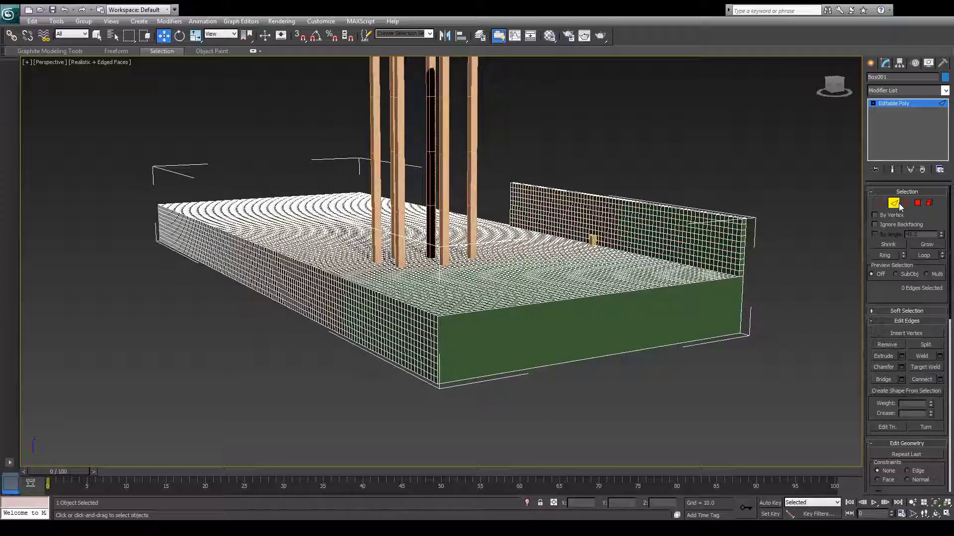
click(894, 203)
click(775, 287)
Clone the single remaining post sideways in the left view to form a row of four, spaced about 3.5 units apart
key(c)
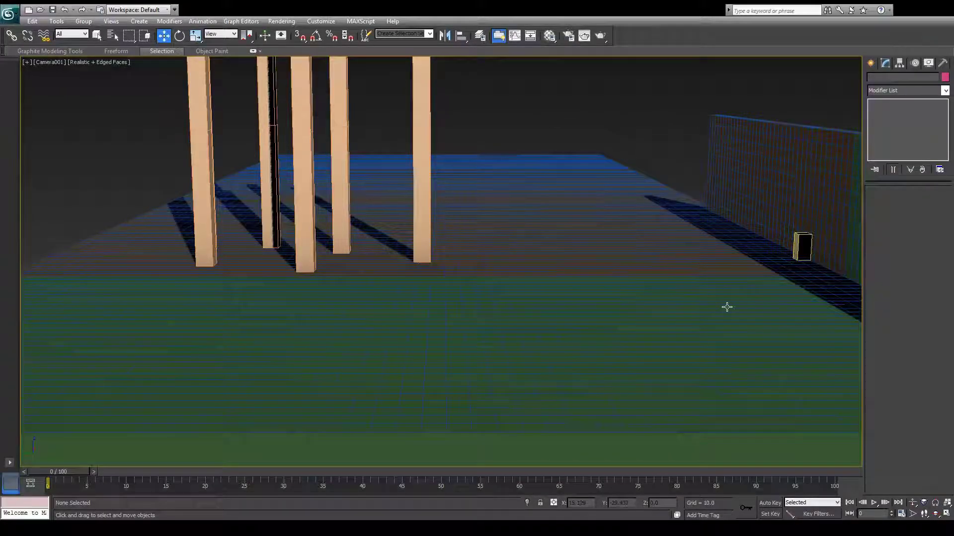
key(p)
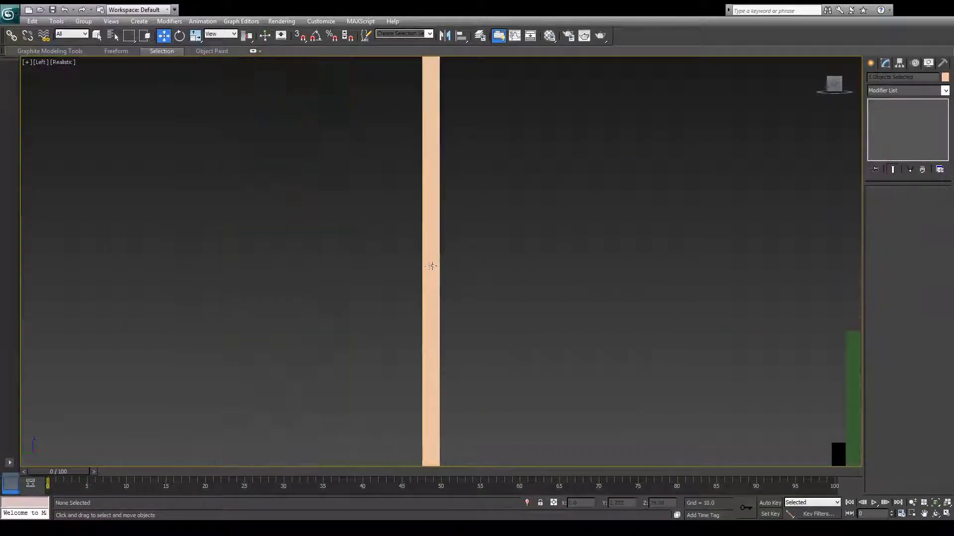
click(425, 276)
mouse_move(442, 334)
middle_down()
mouse_move(445, 277)
mouse_move(444, 329)
middle_up()
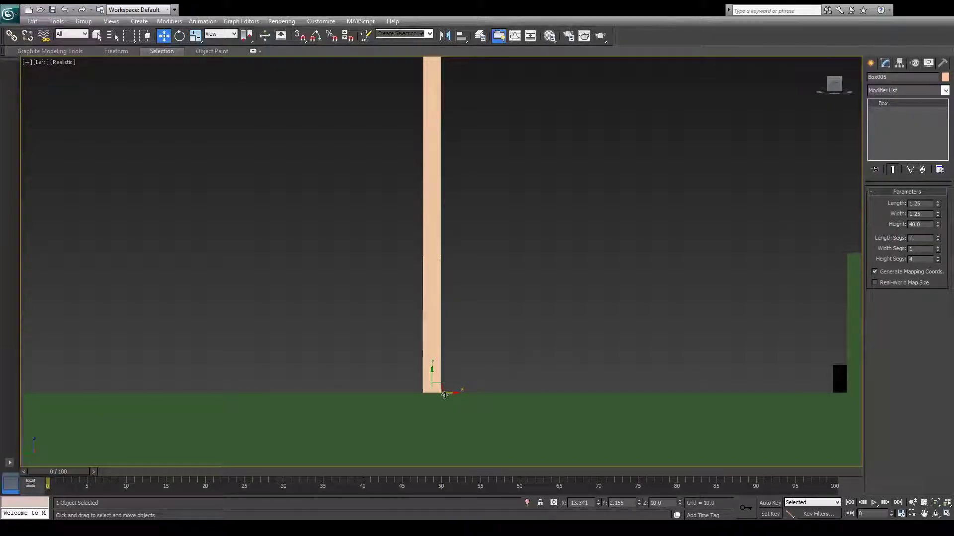
shift+drag(445, 395, 496, 391)
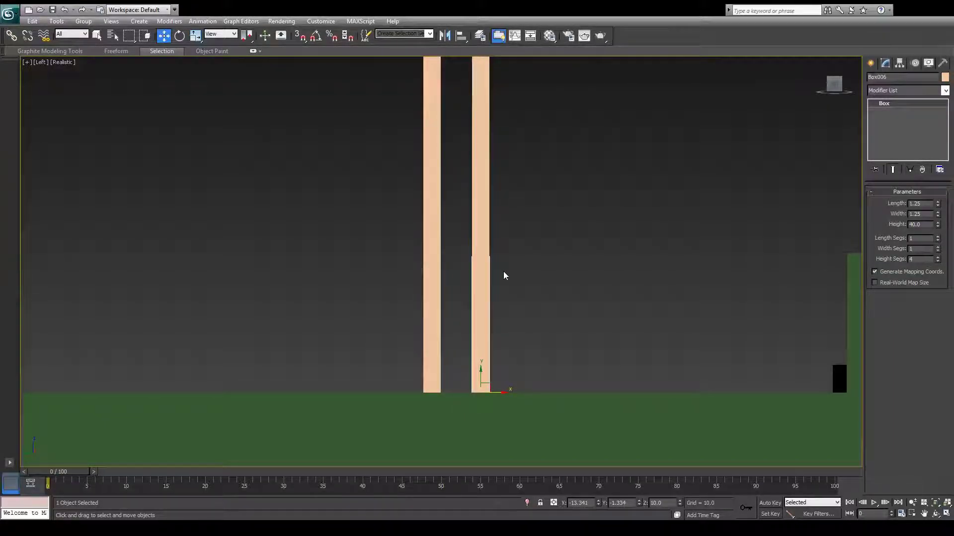
click(476, 313)
middle_drag(533, 331, 480, 349)
Set the height of the second post in the row to 30
click(431, 326)
double_click(916, 224)
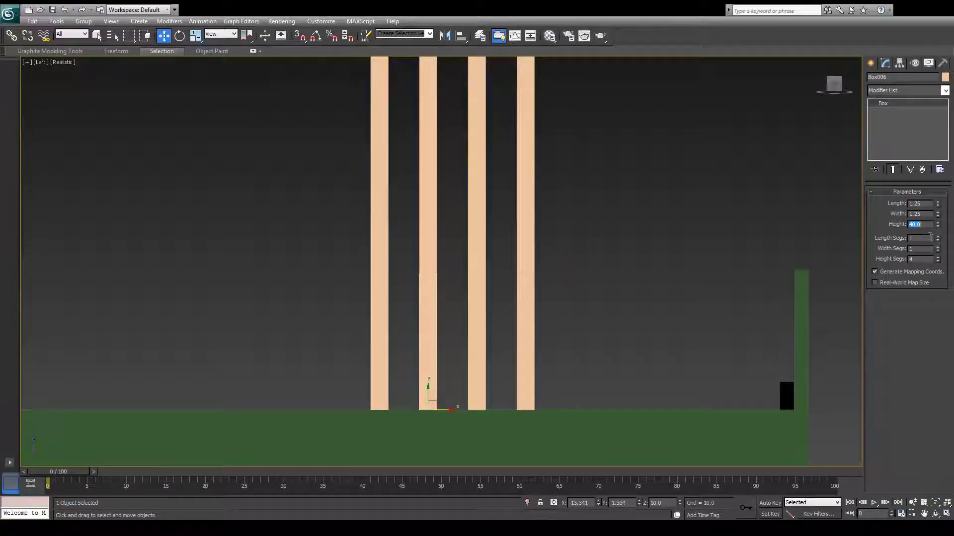
text(30)
key(Return)
Try heights of 3 and 25 on the third post and settle on 20
click(478, 293)
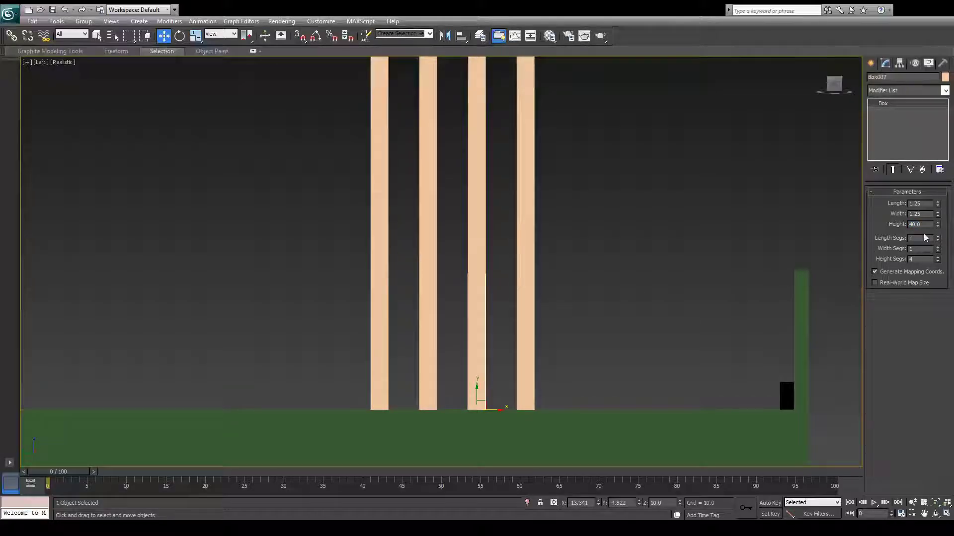
text(3)
key(Return)
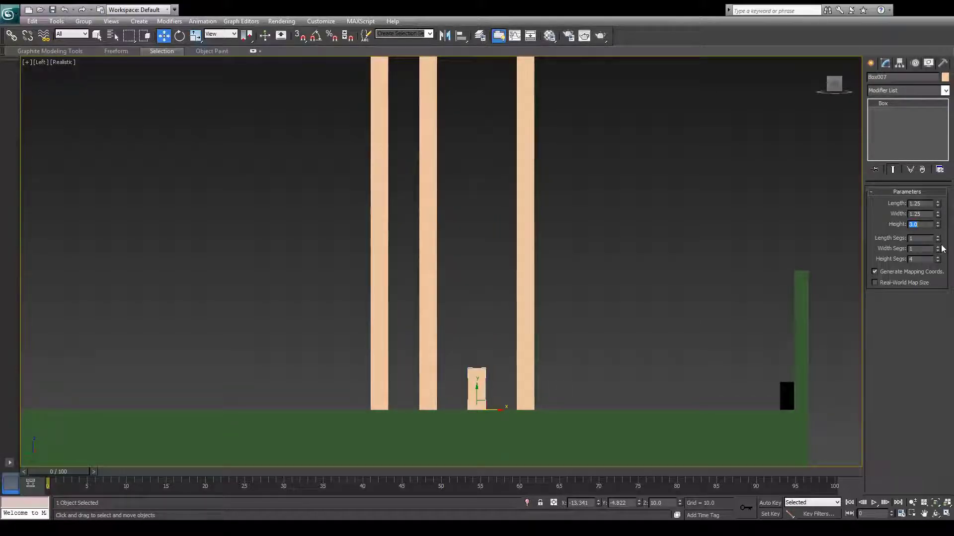
text(25)
key(Return)
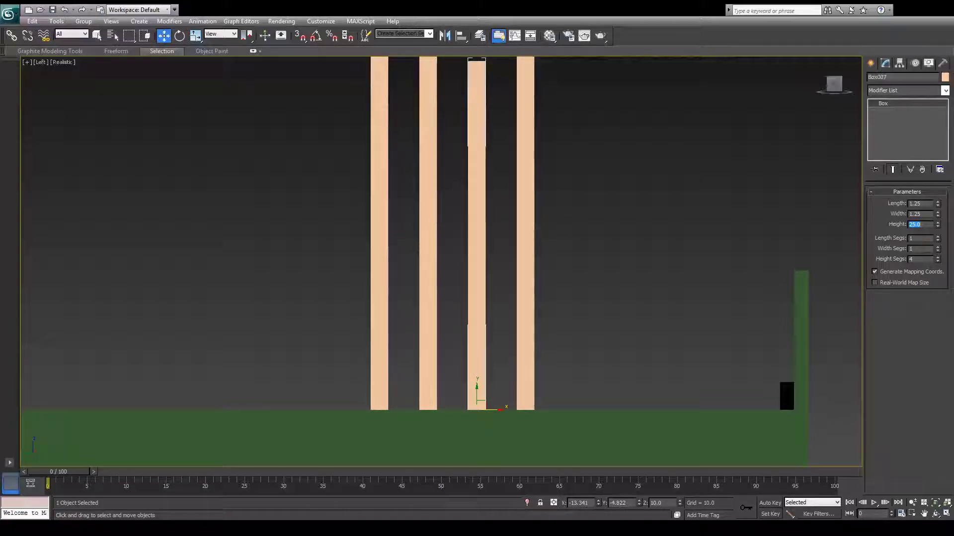
text(20)
key(Return)
scroll(577, 234, down, 5)
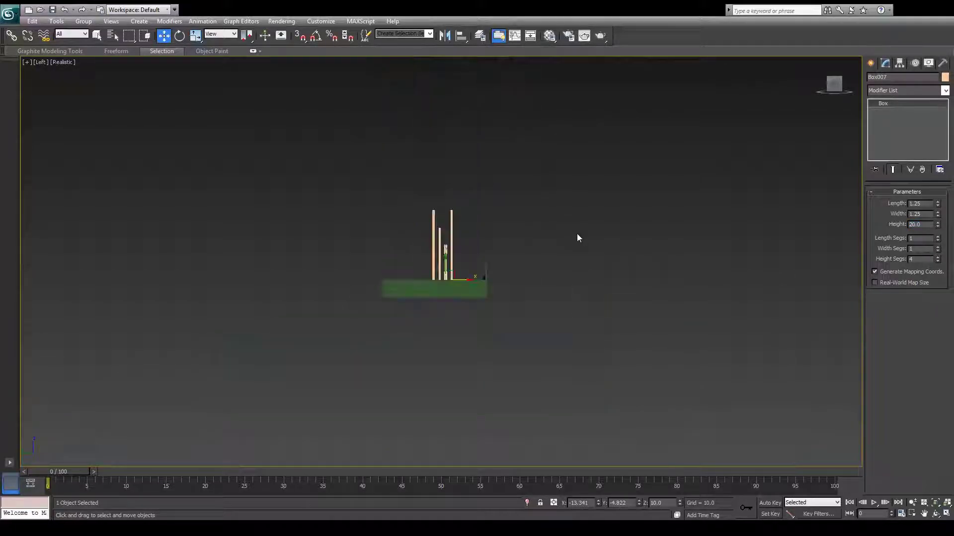
Set the fourth post's height to 15 and the second post's height to 20
scroll(565, 243, up, 3)
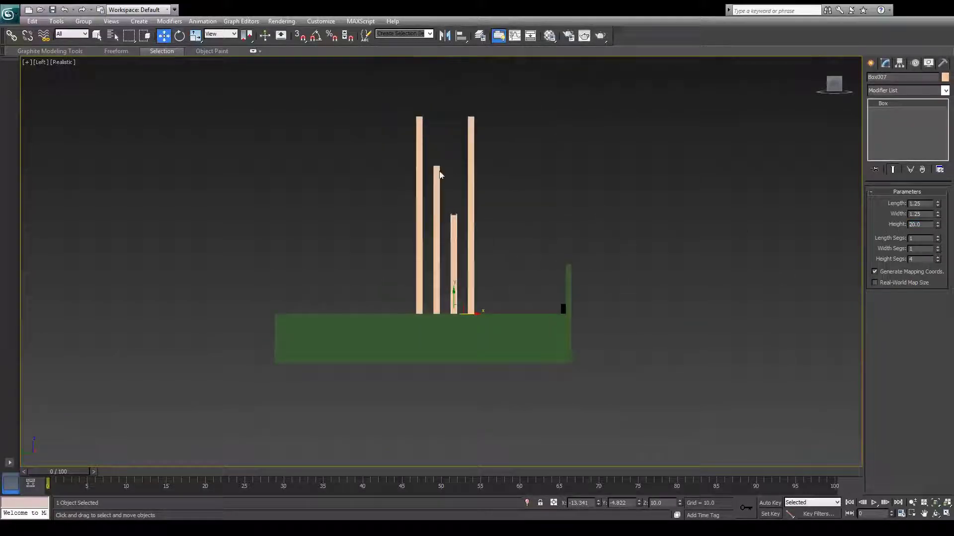
click(473, 228)
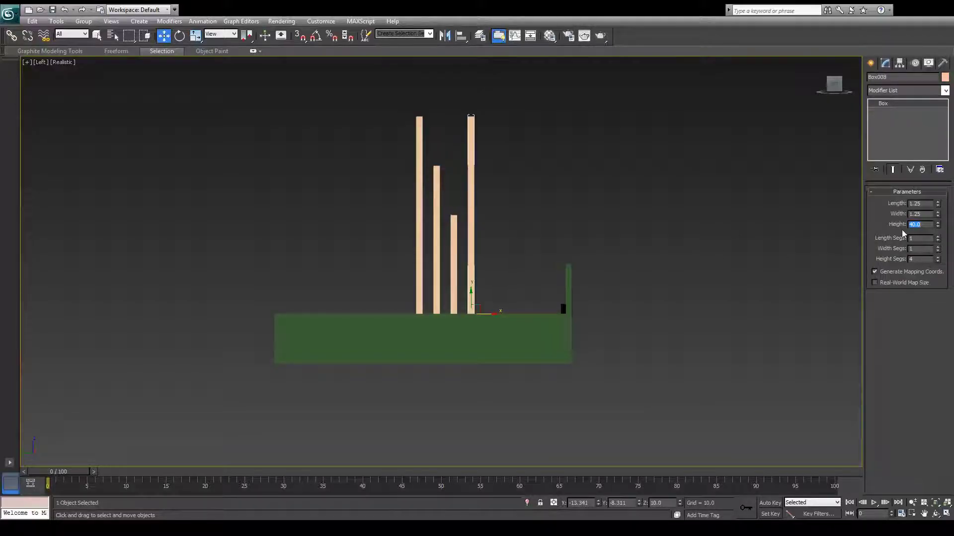
text(15)
key(Return)
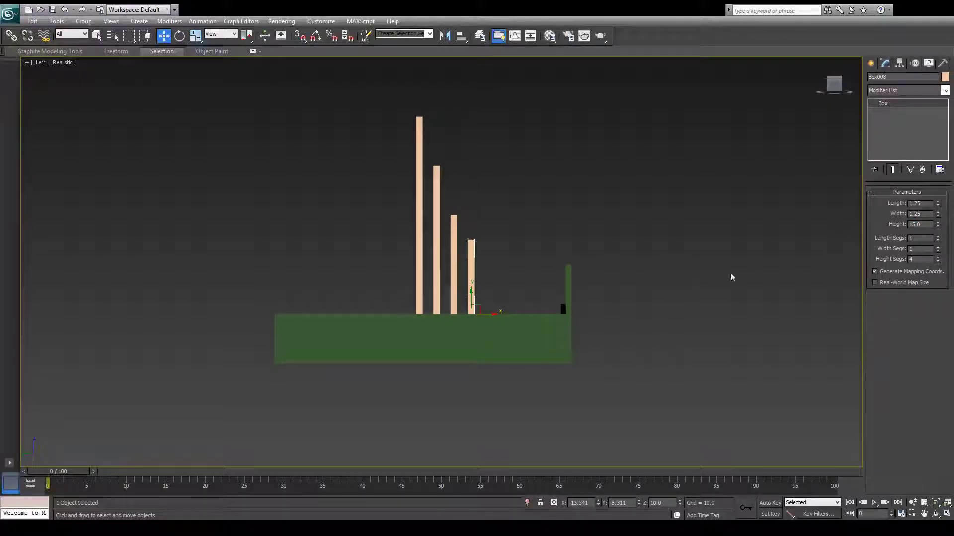
click(437, 224)
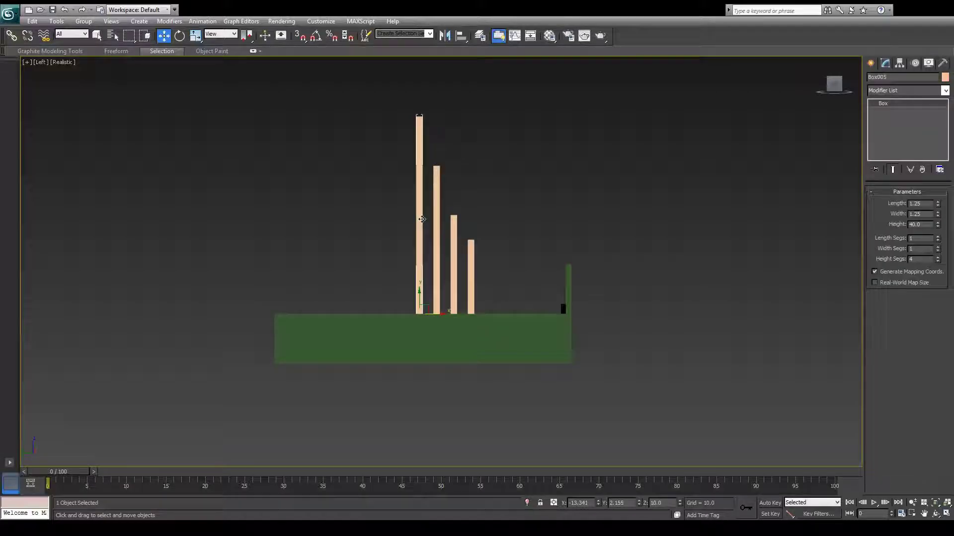
text(2)
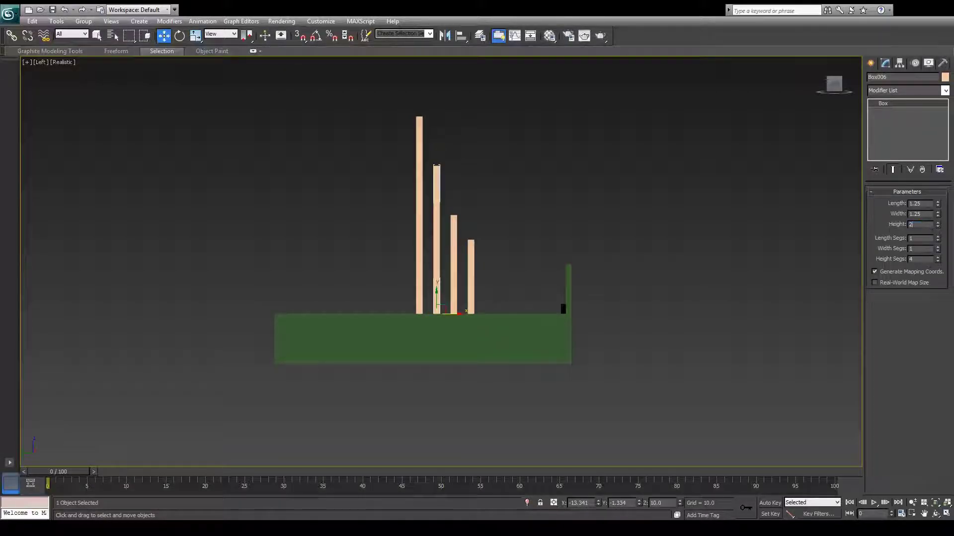
text(0)
key(Return)
Set the third post's height to 18 in the perspective view
key(p)
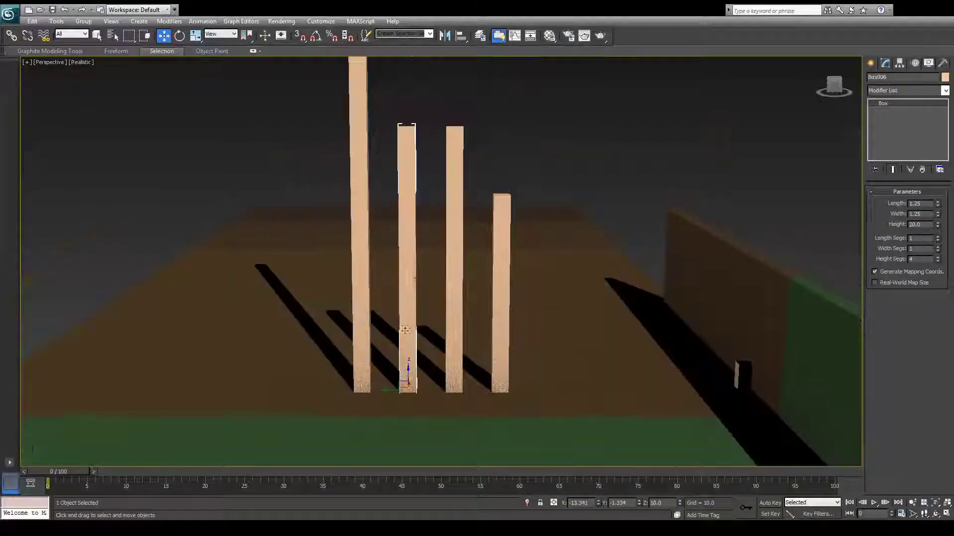
middle_drag(405, 290, 409, 365)
click(463, 300)
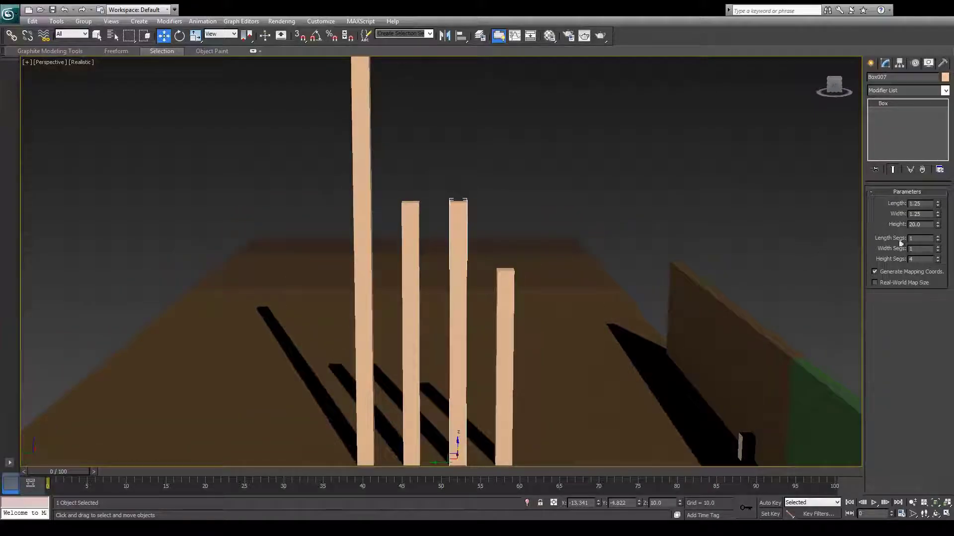
double_click(916, 225)
text(18)
key(Return)
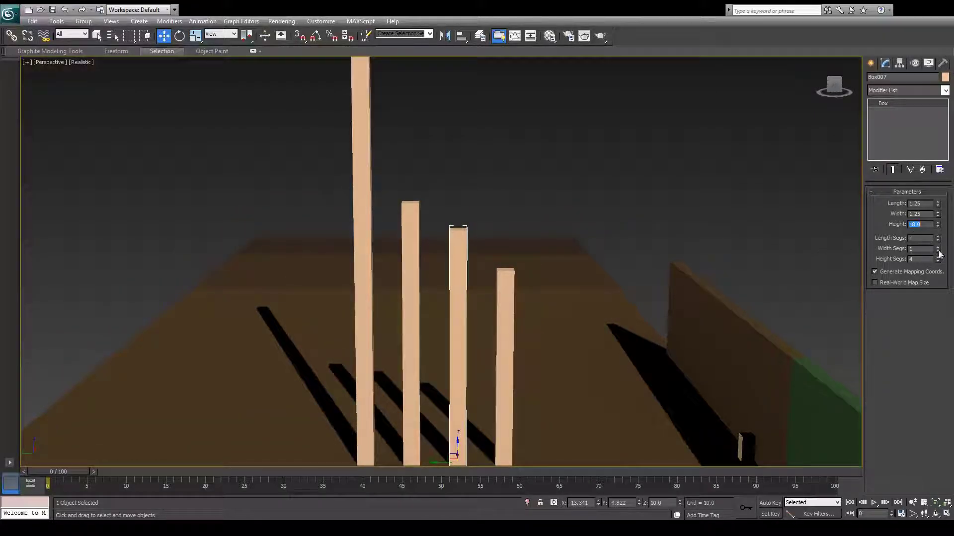
Select the three shorter posts in the camera view and move them about 5.7 units away from the tall post, towards the wall
click(506, 308)
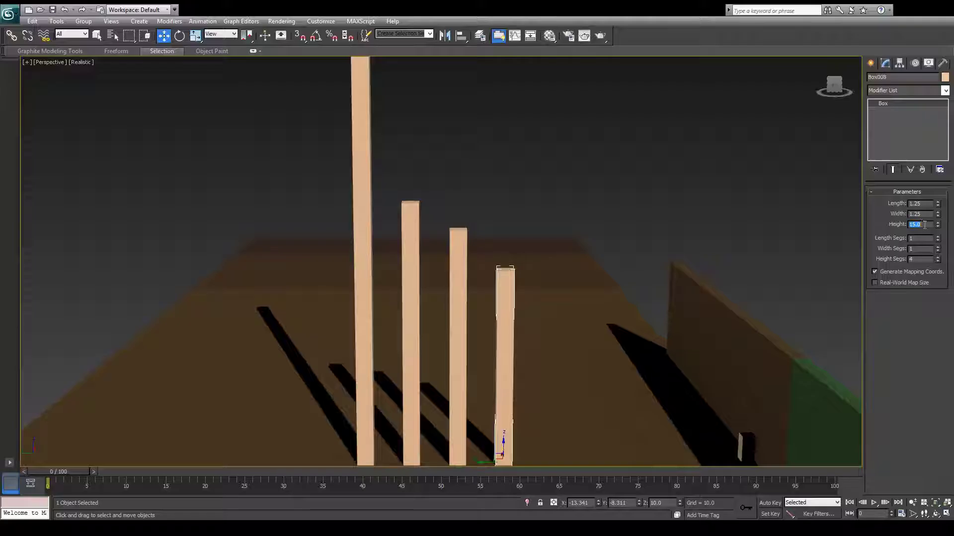
text(1)
text(c)
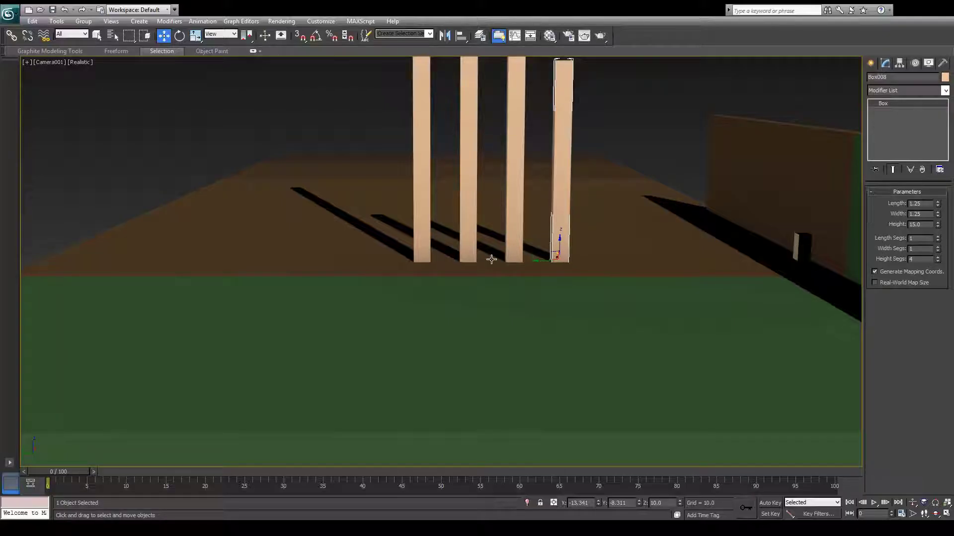
ctrl+click(472, 249)
ctrl+click(515, 249)
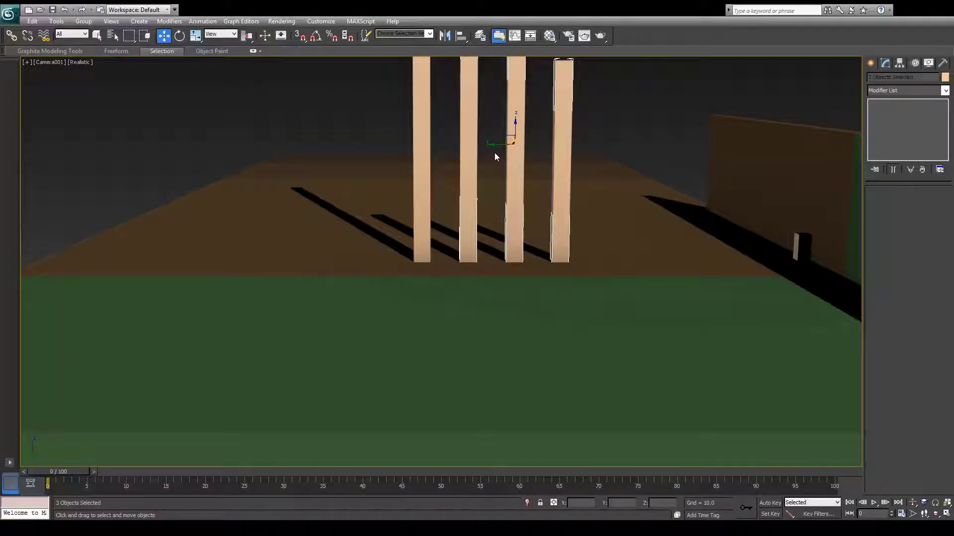
drag(494, 157, 570, 155)
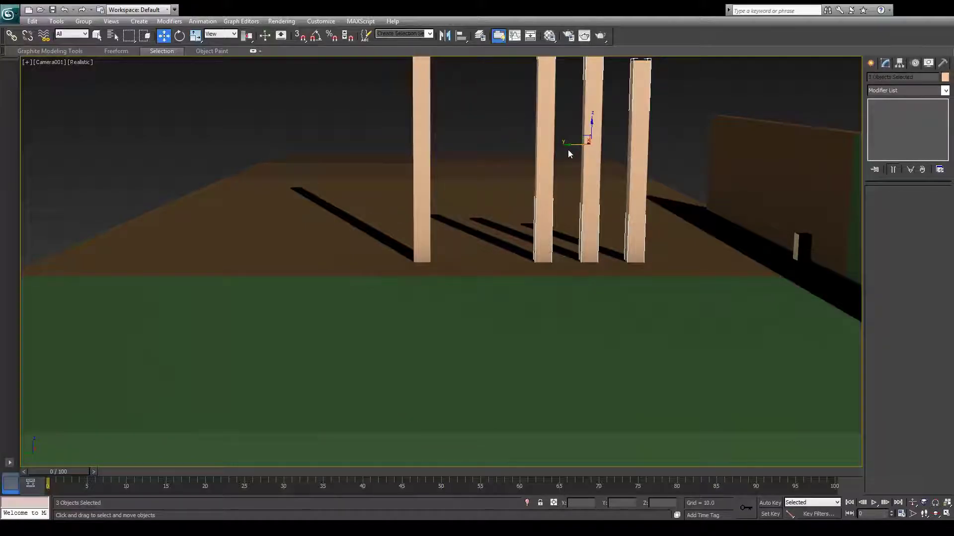
Slide the shortest post farther along the row towards the wall, to about Y -16.6
key(p)
alt+middle_drag(569, 155, 364, 272)
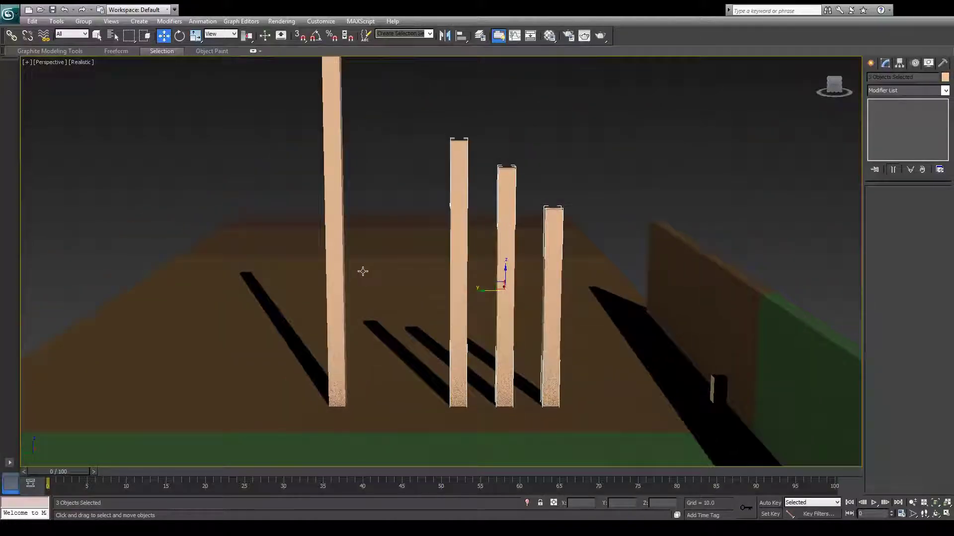
scroll(363, 271, down, 5)
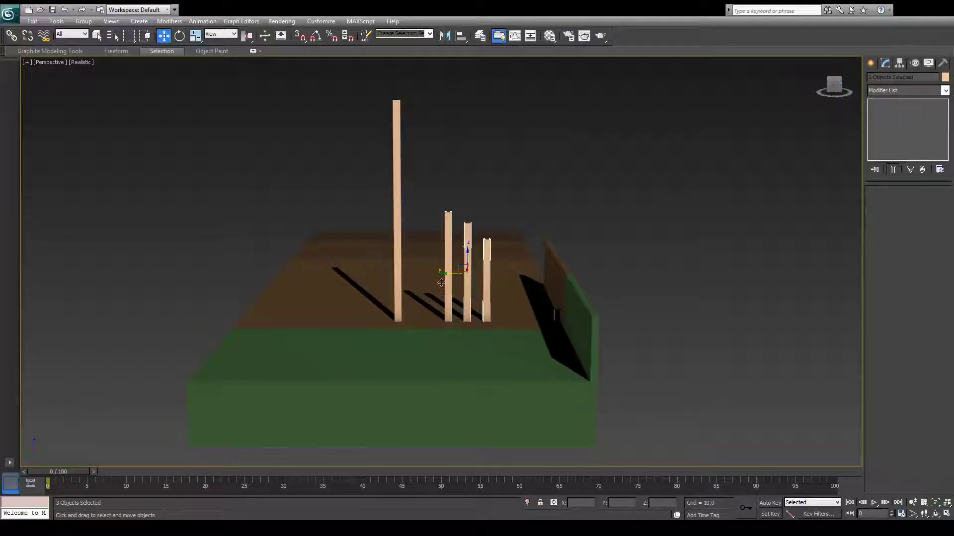
scroll(476, 296, up, 4)
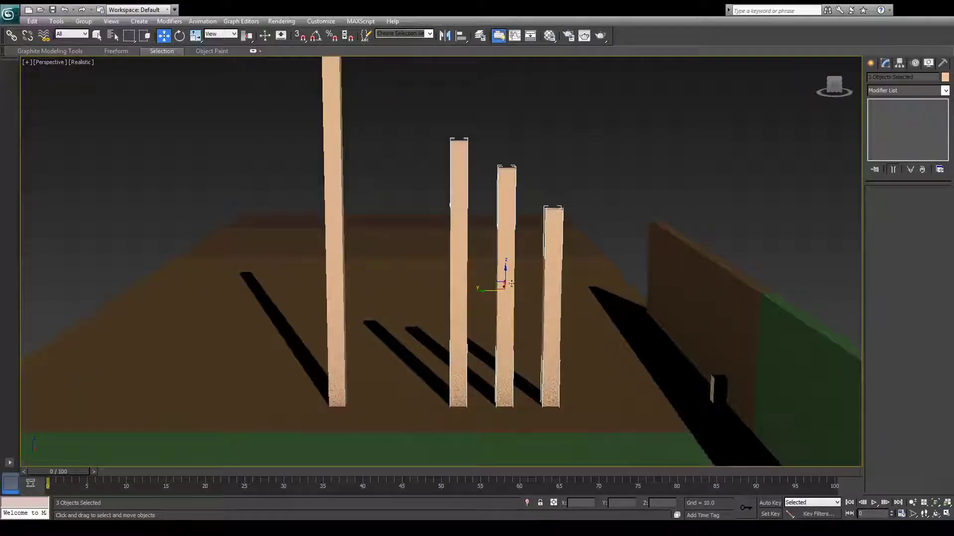
click(546, 303)
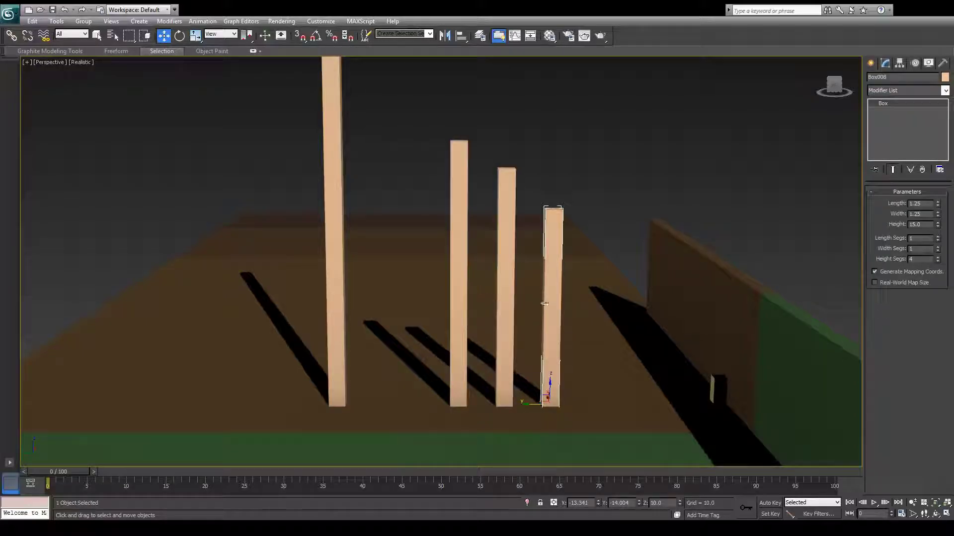
alt+middle_drag(622, 332, 610, 359)
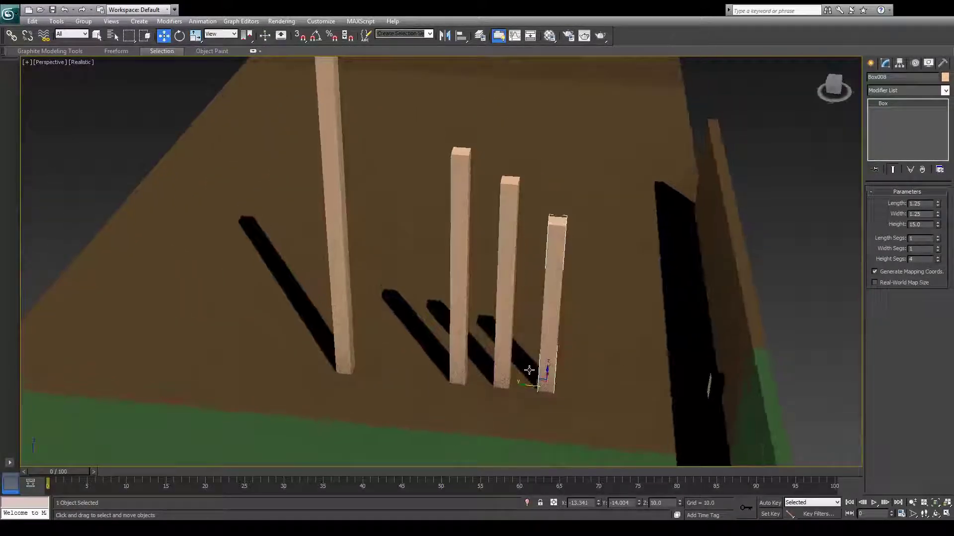
drag(528, 386, 561, 386)
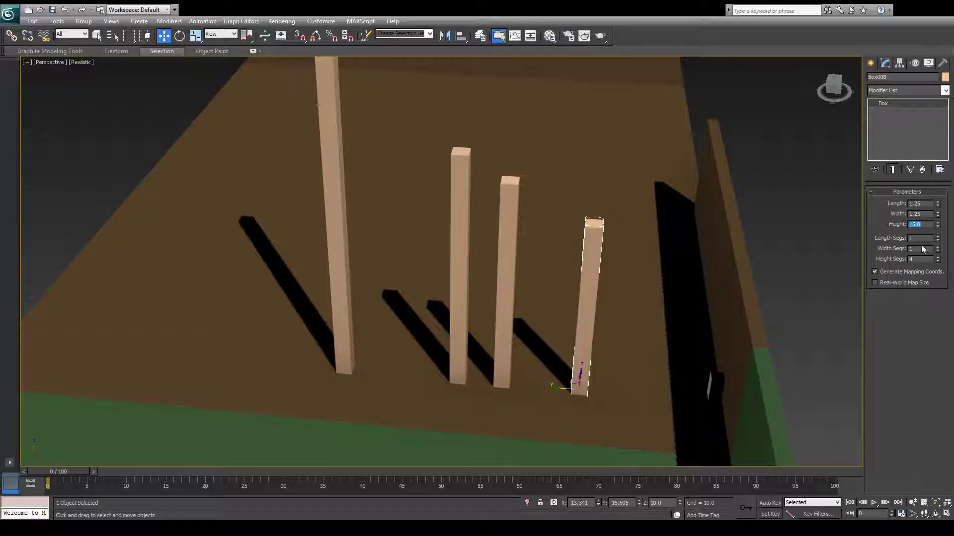
Try a height of 14 on the shortest post and settle on 12
text(14)
key(Return)
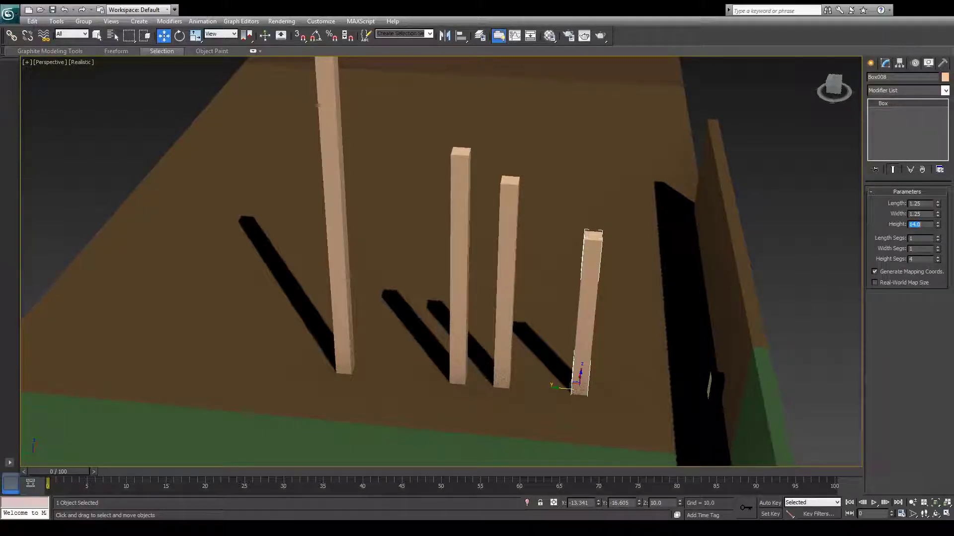
text(12)
key(Return)
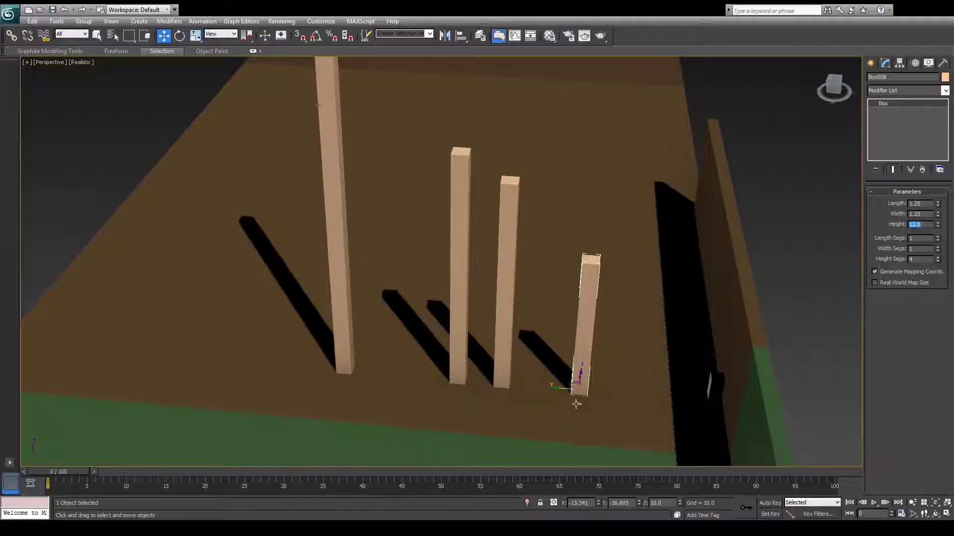
Clone the shortest post about 3.1 units towards the wall and set the copy's height to 10
shift+drag(560, 389, 600, 392)
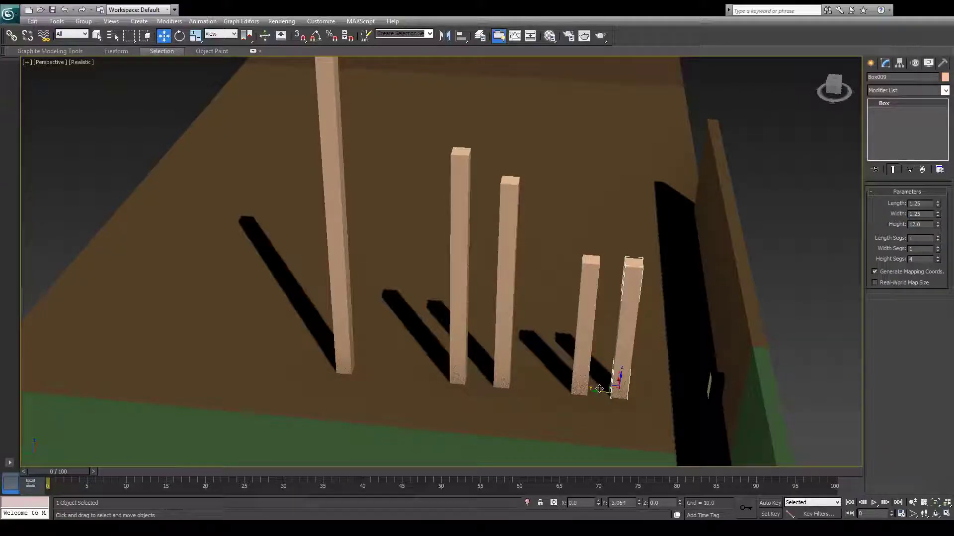
double_click(919, 225)
text(10)
key(Return)
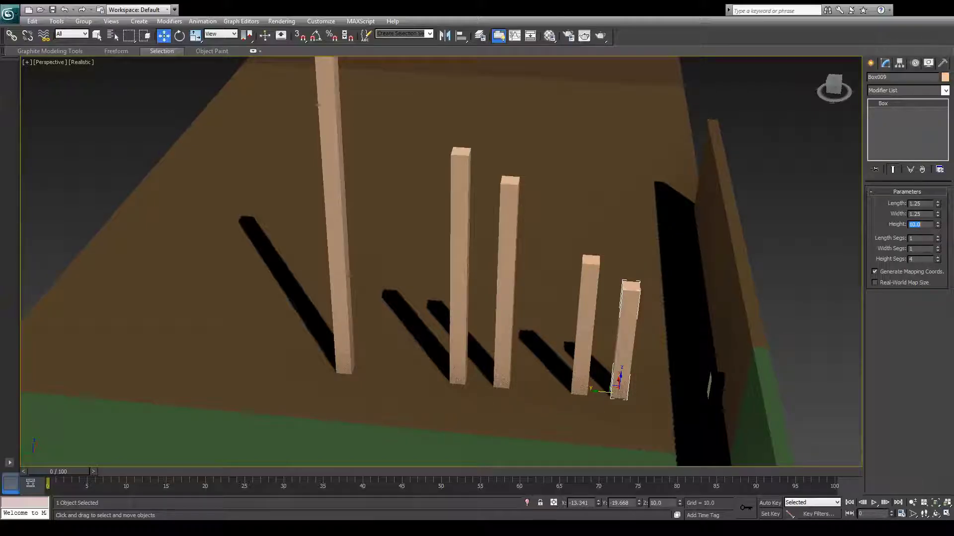
Move all five posts along Y away from the wall, and shift the four shorter ones closer to the tallest post
middle_drag(641, 337, 622, 342)
ctrl+click(562, 367)
ctrl+click(478, 336)
ctrl+click(435, 333)
ctrl+click(324, 308)
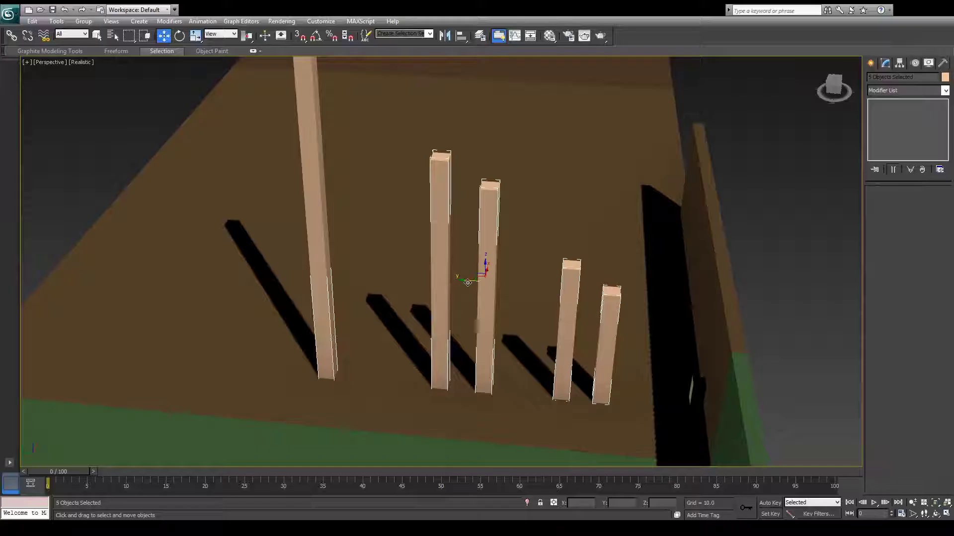
drag(468, 283, 193, 272)
alt+click(73, 312)
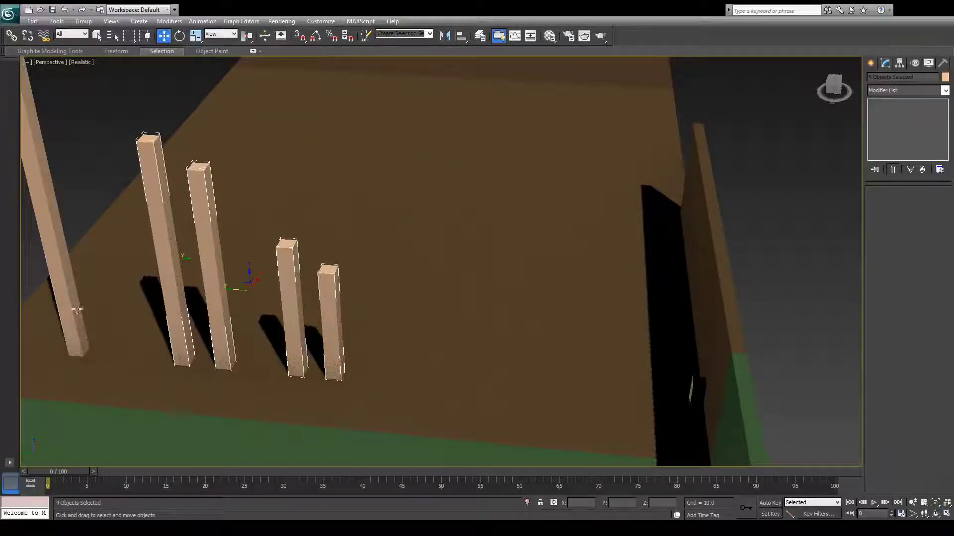
drag(241, 294, 198, 294)
Clone the shortest post twice farther along the row towards the wall, with the last copy at about Y -3.7
click(297, 319)
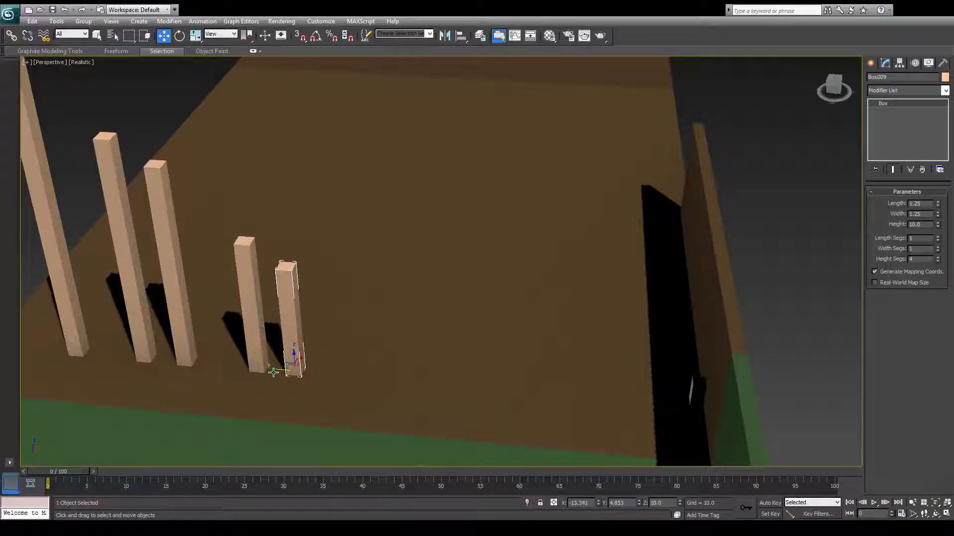
mouse_move(273, 373)
shift+mouse_down()
mouse_move(308, 358)
mouse_move(398, 371)
shift+mouse_up()
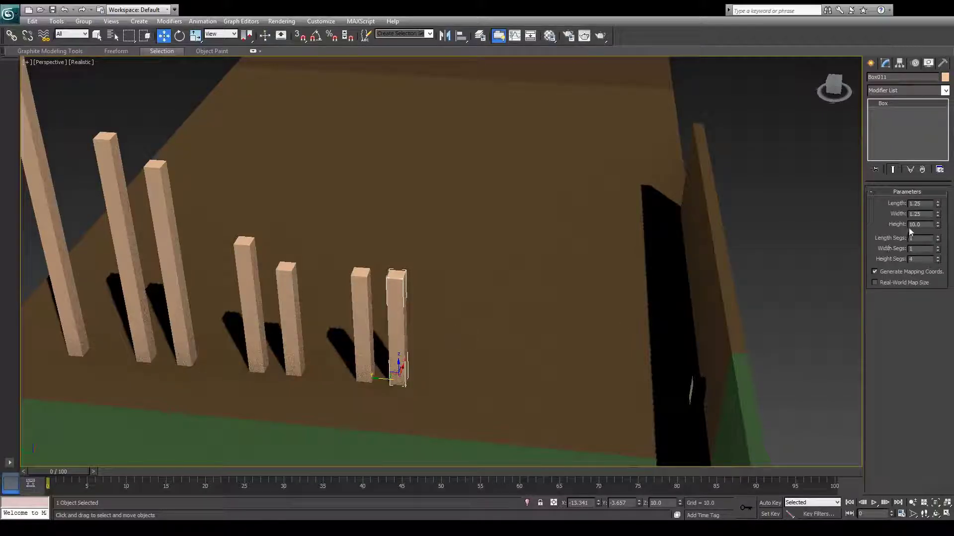
Set the heights of the last two posts in the row, nearest the wall, to 8
text(8)
key(Return)
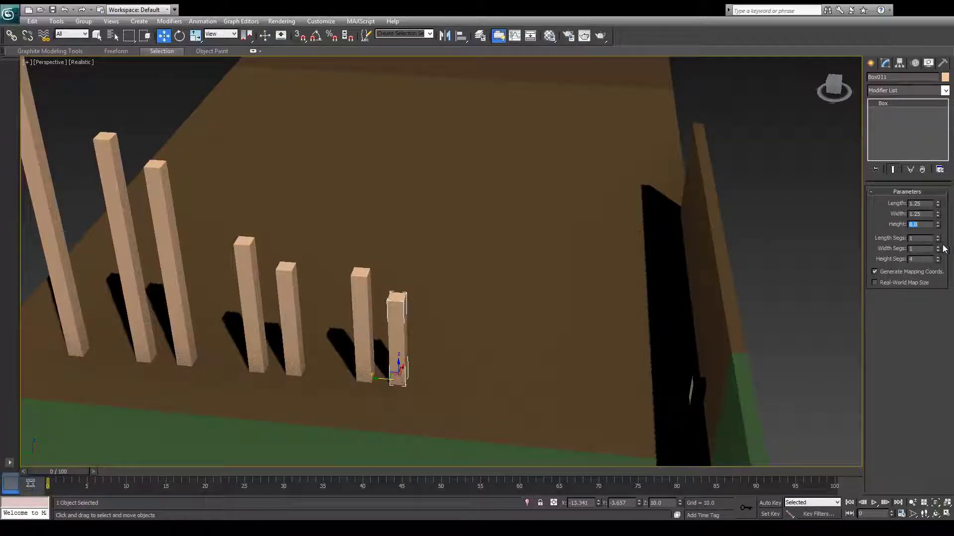
click(358, 342)
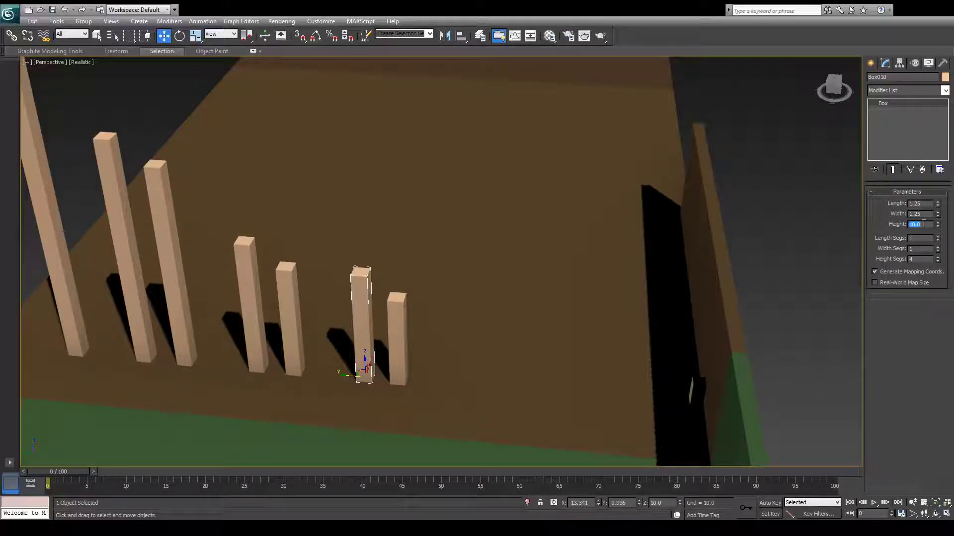
text(8)
key(Return)
Set the height of the very last post in the row to 6
alt+middle_drag(213, 377, 219, 358)
click(397, 372)
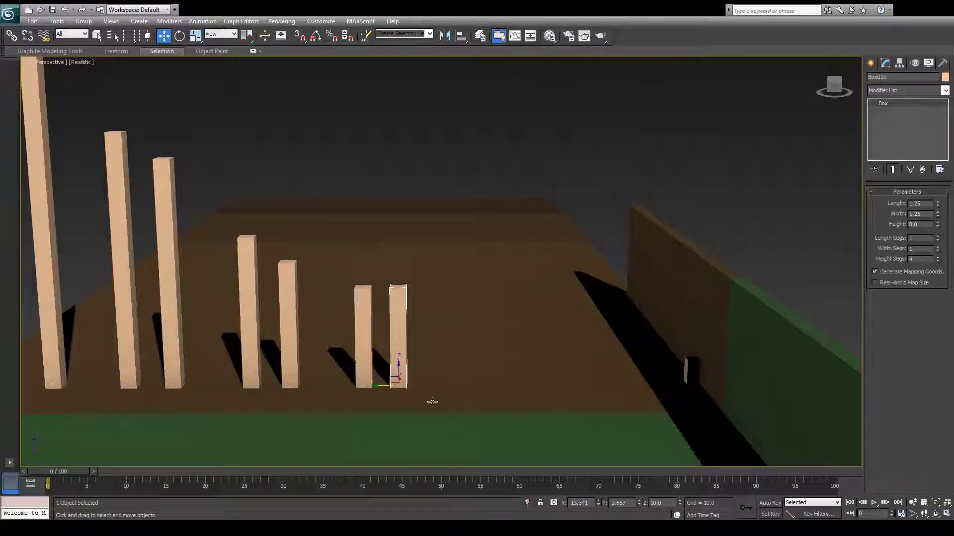
double_click(912, 223)
text(6)
key(Return)
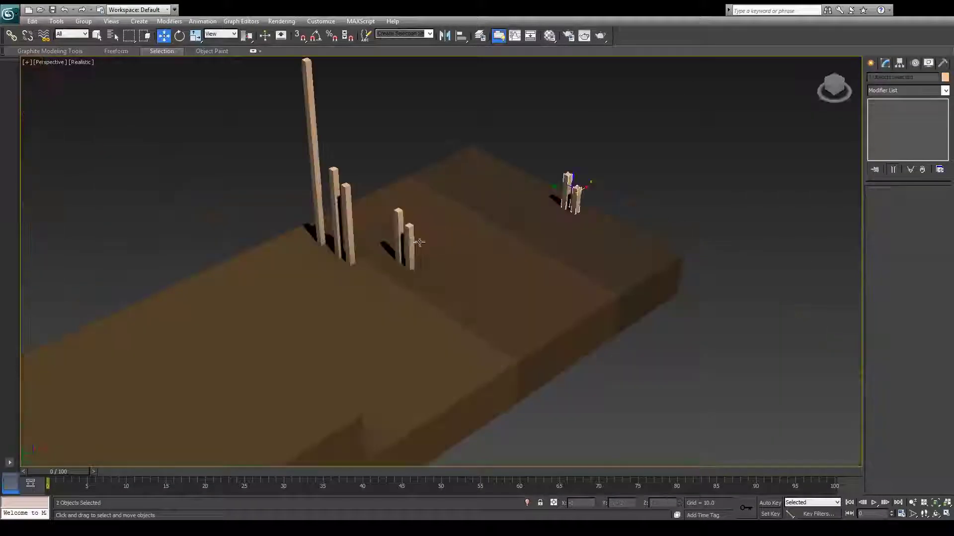
Move the middle pair of posts back along X towards the shortest pair and view the scene through the camera
click(398, 238)
ctrl+click(412, 238)
drag(415, 234, 490, 214)
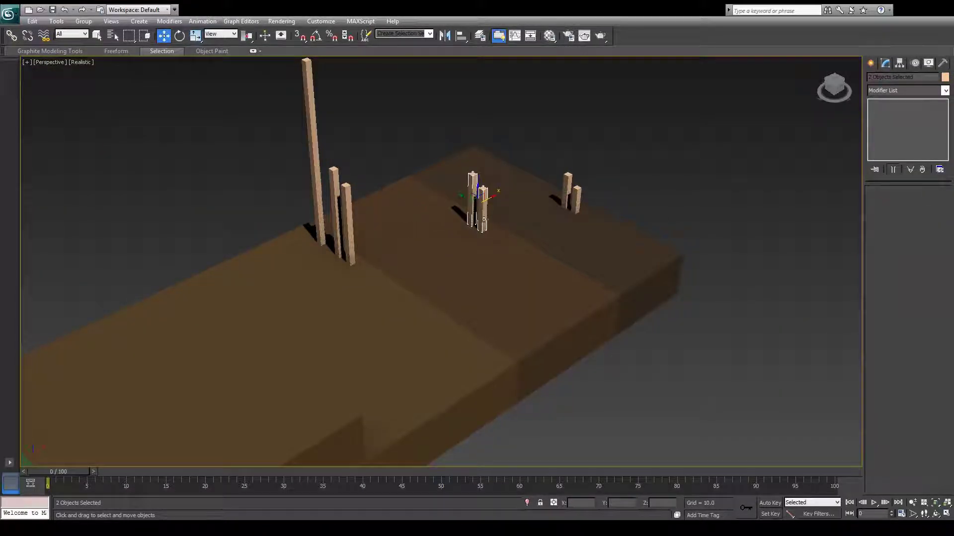
key(c)
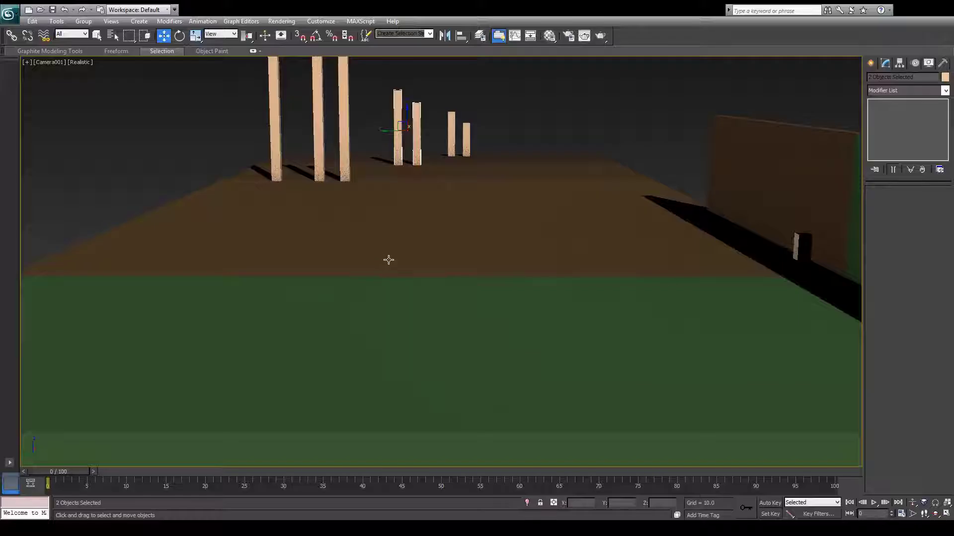
Move the three tallest posts together slightly along X towards the camera, then deselect them
click(345, 174)
ctrl+click(321, 170)
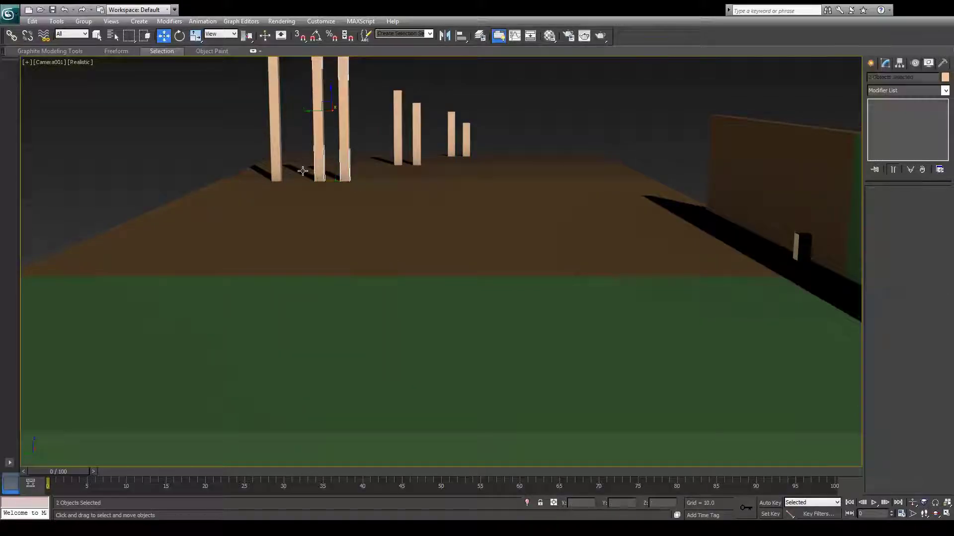
ctrl+click(273, 170)
drag(312, 87, 308, 99)
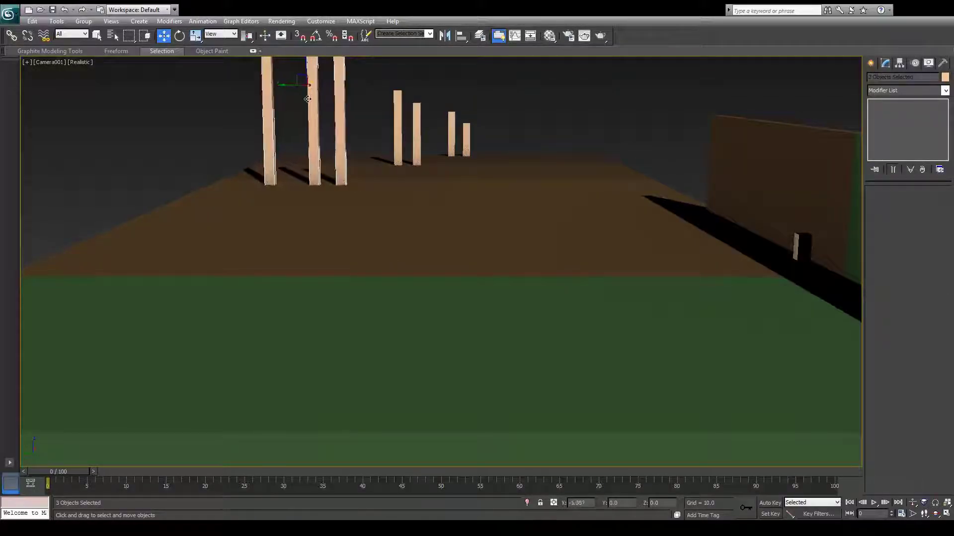
click(515, 144)
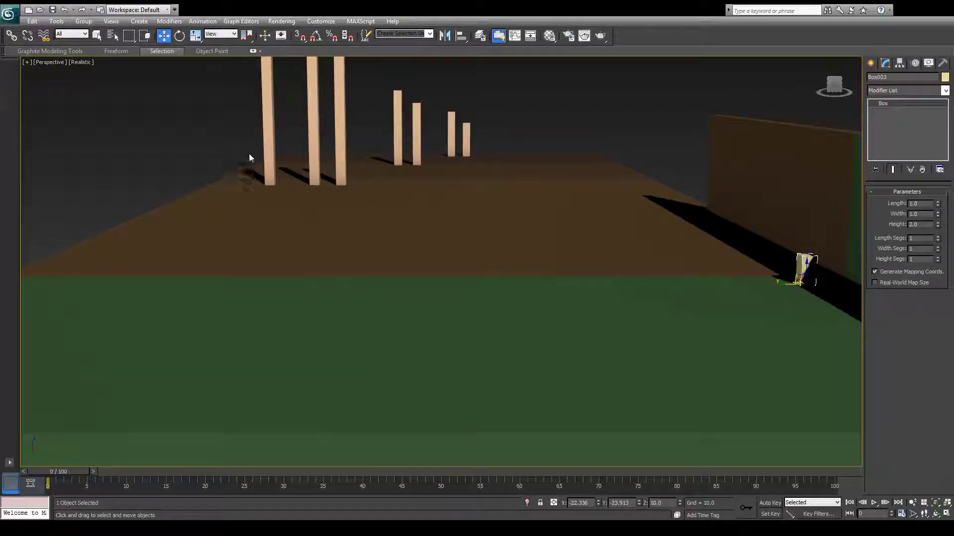
Clone the third post as a copy rotated to lie flat on the ground and move it along Y to about 9
click(339, 166)
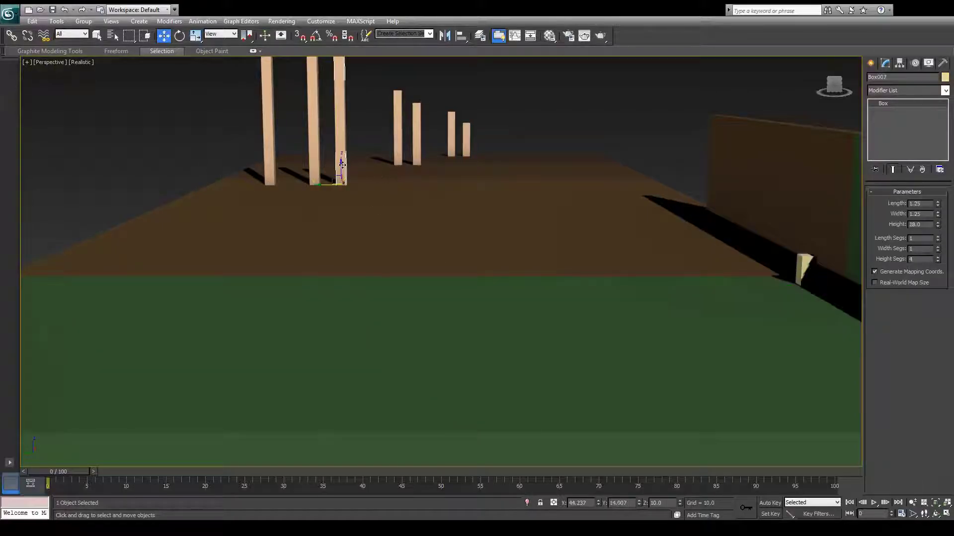
key(e)
drag(354, 185, 373, 206)
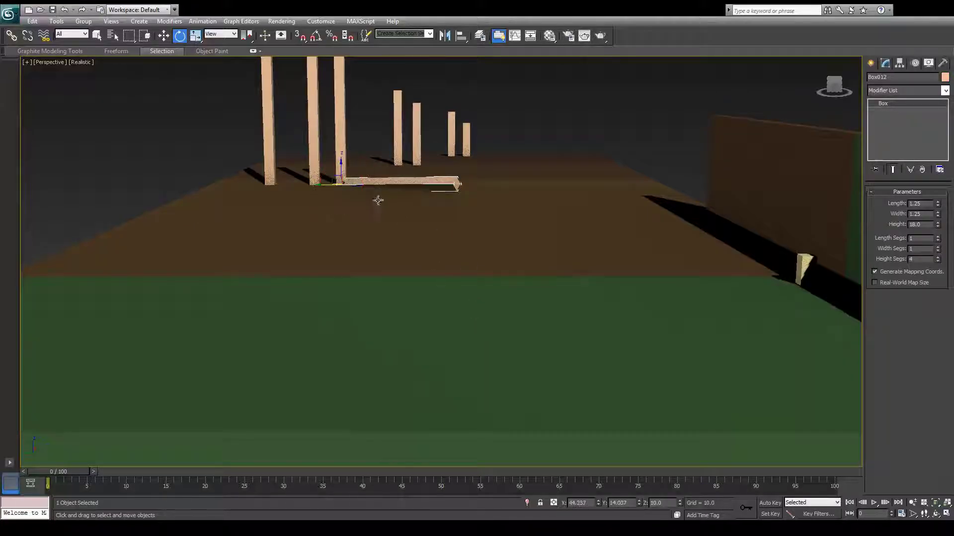
key(w)
drag(425, 181, 467, 181)
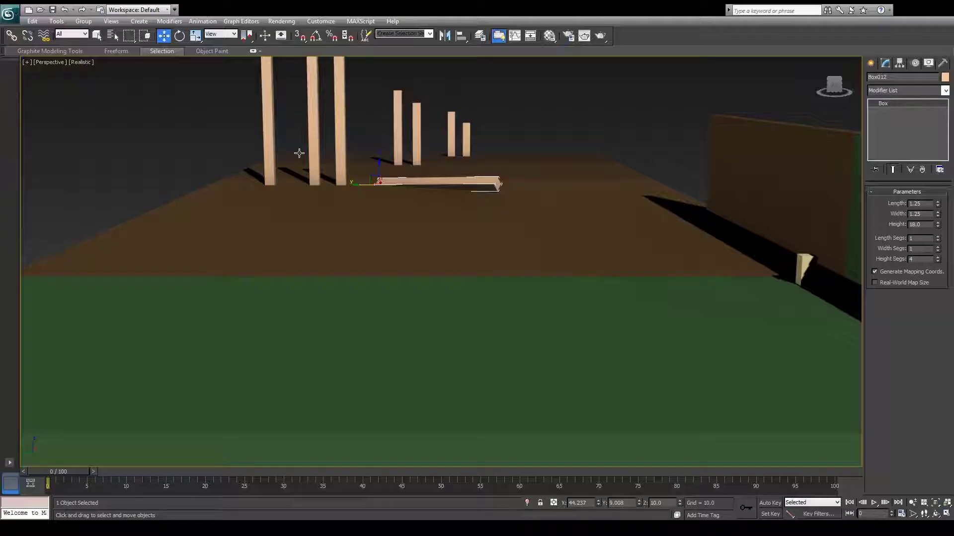
Clone the third post to the foreground at about X -12.3, Y 19.7 and set the copy's height to 12
click(337, 139)
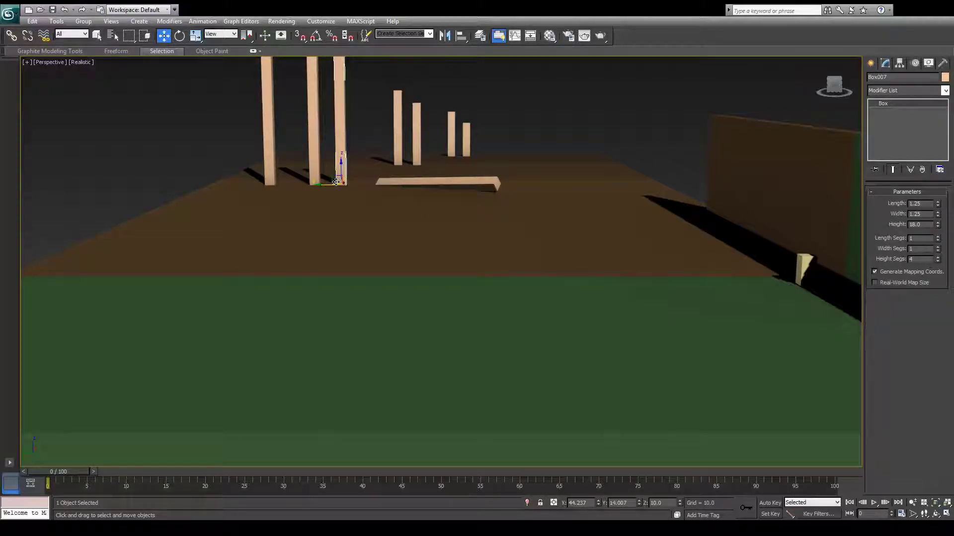
shift+drag(336, 181, 190, 254)
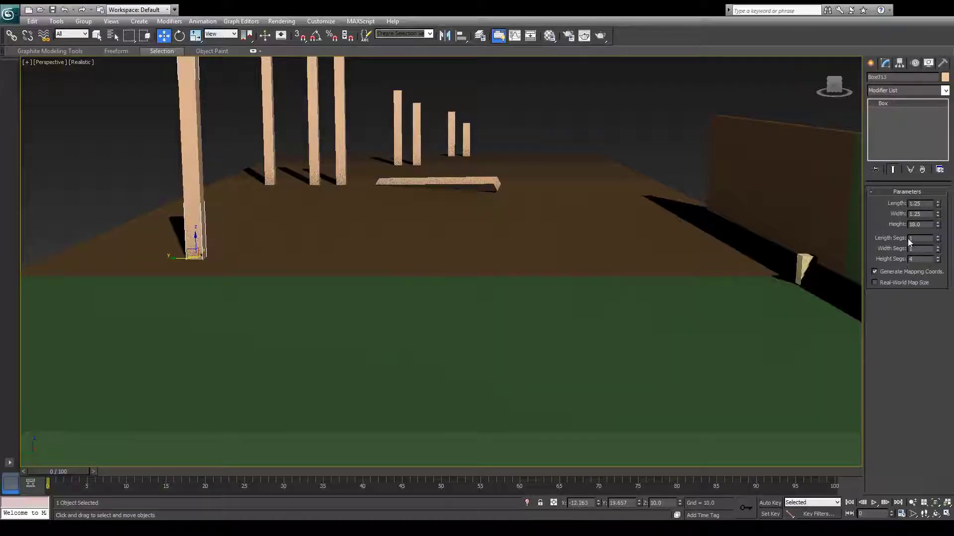
drag(936, 228, 936, 238)
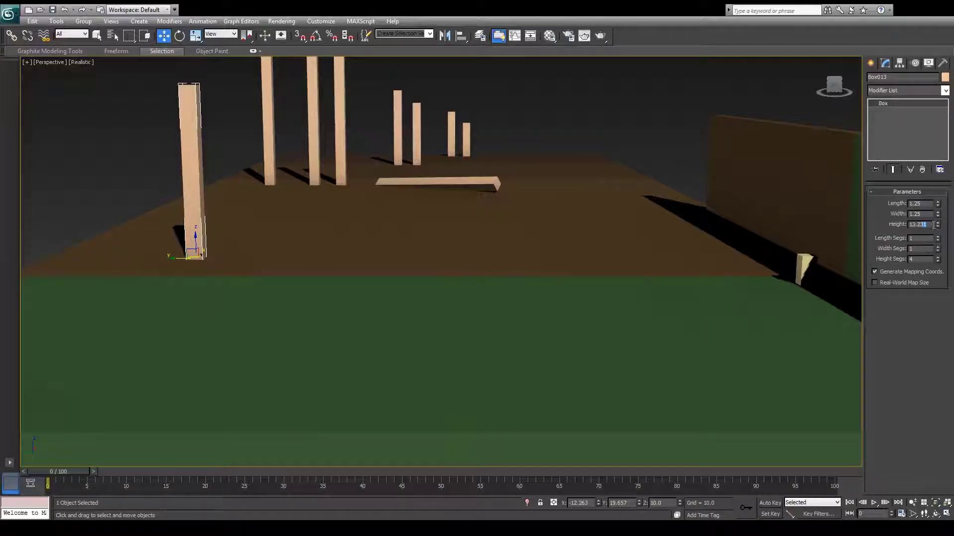
text(12)
key(Return)
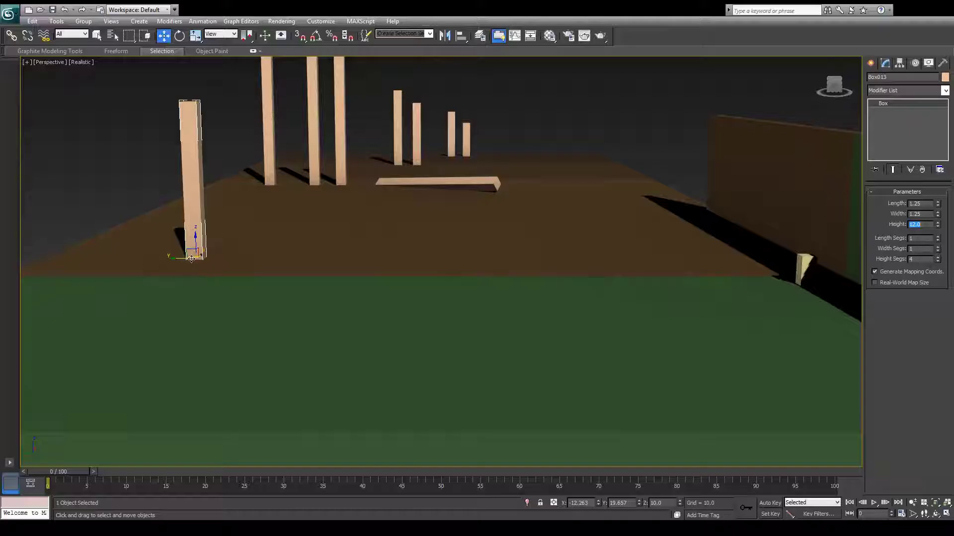
Clone the foreground post to about X -0.8, Y 15 and set the copy's height to 16
shift+drag(191, 256, 276, 235)
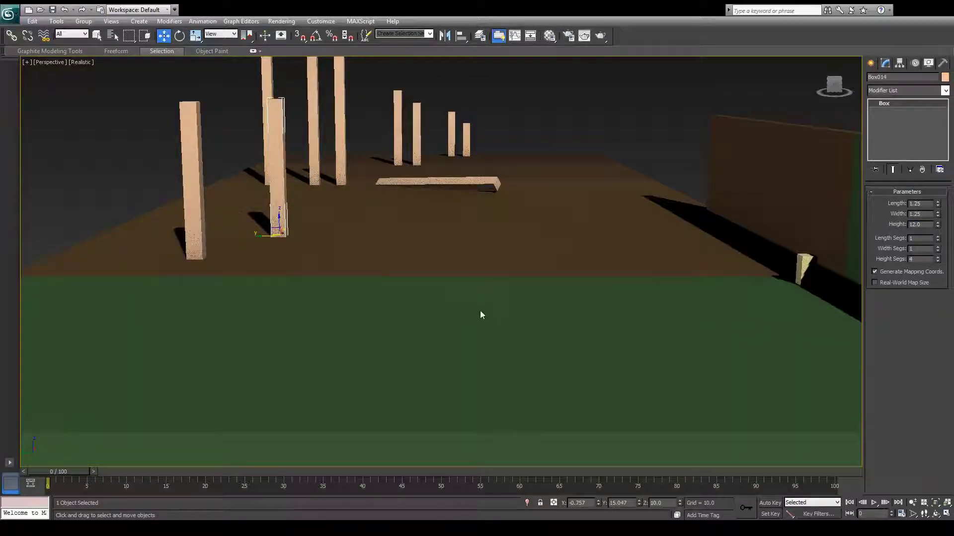
click(929, 223)
text(1)
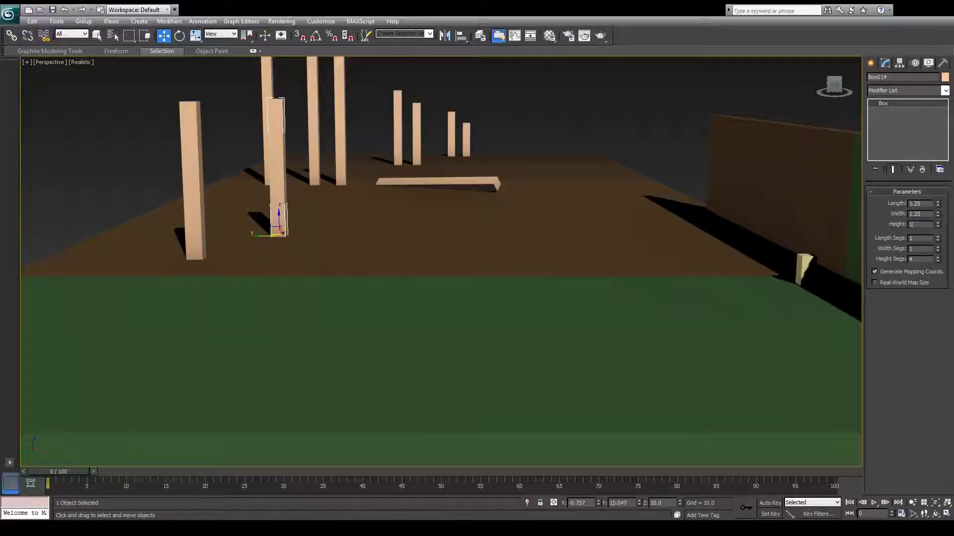
text(6)
key(Return)
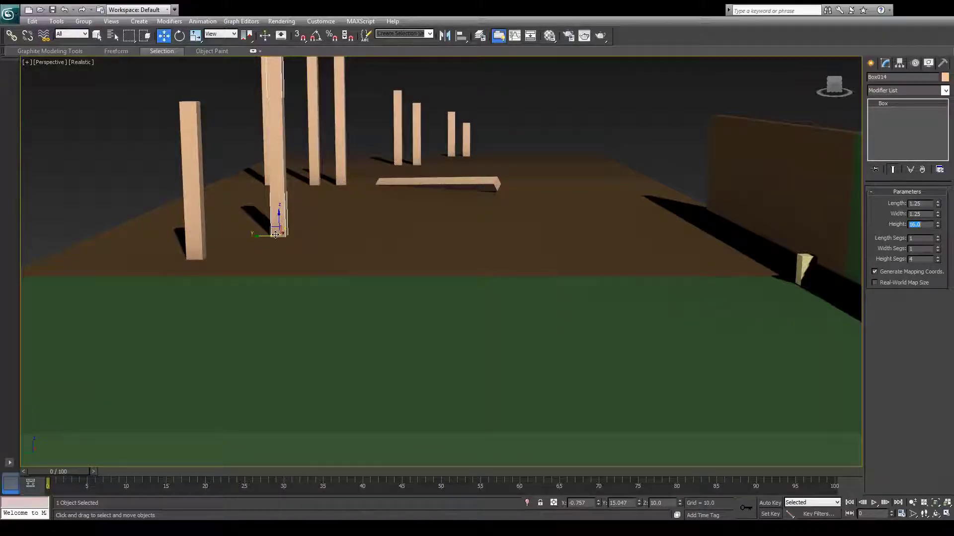
Move the new 16-high post back beside the three tallest posts and set the foreground post's height to 14
drag(275, 235, 361, 188)
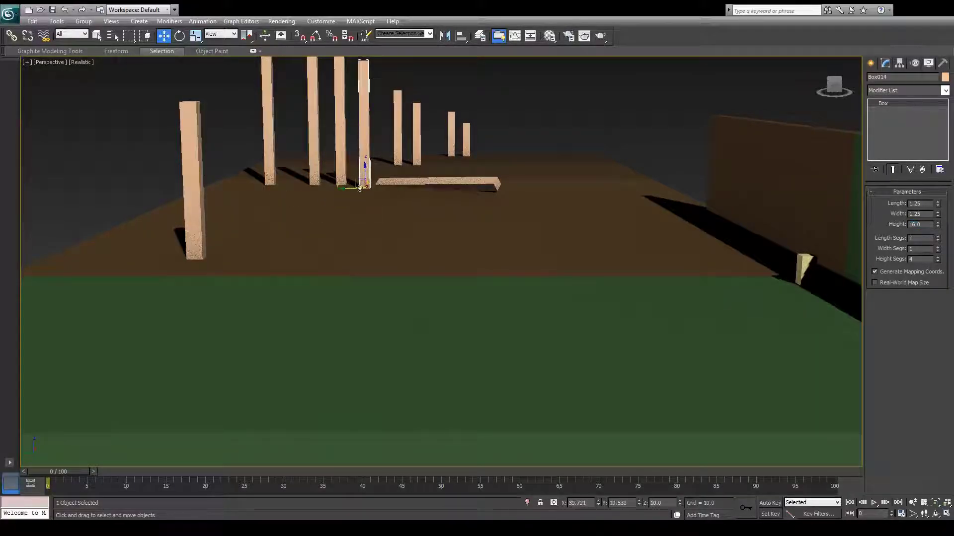
click(201, 213)
click(923, 224)
text(14)
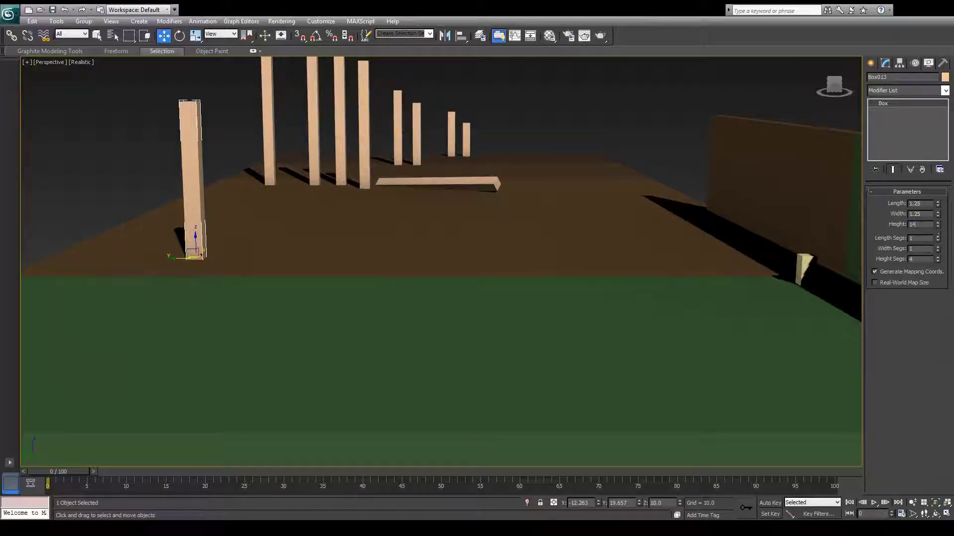
key(Return)
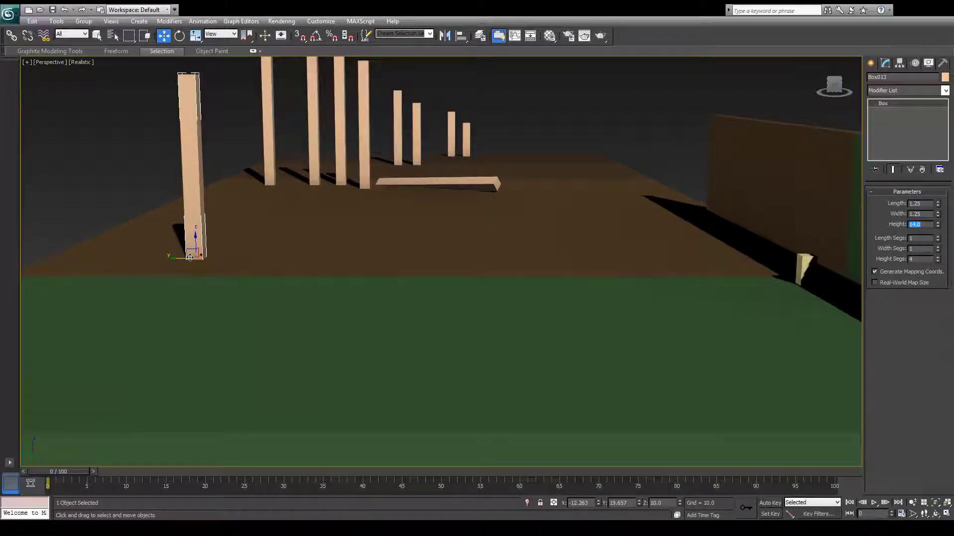
Place the 14-high and 16-high posts side by side and move the pair along Y towards the wall
drag(191, 253, 367, 204)
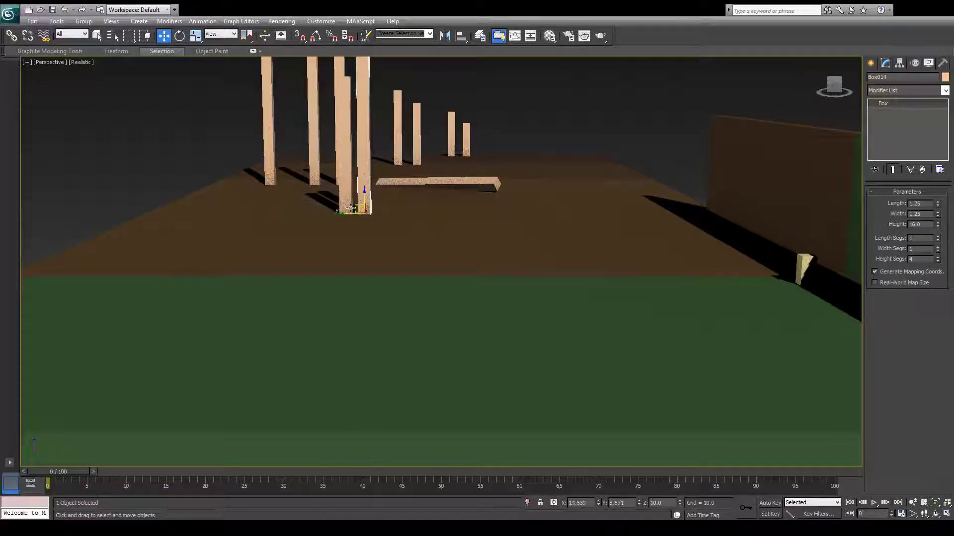
ctrl+click(347, 212)
drag(337, 143, 620, 145)
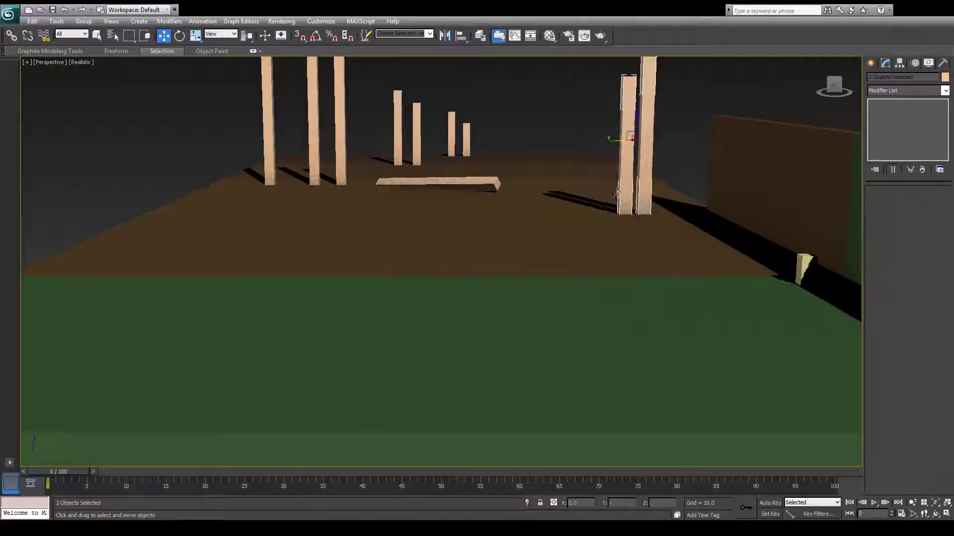
click(669, 150)
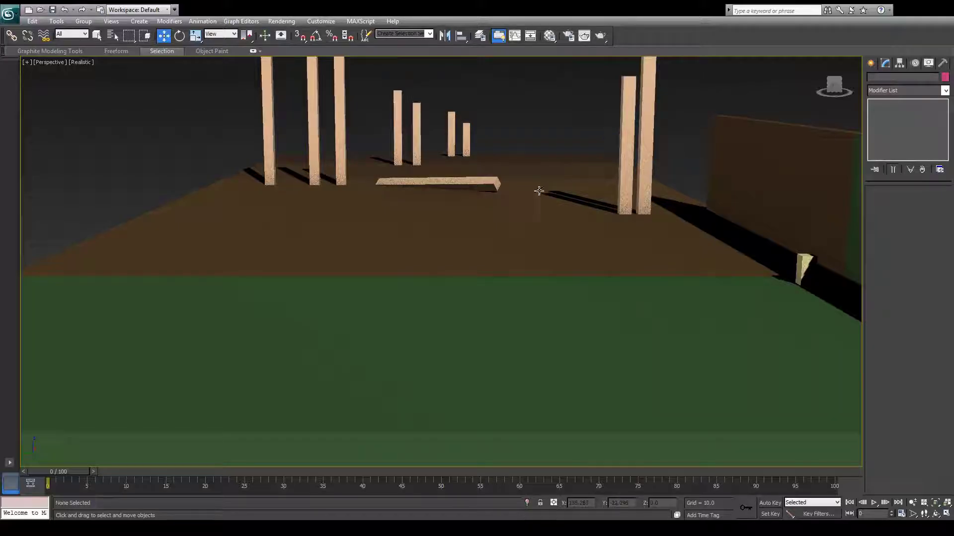
Move the flat-lying post forward and towards the wall, in front of the separate pair of posts
click(494, 185)
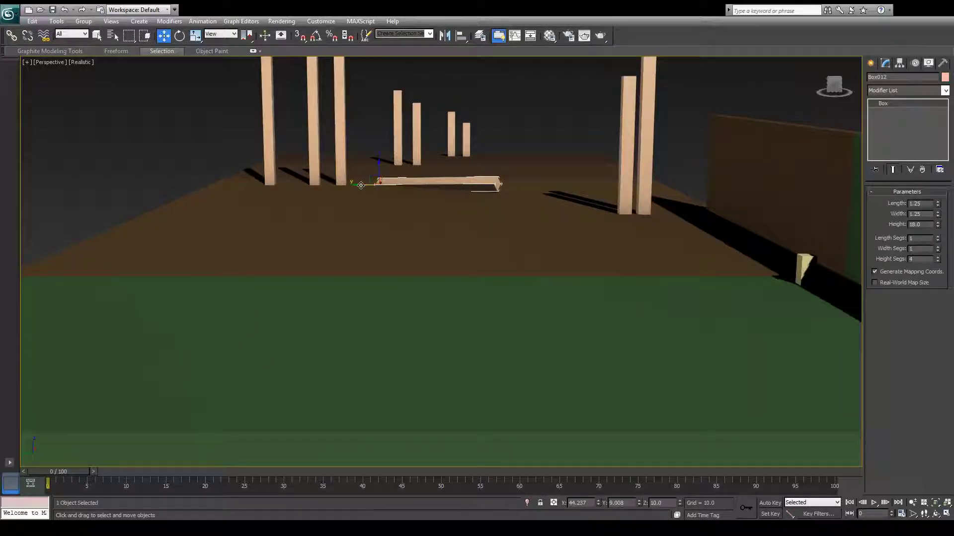
drag(361, 185, 514, 228)
click(701, 168)
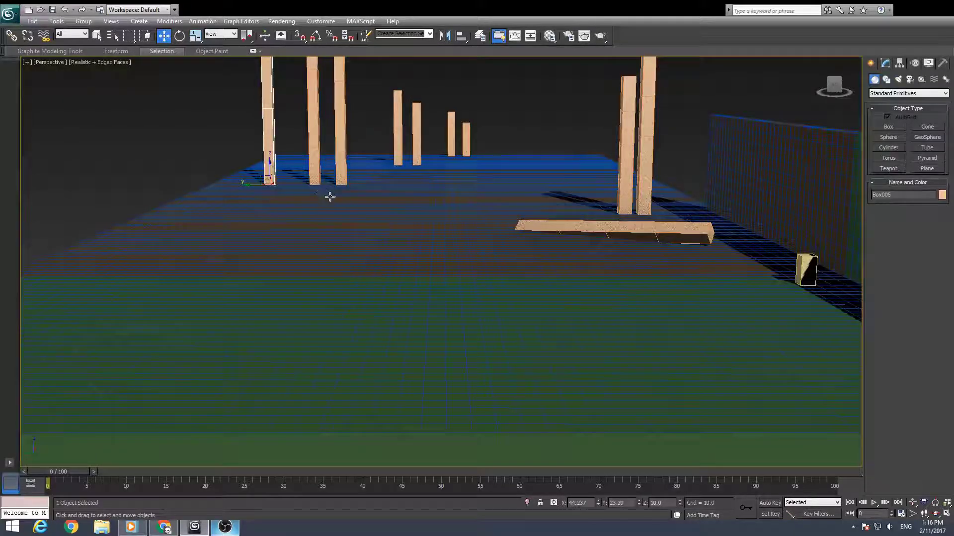
Turn off the edged-faces display and isolate the tallest post in an angled view
key(F4)
click(225, 164)
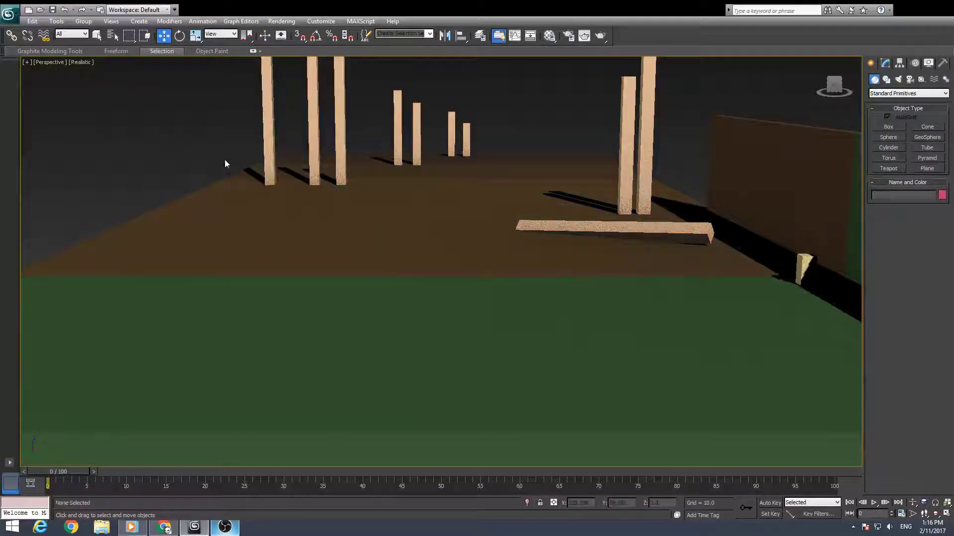
click(266, 144)
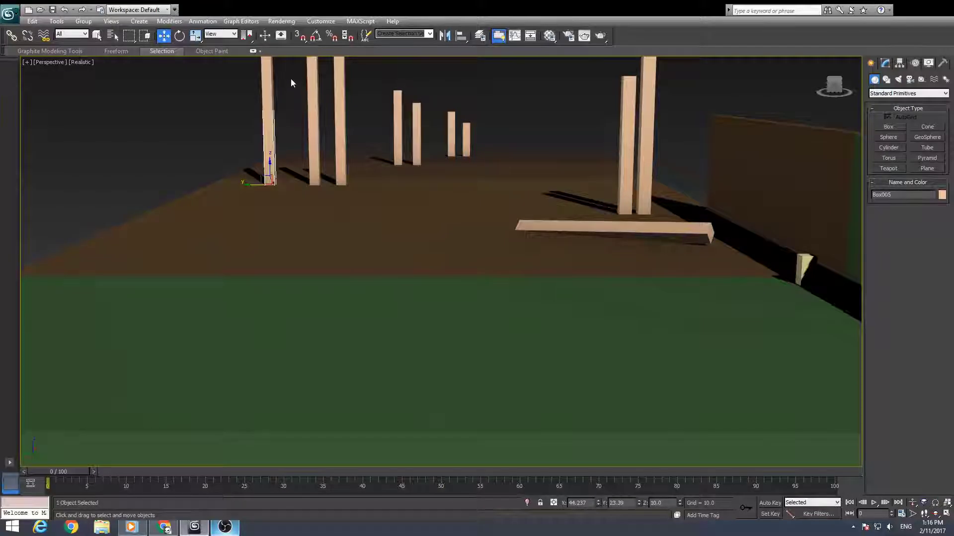
key(alt+q)
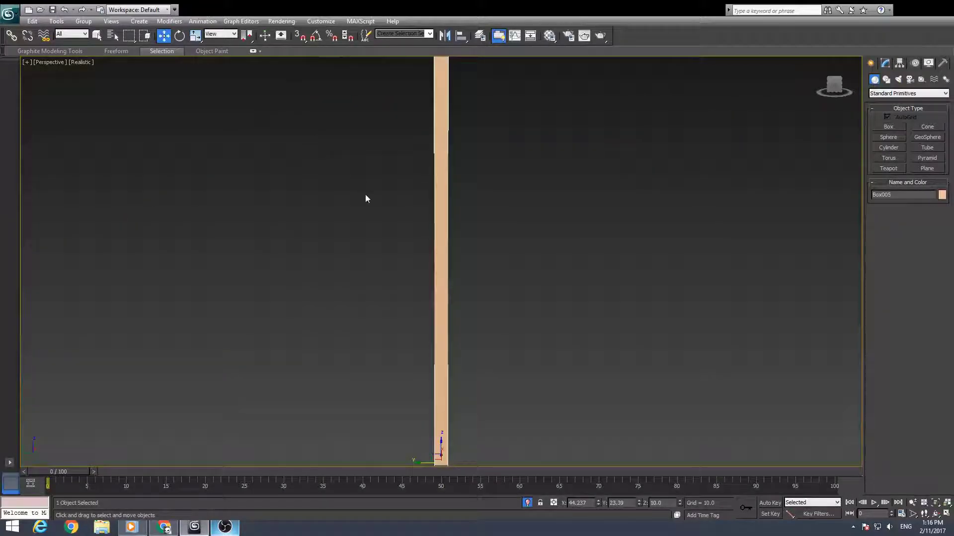
alt+middle_drag(359, 247, 529, 269)
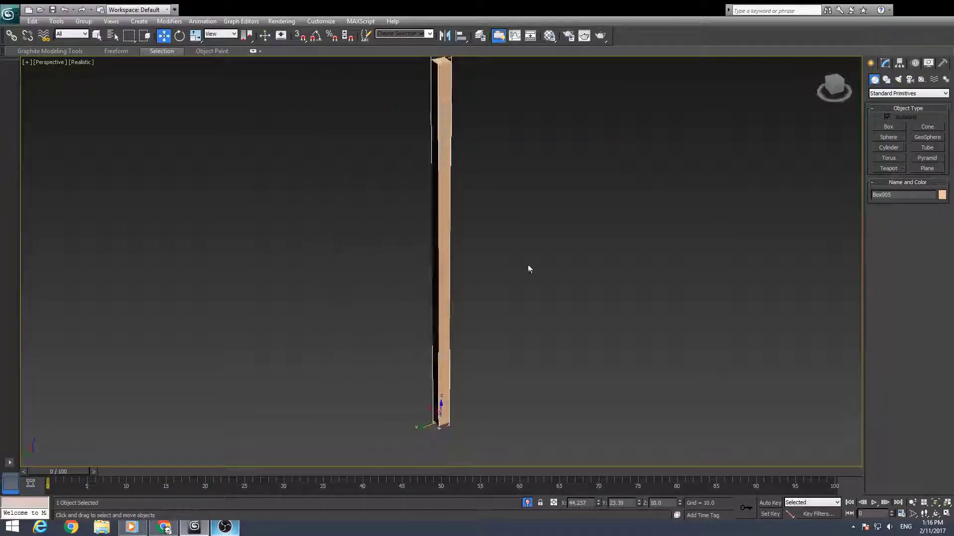
Create a cylinder standing beside the base of the tallest post with a radius of 1 and a height of 40
click(889, 147)
drag(427, 432, 428, 432)
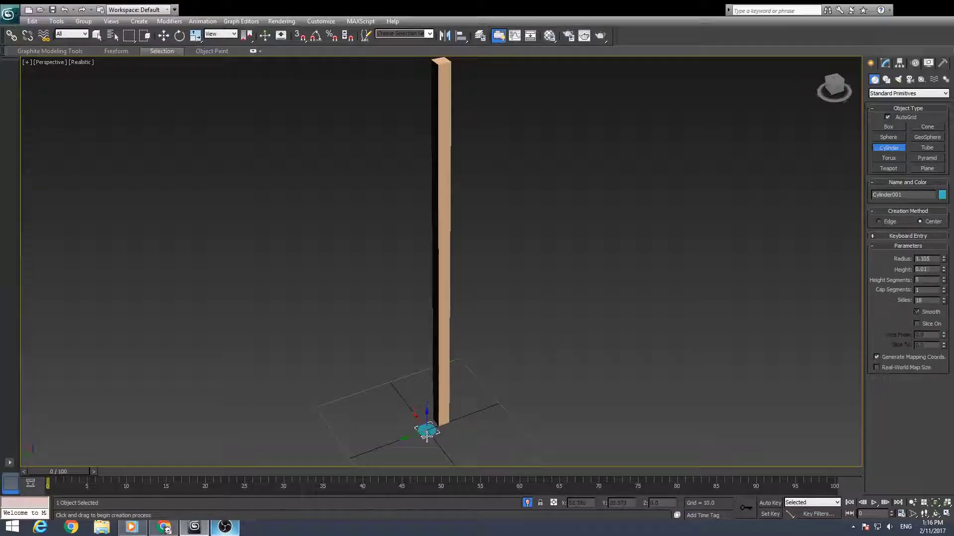
click(410, 45)
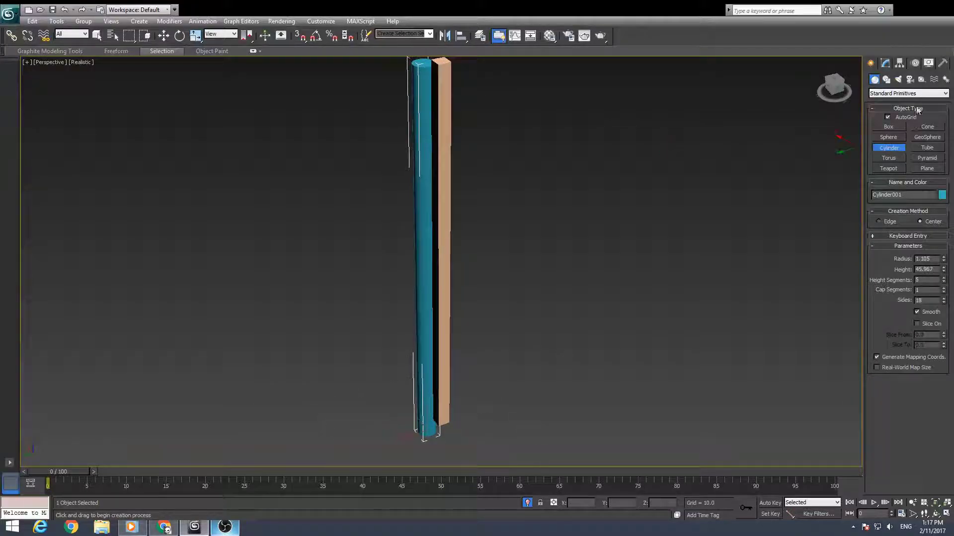
double_click(923, 259)
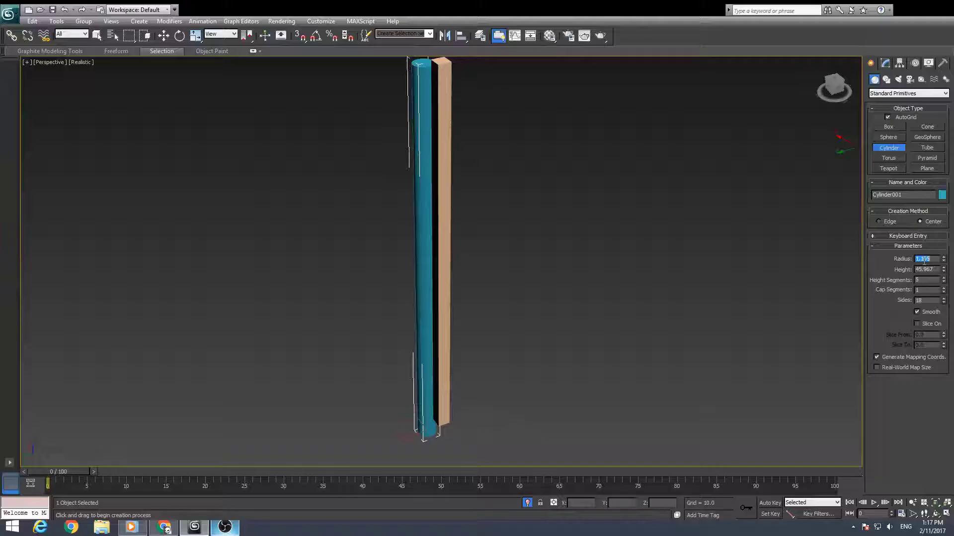
text(1)
key(Tab)
text(40)
key(Return)
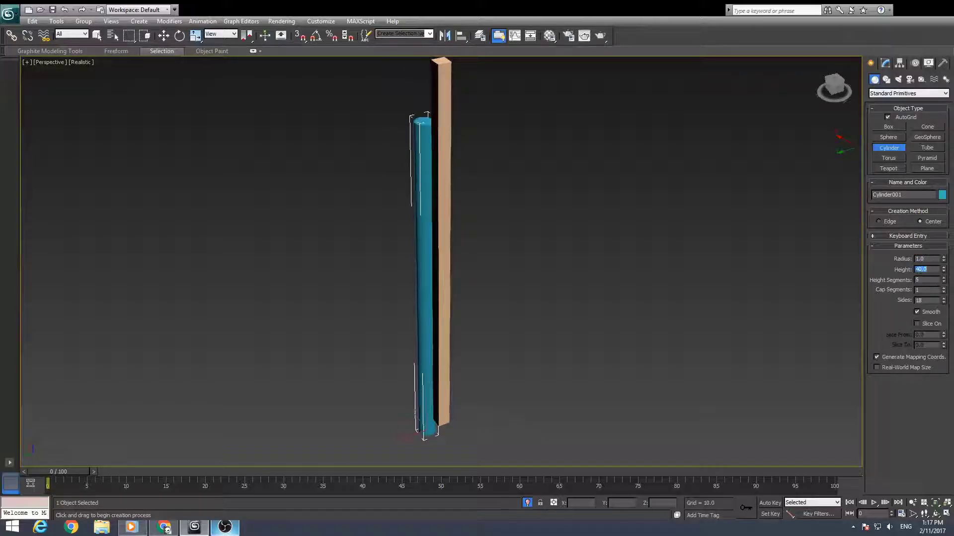
Align the cylinder to the tallest post, and move it along Y until it stands clear beside the post
key(Tab)
key(Tab)
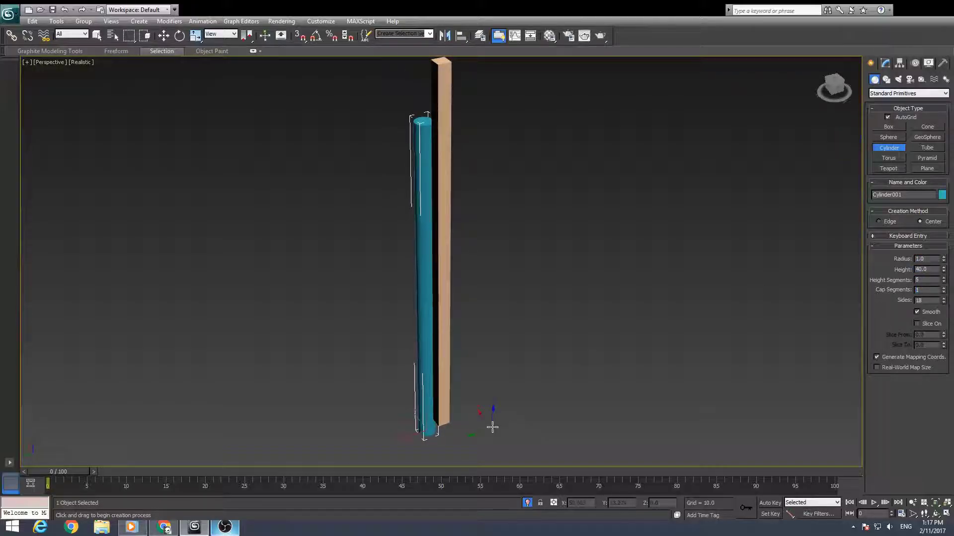
key(w)
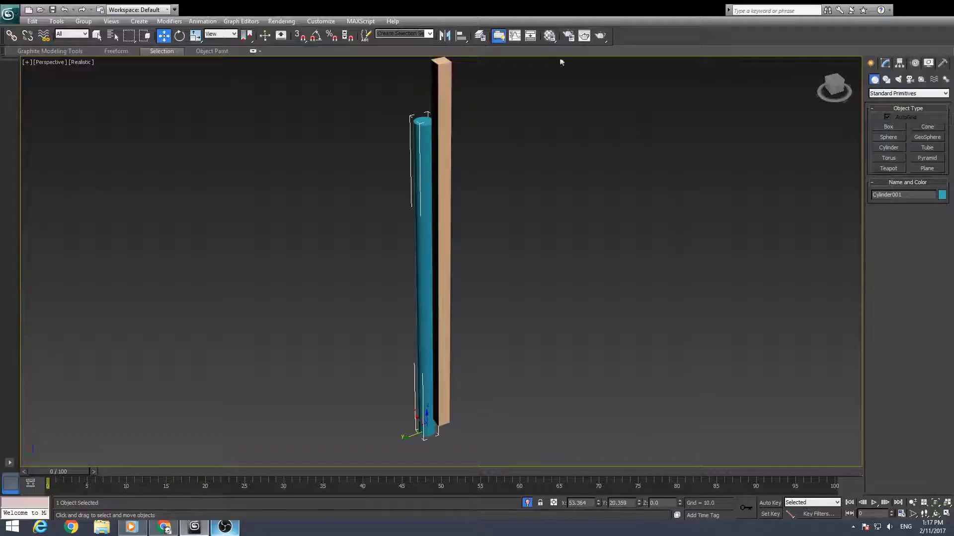
click(461, 36)
click(443, 99)
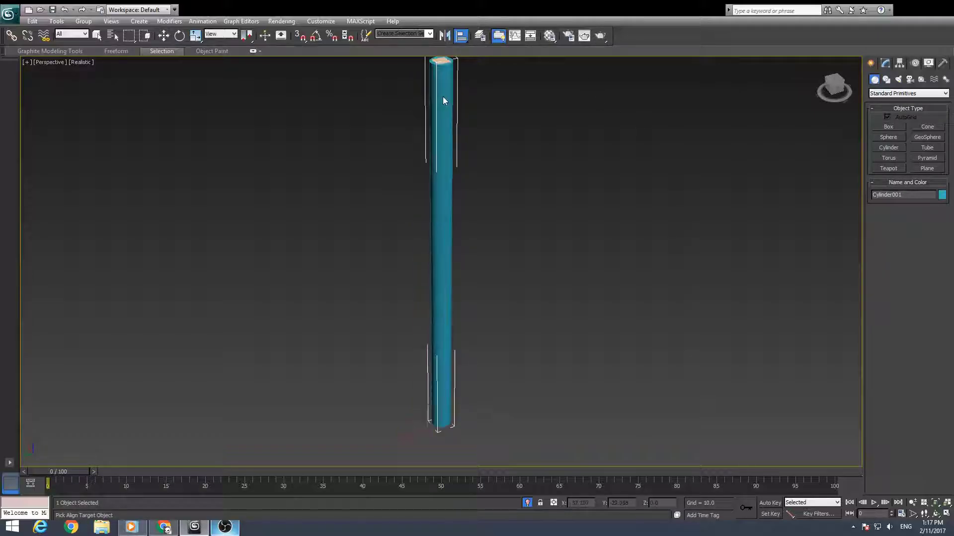
key(w)
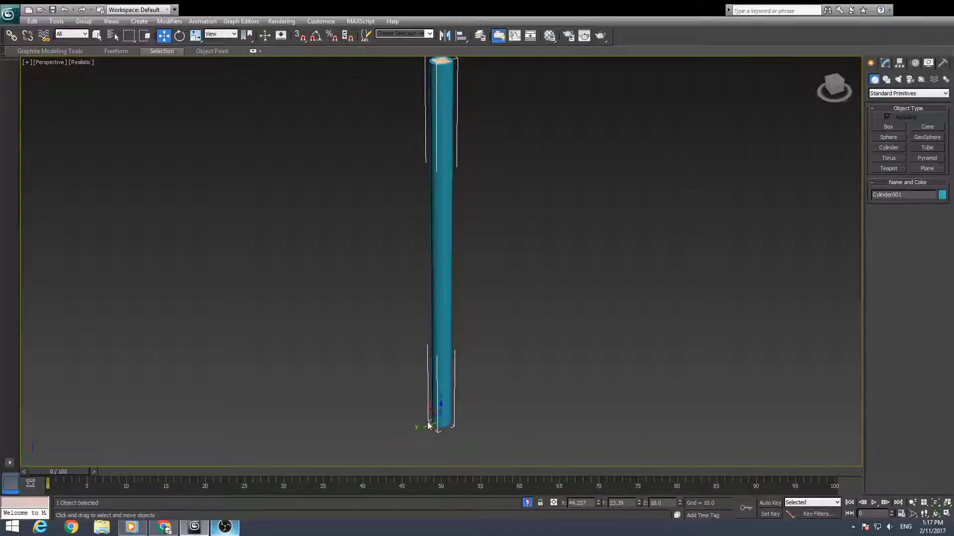
drag(421, 428, 384, 440)
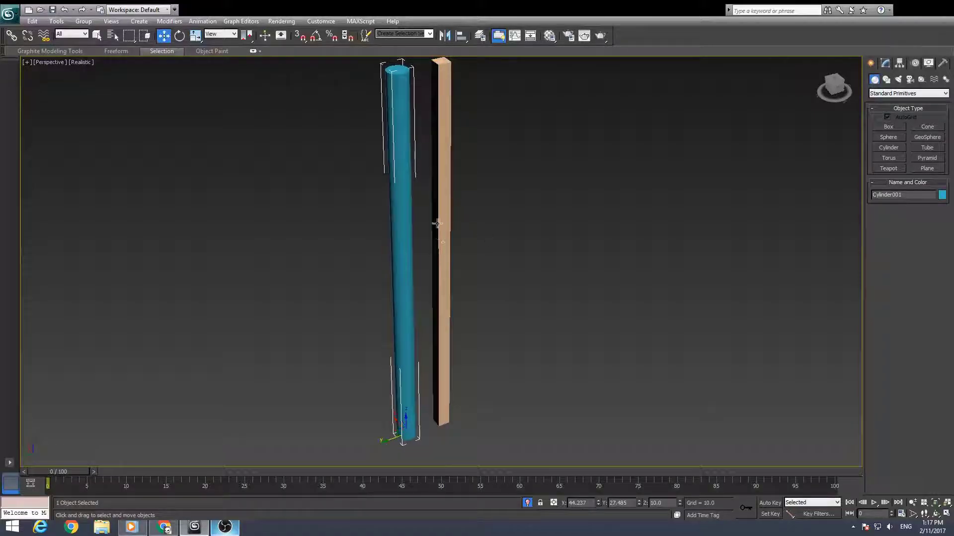
Show edged faces on the cylinder and set it to 12 sides and 20 height segments
middle_drag(447, 240, 441, 239)
key(F4)
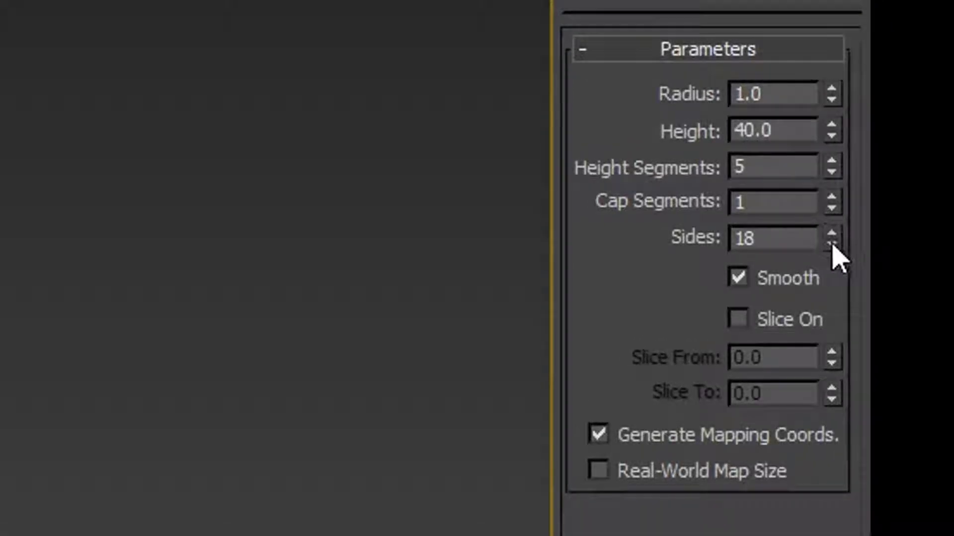
double_click(800, 240)
text(812)
key(Return)
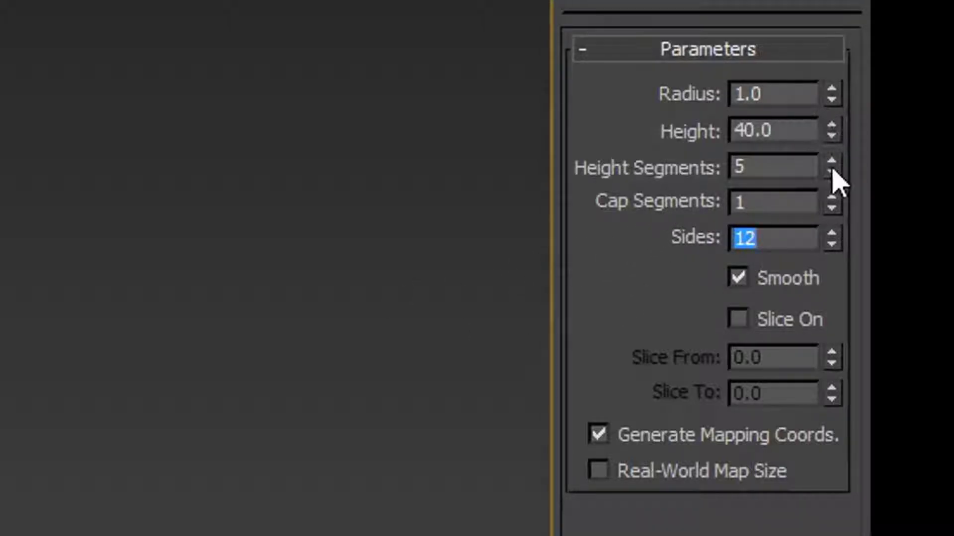
drag(831, 164, 831, 160)
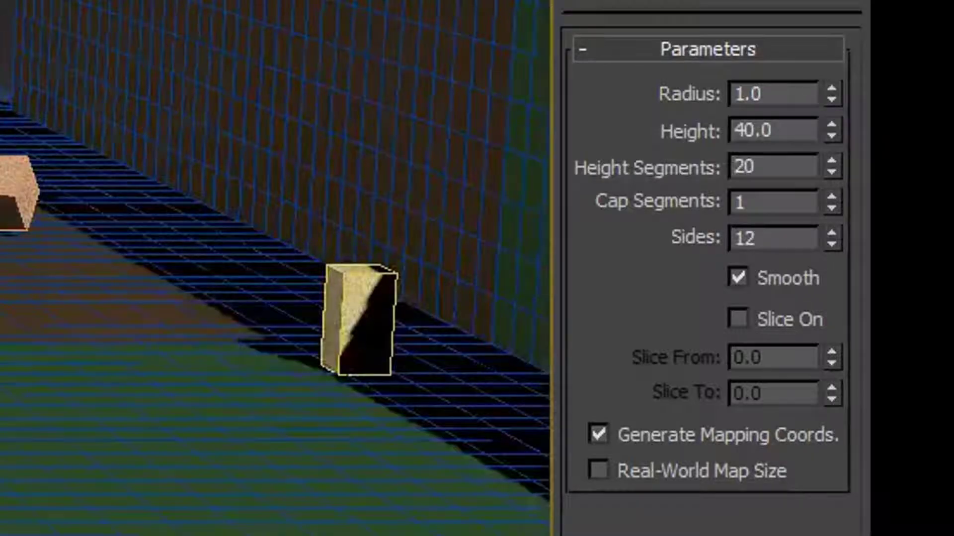
Isolate the cylinder, convert it to an editable poly and enter its vertex level
key(alt+q)
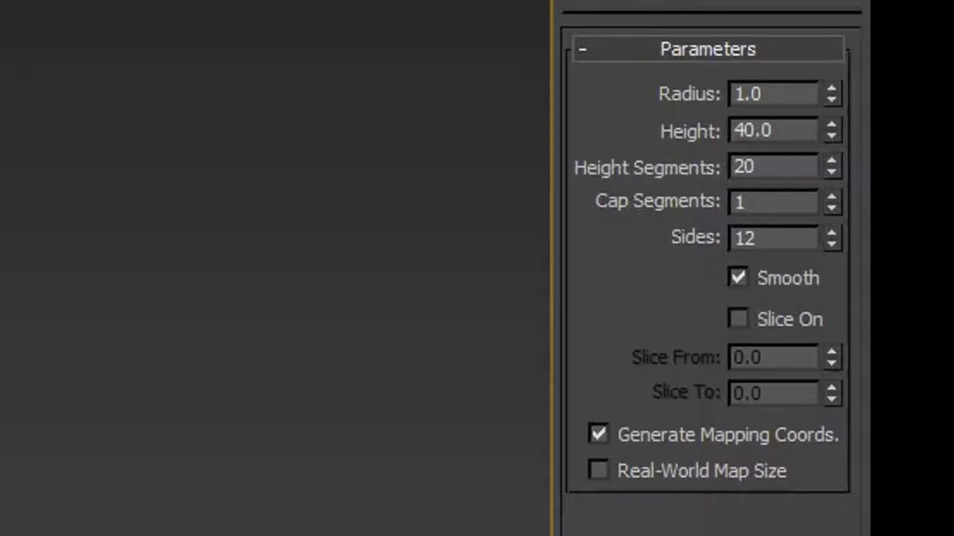
click(286, 1)
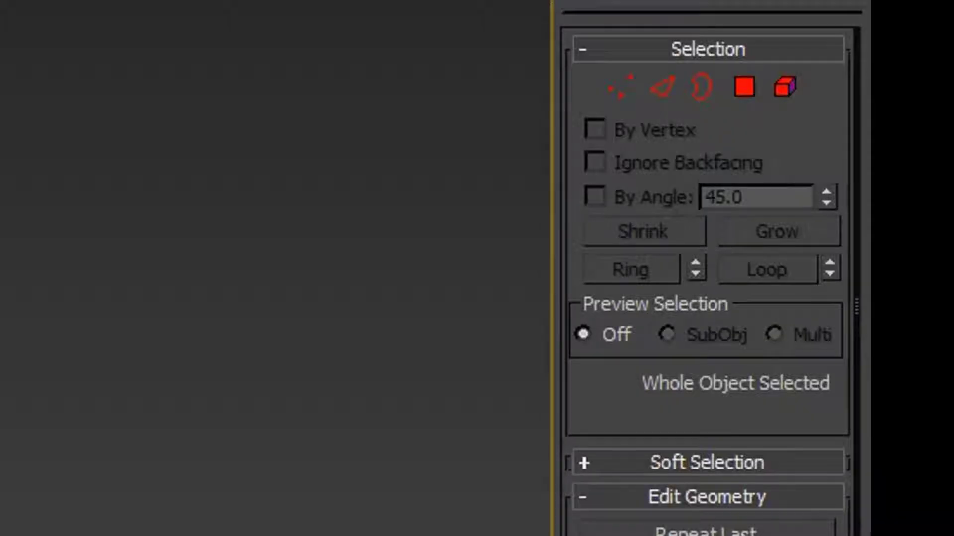
key(1)
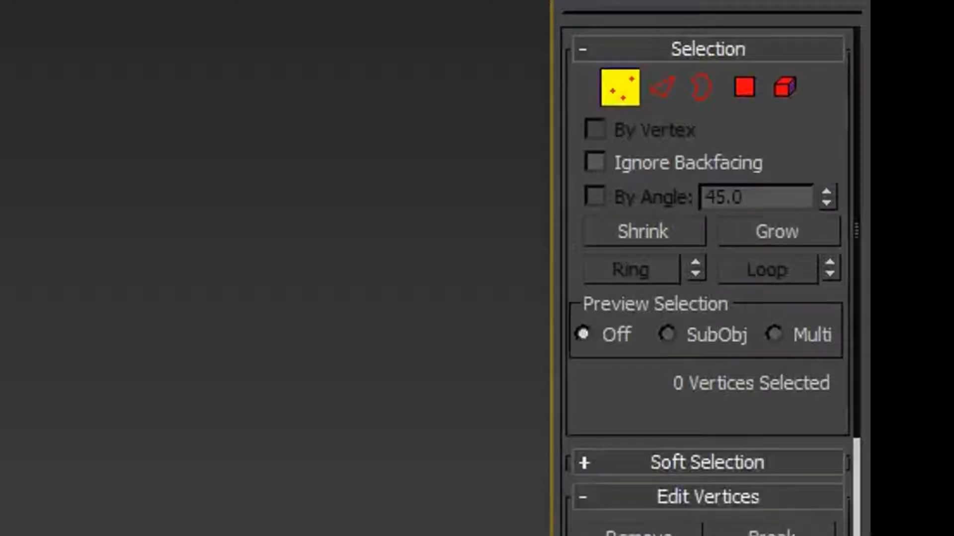
Examine the cylinder's polygon and border levels, selecting and clearing its polygons and picking the border of its open end
key(4)
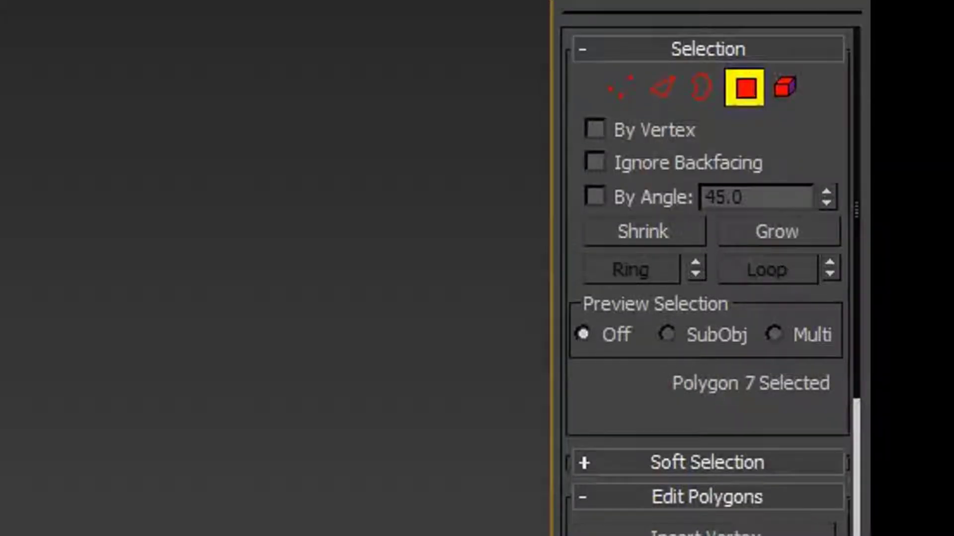
key(3)
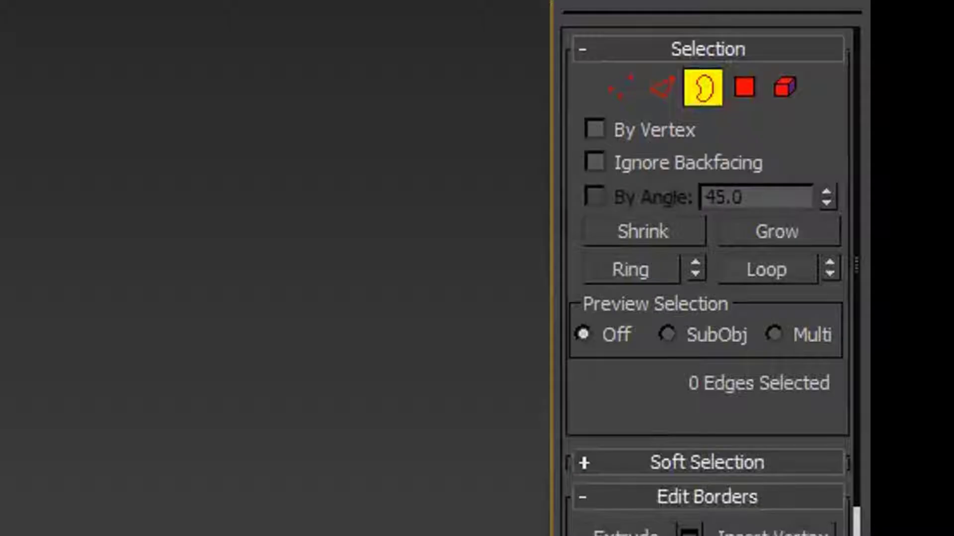
key(4)
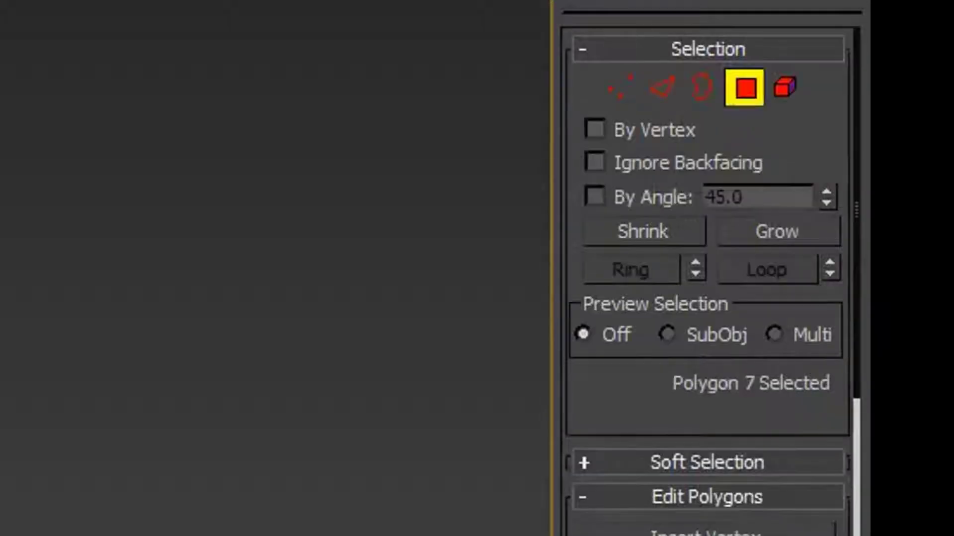
key(ctrl+a)
key(ctrl+d)
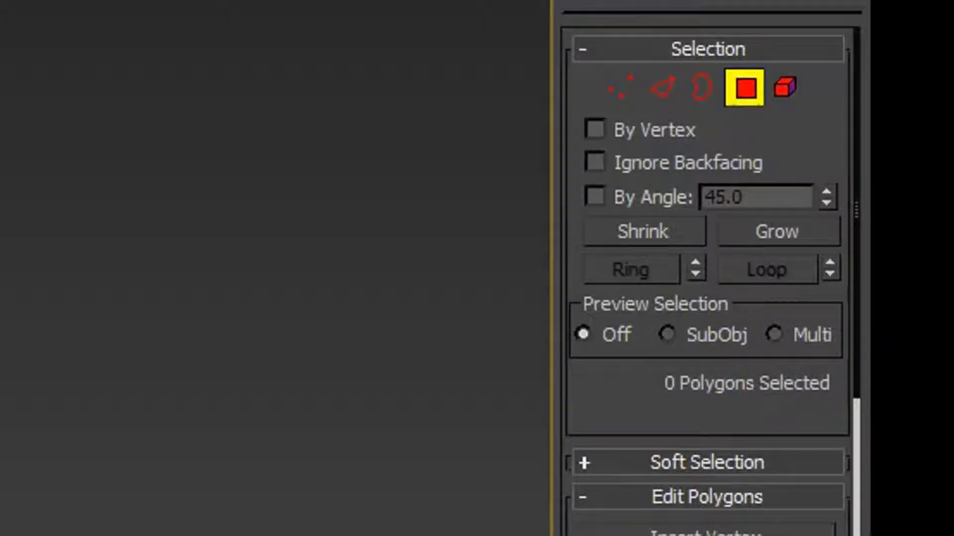
key(3)
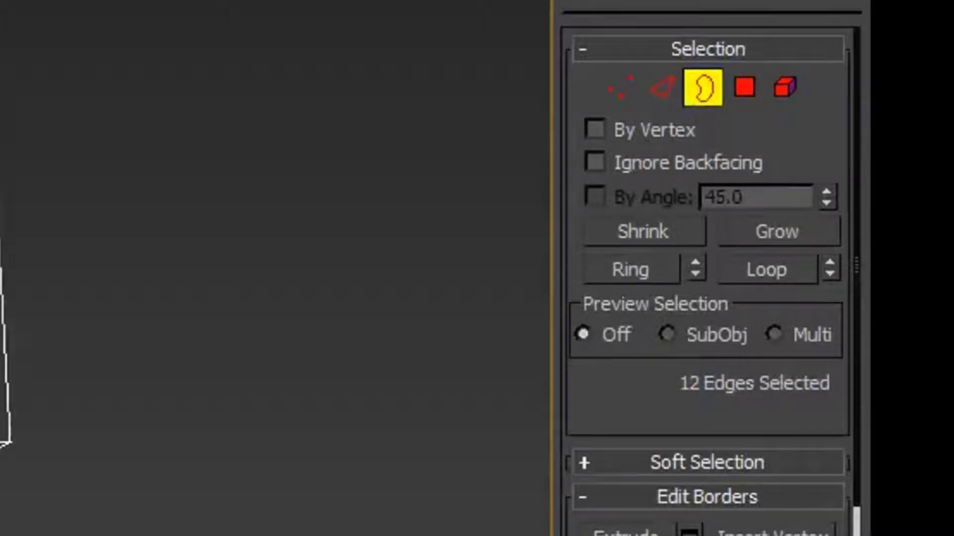
alt+middle_drag(10, 278, 10, 236)
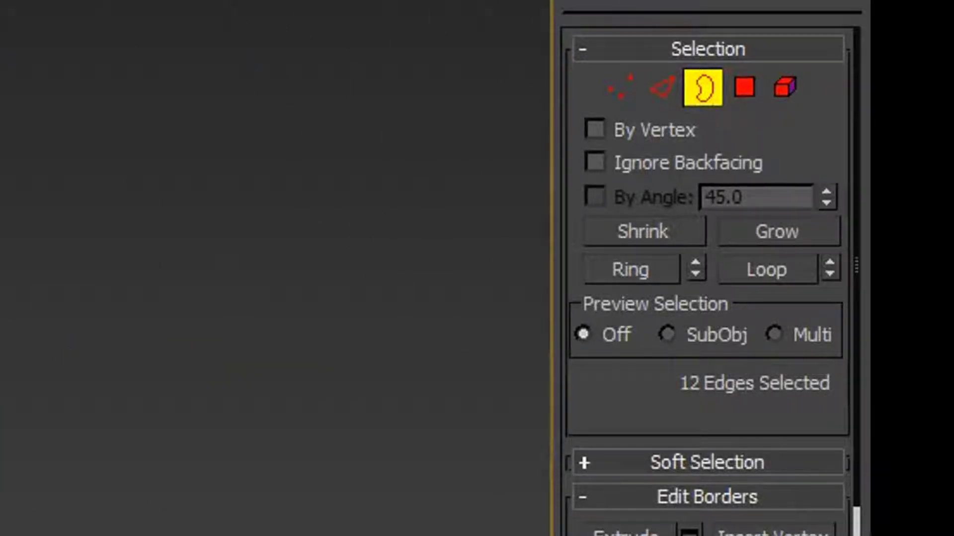
mouse_move(10, 268)
alt+middle_down()
mouse_move(144, 268)
mouse_move(10, 268)
alt+middle_up()
Switch the cylinder to edge level and expand a single selected edge into its full edge loop
key(2)
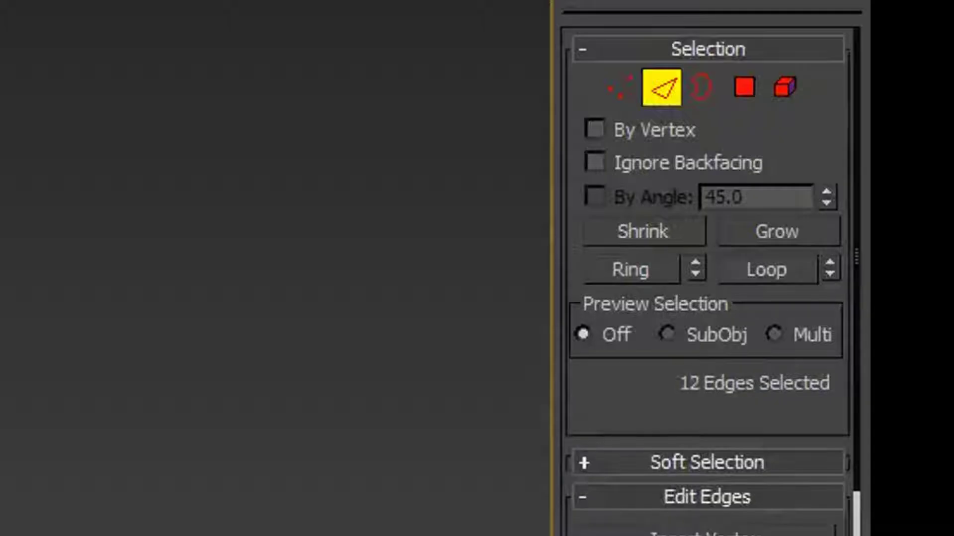
key(ctrl+z)
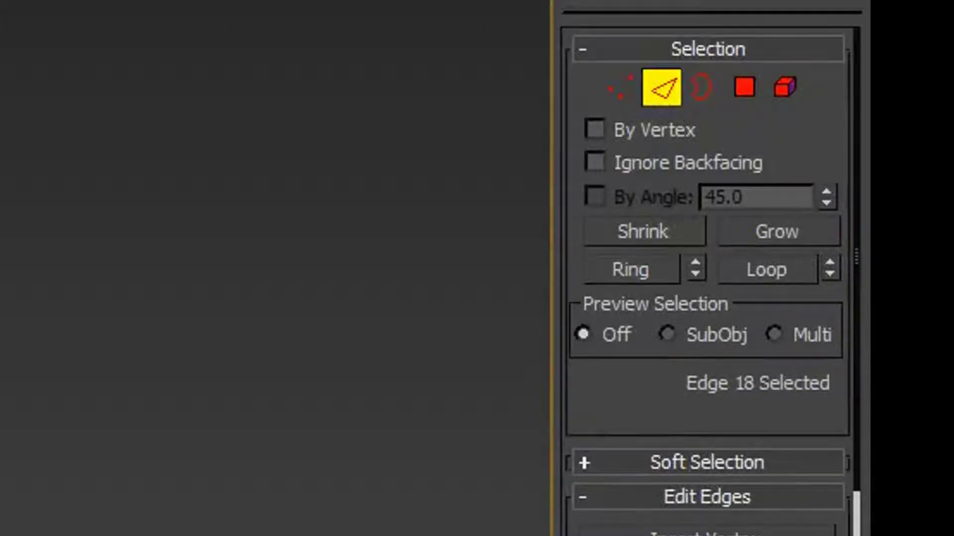
key(alt+l)
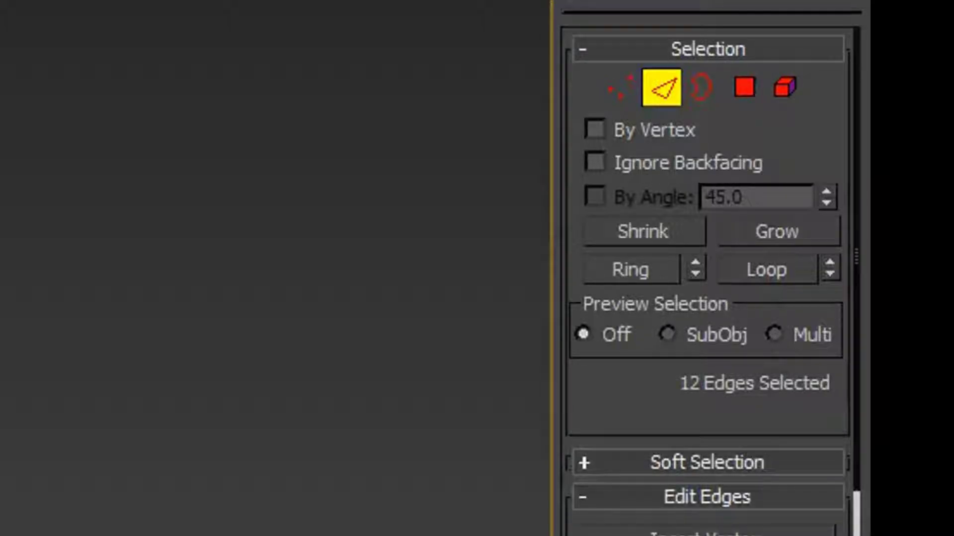
Delete several individual polygons of the cylinder at polygon level
key(4)
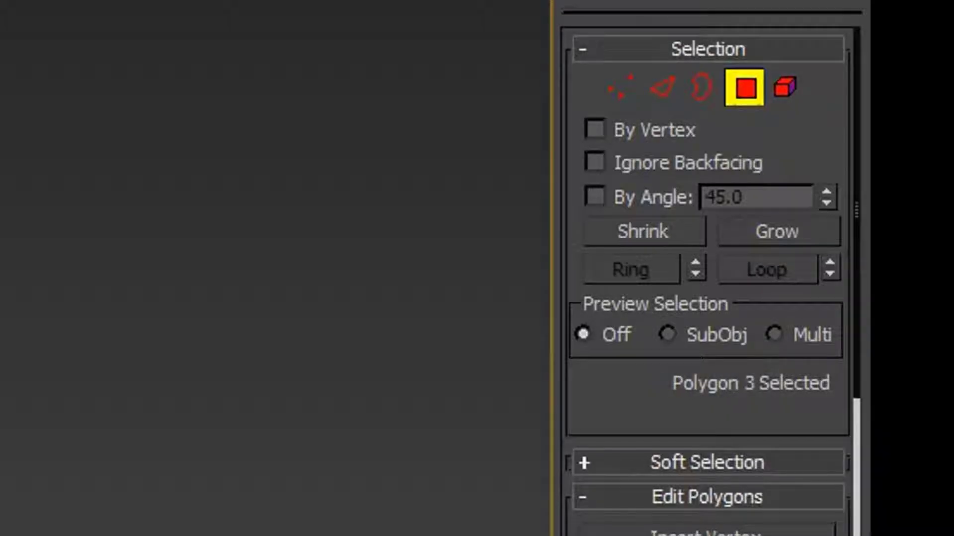
key(Delete)
key(Delete)
key(Delete)
key(Delete)
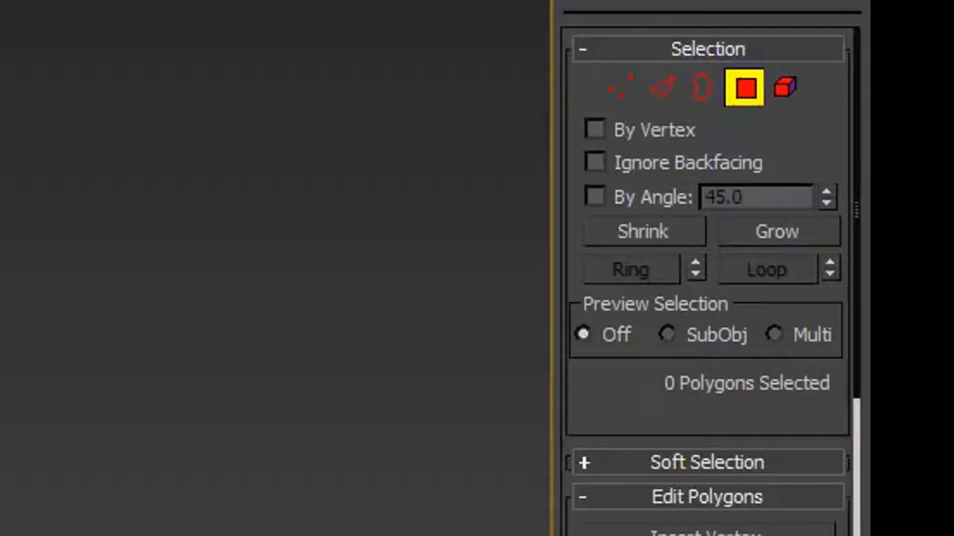
key(Delete)
alt+middle_drag(30, 269, 129, 253)
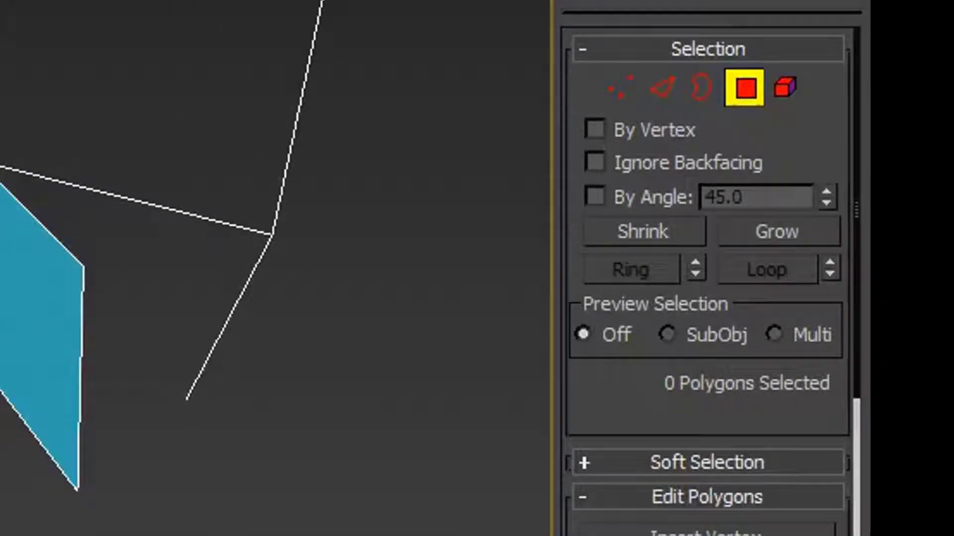
Create a new polygon between existing vertices in the opened part of the cylinder, and select it
key(4)
key(4)
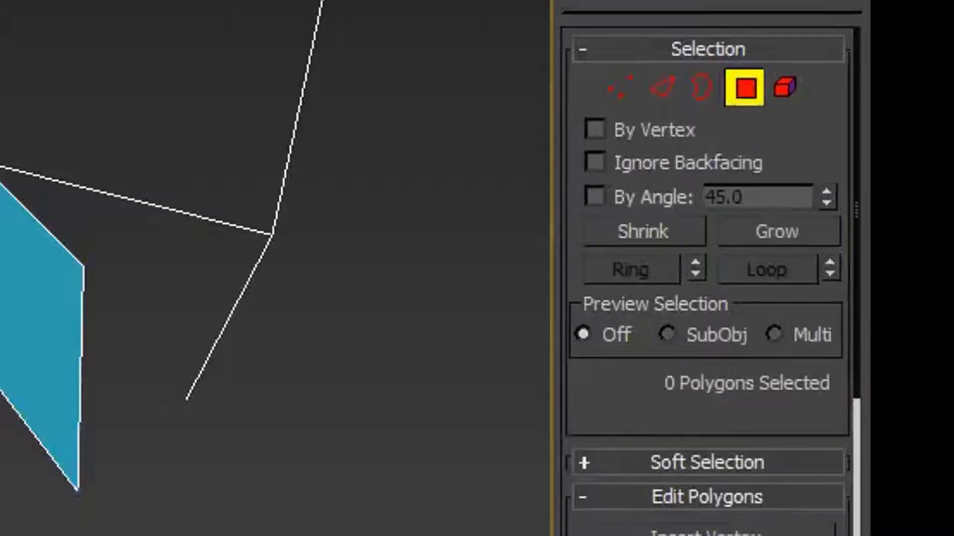
click(2, 278)
click(2, 99)
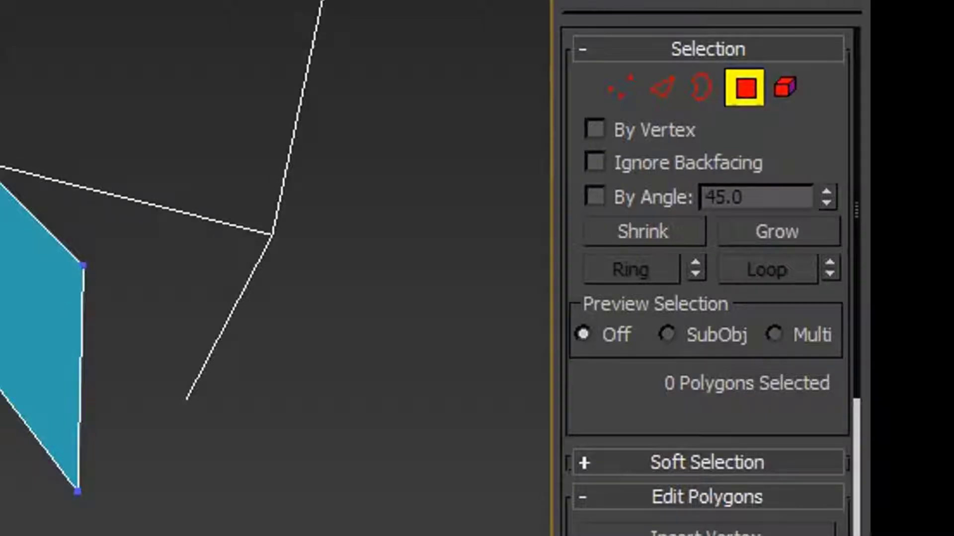
click(3, 278)
right_click(3, 278)
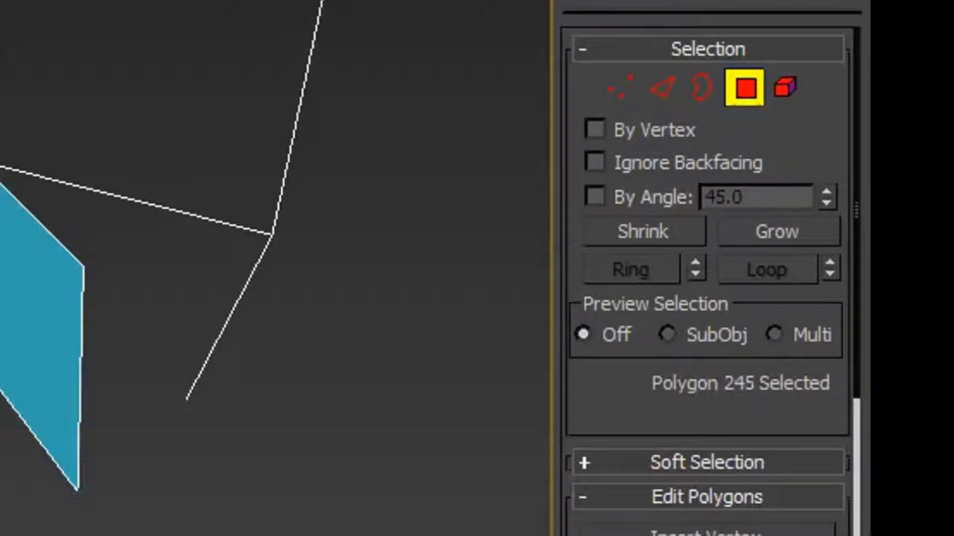
Examine the corners of the polygons around the opening at vertex level by selecting their vertices one at a time
alt+middle_drag(198, 278, 2, 303)
key(1)
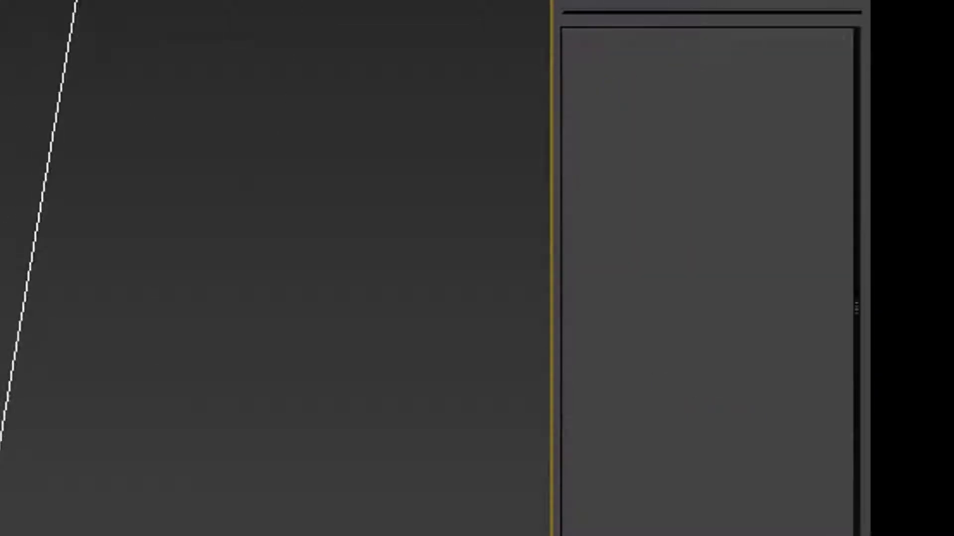
scroll(556, 500, down, 5)
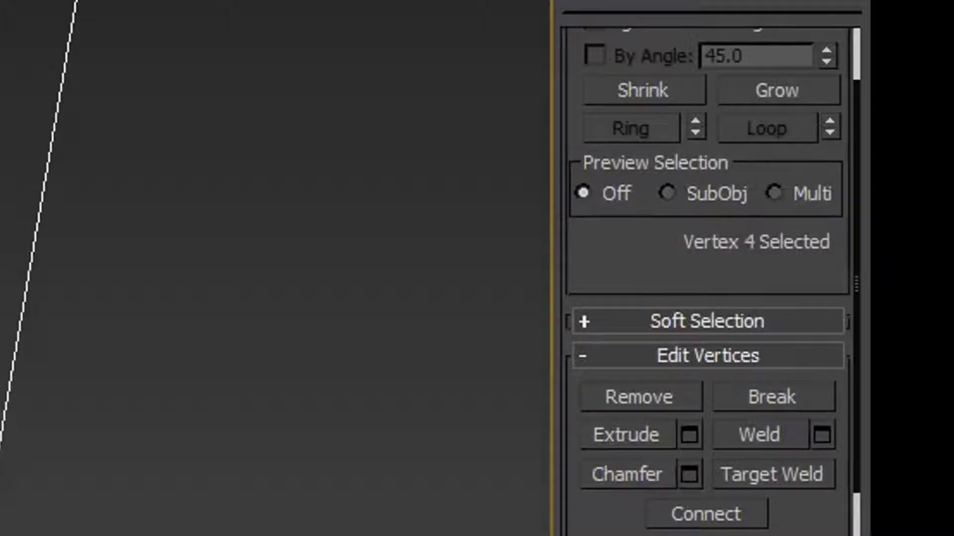
key(z)
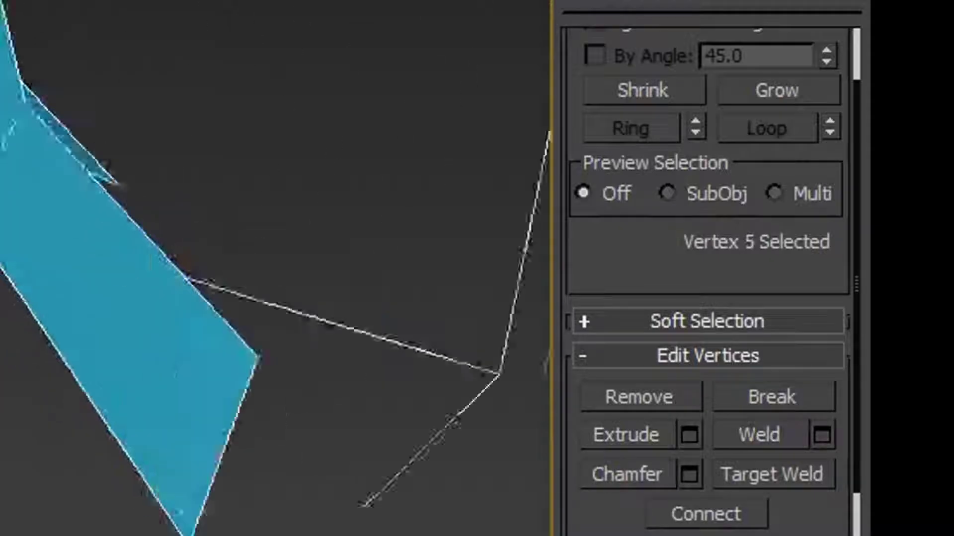
alt+middle_drag(257, 247, 199, 208)
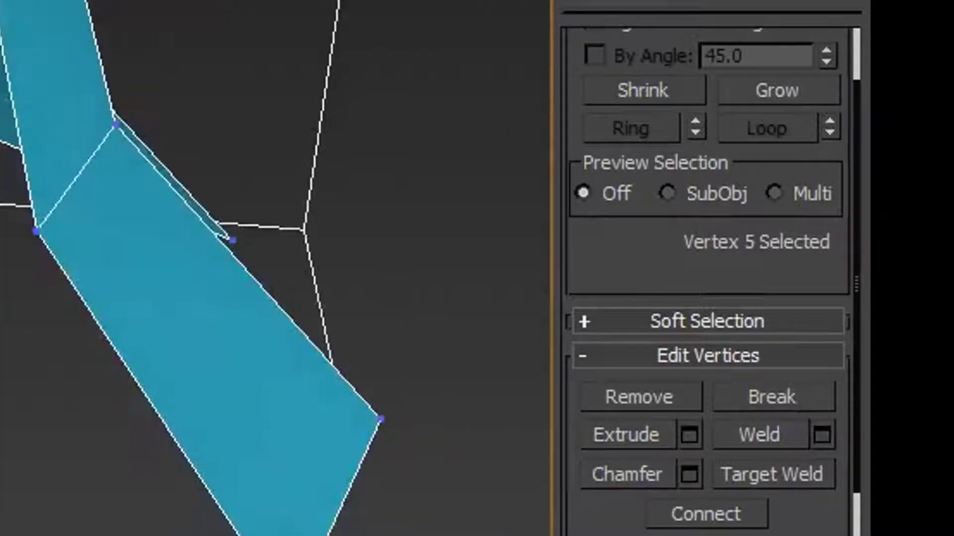
click(116, 124)
ctrl+click(222, 234)
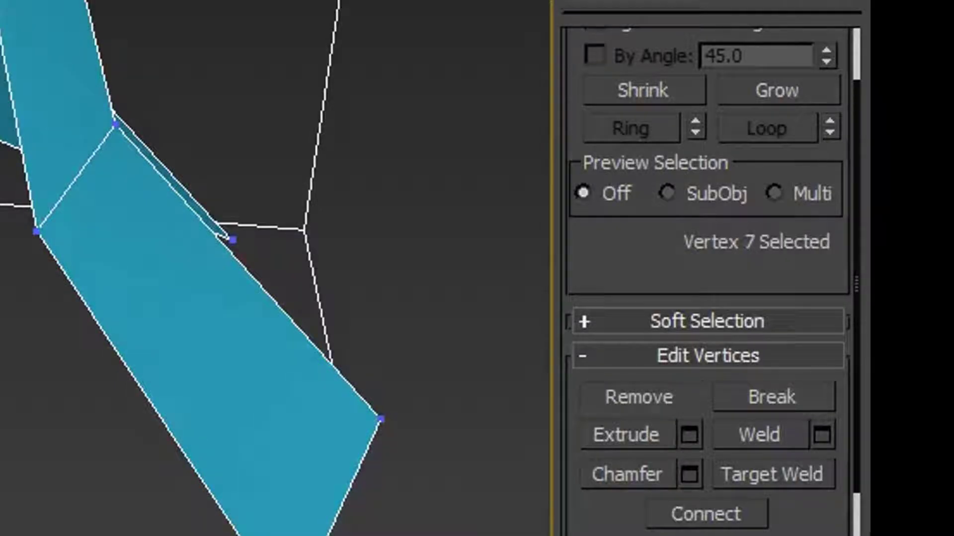
scroll(222, 235, down, 4)
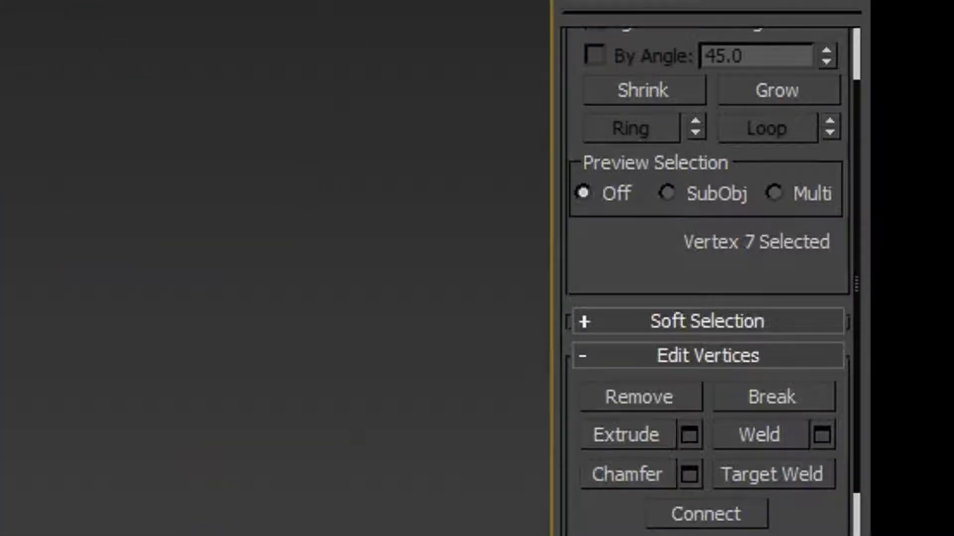
key(ctrl+a)
scroll(275, 268, up, 4)
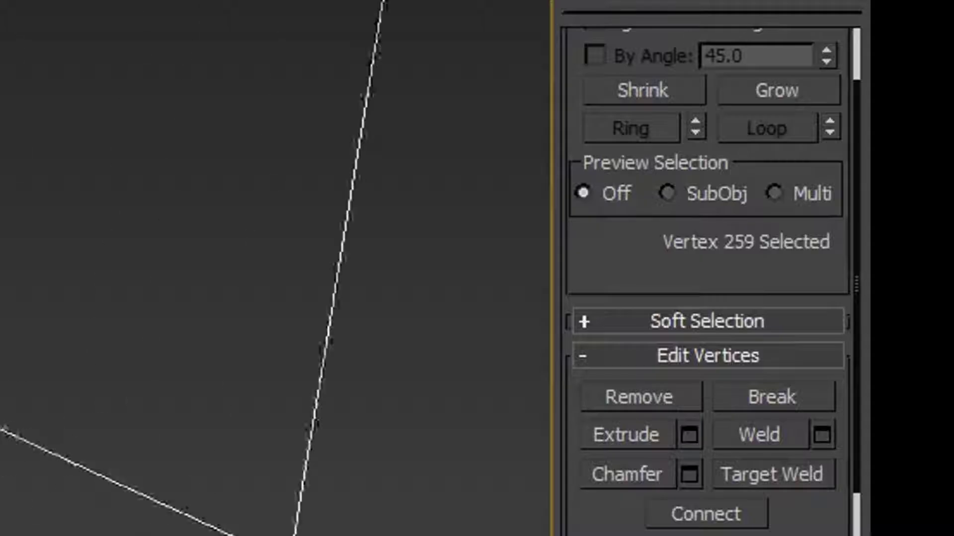
click(79, 462)
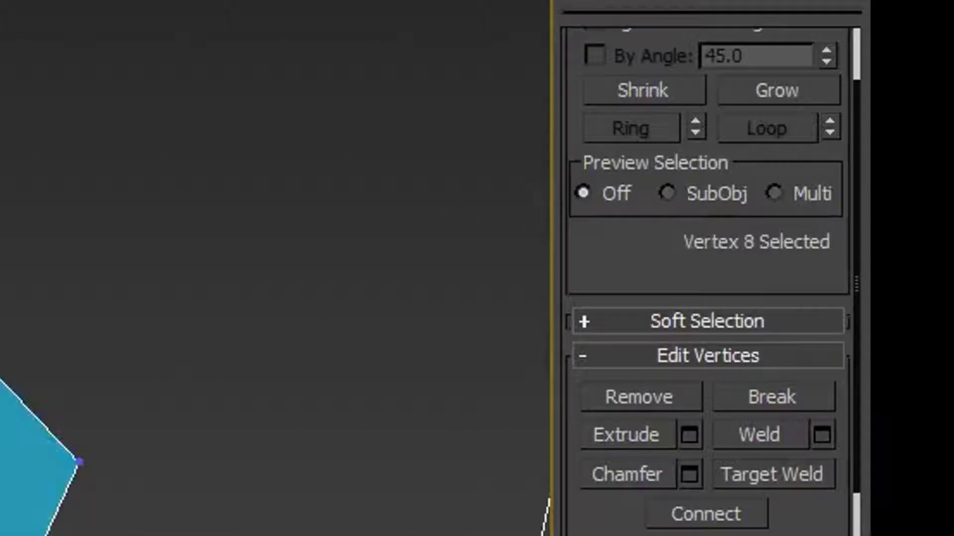
click(541, 535)
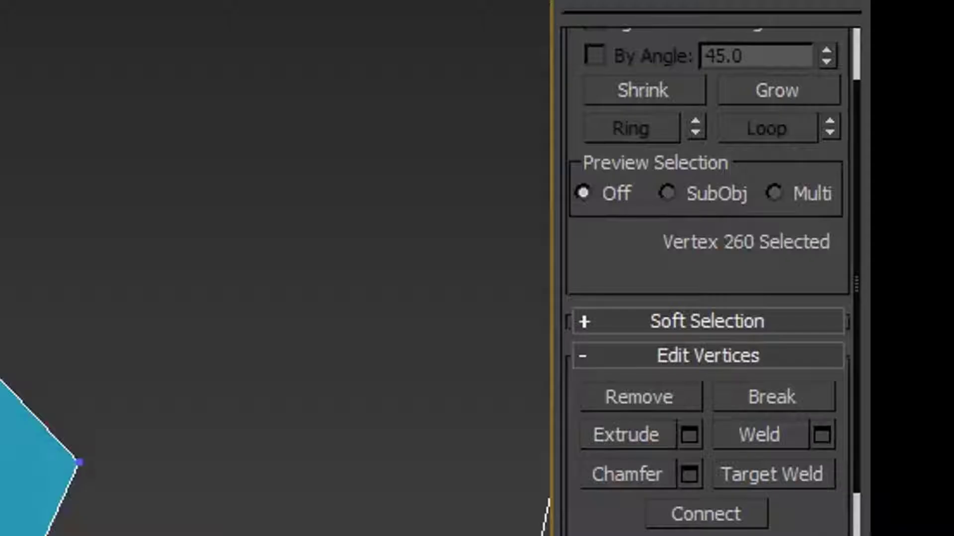
Taper the cylinder's root legs by sliding the corner vertices at their lower ends along the edges, one vertex at a time
drag(542, 535, 502, 535)
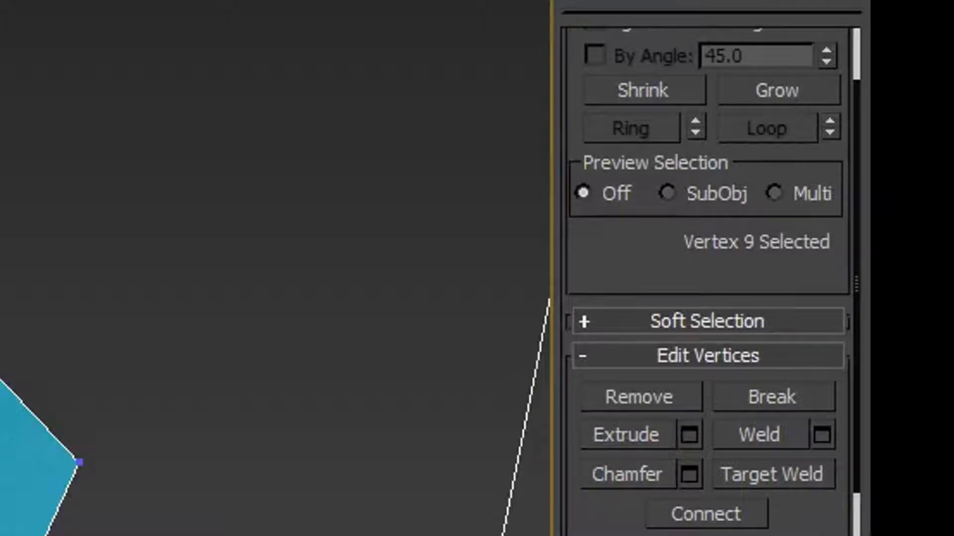
scroll(276, 269, down, 2)
click(501, 535)
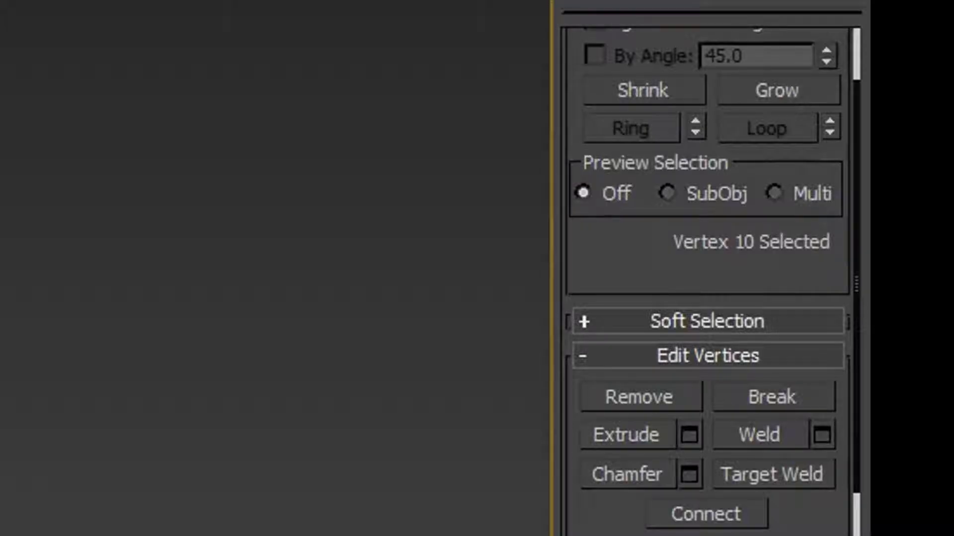
click(3, 268)
scroll(276, 268, up, 3)
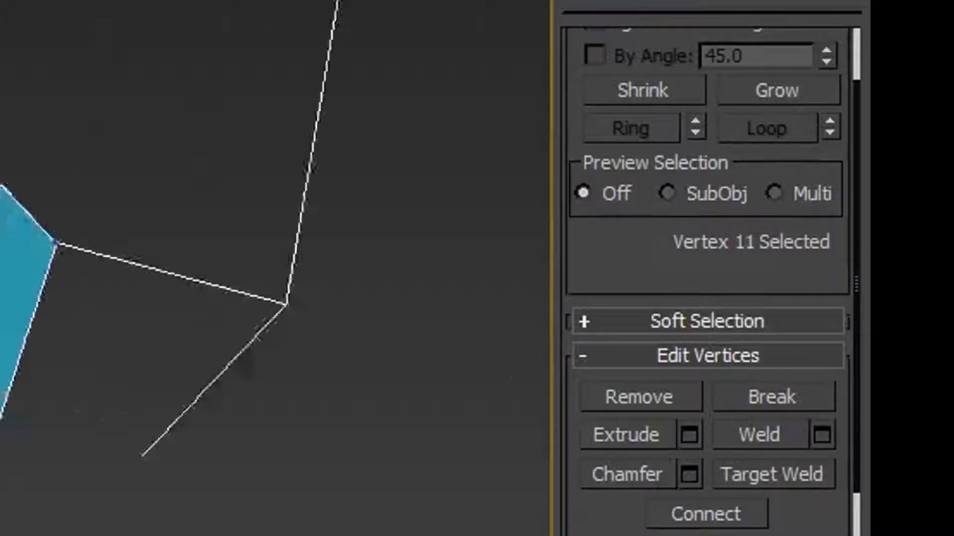
click(3, 268)
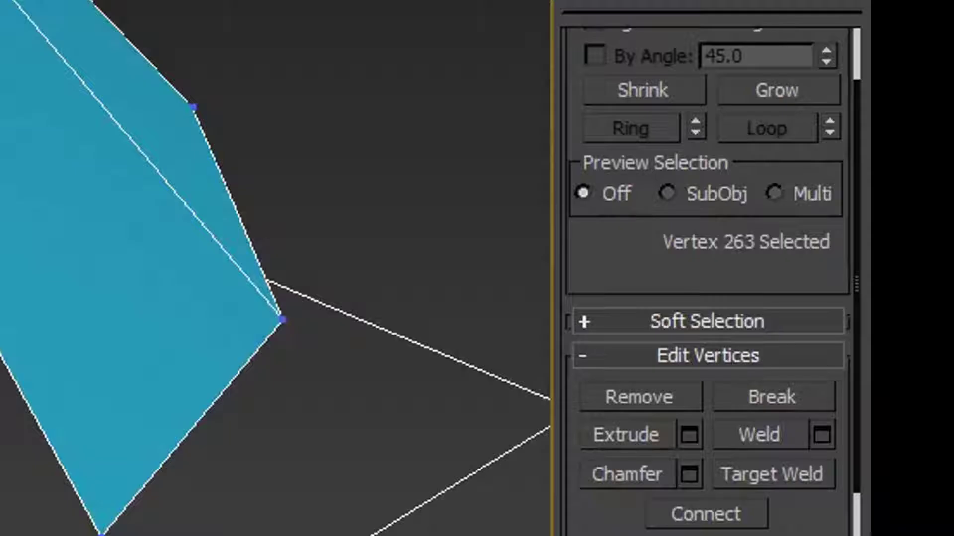
scroll(276, 268, down, 3)
scroll(275, 268, up, 2)
scroll(275, 268, down, 2)
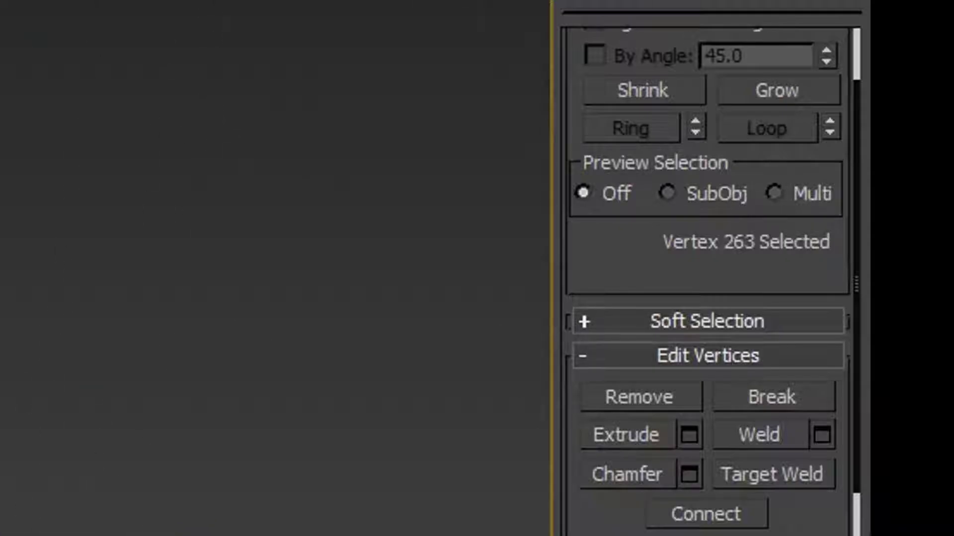
click(3, 268)
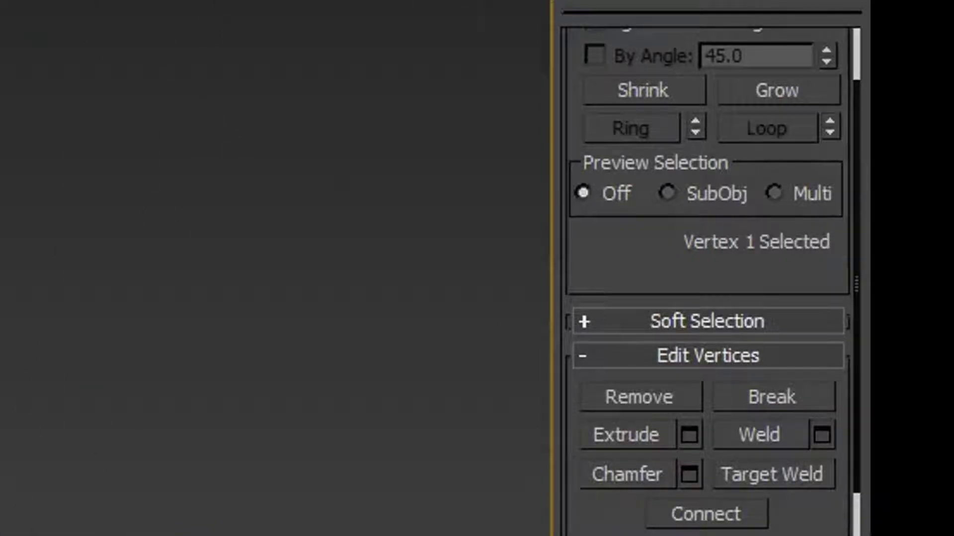
click(3, 268)
click(2, 268)
click(3, 268)
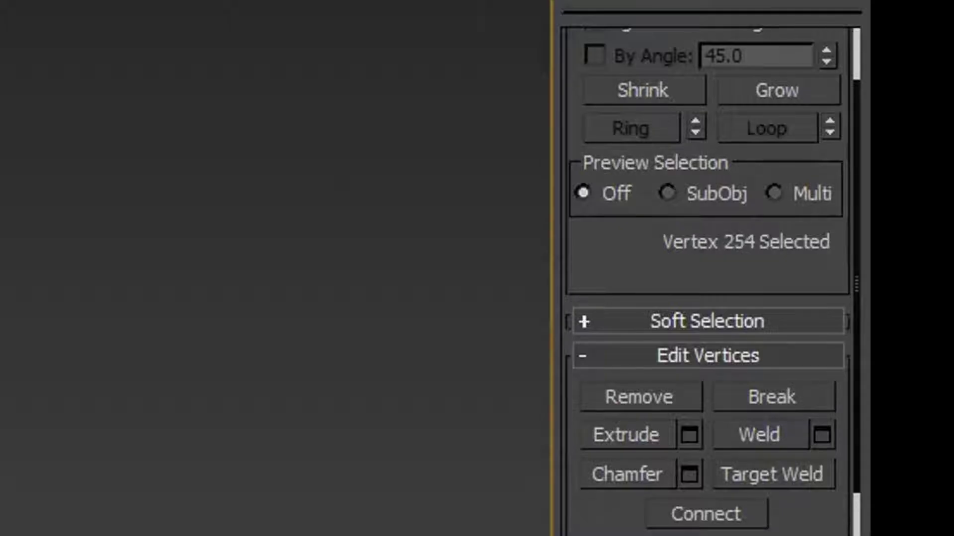
alt+middle_drag(3, 268, 49, 258)
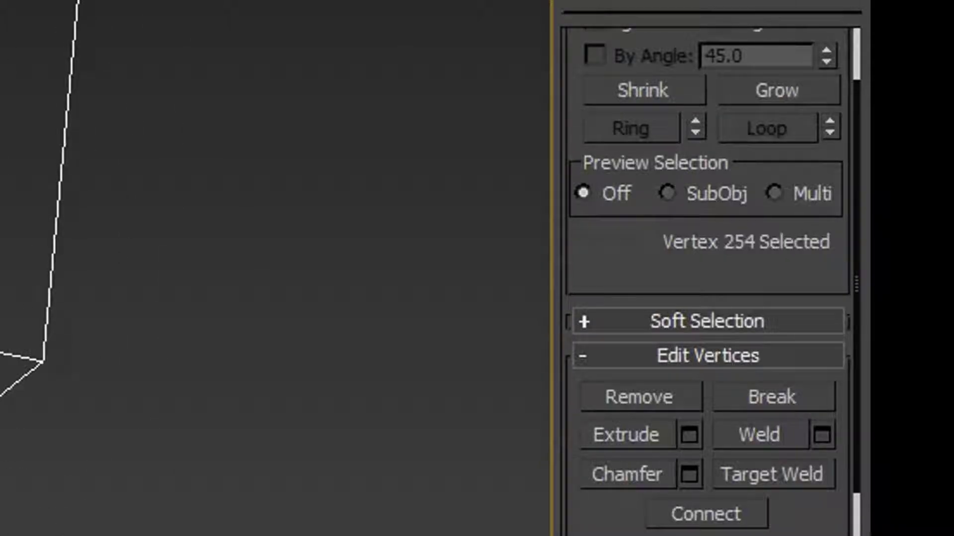
Set the constraint to None and move the middle tip vertex of one wide root slightly outward in the top view
key(2)
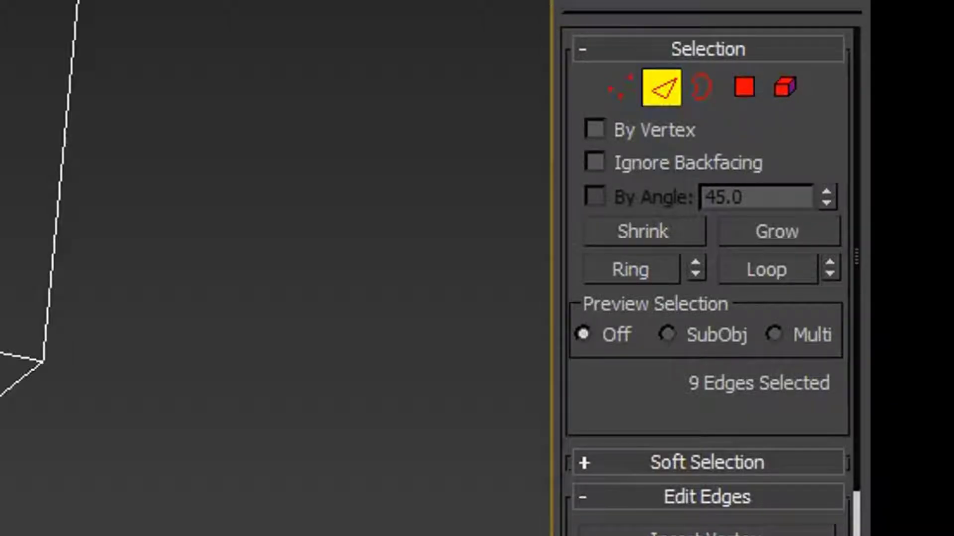
key(2)
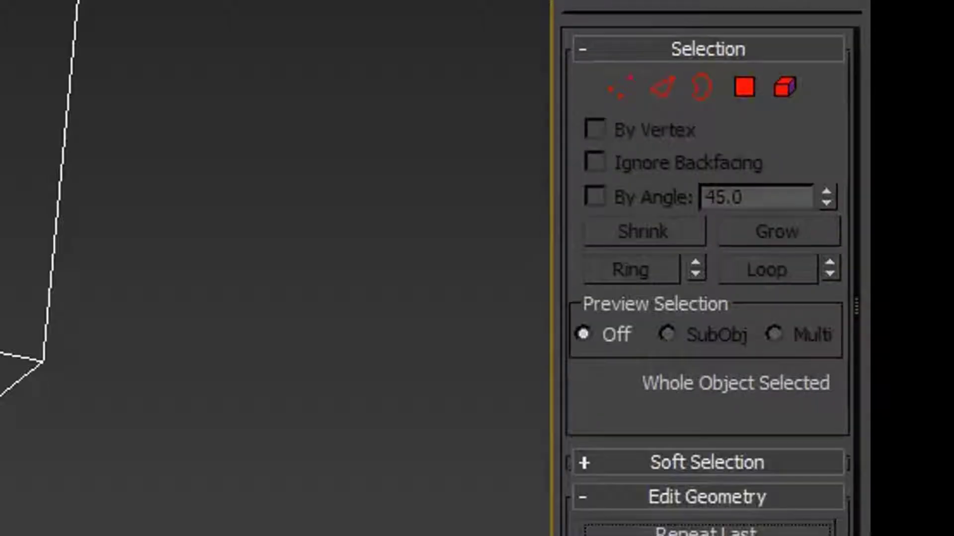
key(2)
key(1)
click(332, 378)
alt+middle_drag(333, 378, 334, 375)
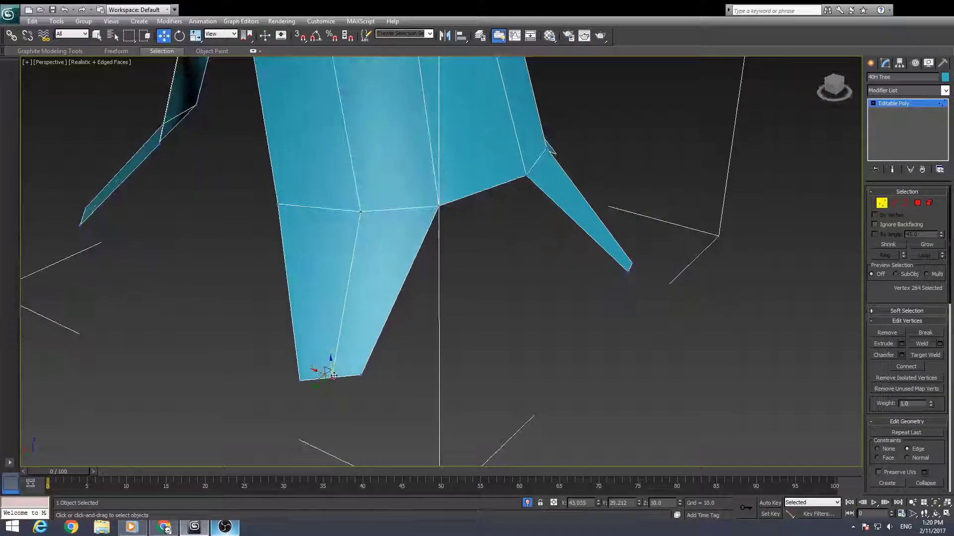
key(t)
key(z)
scroll(433, 286, up, 10)
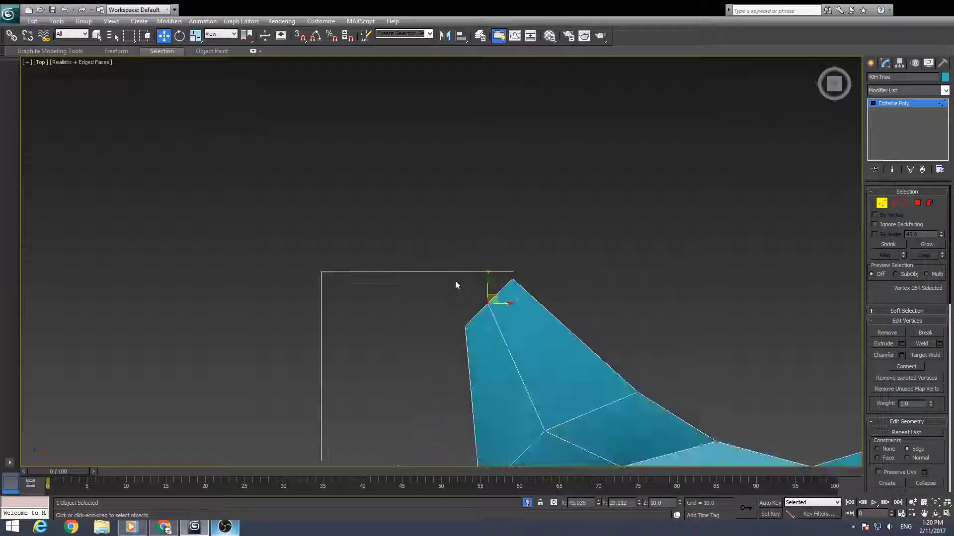
click(888, 449)
drag(499, 294, 491, 272)
Pull the middle tip vertex of the other wide root outward in the top view, and inspect the remaining roots
middle_drag(369, 206, 291, 139)
middle_drag(650, 325, 155, 197)
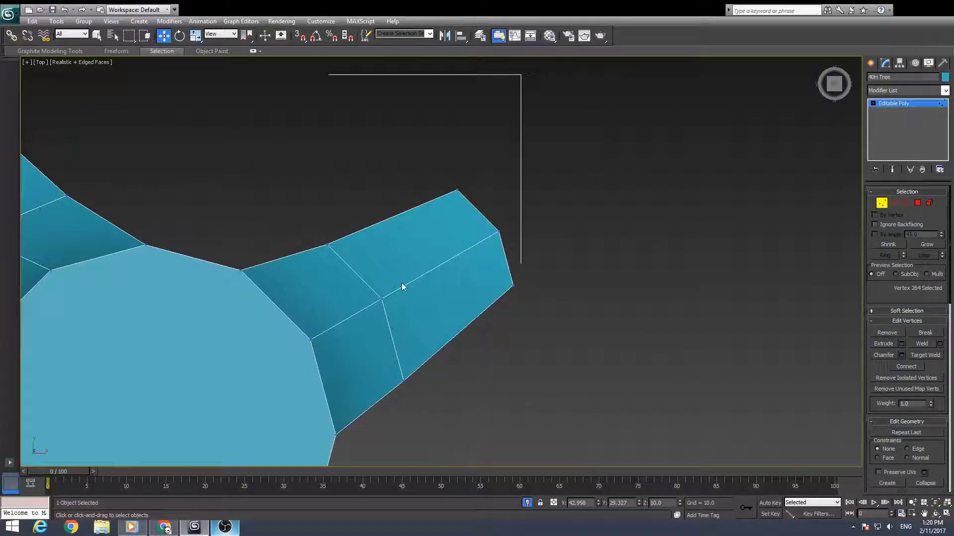
click(499, 232)
drag(499, 232, 517, 220)
middle_drag(409, 338, 456, 171)
middle_drag(381, 424, 354, 218)
middle_drag(203, 293, 461, 277)
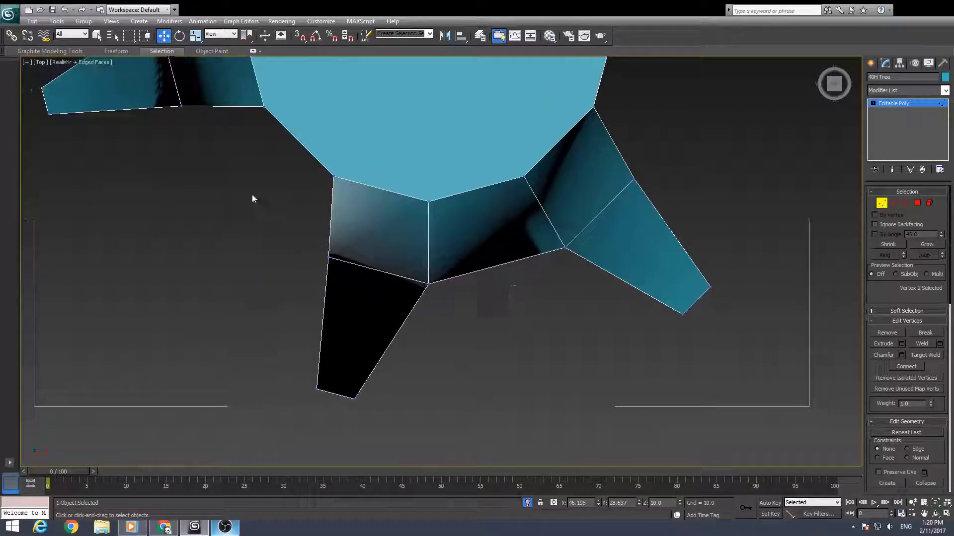
middle_drag(224, 168, 366, 303)
middle_drag(247, 59, 302, 191)
middle_drag(385, 320, 340, 441)
alt+middle_drag(240, 327, 303, 302)
key(z)
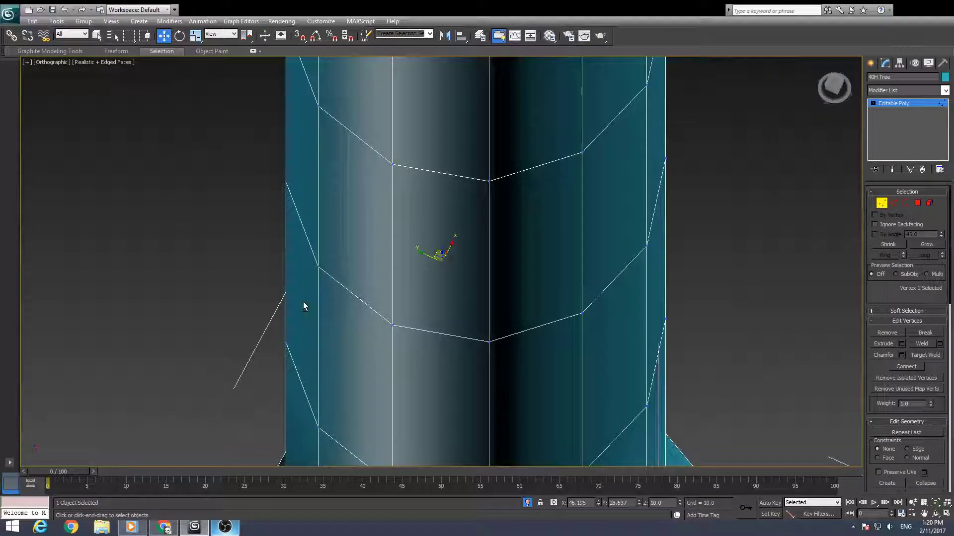
key(p)
scroll(302, 306, down, 10)
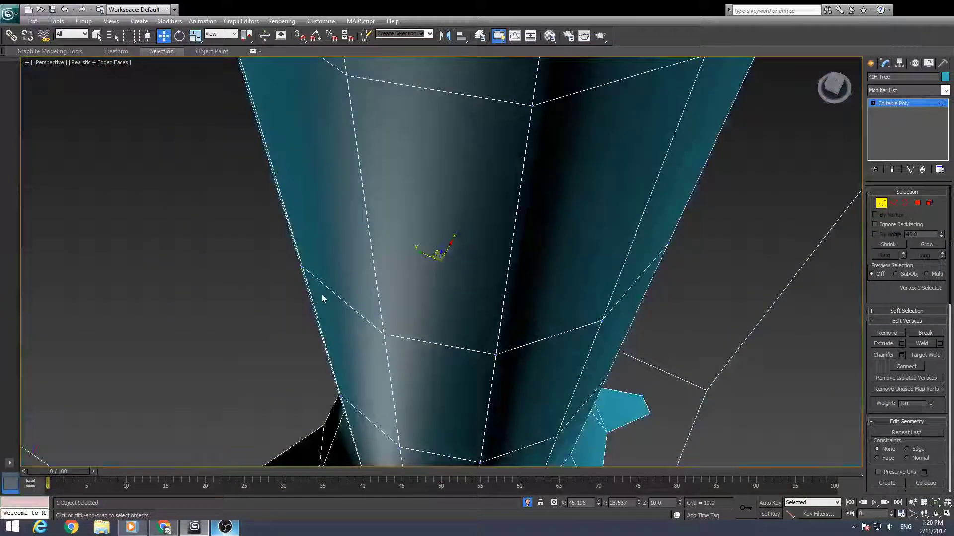
Select the end edges of all root tips at edge level and extend copies of them slightly downward as short vertical faces
key(4)
key(z)
alt+middle_drag(356, 336, 393, 309)
scroll(392, 309, down, 5)
alt+middle_drag(328, 312, 271, 311)
key(2)
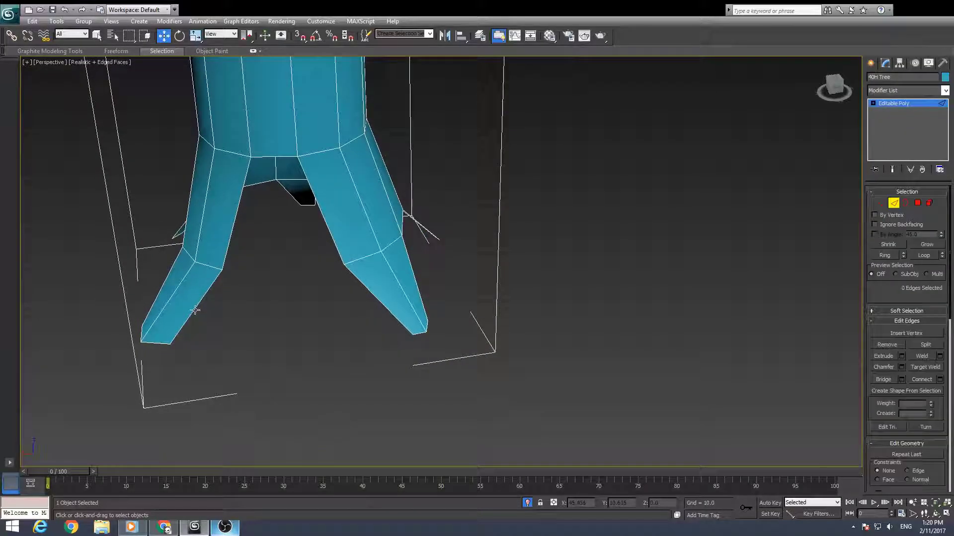
click(195, 310)
mouse_move(196, 310)
alt+middle_down()
mouse_move(185, 322)
mouse_move(190, 305)
alt+middle_up()
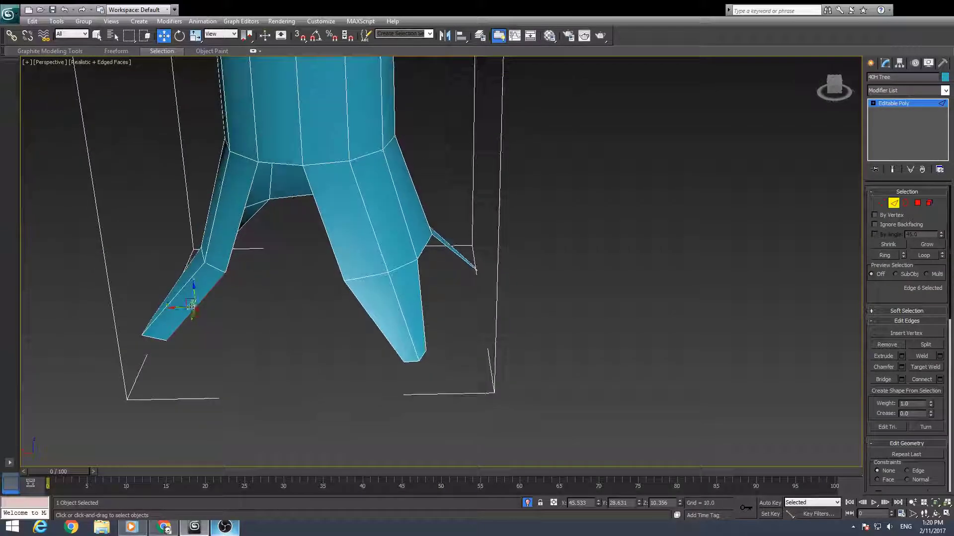
click(155, 339)
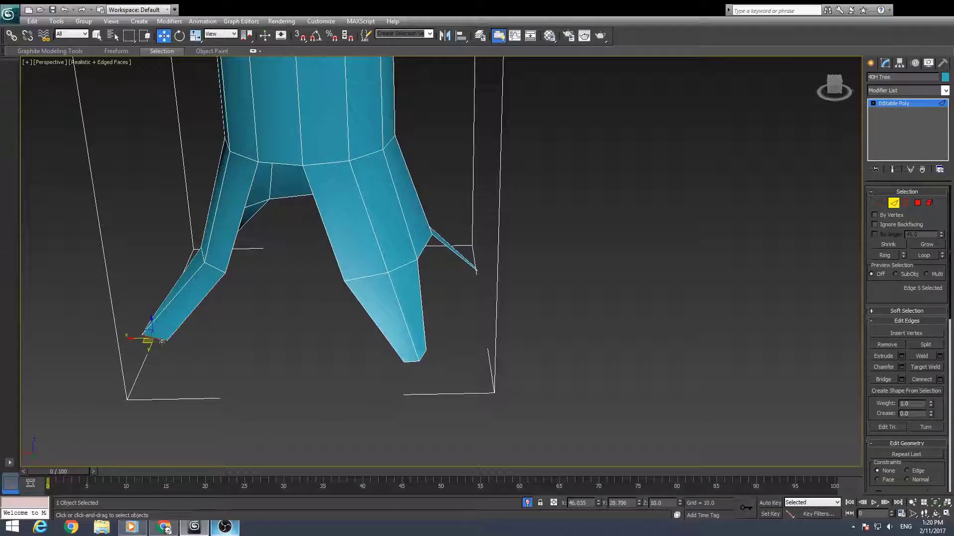
ctrl+click(411, 363)
alt+middle_drag(412, 363, 381, 386)
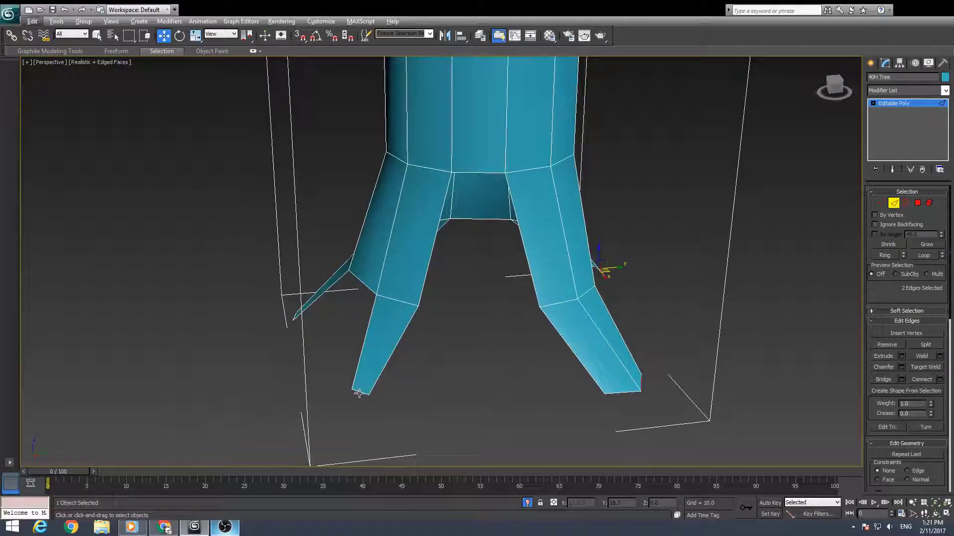
ctrl+click(361, 392)
alt+middle_drag(293, 319, 385, 373)
ctrl+click(419, 464)
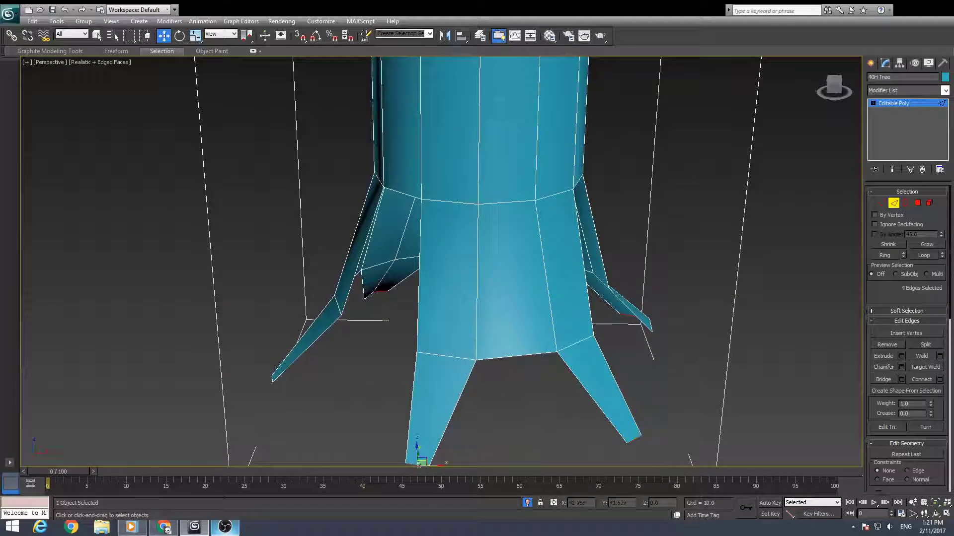
alt+middle_drag(286, 380, 389, 275)
ctrl+click(425, 365)
alt+middle_drag(284, 318, 392, 348)
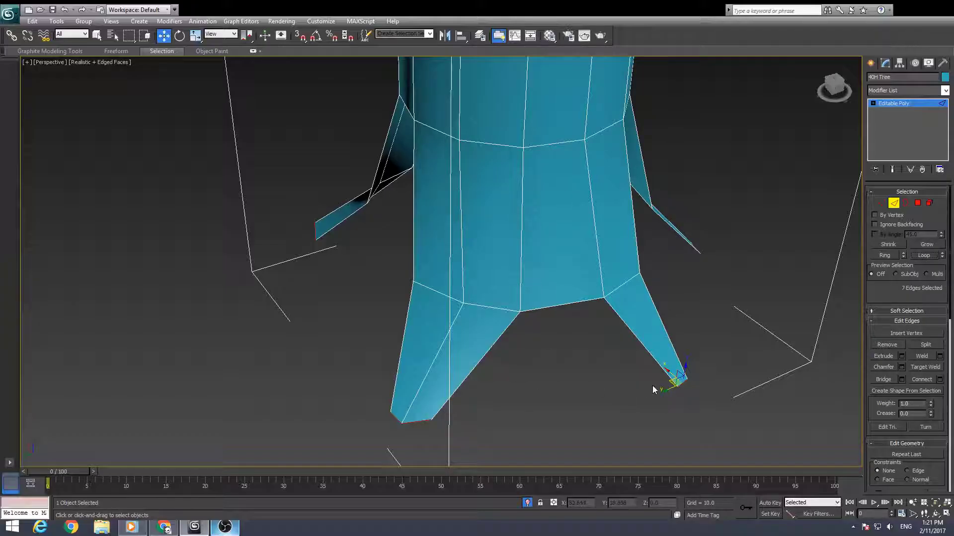
shift+drag(686, 367, 685, 373)
middle_drag(686, 373, 525, 275)
scroll(509, 302, up, 4)
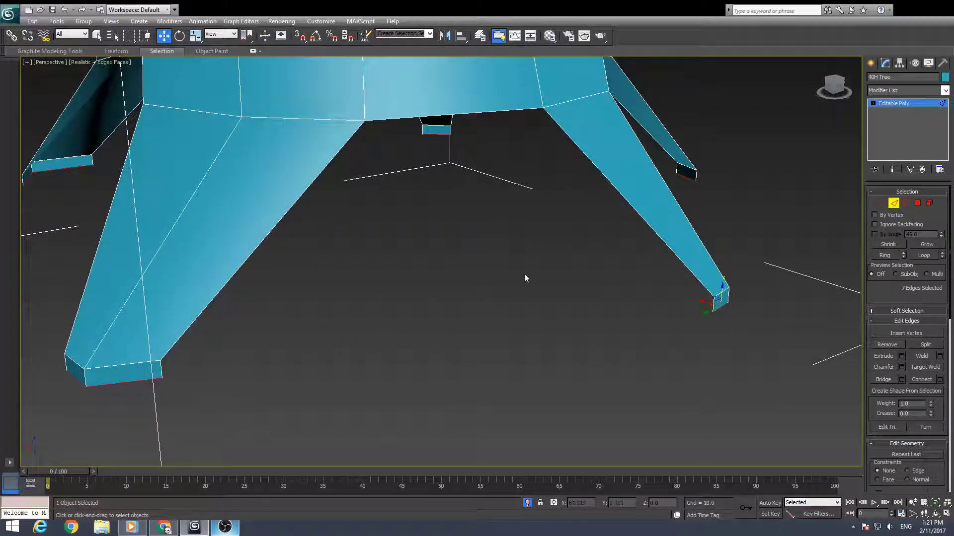
Select the edges across the bend of every root, starting from an edge loop, and move them up slightly
click(443, 115)
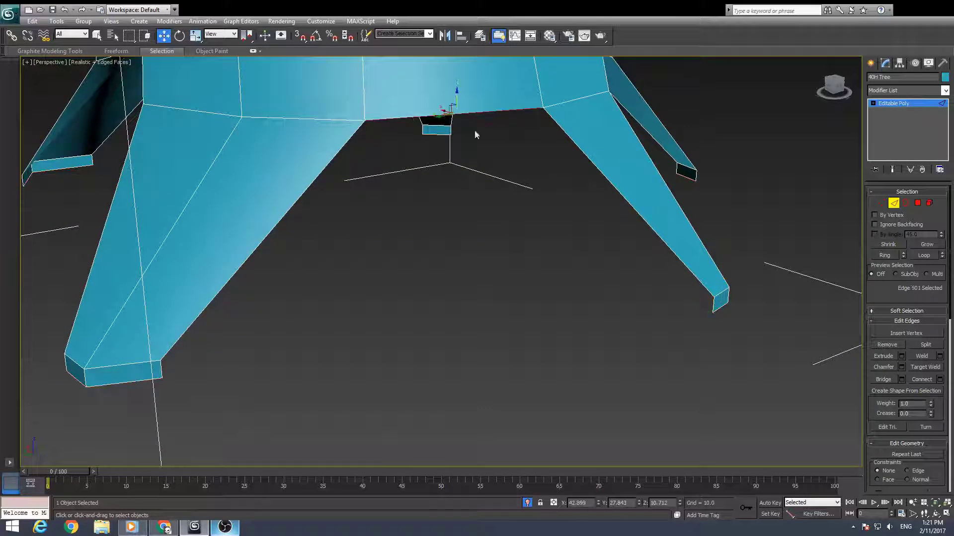
click(917, 256)
drag(384, 93, 386, 143)
key(ctrl+z)
middle_drag(334, 191, 459, 275)
ctrl+click(177, 453)
middle_drag(133, 386, 547, 409)
alt+middle_drag(444, 378, 362, 306)
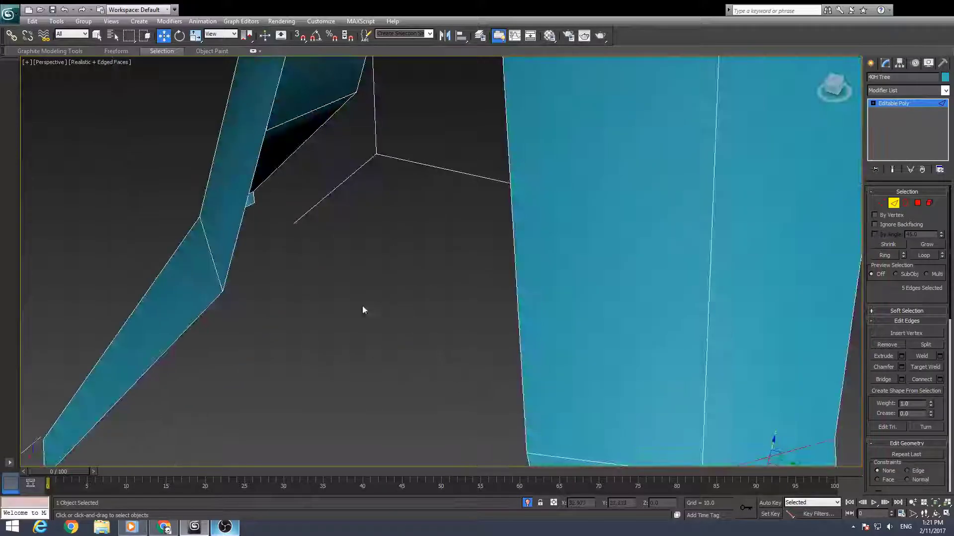
ctrl+click(217, 277)
alt+middle_drag(217, 276, 400, 316)
scroll(308, 284, down, 5)
ctrl+click(334, 303)
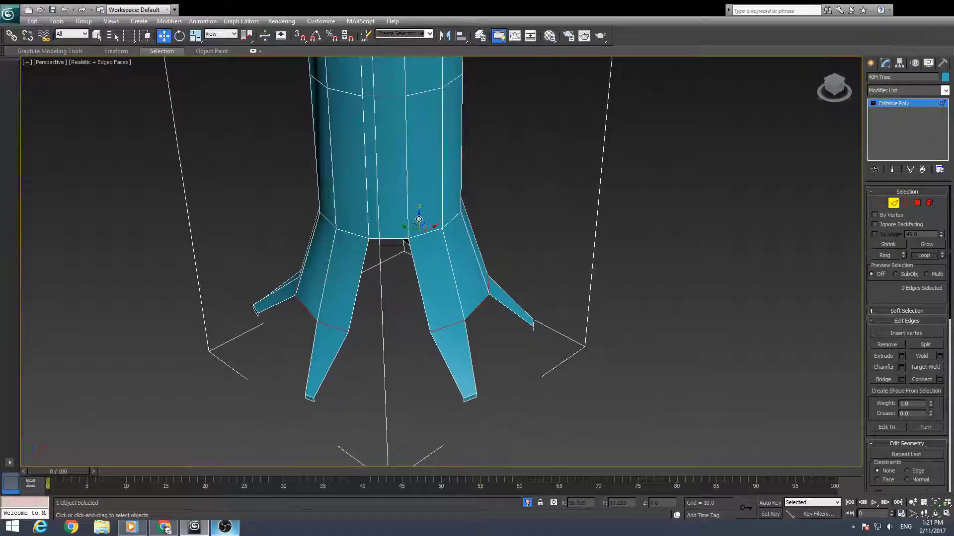
alt+middle_drag(419, 219, 435, 271)
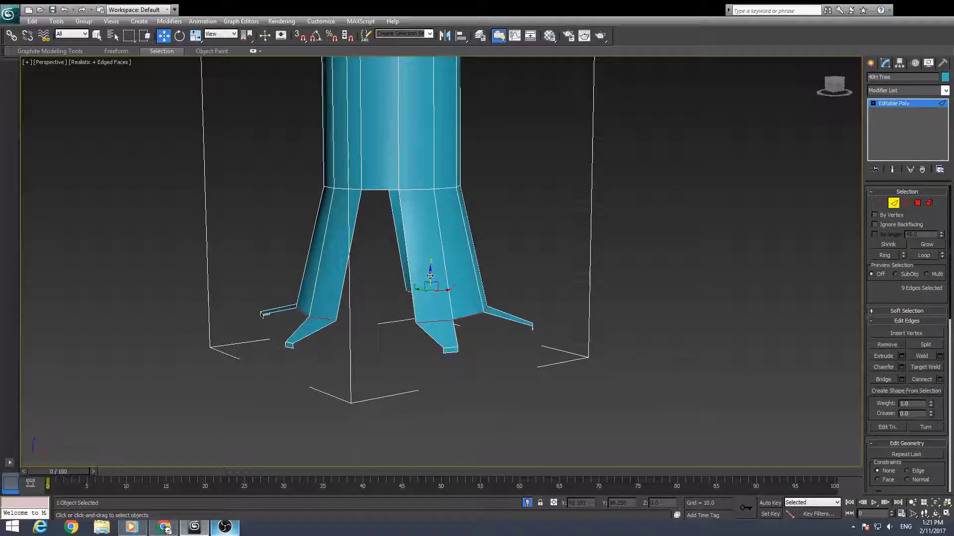
drag(429, 276, 430, 259)
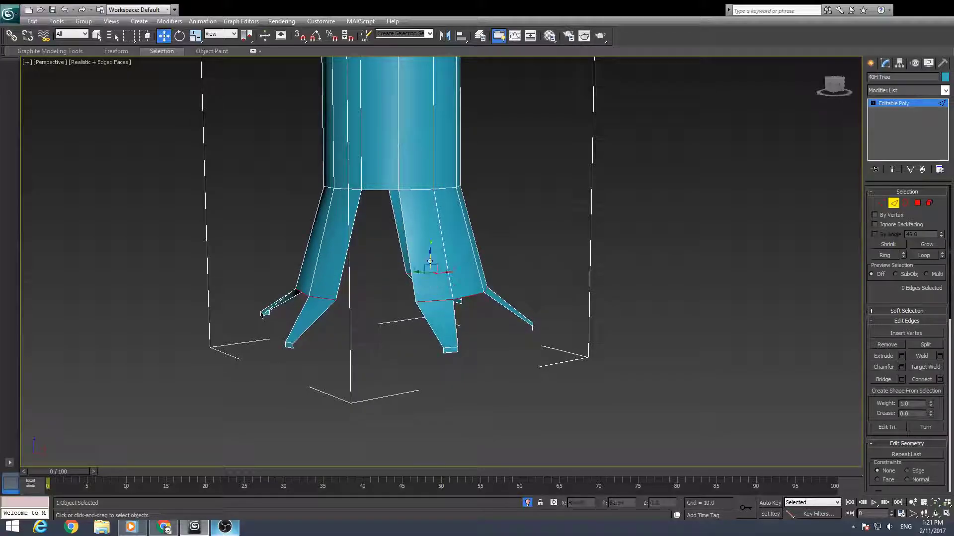
Extend the short vertical edge at one root tip inward under the root as a long, narrow strip
scroll(296, 296, up, 3)
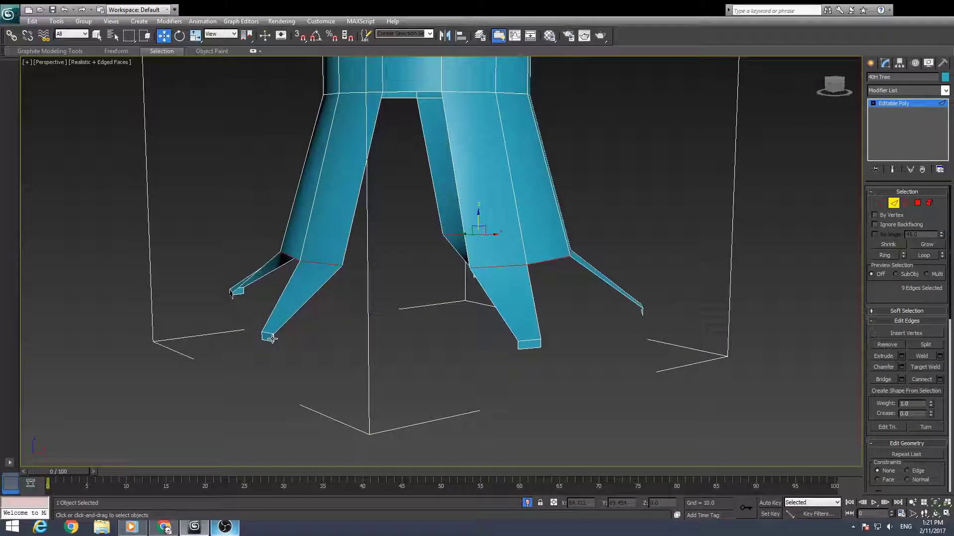
click(272, 339)
scroll(275, 338, up, 2)
middle_drag(186, 392, 340, 324)
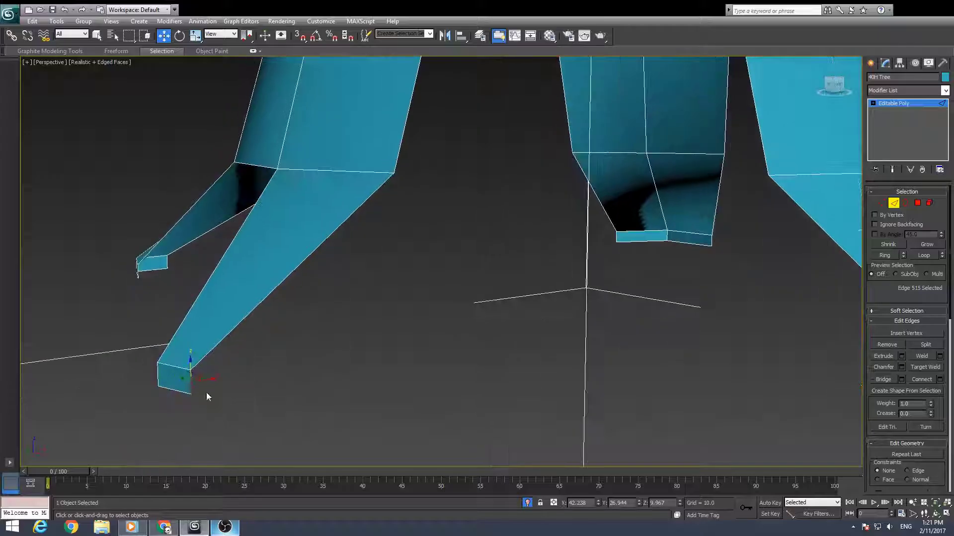
shift+drag(199, 377, 437, 289)
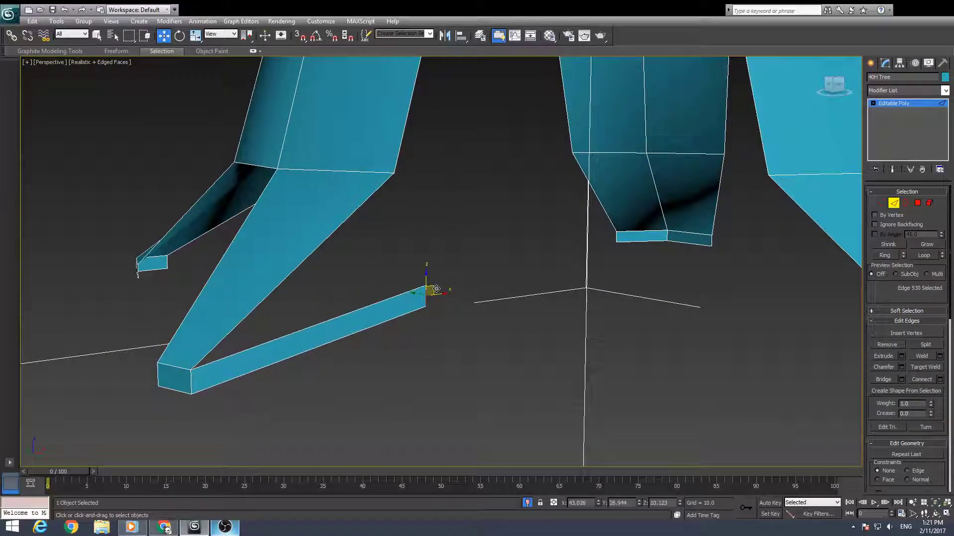
Move the strip's free end sideways from the root, level with its bend, in the top view, and switch to vertex level
key(r)
key(t)
key(z)
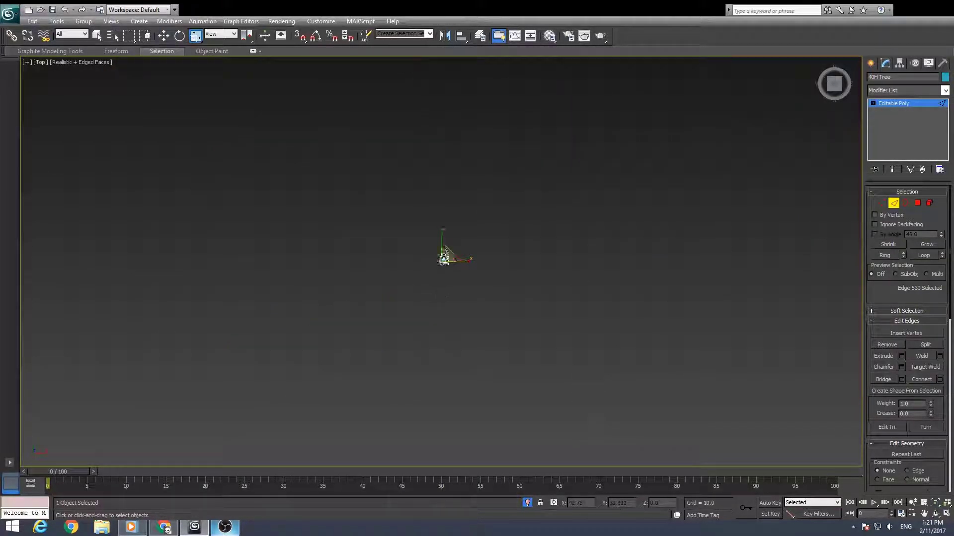
key(w)
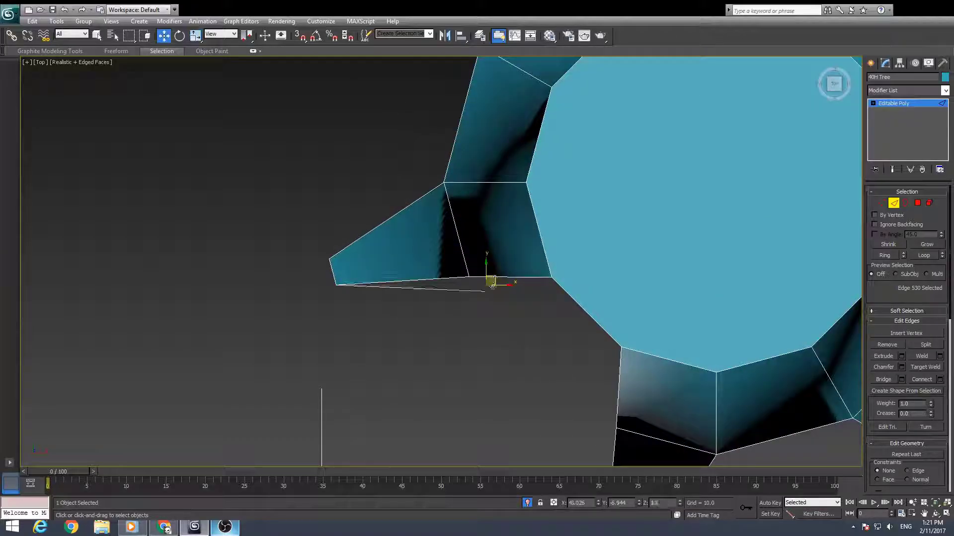
shift+drag(490, 280, 479, 300)
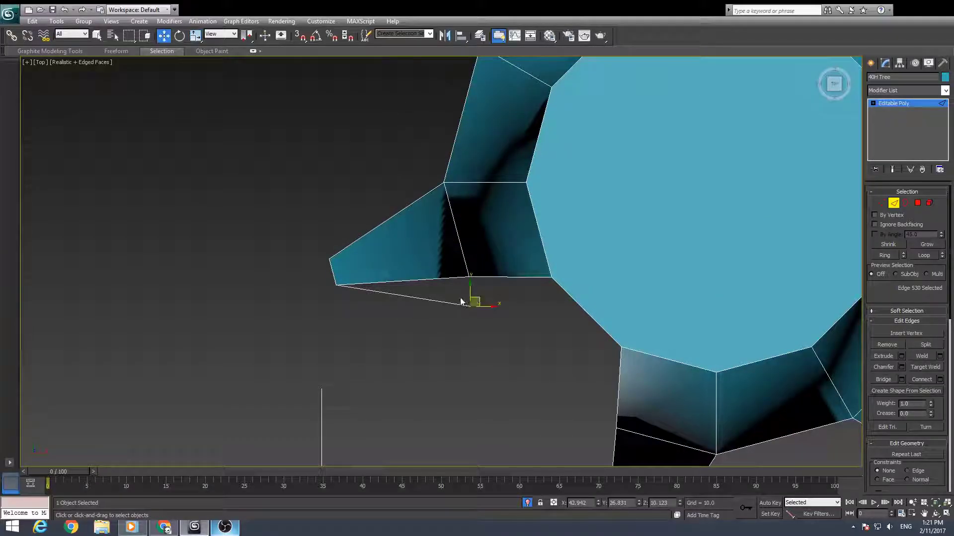
alt+middle_drag(481, 346, 486, 307)
key(1)
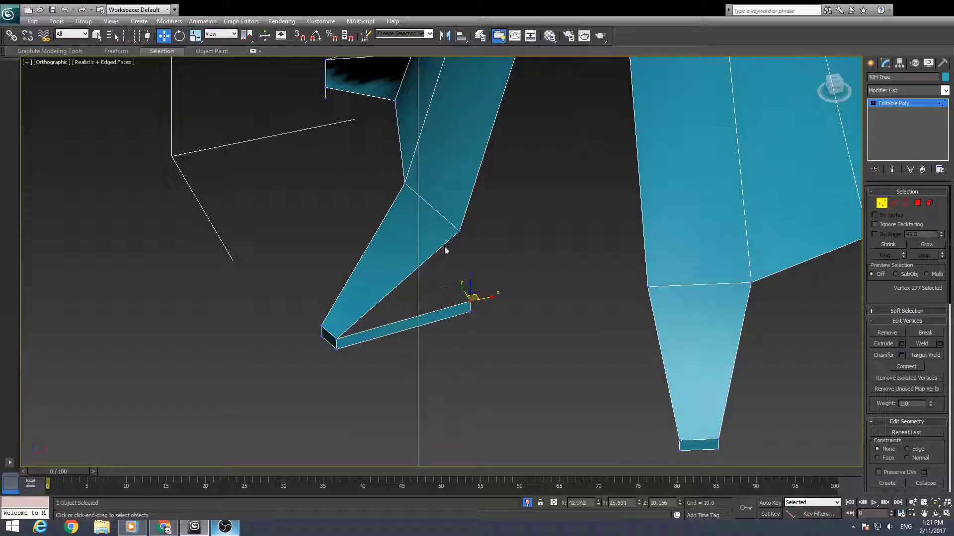
Target-weld the upper free vertex of the strip to the corner of the root's bend
key(ctrl+w)
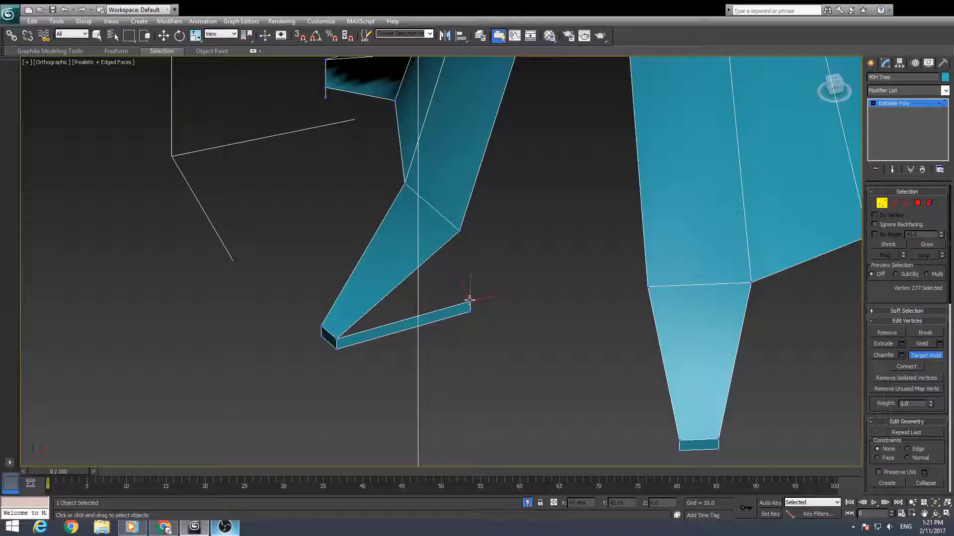
click(460, 231)
key(w)
Extend the short vertical edge on the same root tip's opposite side inward as a strip and position its free end beside the bend in top view
alt+middle_drag(388, 297, 512, 392)
key(2)
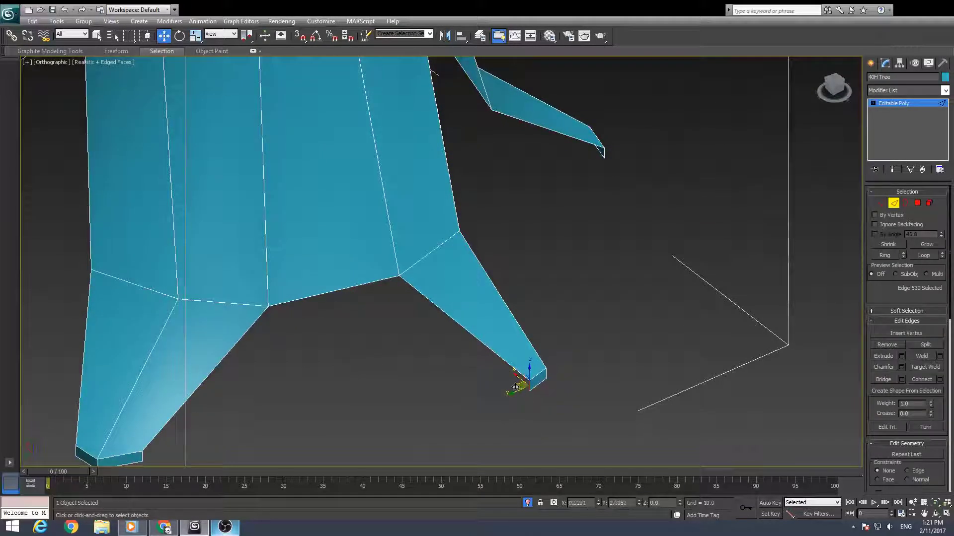
shift+drag(516, 387, 379, 344)
key(t)
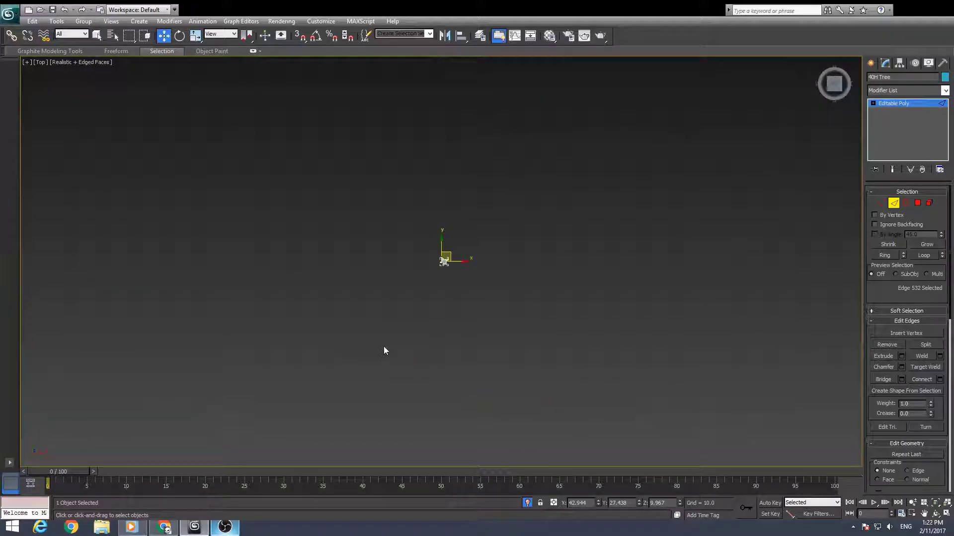
scroll(427, 277, up, 10)
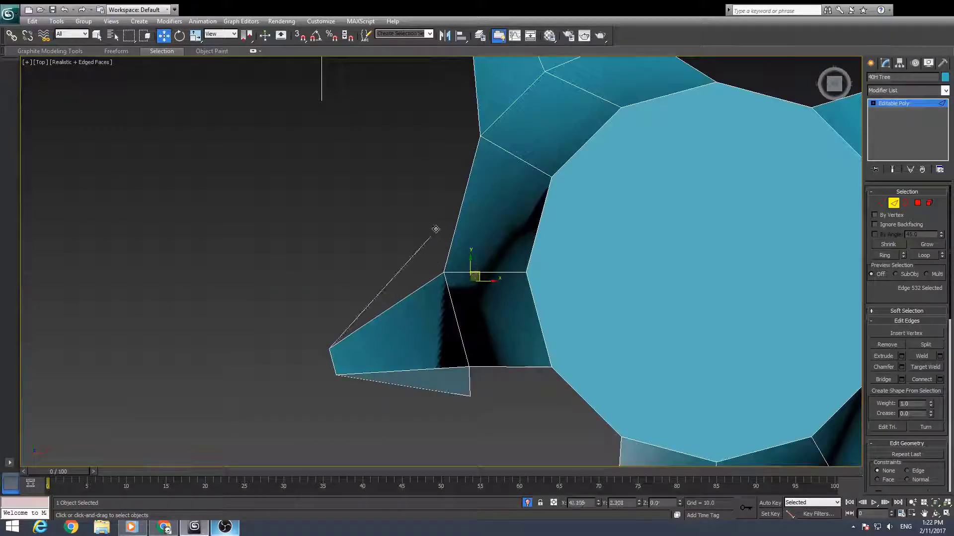
alt+middle_drag(428, 239, 484, 231)
Target-weld the second strip's upper free vertex to the bend corner on that side of the root
key(1)
key(ctrl+shift+w)
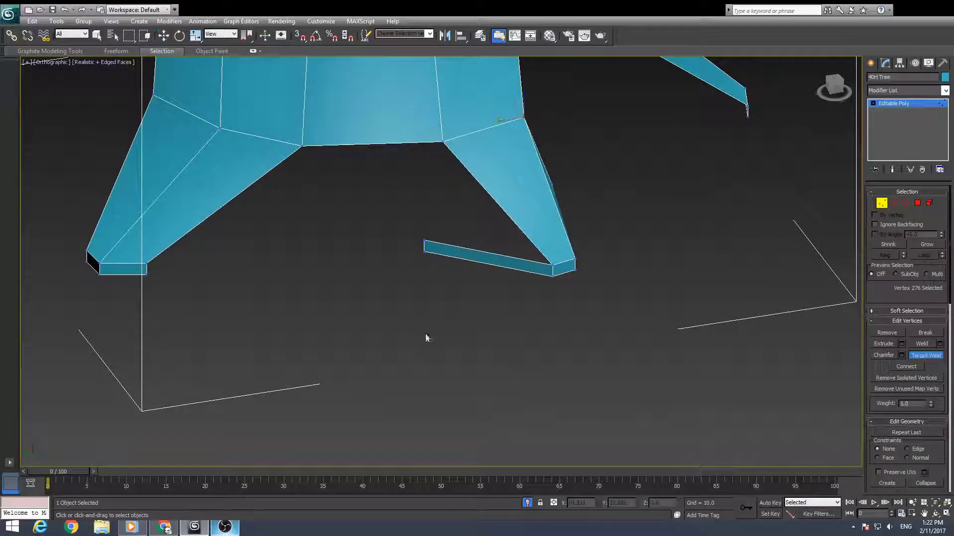
click(441, 143)
right_click(545, 316)
Lower the side face's loose bottom vertex to the height of the root tip's bottom corner with vertex snapping
alt+middle_drag(544, 316, 535, 201)
key(s)
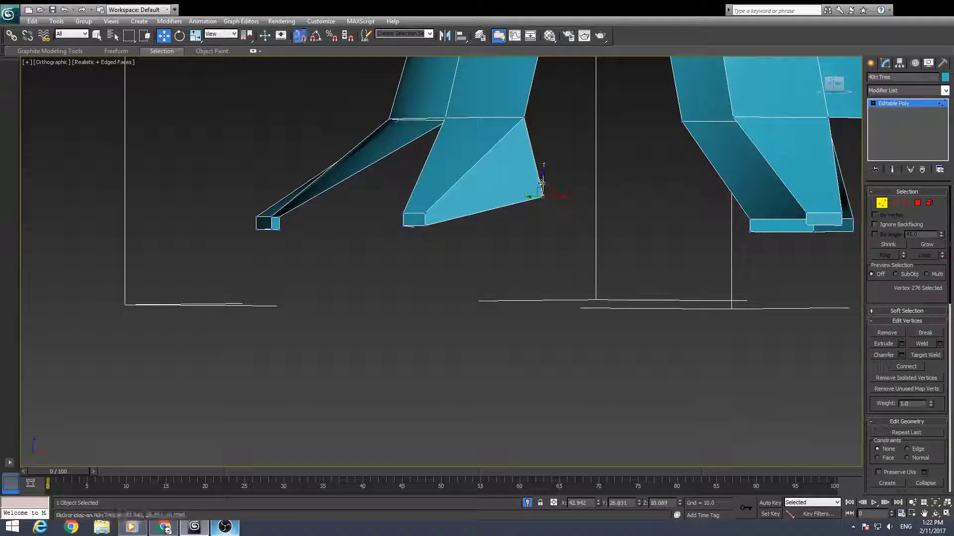
drag(542, 197, 431, 228)
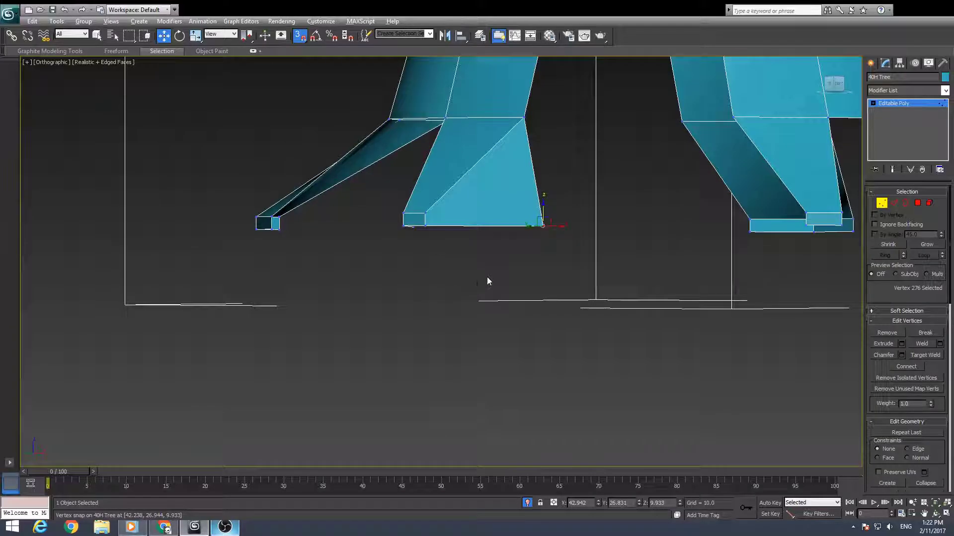
Extend the vertical edge at the neighbouring root's tip inward as a strip and adjust its free end in top view without snapping
alt+middle_drag(488, 281, 535, 326)
middle_drag(442, 304, 427, 285)
key(2)
click(209, 228)
key(t)
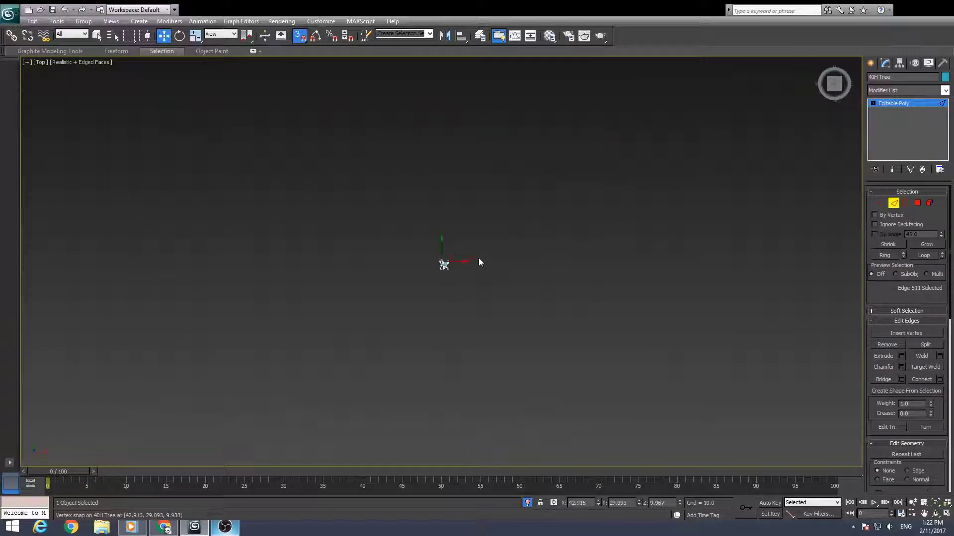
key(s)
drag(473, 309, 468, 314)
alt+middle_drag(442, 341, 490, 298)
scroll(485, 374, up, 5)
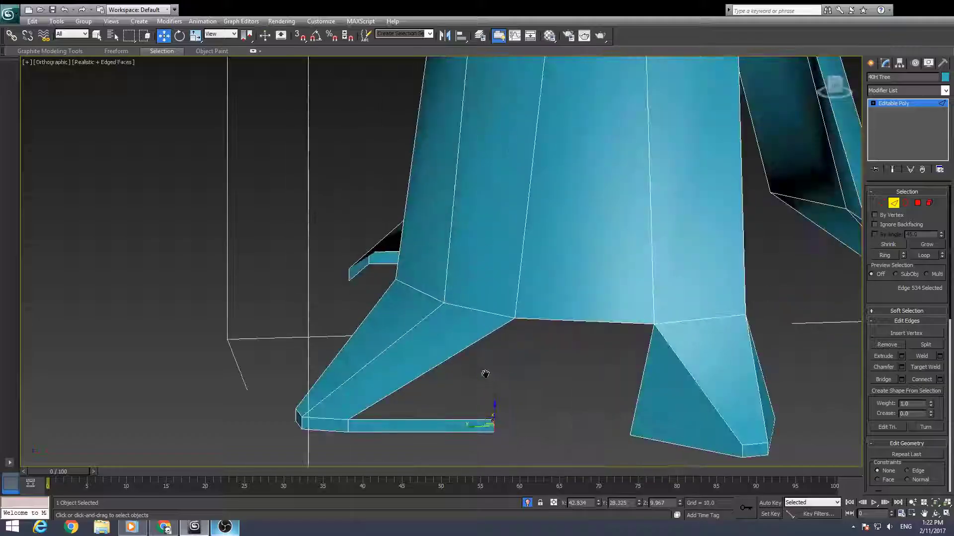
Target-weld the neighbouring root's upper strip vertex to its bend corner to form a triangular side face
middle_drag(485, 375, 479, 318)
key(1)
key(ctrl+shift+w)
click(487, 363)
click(509, 262)
key(w)
Extend the facing vertical tip edges of the next two roots inward as long, narrow strips
alt+middle_drag(488, 375, 498, 357)
key(2)
click(708, 357)
scroll(517, 311, down, 2)
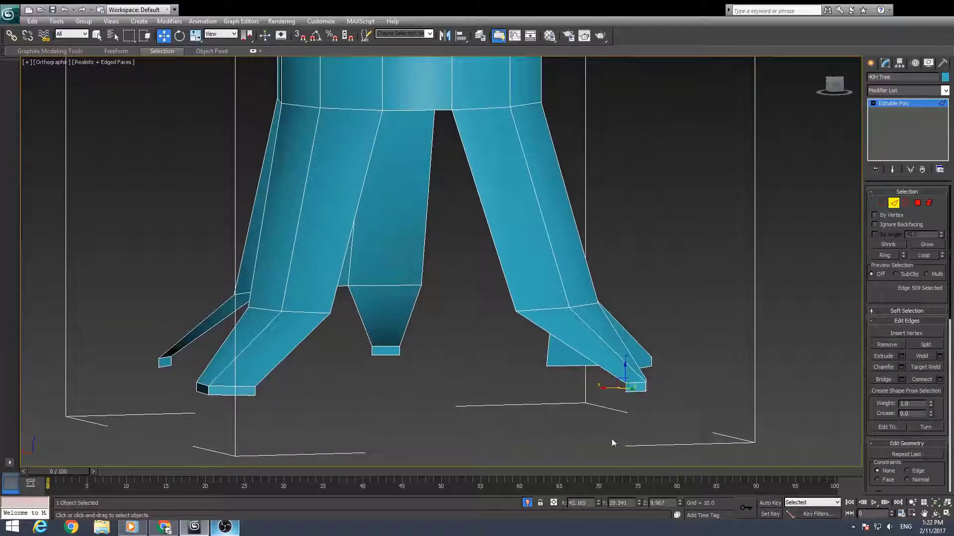
alt+middle_drag(612, 440, 614, 471)
shift+drag(619, 397, 499, 355)
shift+drag(260, 456, 310, 406)
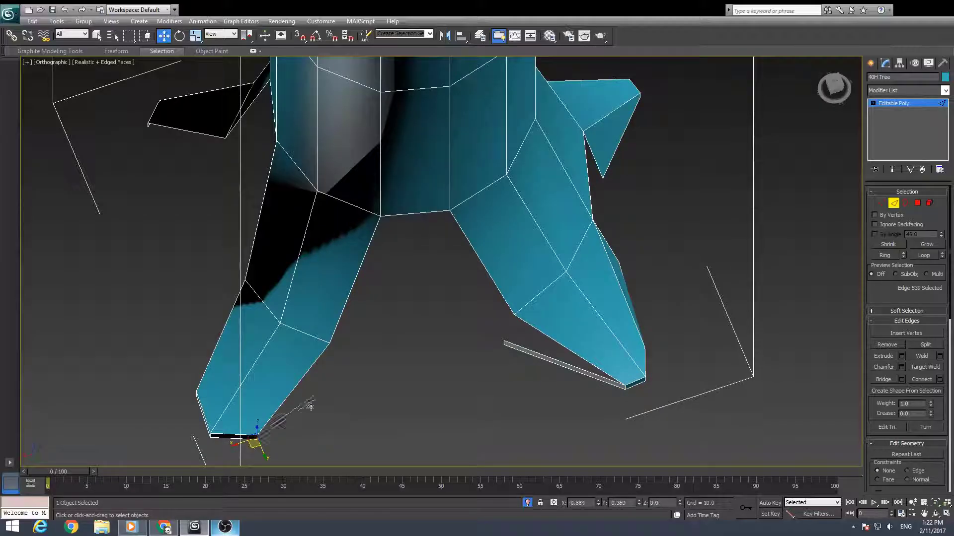
Reposition the free ends of both new strips beside their root bends in the top wireframe view
key(t)
key(1)
scroll(428, 292, down, 6)
scroll(483, 214, up, 3)
mouse_move(482, 213)
middle_down()
mouse_move(447, 272)
mouse_move(426, 382)
middle_up()
scroll(426, 382, up, 1)
key(F3)
drag(601, 295, 568, 258)
drag(580, 260, 610, 205)
alt+middle_drag(610, 205, 612, 285)
key(t)
scroll(612, 285, up, 10)
drag(507, 271, 501, 231)
mouse_move(521, 222)
alt+middle_down()
mouse_move(551, 254)
mouse_move(514, 351)
alt+middle_up()
Target-weld the upper free vertices of both strips to the facing bend corners of the two roots
key(F3)
click(475, 322)
click(449, 230)
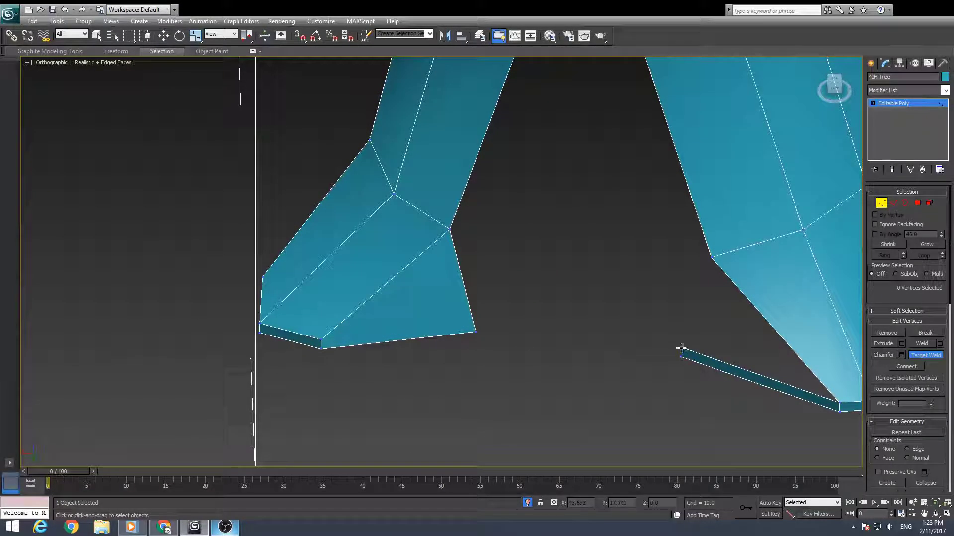
click(710, 259)
middle_drag(689, 282, 681, 351)
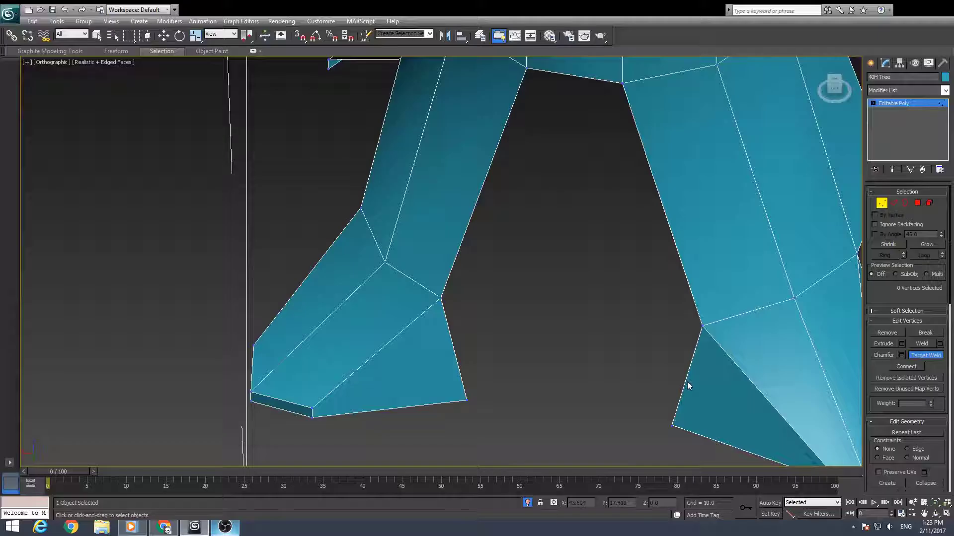
Extend the inner edges of the two facing side faces toward each other as copies and select both new edges
key(2)
click(694, 350)
shift+drag(681, 380, 482, 327)
click(454, 351)
ctrl+click(640, 356)
Move the two copied edges outward from the trunk in the top wireframe view, then clear the edge selection
key(t)
key(z)
scroll(488, 358, down, 6)
scroll(490, 359, up, 5)
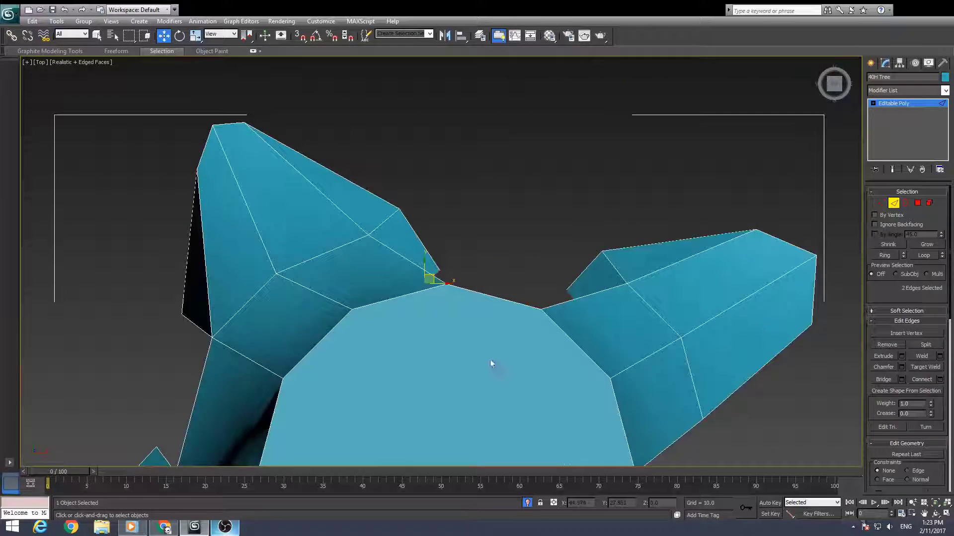
key(F3)
middle_drag(454, 328, 402, 360)
key(1)
key(2)
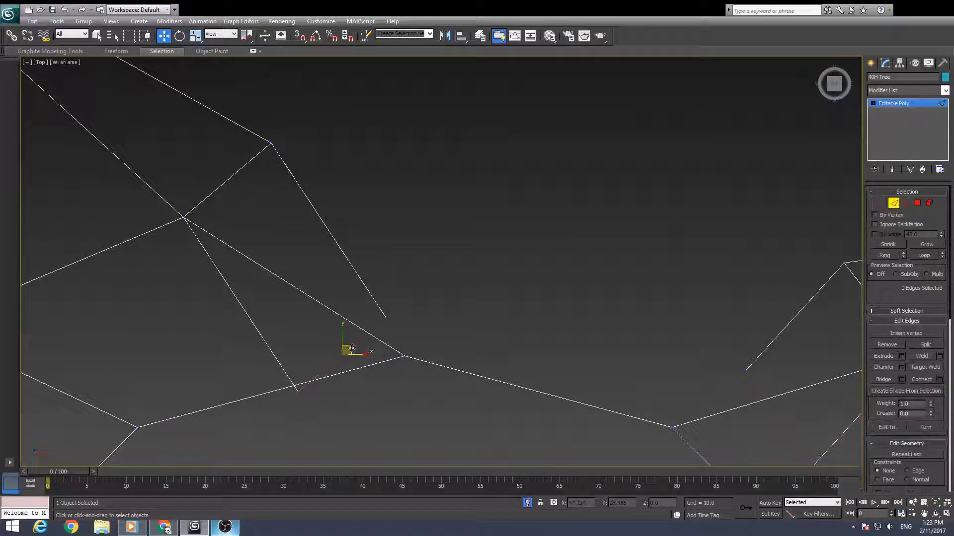
drag(350, 349, 352, 220)
mouse_move(352, 220)
alt+middle_down()
mouse_move(349, 313)
mouse_move(525, 267)
mouse_move(517, 382)
alt+middle_up()
key(F3)
scroll(525, 267, down, 4)
scroll(507, 376, down, 2)
click(495, 371)
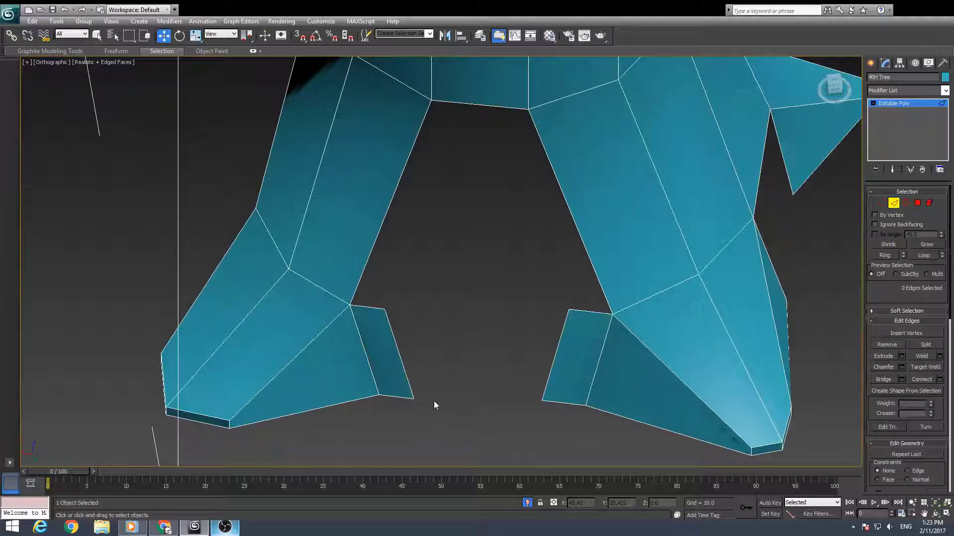
Target-weld the upper free vertices of both new faces to the trunk corners where the two roots begin
key(1)
key(ctrl+w)
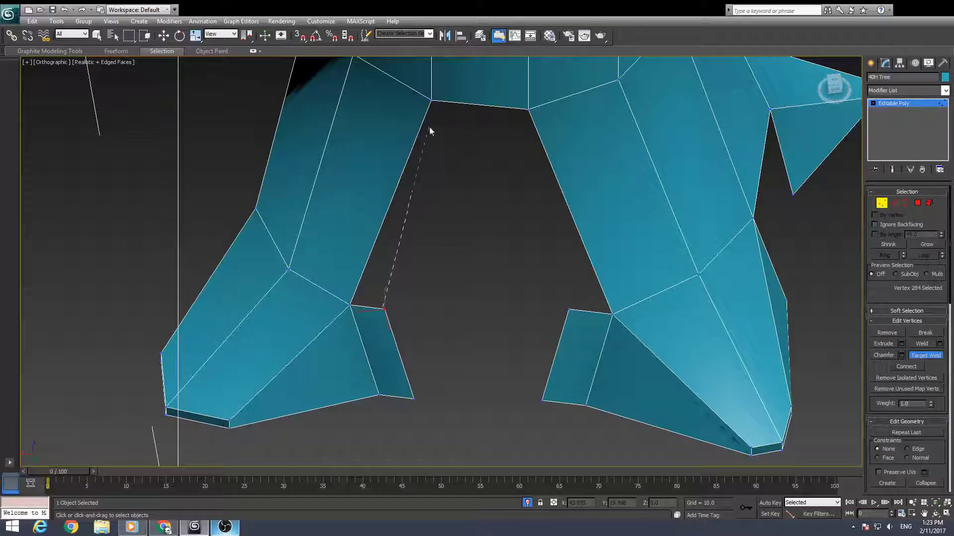
click(430, 100)
click(528, 110)
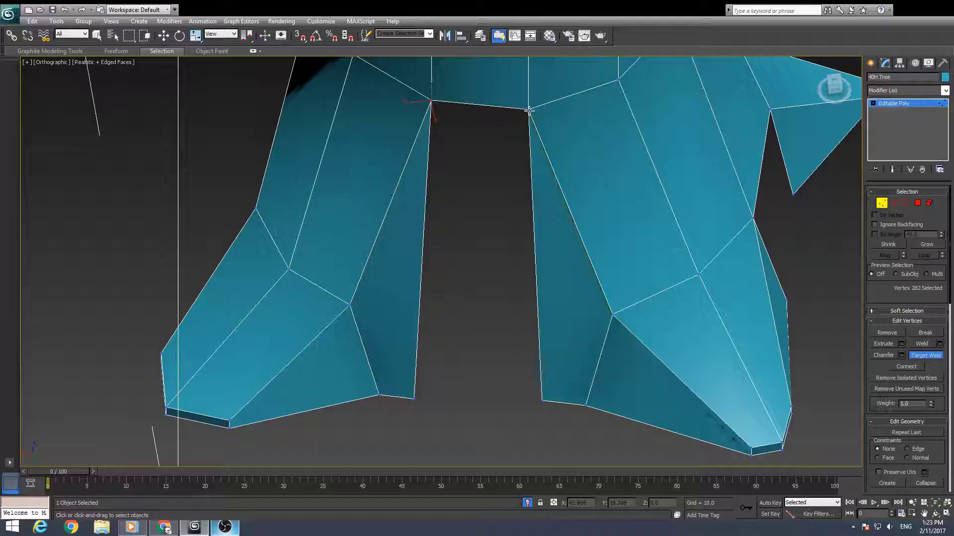
middle_drag(512, 300, 547, 273)
key(w)
Select the two inner bottom vertices between the roots and raise them slightly
key(1)
key(1)
click(571, 273)
ctrl+click(443, 277)
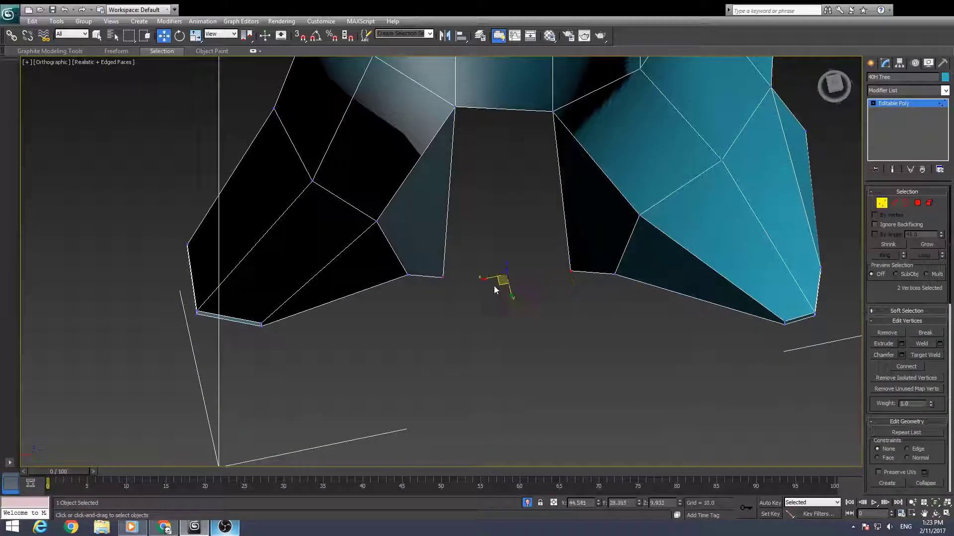
drag(505, 272, 504, 266)
Bridge the two long facing edges between the neighbouring roots to close the gap
alt+middle_drag(505, 265, 556, 300)
key(2)
click(560, 304)
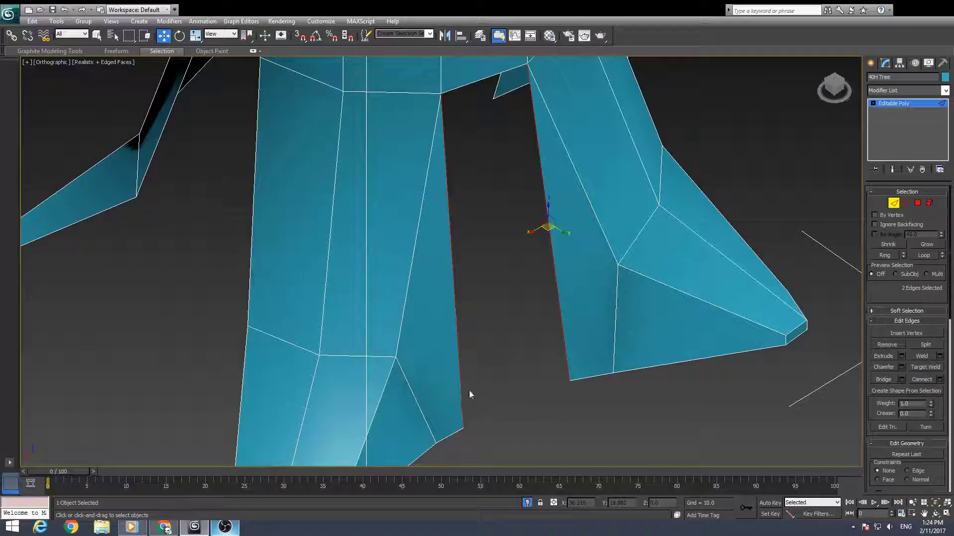
click(882, 380)
scroll(586, 381, down, 4)
Close the gaps between the remaining roots with side faces around the trunk base
click(585, 381)
alt+middle_drag(431, 386, 455, 215)
alt+middle_drag(455, 216, 430, 242)
click(369, 360)
alt+middle_drag(823, 404, 272, 374)
scroll(385, 407, up, 4)
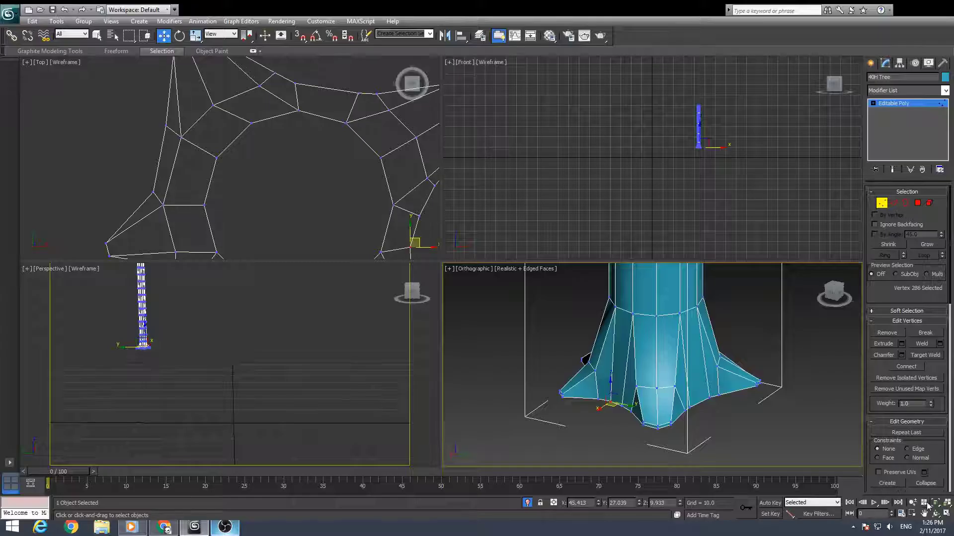
Maximize the orthographic view of the trunk base and clear the vertex selection
click(945, 514)
alt+middle_drag(389, 364, 385, 383)
key(ctrl+a)
click(392, 381)
Try to move the two edges across one root's bend upward
key(2)
click(480, 219)
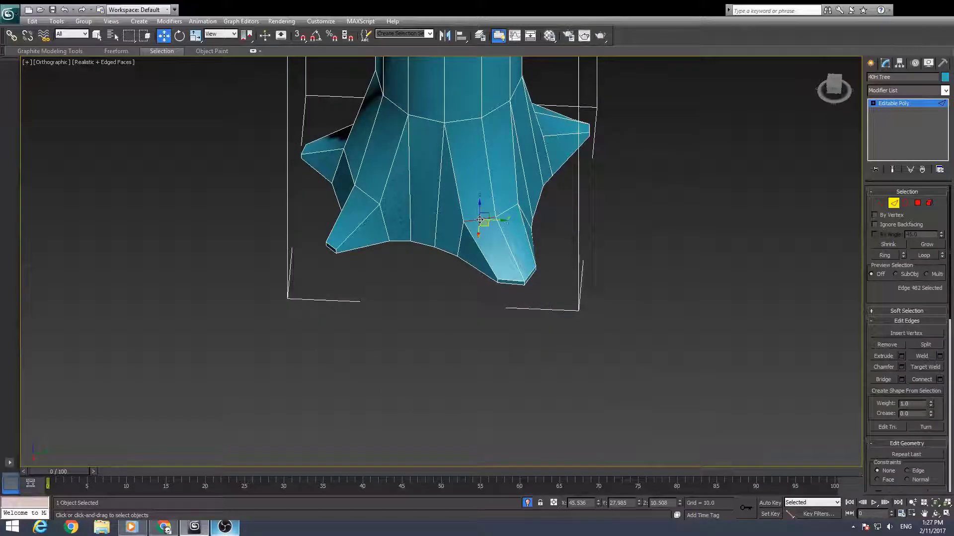
ctrl+click(506, 211)
key(z)
scroll(466, 351, down, 10)
scroll(466, 355, down, 5)
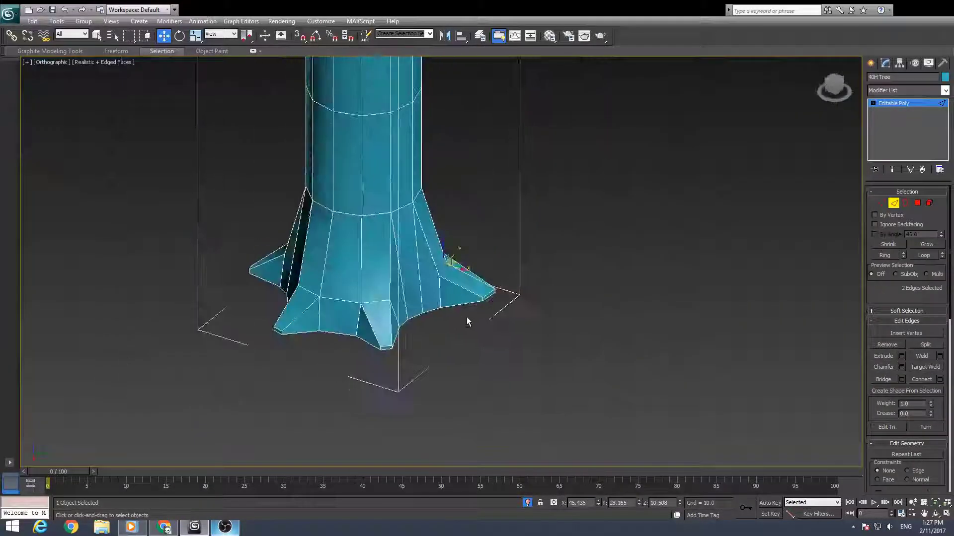
alt+middle_drag(466, 319, 460, 266)
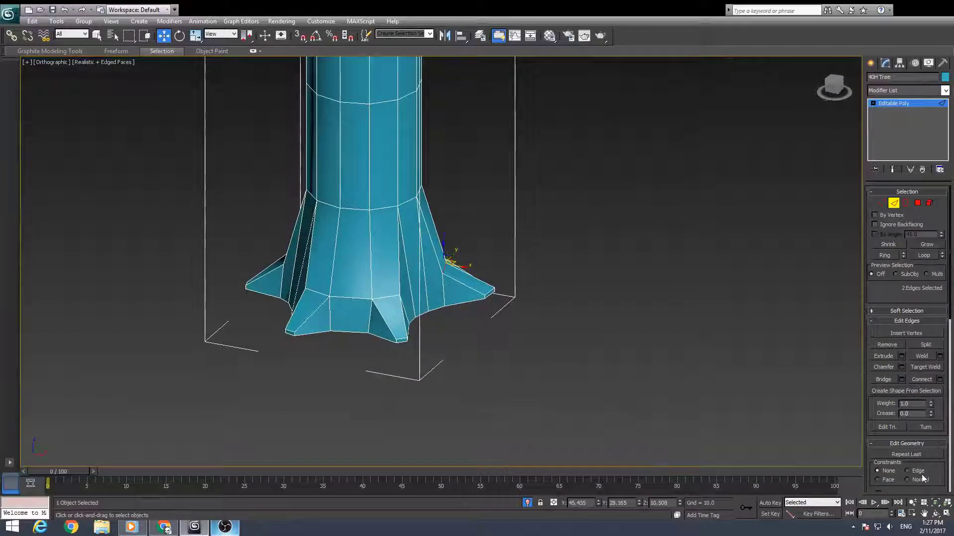
drag(444, 243, 437, 228)
alt+middle_drag(556, 302, 525, 304)
key(ctrl+z)
Adjust the bend edges of the roots around the trunk with the Edge constraint enabled
alt+middle_drag(422, 297, 459, 282)
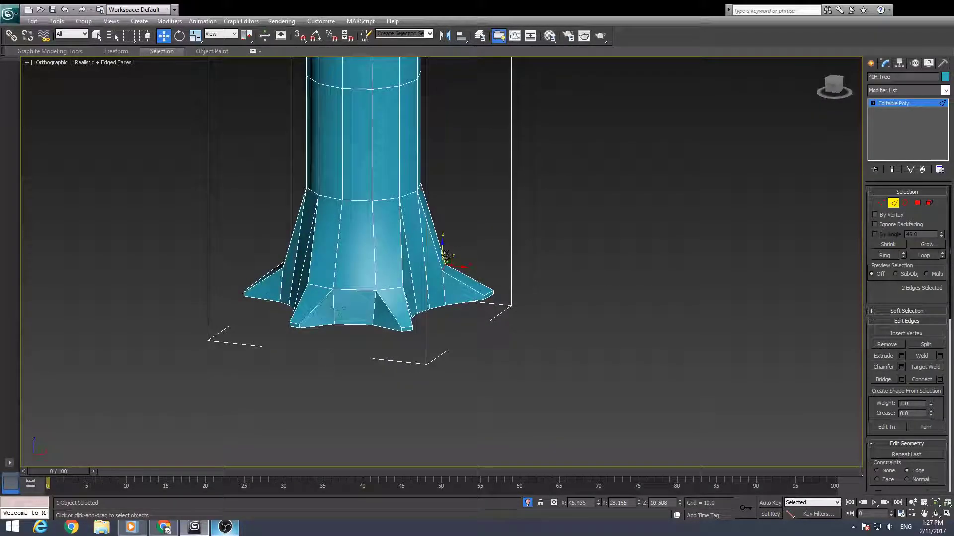
click(389, 297)
alt+middle_drag(319, 273, 319, 305)
click(241, 297)
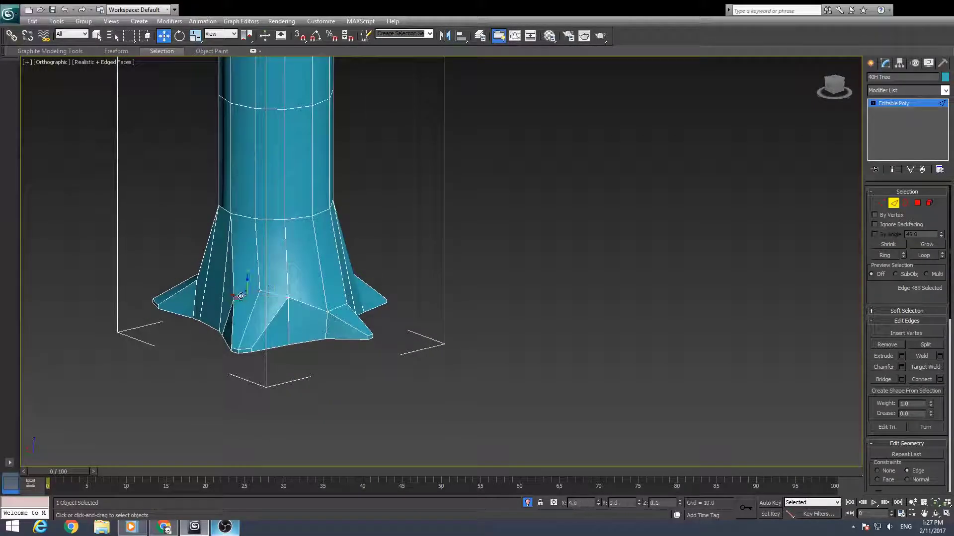
alt+middle_drag(240, 297, 370, 353)
click(310, 338)
click(245, 336)
Select the open border around the bottom of the roots and scale it slightly with constraints set to None
alt+middle_drag(244, 337, 355, 416)
scroll(355, 416, down, 2)
scroll(341, 410, up, 4)
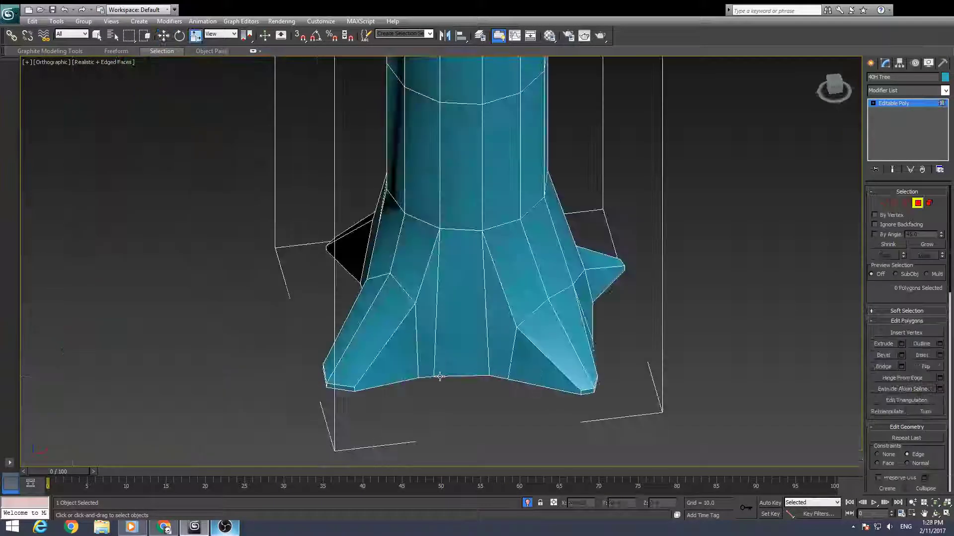
key(3)
click(440, 375)
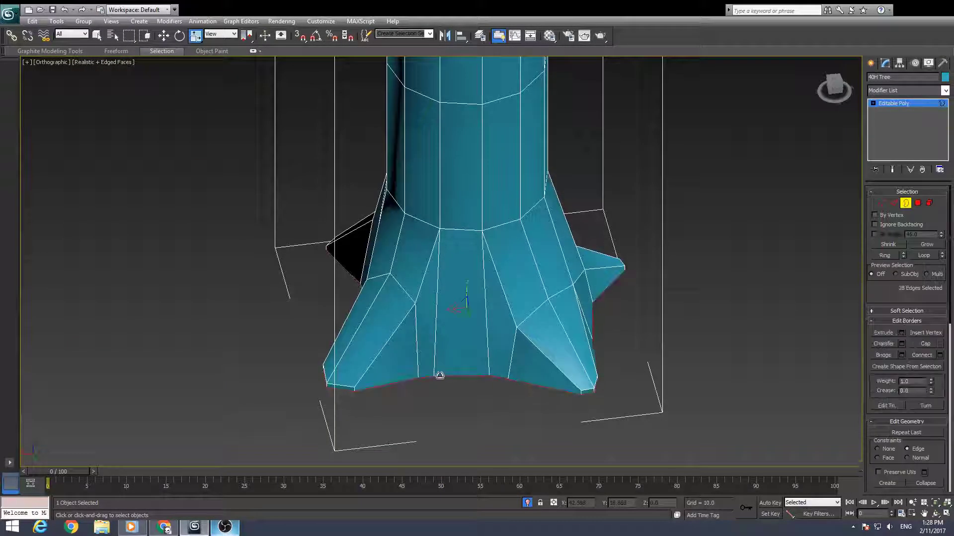
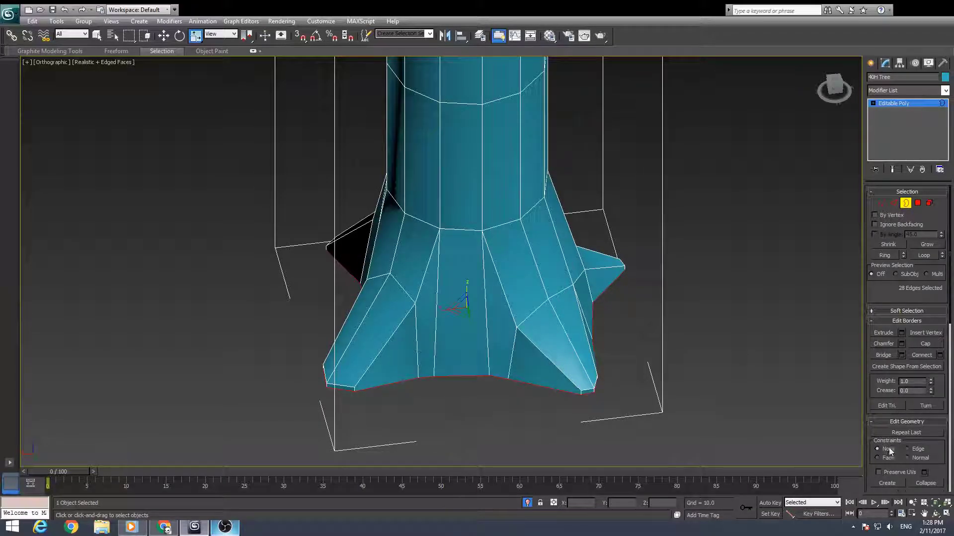
drag(461, 306, 462, 303)
alt+middle_drag(439, 330, 556, 287)
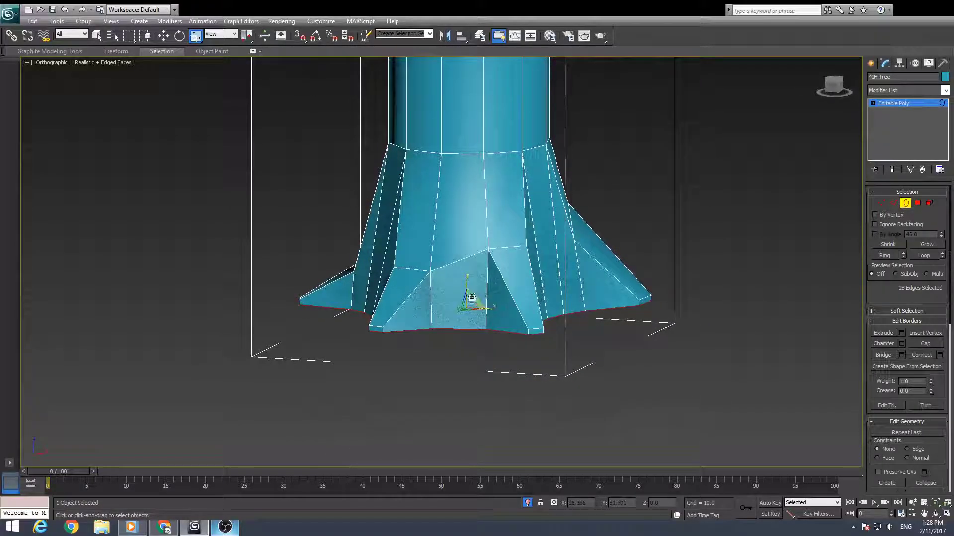
Scale the bottom border slightly in the horizontal plane from the top view
key(t)
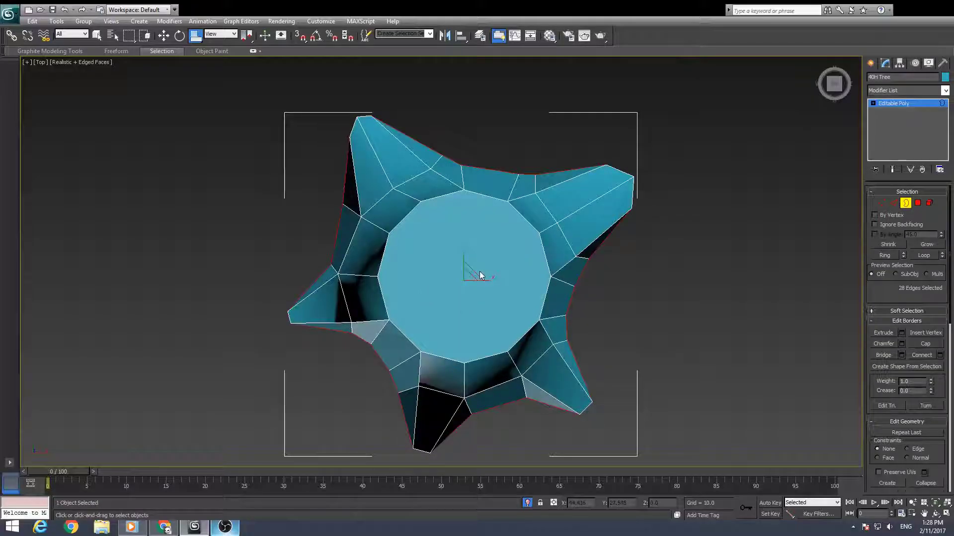
drag(473, 274, 473, 276)
alt+middle_drag(397, 343, 454, 283)
scroll(453, 283, down, 6)
alt+middle_drag(408, 318, 446, 340)
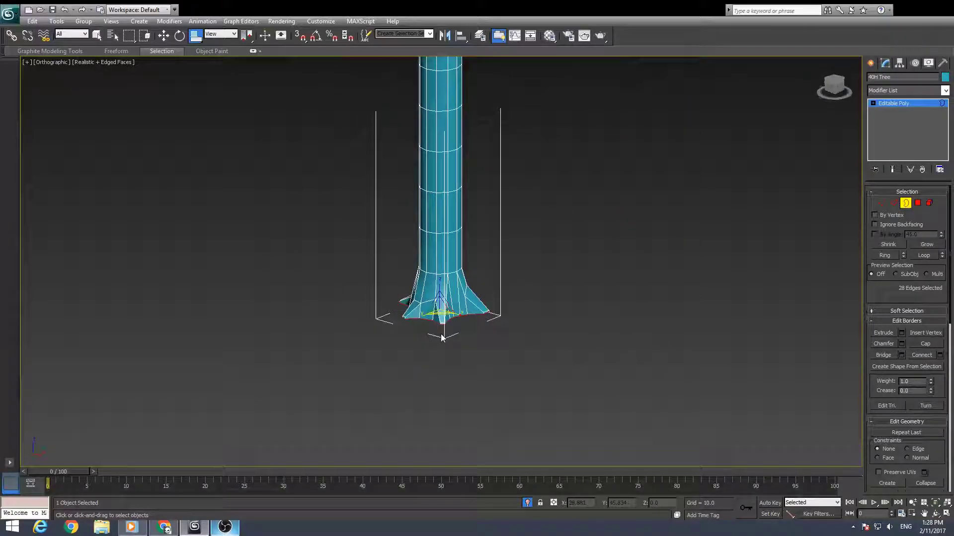
Select the complete edge loop where the trunk meets the roots and rotate it slightly about the vertical axis
key(3)
key(3)
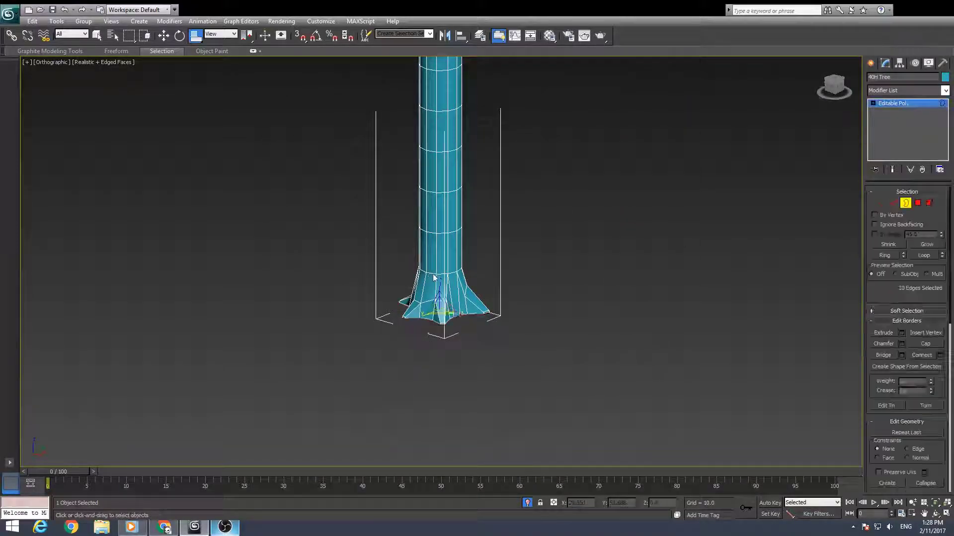
key(2)
click(433, 277)
key(w)
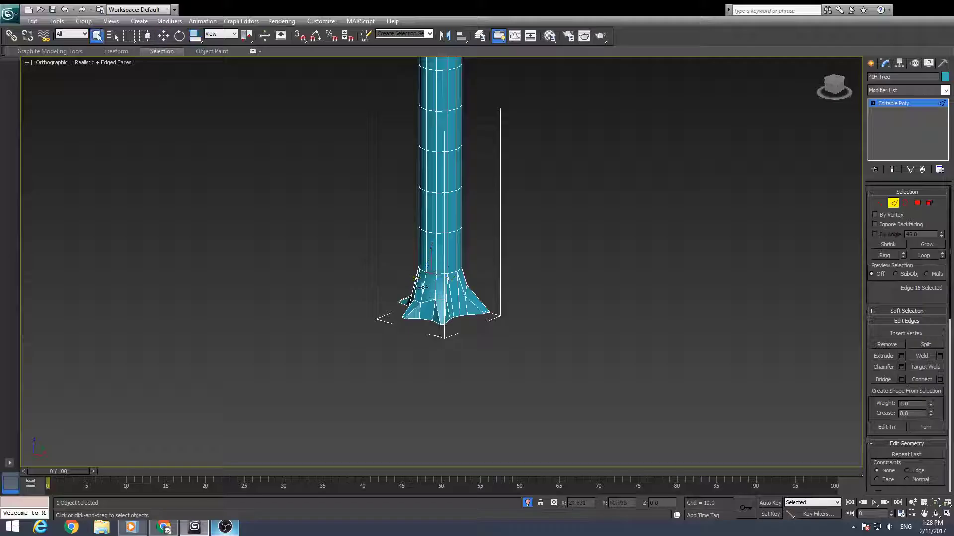
scroll(427, 298, up, 4)
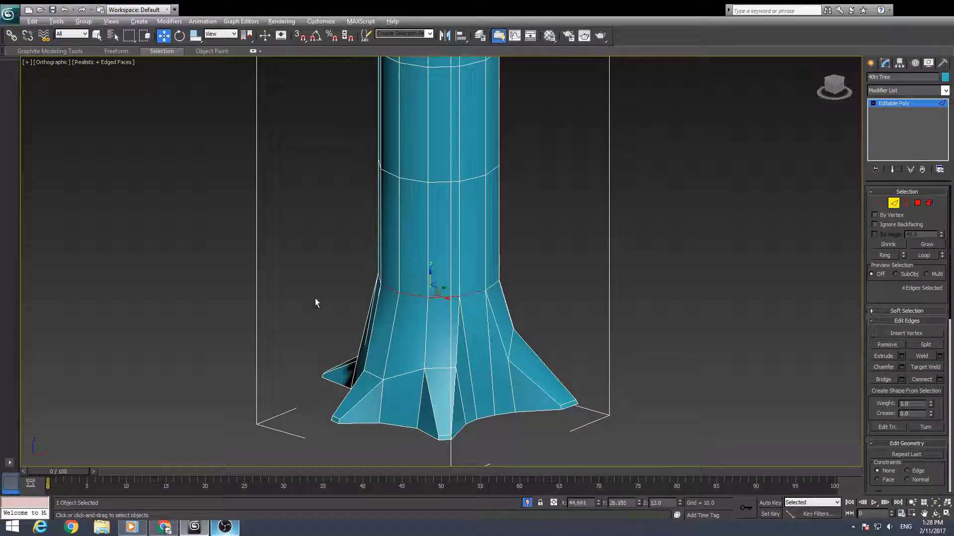
alt+middle_drag(314, 300, 432, 304)
alt+middle_drag(350, 308, 448, 299)
ctrl+click(359, 308)
ctrl+click(349, 300)
alt+middle_drag(333, 317, 489, 320)
ctrl+click(395, 311)
ctrl+click(370, 309)
key(e)
drag(406, 305, 419, 300)
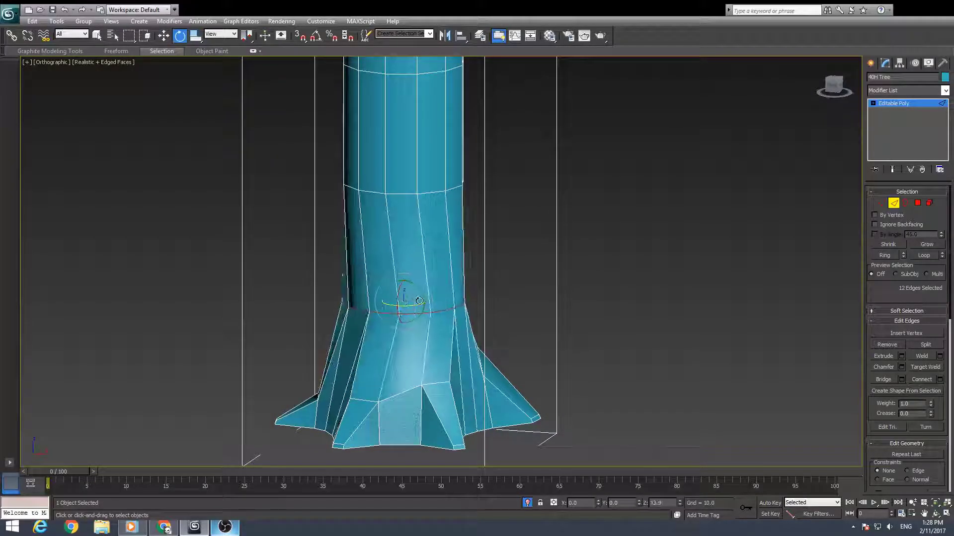
Twist the trunk further by rotating the successive edge loops above about the vertical axis
click(924, 255)
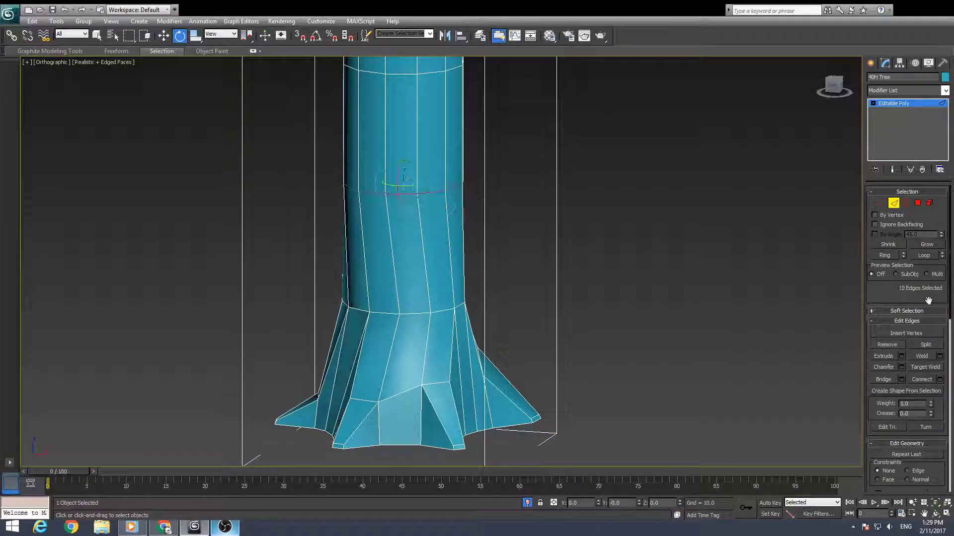
drag(406, 185, 433, 184)
middle_drag(392, 285, 403, 379)
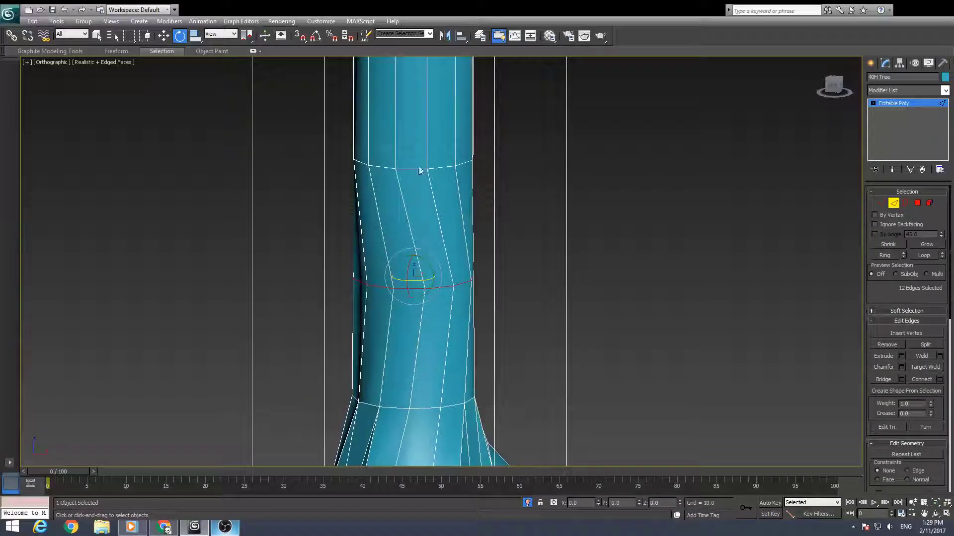
drag(416, 161, 456, 165)
scroll(456, 165, down, 5)
alt+middle_drag(512, 373, 370, 373)
scroll(391, 326, up, 5)
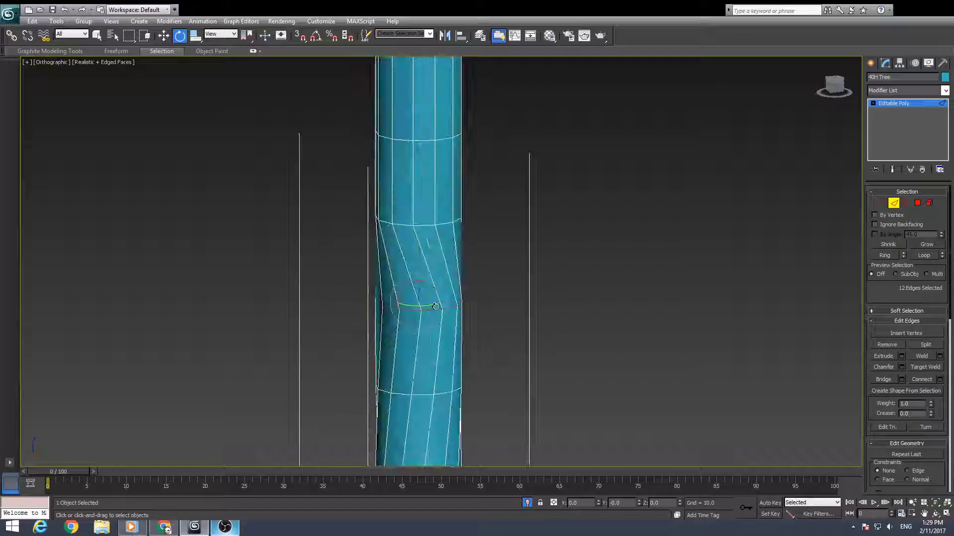
Widen the lower trunk by scaling up the vertex rings above the roots, progressively less with height
key(l)
key(z)
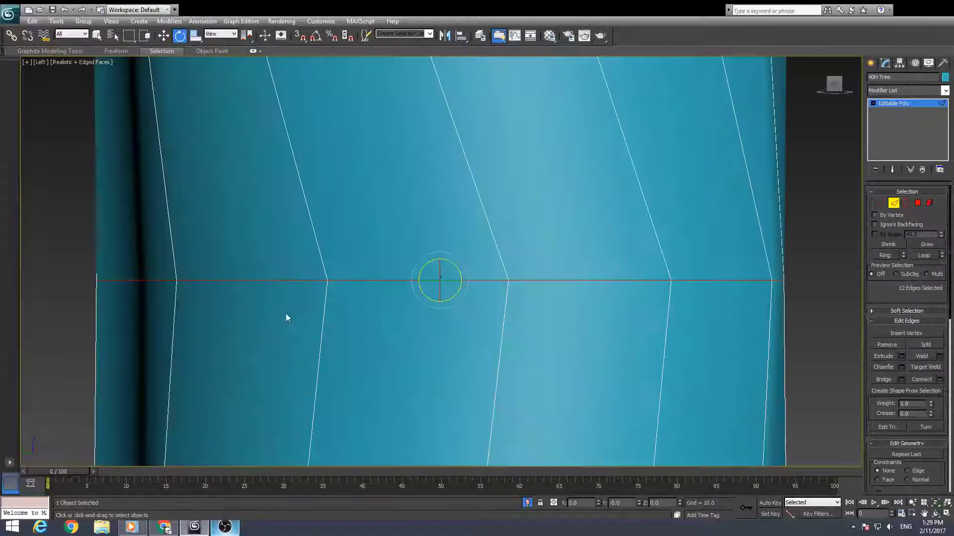
scroll(285, 316, down, 10)
key(1)
drag(385, 236, 490, 202)
key(f)
scroll(407, 358, up, 2)
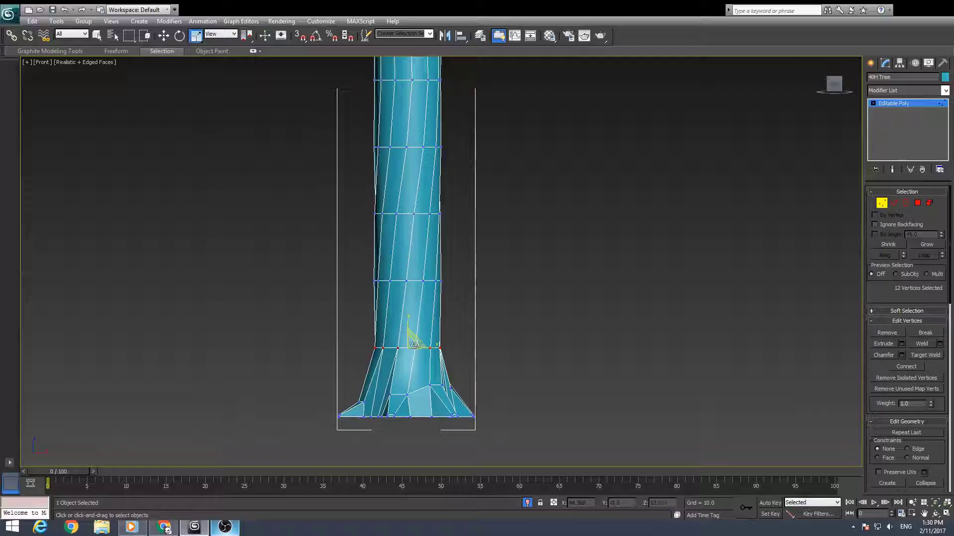
drag(413, 344, 419, 342)
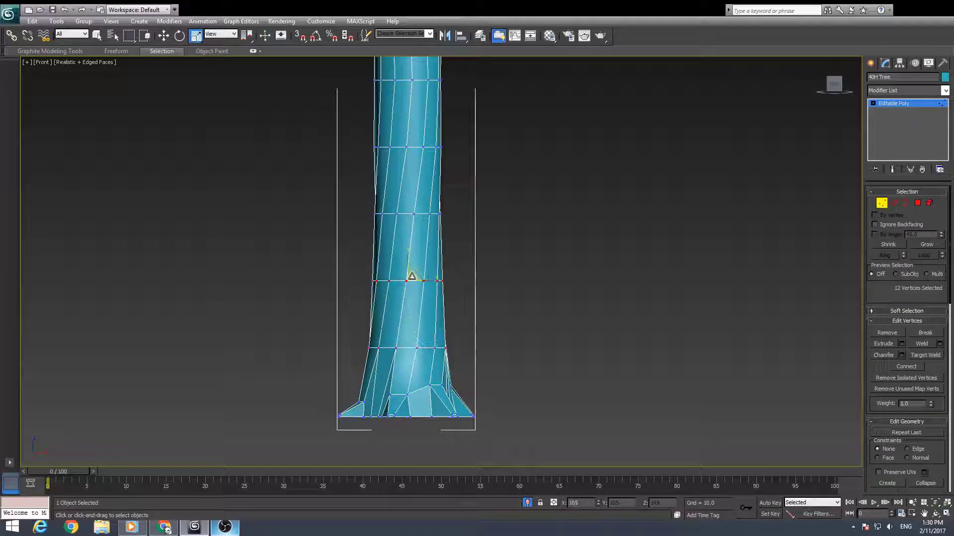
middle_drag(407, 212, 417, 353)
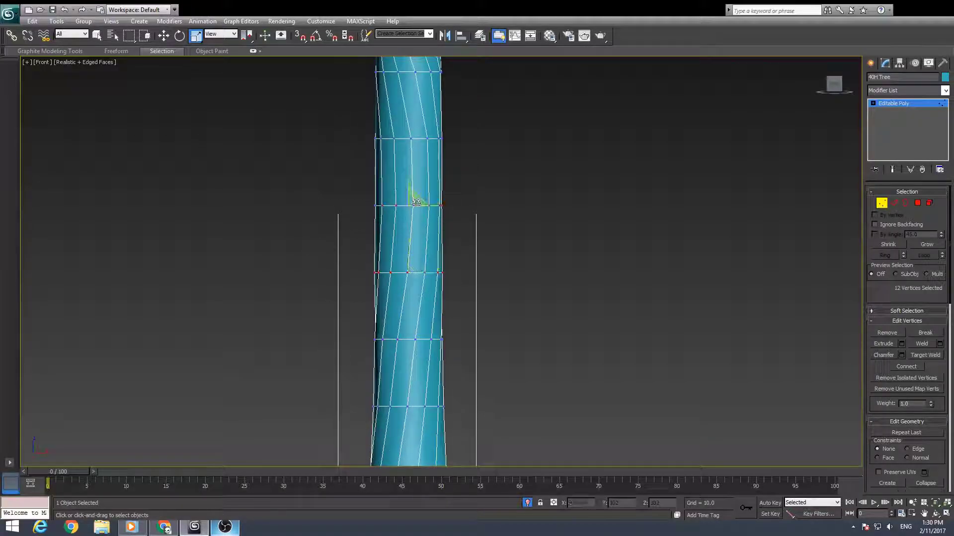
middle_drag(413, 225, 399, 245)
scroll(410, 358, down, 3)
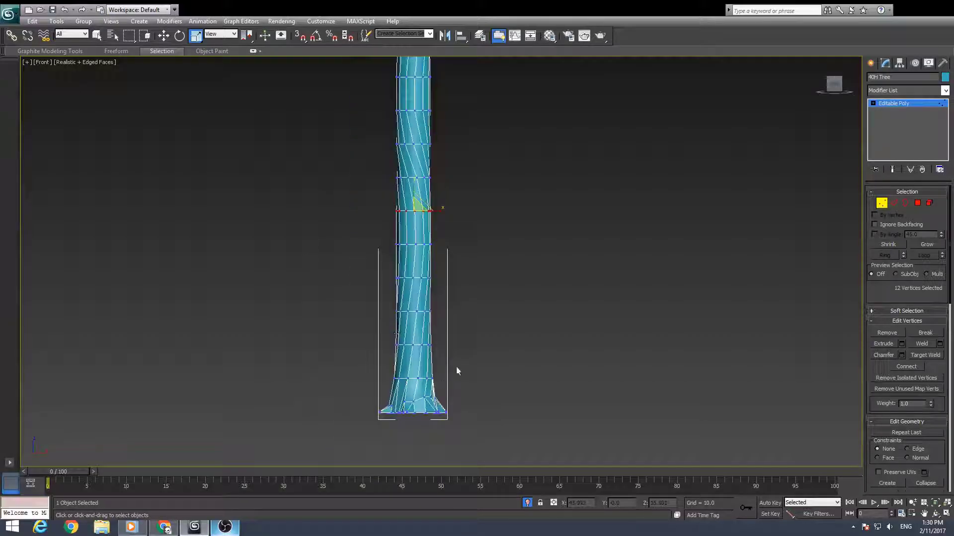
Tilt the trunk's vertex rings slightly one after another up to its top, using the left view
scroll(455, 373, up, 3)
drag(393, 237, 405, 238)
middle_drag(393, 237, 396, 321)
drag(327, 248, 438, 275)
drag(389, 255, 398, 256)
middle_drag(391, 182, 397, 291)
drag(330, 223, 398, 243)
middle_drag(398, 243, 389, 313)
middle_drag(389, 219, 398, 308)
drag(330, 144, 439, 171)
alt+middle_drag(392, 149, 400, 159)
drag(400, 159, 392, 169)
scroll(294, 248, down, 5)
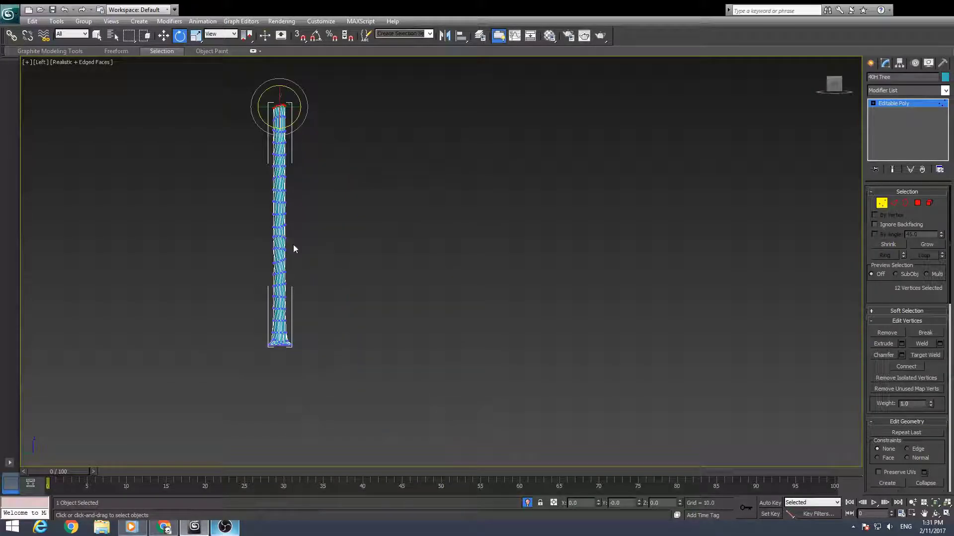
Bend the trunk irregularly in the front view by rotating and shifting the vertex rings above successively higher levels
key(f)
key(z)
scroll(461, 247, down, 10)
middle_drag(460, 398, 401, 240)
scroll(400, 240, down, 4)
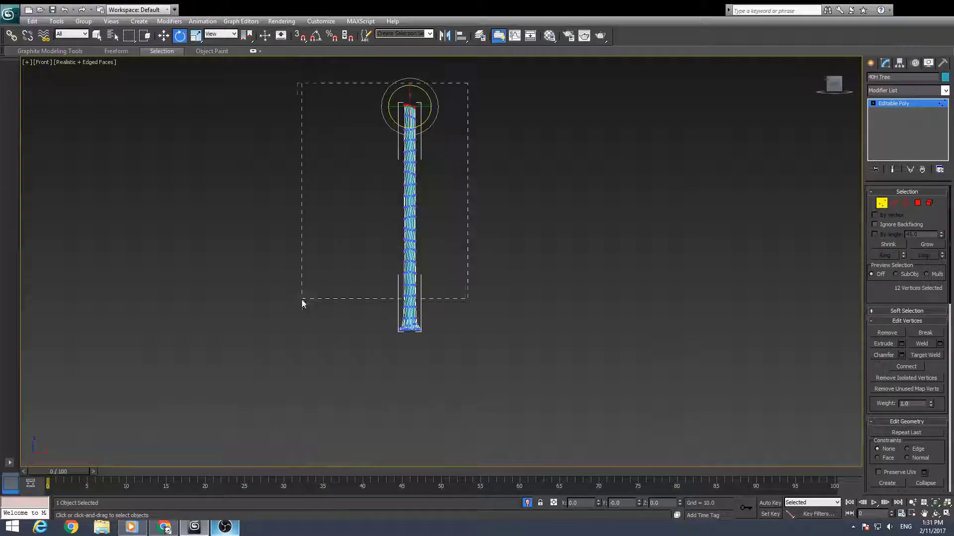
scroll(411, 311, up, 4)
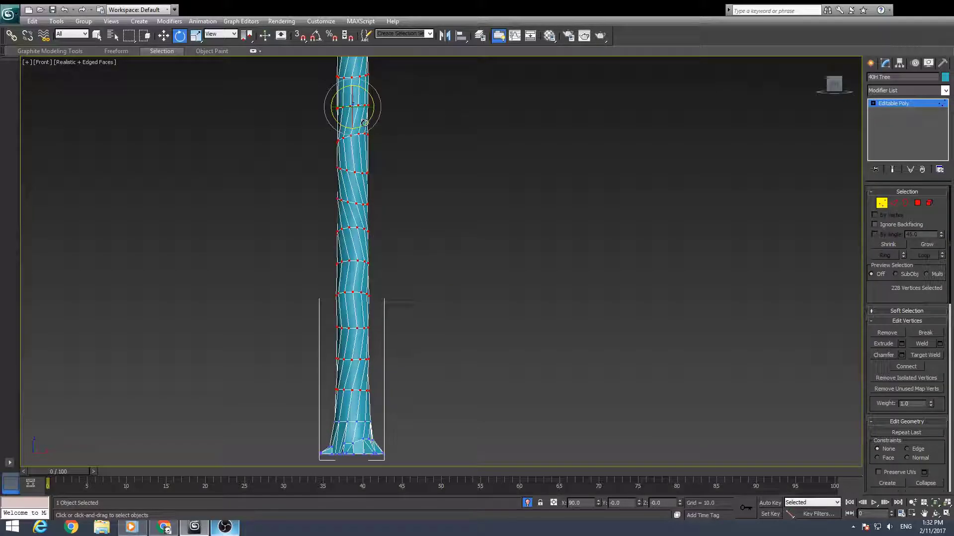
mouse_move(365, 123)
mouse_down()
mouse_move(366, 131)
mouse_move(365, 107)
mouse_up()
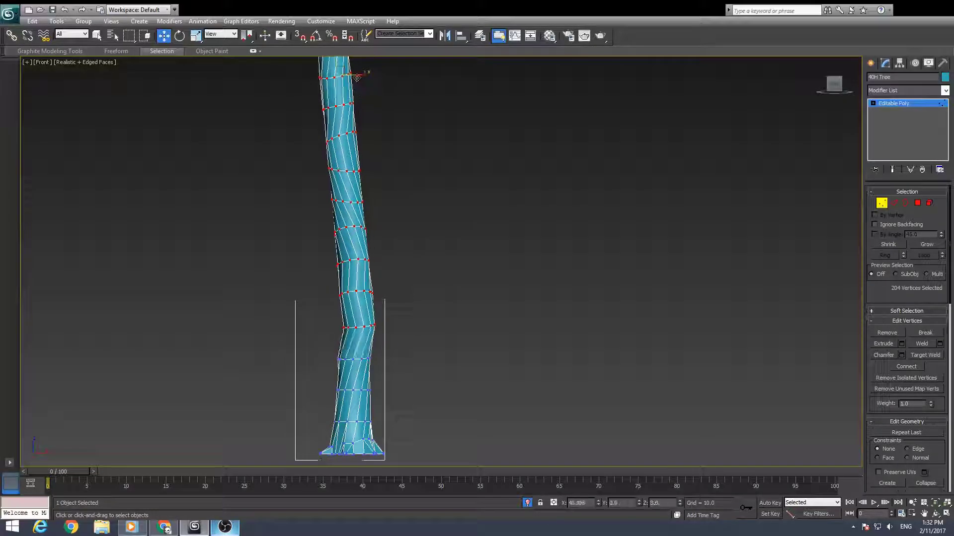
middle_drag(352, 158, 376, 218)
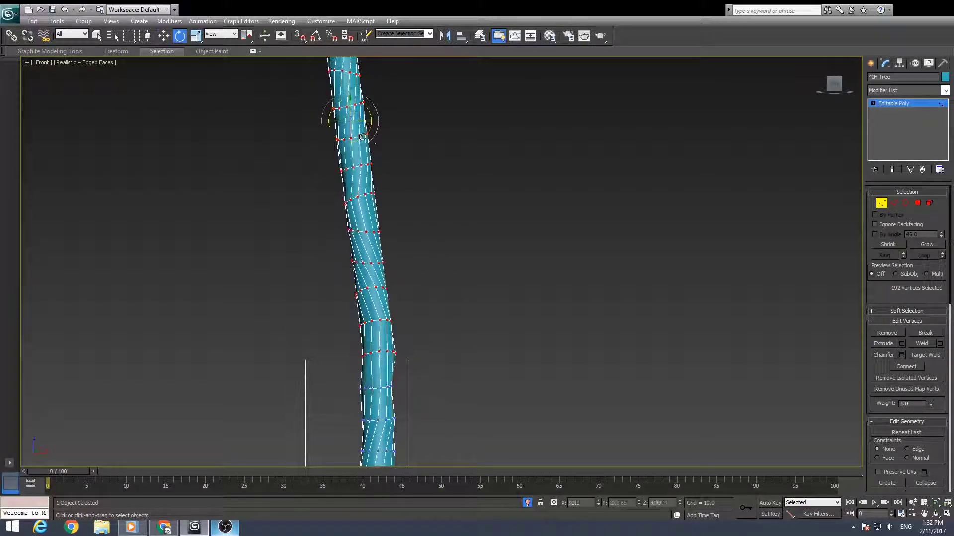
drag(371, 122, 361, 122)
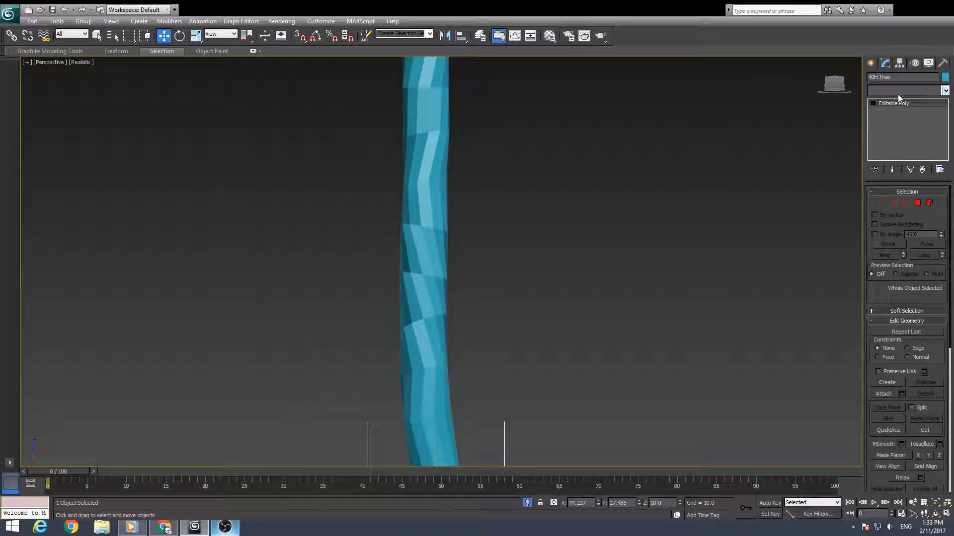
Add a Noise modifier to the tree with scale 1.0 and strength 0.2 on X, Y and Z
key(n)
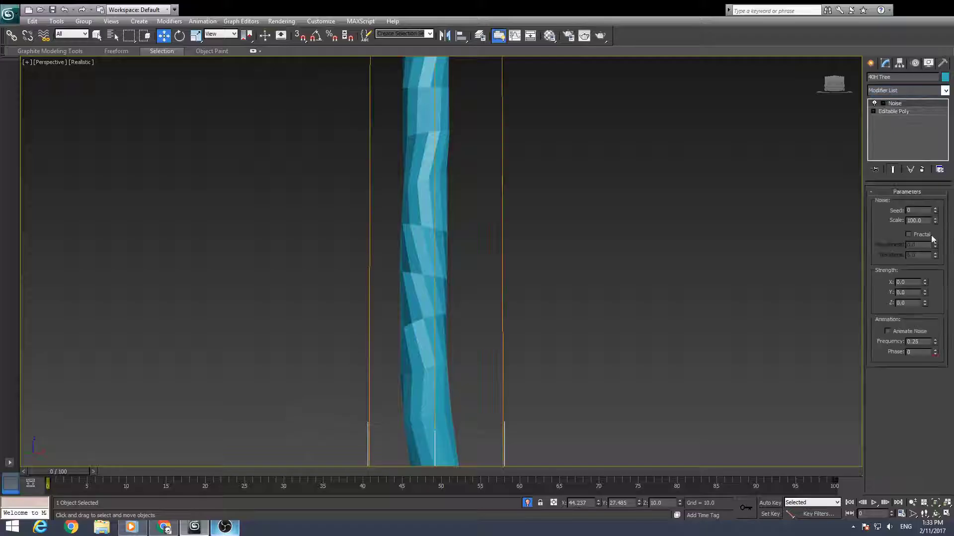
text(.)
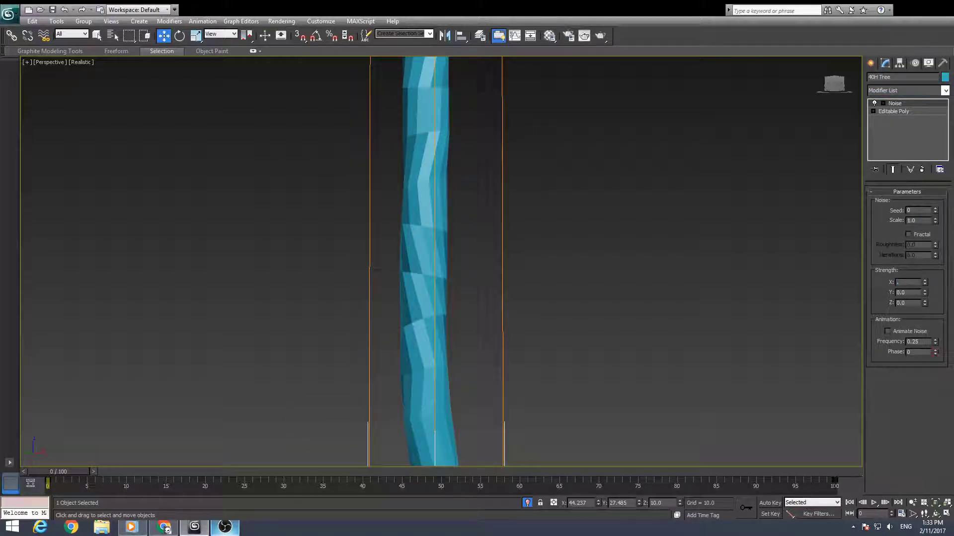
text(2)
key(Tab)
text(.2)
key(Tab)
text(.2)
middle_drag(405, 296, 611, 213)
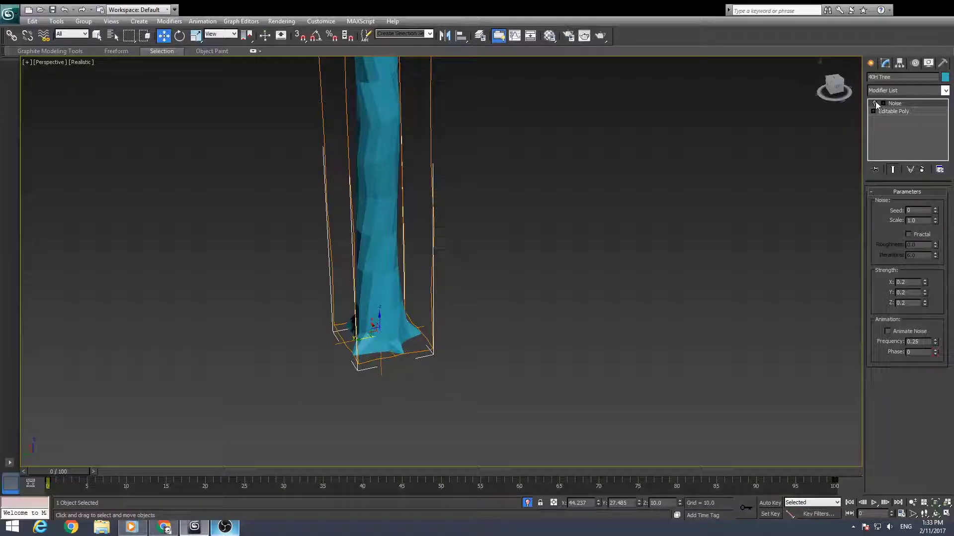
Set the Noise scale to 0.02 and enable Fractal
drag(935, 220, 915, 156)
click(935, 218)
click(909, 234)
alt+middle_drag(499, 291, 459, 309)
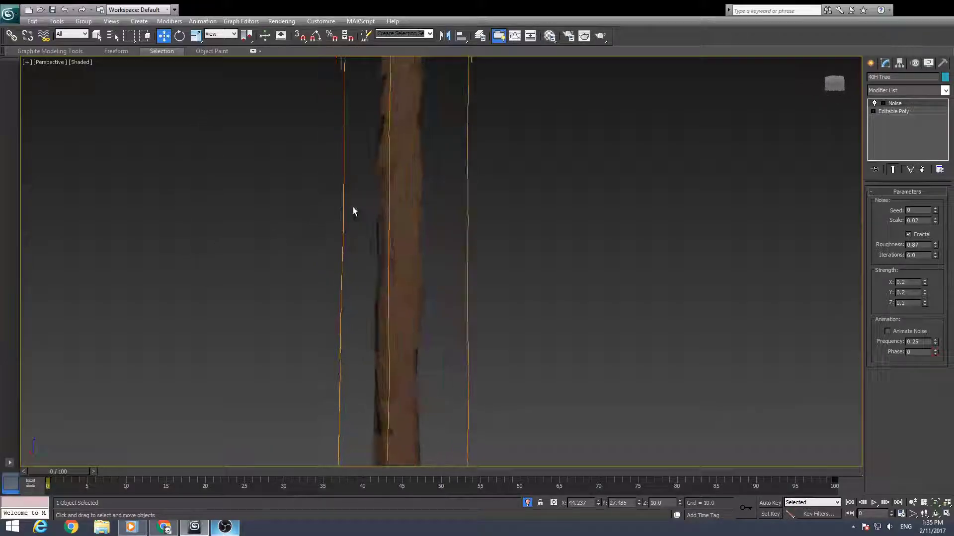
Exit isolation and clone the tree about 10 units along the Y axis, beside the shorter post
key(z)
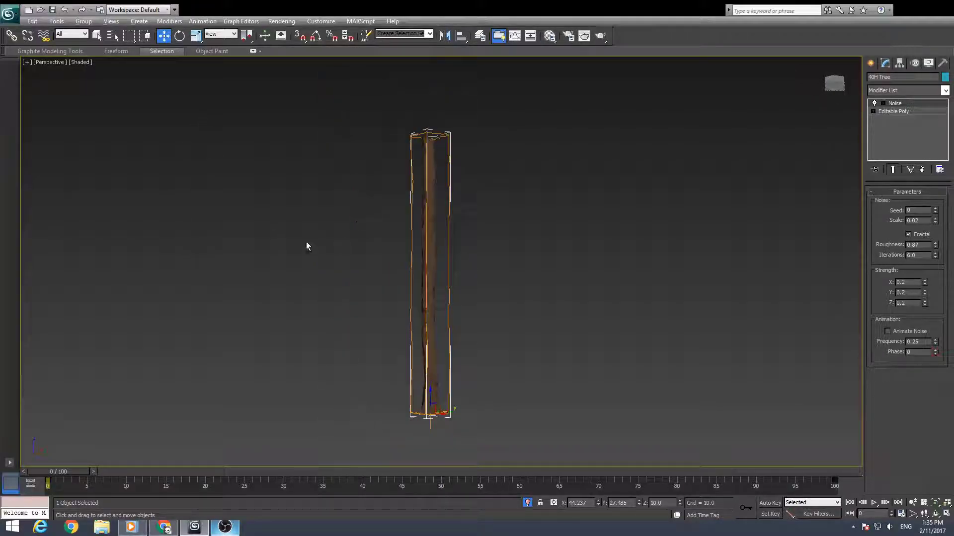
alt+middle_drag(306, 243, 385, 264)
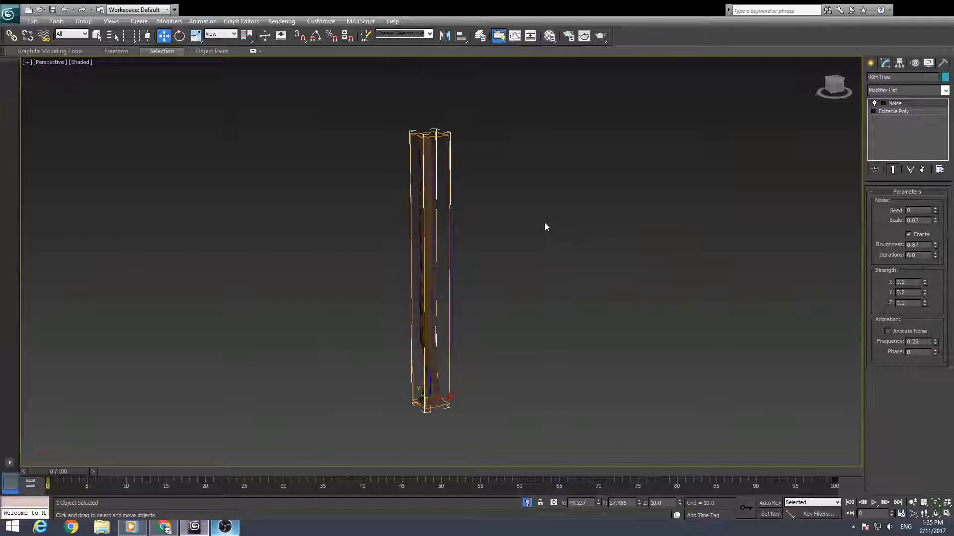
click(527, 503)
middle_drag(455, 240, 485, 375)
click(295, 166)
middle_drag(288, 166, 297, 238)
click(269, 149)
shift+drag(265, 407, 354, 405)
click(469, 315)
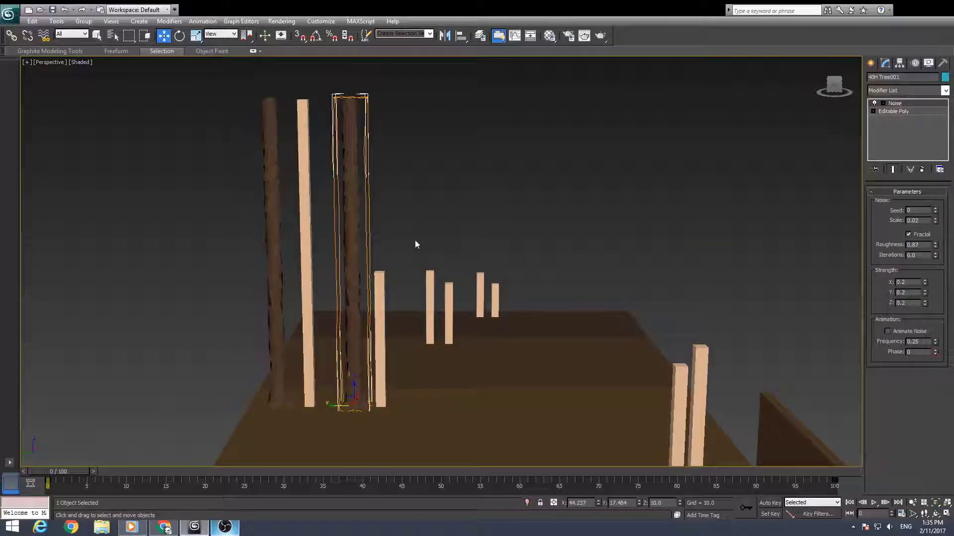
Delete the lower polygons of the cloned tree and move the remaining trunk section down about 18.8 units to the ground
click(889, 111)
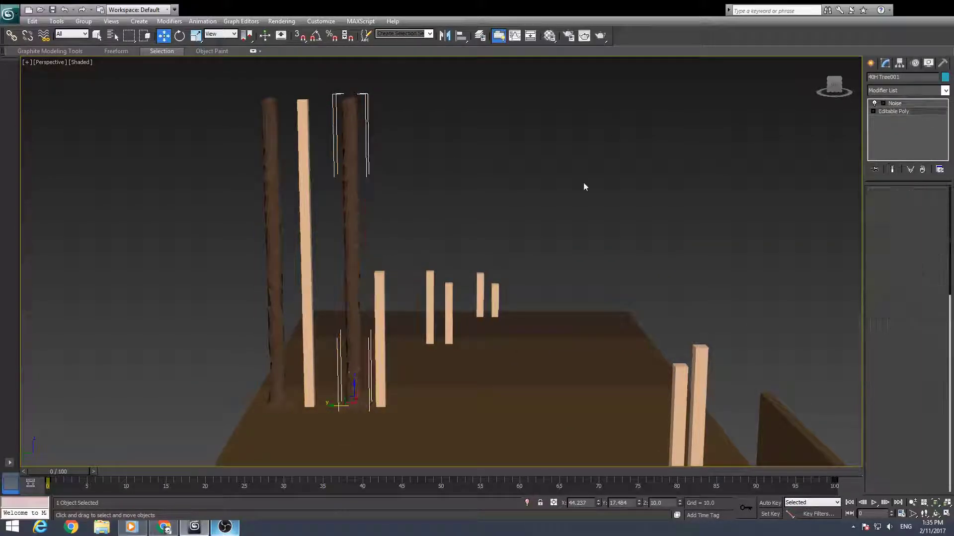
key(4)
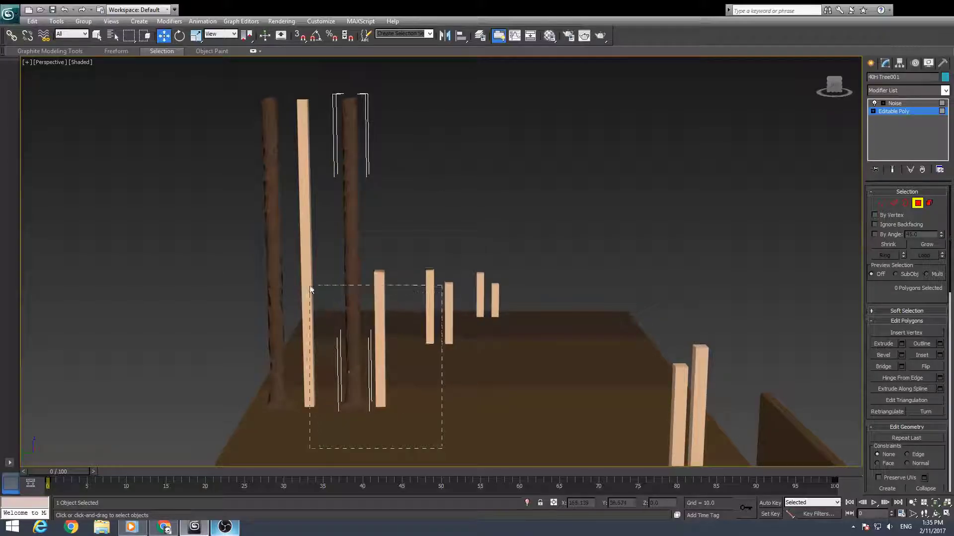
key(Delete)
drag(447, 78, 321, 332)
drag(351, 168, 353, 312)
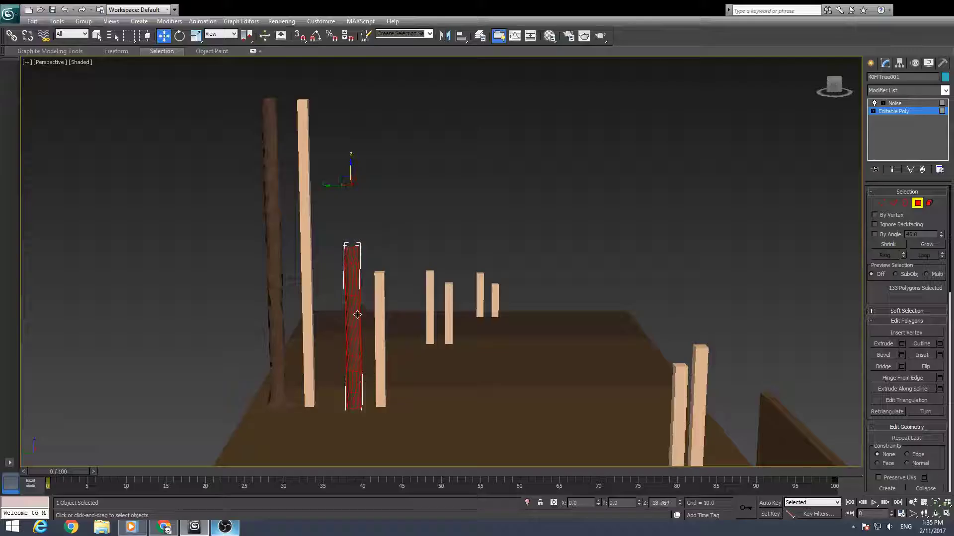
key(f)
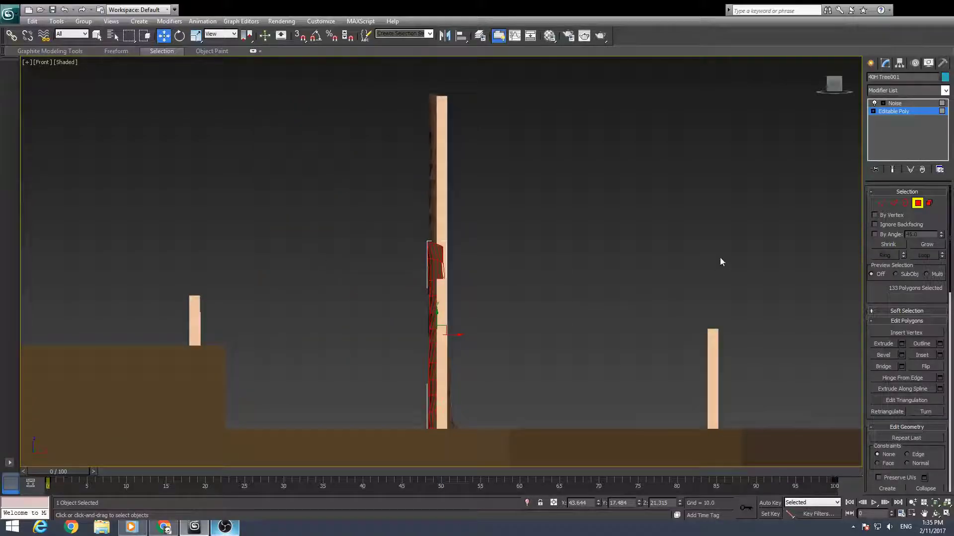
key(4)
Isolate the shortened trunk with its neighbouring post and remove the stray polygons at the trunk's top end
alt+middle_drag(455, 269, 440, 319)
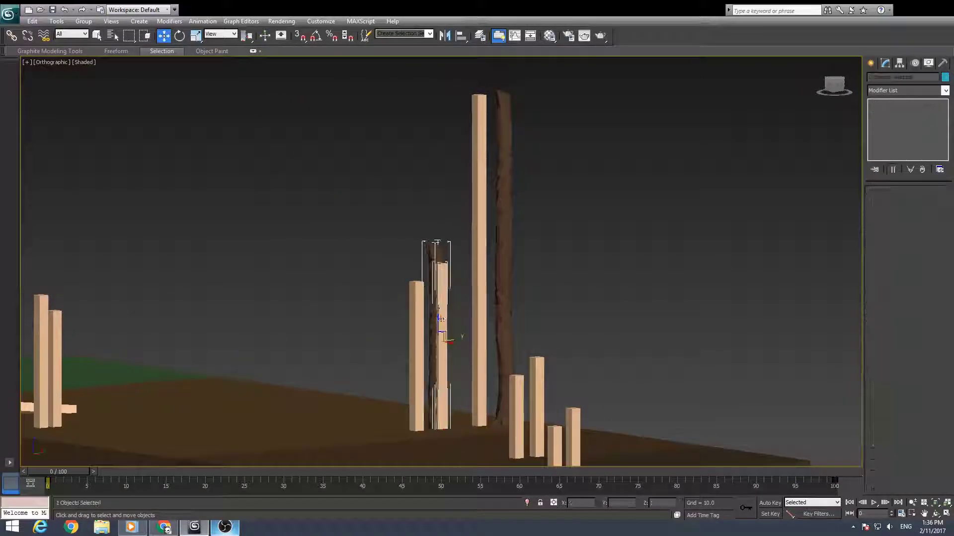
key(z)
click(347, 308)
click(435, 123)
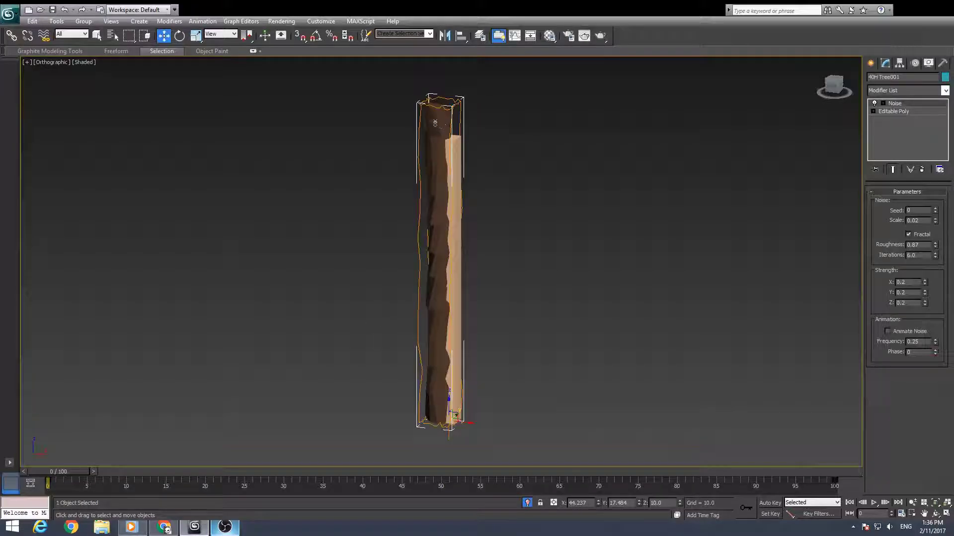
click(894, 112)
click(444, 118)
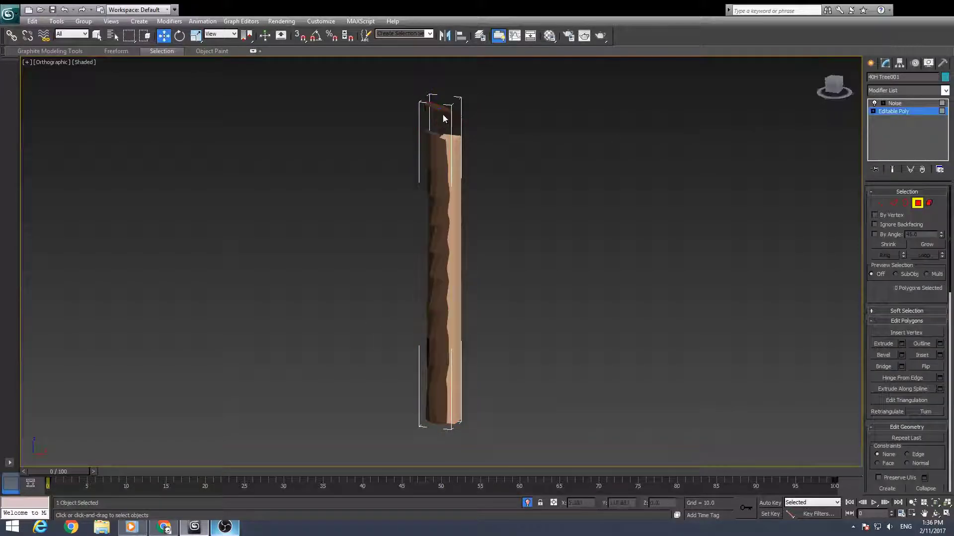
Select the open border at the shortened trunk's bottom and flatten it by scaling it vertically in the front view
alt+middle_drag(430, 246, 451, 412)
key(3)
key(f)
scroll(443, 412, up, 5)
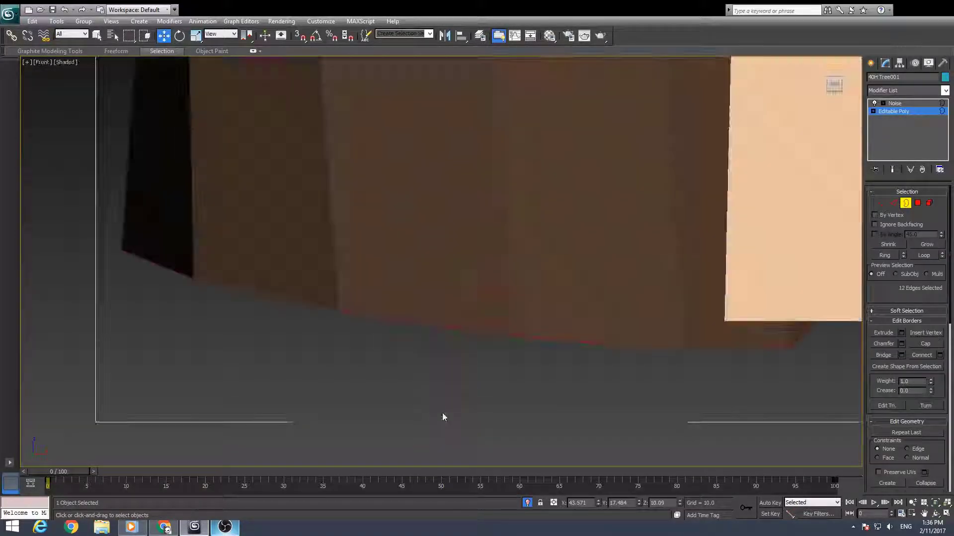
scroll(439, 398, down, 2)
key(r)
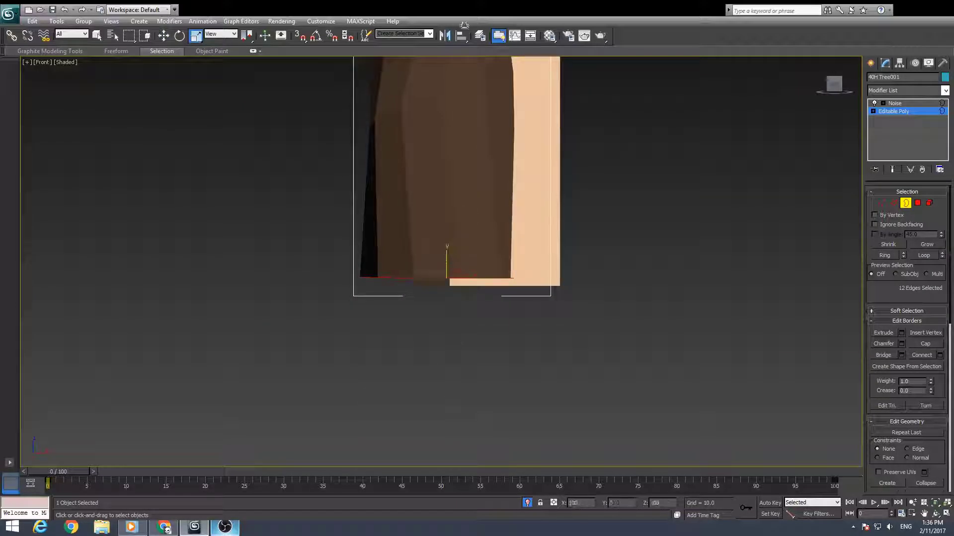
drag(469, 281, 273, 269)
Snap the trunk's bottom border level with the post's base and leave border editing in the left view
click(303, 37)
key(l)
scroll(463, 281, down, 3)
click(904, 209)
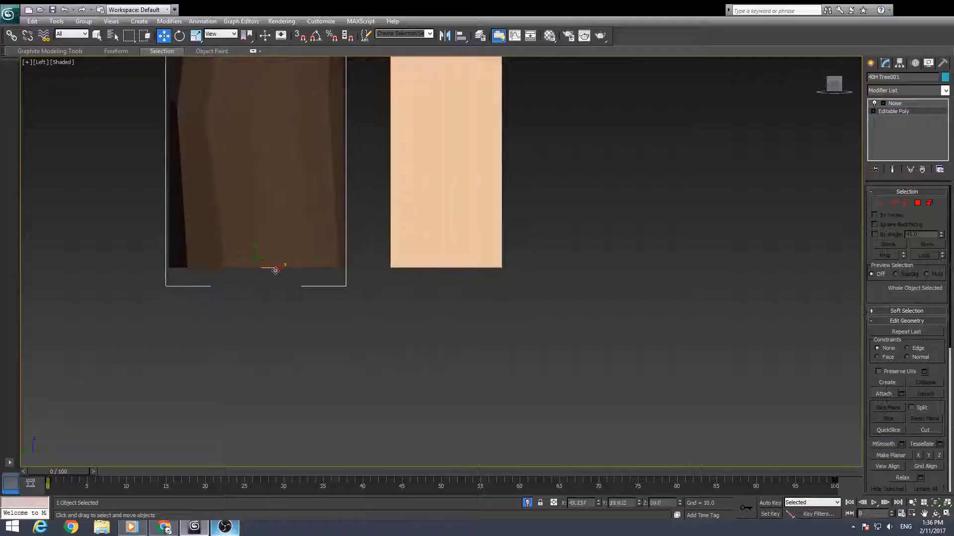
Connect the vertical edges around the bottom of the shortened trunk with a new horizontal edge loop above the base
key(2)
drag(376, 175, 65, 225)
key(F3)
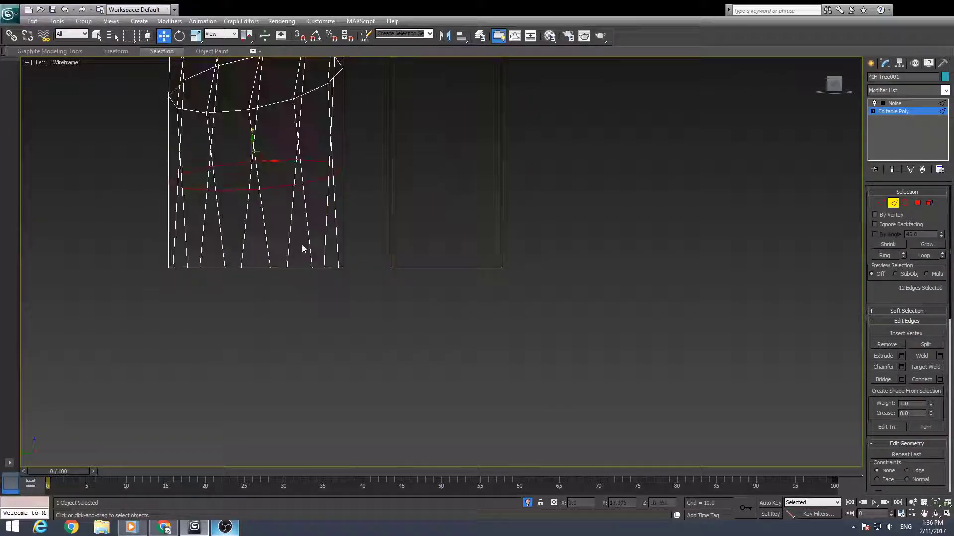
key(r)
key(F3)
alt+middle_drag(259, 171, 239, 275)
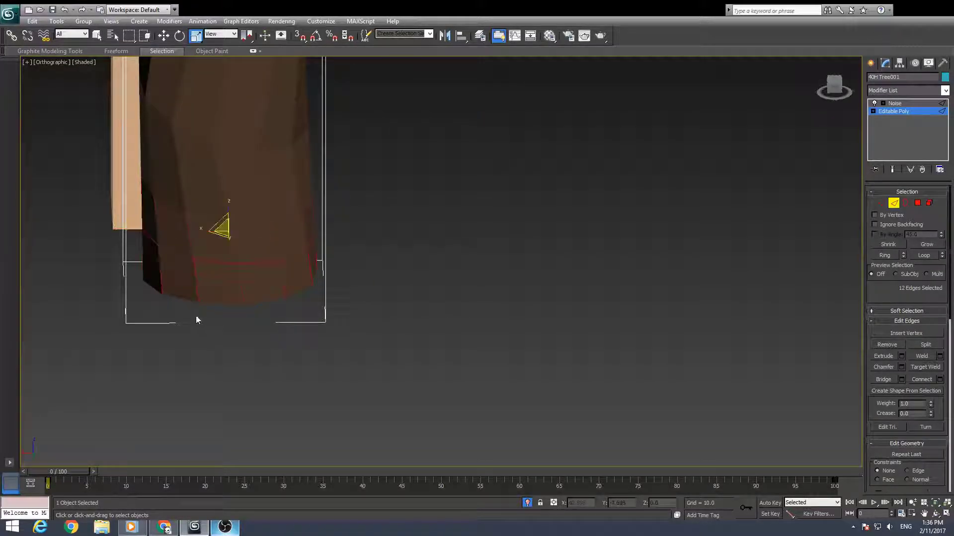
Delete alternating polygons of the lowest row around the trunk so that root-like tabs remain
key(4)
click(262, 279)
ctrl+click(242, 247)
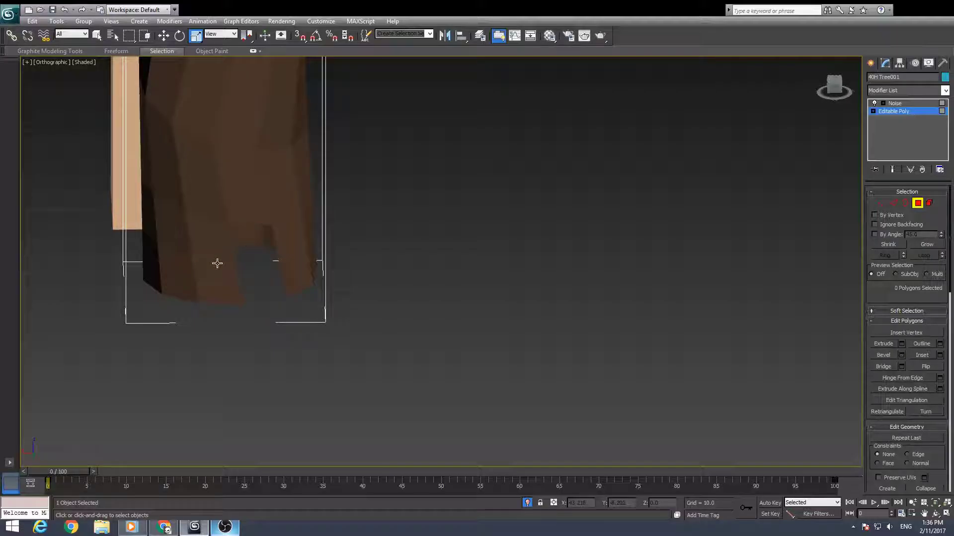
alt+middle_drag(217, 264, 251, 302)
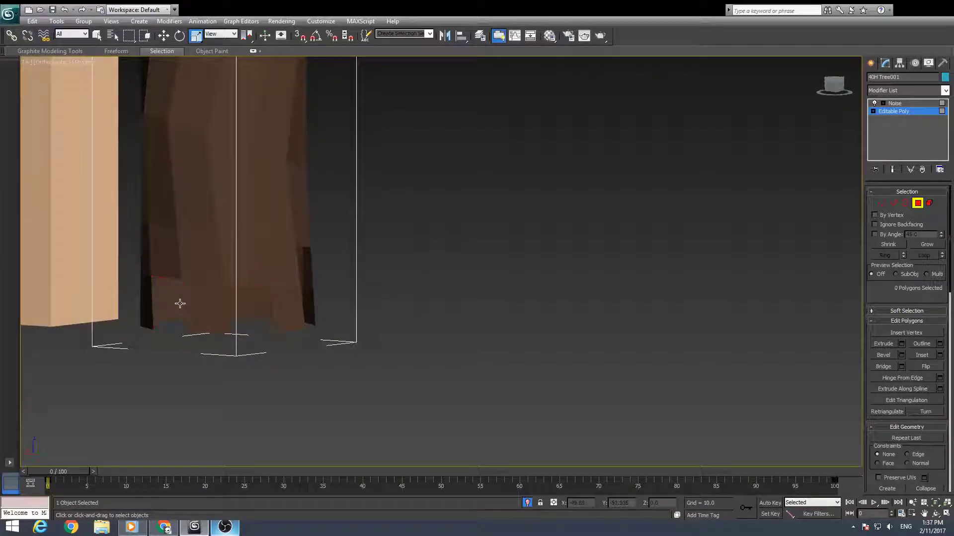
alt+middle_drag(180, 303, 213, 281)
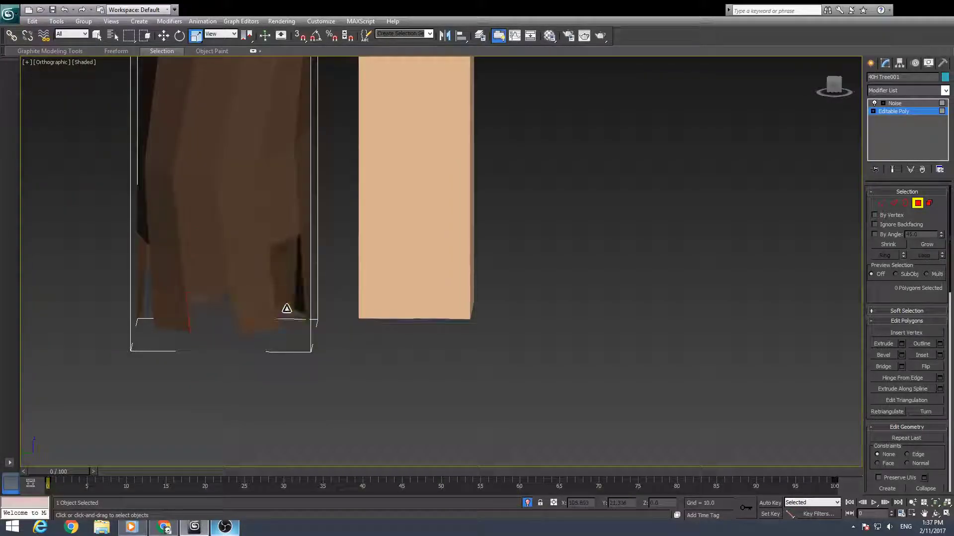
alt+middle_drag(287, 309, 273, 276)
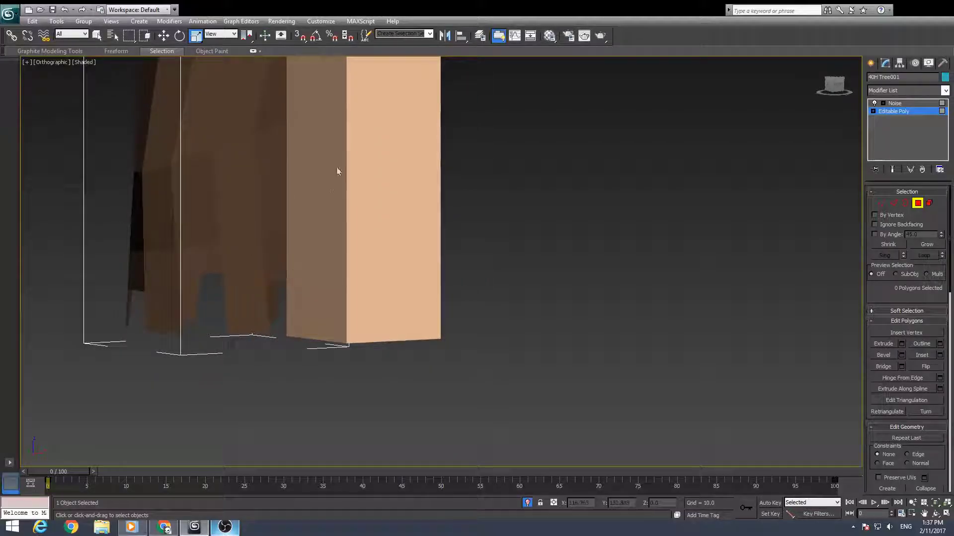
Isolate the trunk alone, show its edged faces and set the Edge constraint for moving its vertices
key(alt+q)
key(alt+q)
alt+middle_drag(418, 355, 451, 380)
scroll(451, 380, up, 5)
alt+middle_drag(378, 311, 257, 355)
key(1)
key(w)
scroll(244, 318, up, 5)
middle_drag(368, 332, 384, 331)
click(326, 377)
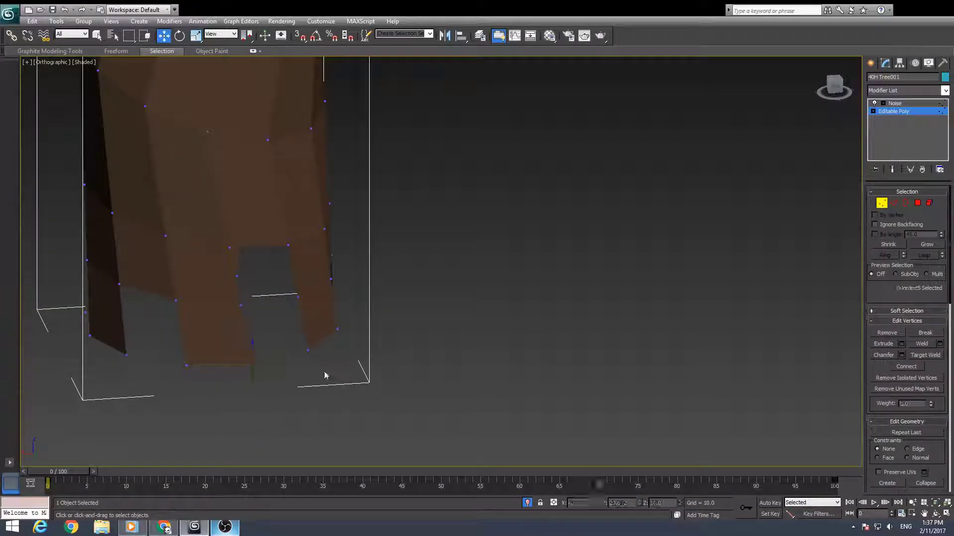
click(252, 364)
key(F4)
scroll(920, 387, down, 3)
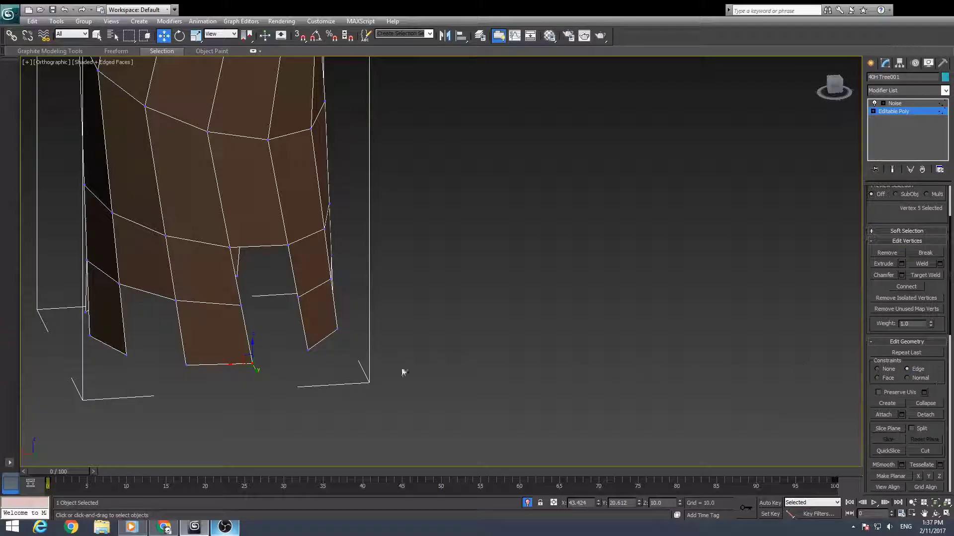
Slide vertices along their edges to taper the root tabs at the trunk's base and pinch the gaps between them
click(176, 300)
alt+middle_drag(176, 300, 232, 325)
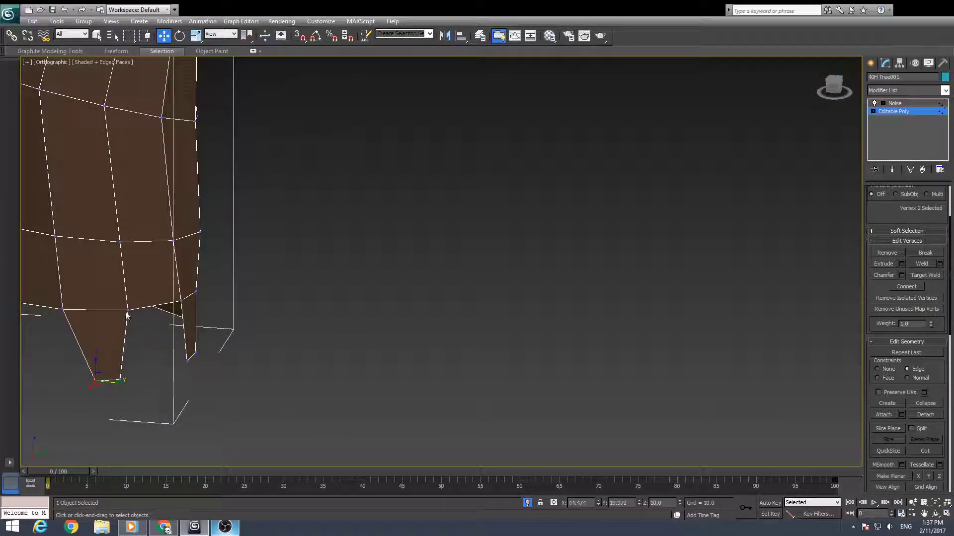
alt+middle_drag(132, 311, 284, 378)
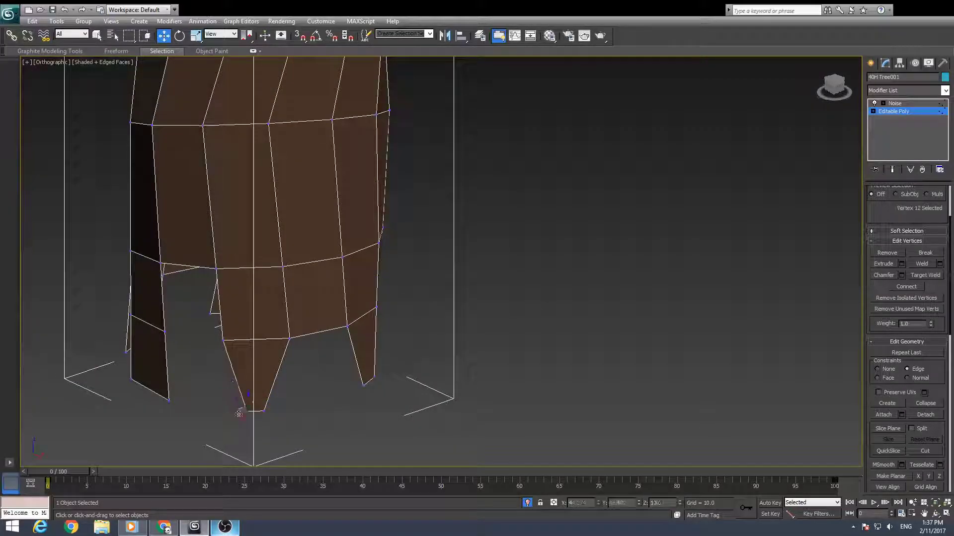
drag(232, 413, 242, 413)
alt+middle_drag(242, 412, 283, 410)
drag(220, 276, 205, 284)
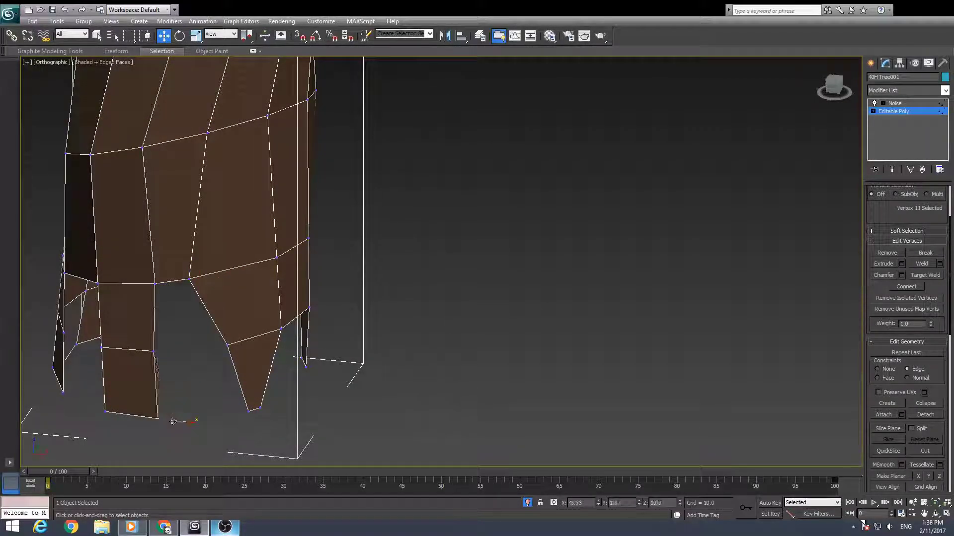
alt+middle_drag(178, 423, 127, 428)
middle_drag(102, 358, 227, 325)
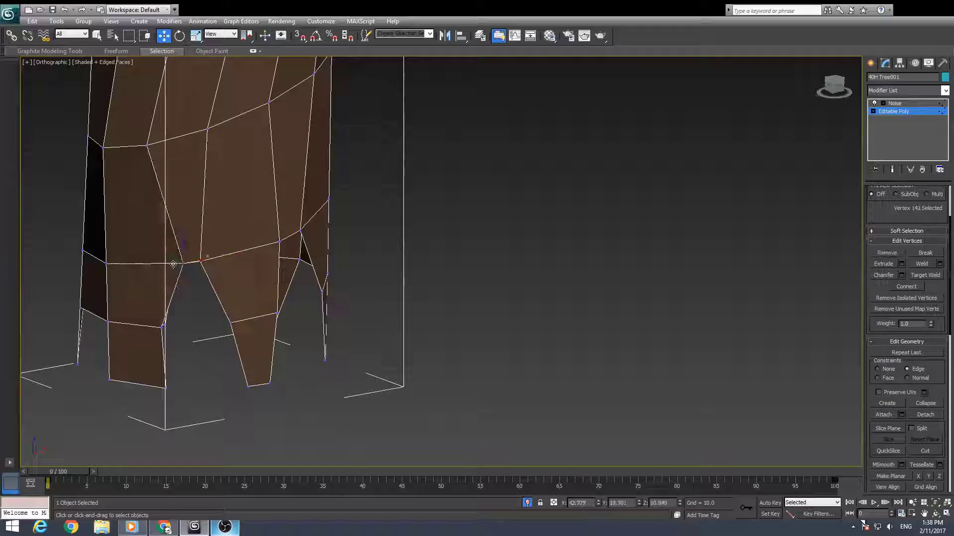
click(156, 387)
drag(156, 387, 153, 387)
alt+middle_drag(153, 386, 196, 388)
drag(101, 385, 106, 386)
middle_drag(82, 390, 219, 386)
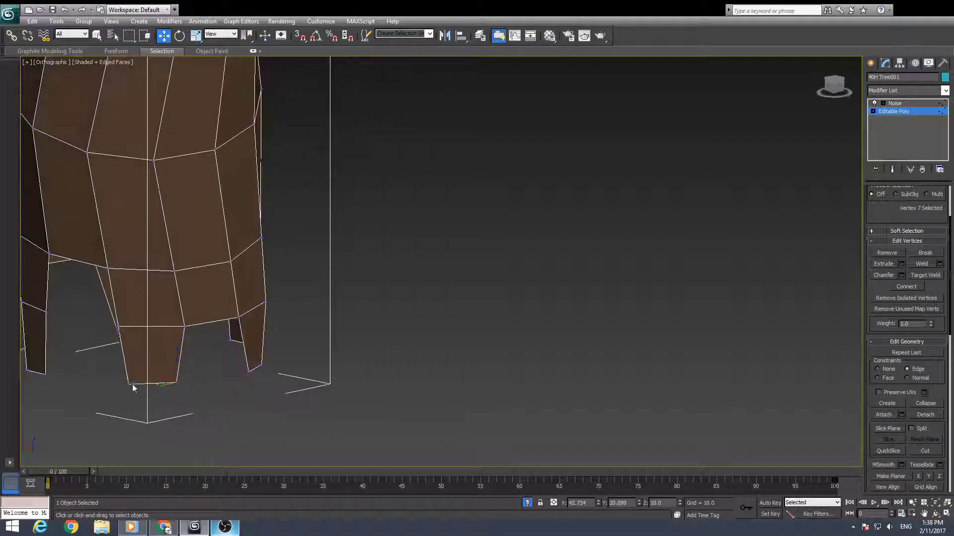
drag(132, 387, 135, 387)
scroll(135, 387, down, 2)
alt+middle_drag(135, 388, 181, 385)
click(205, 268)
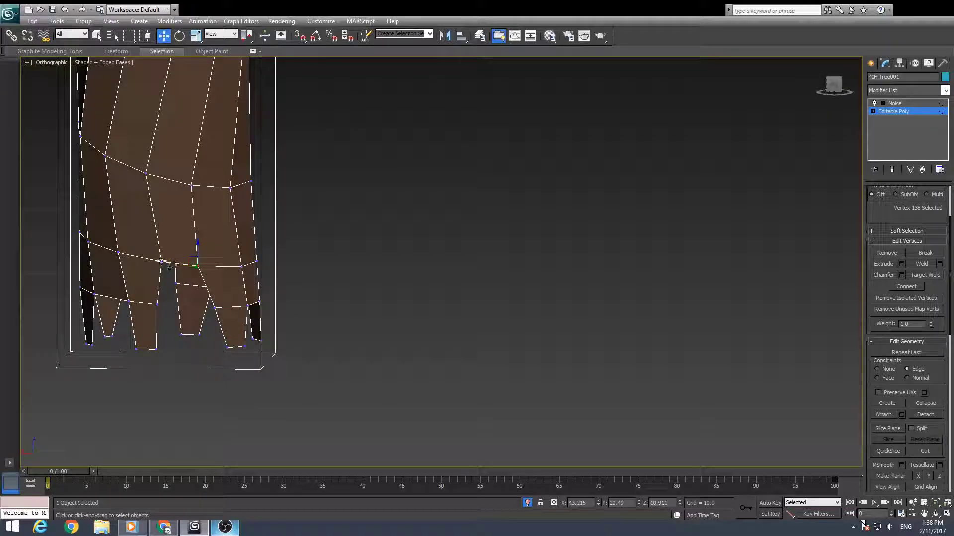
drag(156, 352, 150, 352)
scroll(205, 370, down, 2)
Set the constraint to None and scale the 12 bottom root-tip vertices outward to flare the roots
alt+middle_drag(288, 331, 329, 325)
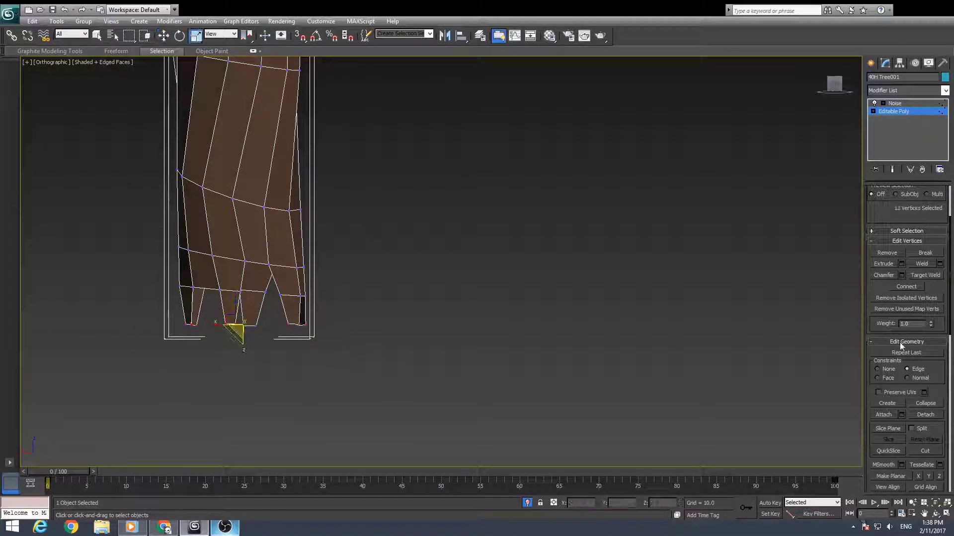
click(877, 369)
alt+middle_drag(218, 311, 226, 336)
drag(238, 327, 244, 311)
key(t)
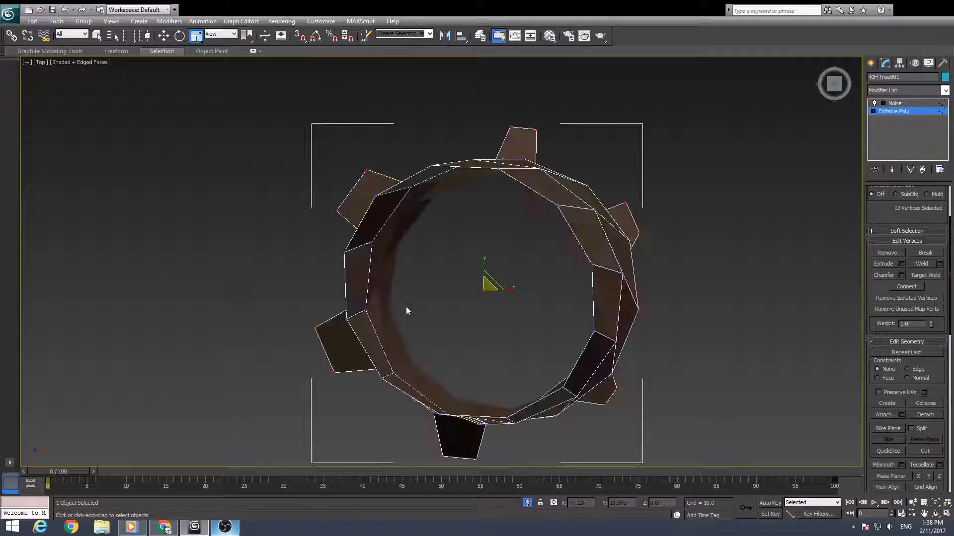
drag(488, 286, 489, 279)
Select the ring of 12 vertices just above the root tips and scale it outward in the top view
alt+middle_drag(489, 279, 454, 231)
key(F3)
drag(647, 194, 320, 255)
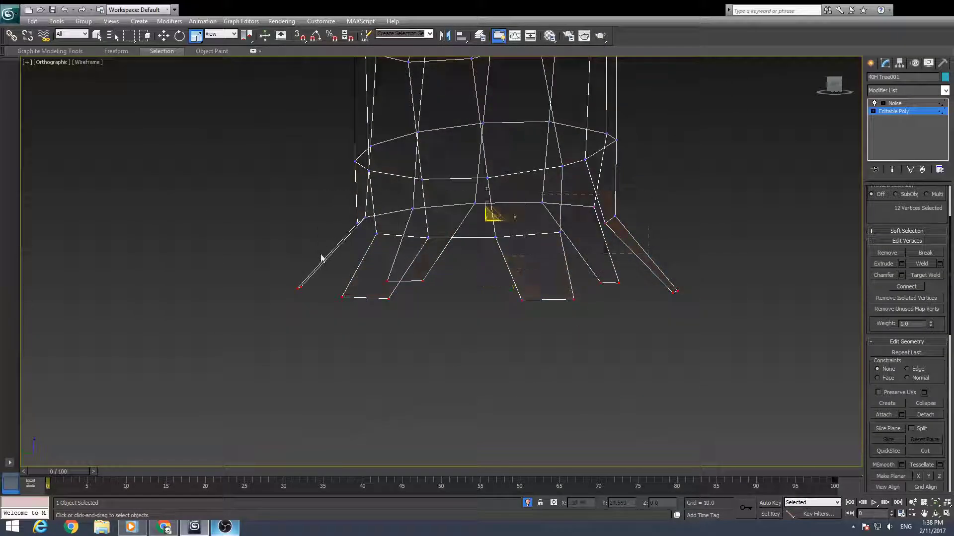
key(F3)
key(t)
drag(489, 288, 491, 283)
alt+middle_drag(491, 283, 459, 273)
drag(460, 275, 457, 279)
Select only the six bottom edges of the root tips and extrude them slightly downward
alt+middle_drag(586, 328, 484, 328)
key(2)
key(1)
alt+middle_drag(541, 341, 544, 332)
drag(605, 313, 320, 355)
click(895, 206)
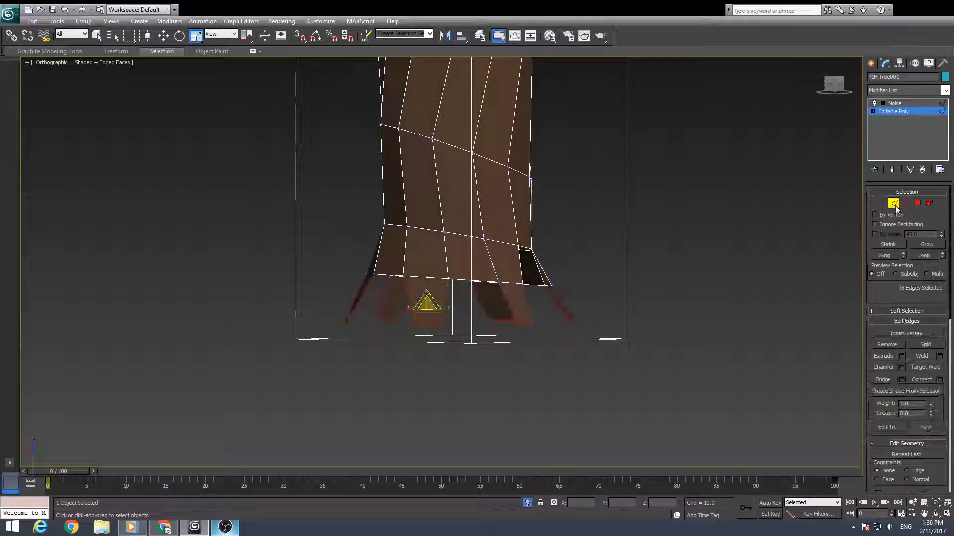
alt+drag(622, 269, 248, 306)
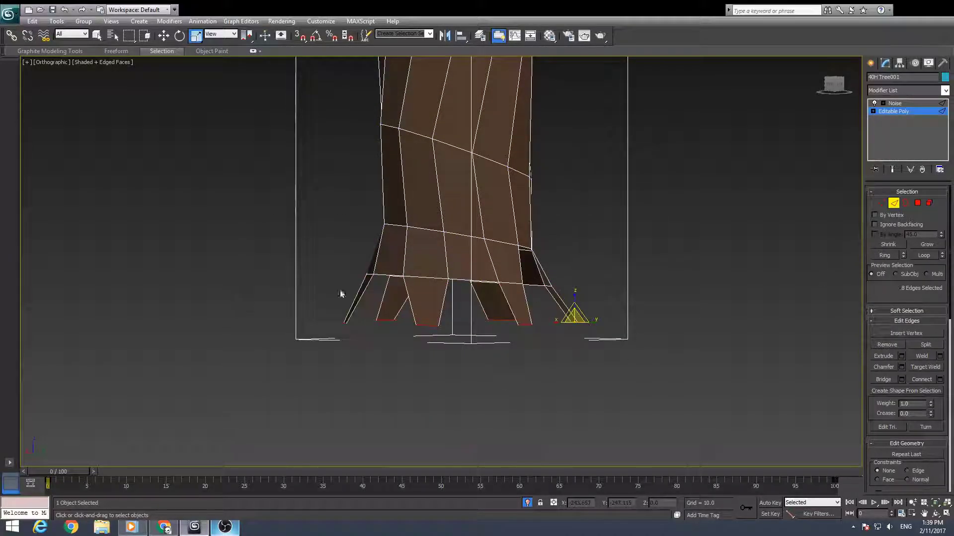
alt+middle_drag(340, 294, 354, 307)
key(w)
shift+drag(567, 300, 566, 305)
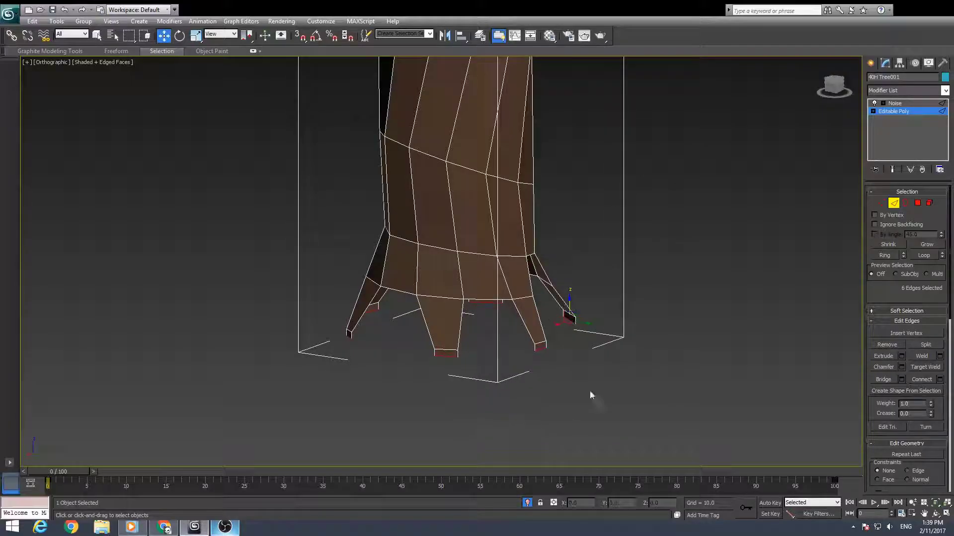
Set up a close top view beside the orthographic view and extrude a root tip's side edge sideways
key(alt+w)
middle_click(311, 339)
key(t)
key(z)
scroll(233, 400, up, 3)
scroll(645, 393, up, 4)
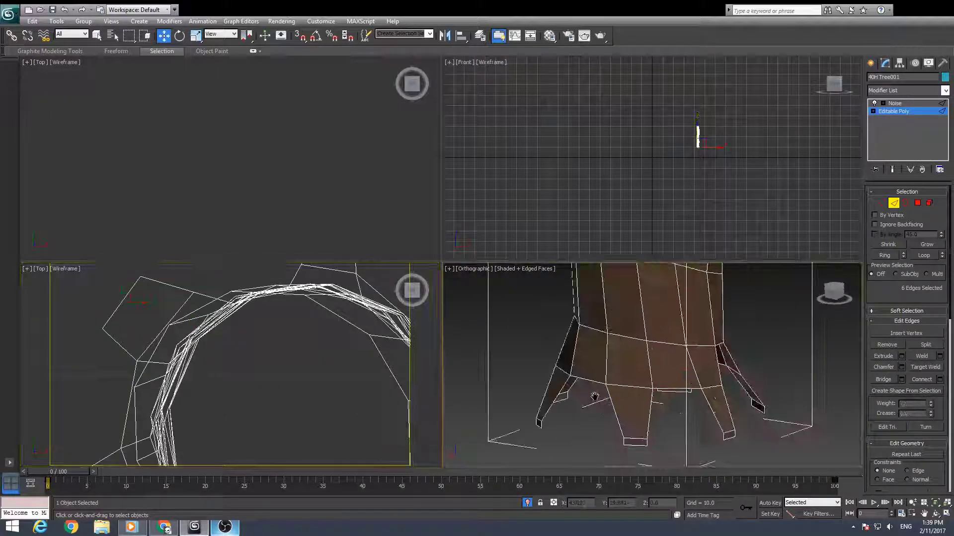
middle_drag(592, 396, 556, 347)
click(599, 355)
key(z)
middle_click(292, 343)
key(z)
scroll(306, 318, down, 5)
scroll(308, 318, up, 5)
click(646, 460)
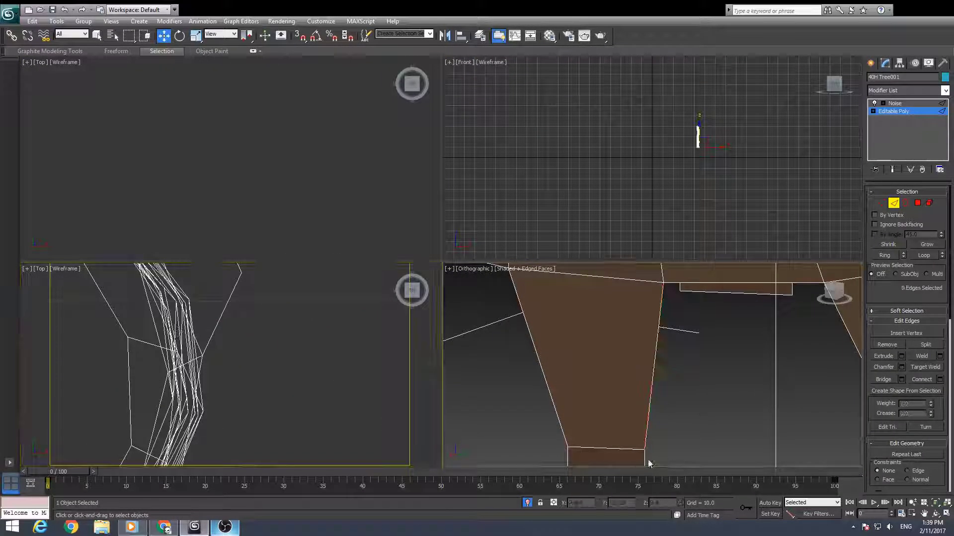
middle_drag(239, 293, 289, 432)
shift+drag(278, 307, 225, 307)
Extrude the side edges of the remaining root tips toward their neighbours as short strips
middle_drag(637, 385, 480, 368)
scroll(536, 413, down, 3)
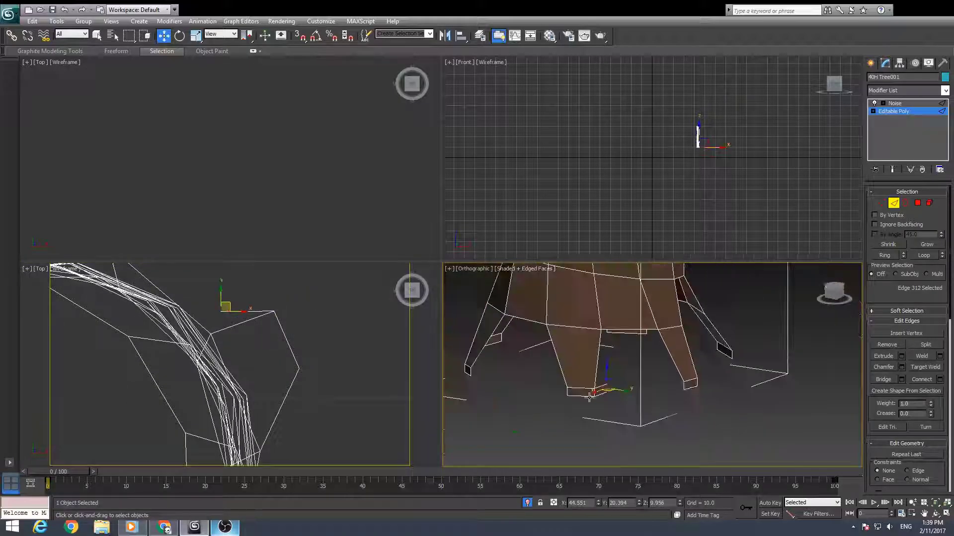
middle_drag(221, 329, 321, 433)
shift+drag(212, 277, 230, 334)
mouse_move(224, 338)
middle_down()
mouse_move(390, 287)
mouse_move(242, 332)
middle_up()
alt+middle_drag(652, 414, 668, 393)
scroll(669, 397, down, 3)
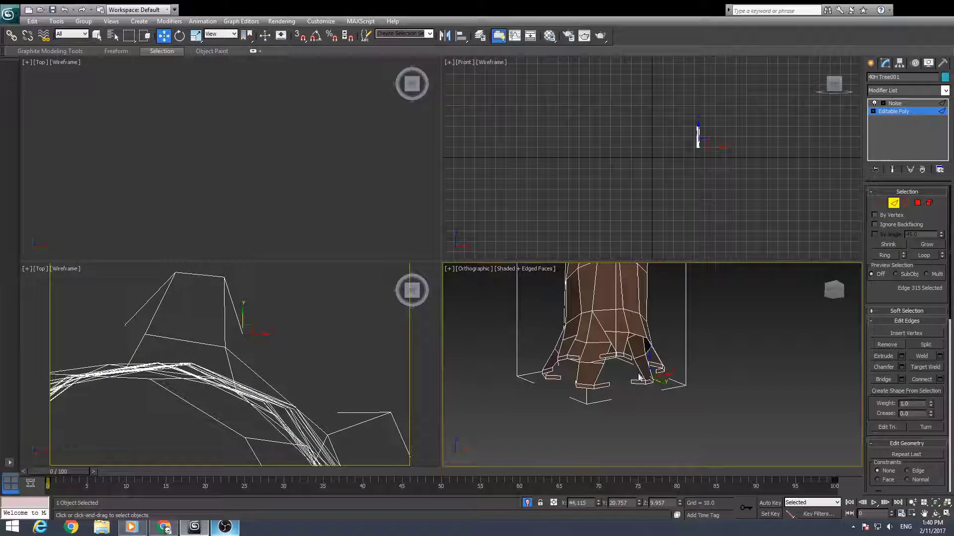
Select the vertex rings above the root tips and scale them outward to widen the trunk's base
key(1)
scroll(669, 397, down, 1)
key(r)
drag(608, 363, 657, 358)
drag(537, 363, 537, 361)
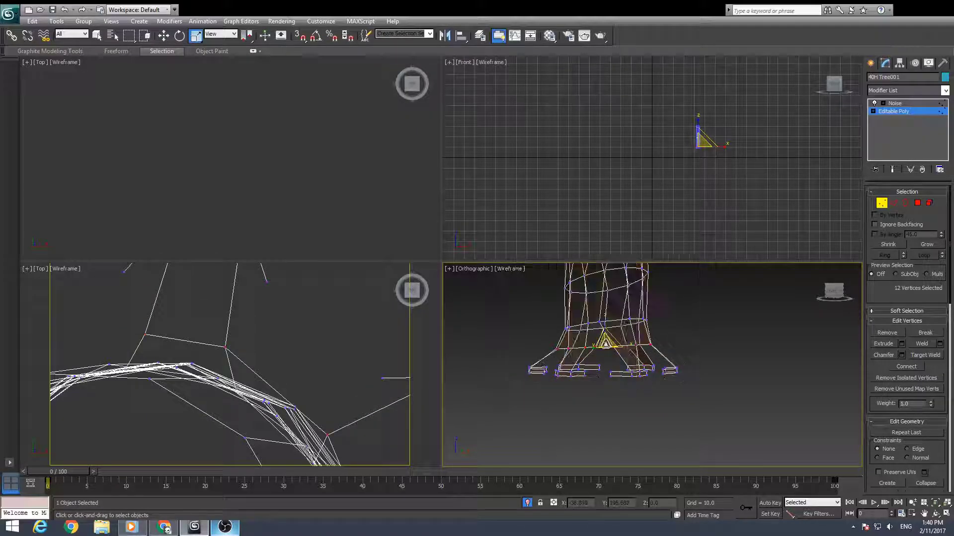
drag(609, 346, 610, 347)
middle_drag(610, 346, 610, 356)
drag(680, 311, 609, 322)
Join the side strips of neighbouring root tips and fill the gaps between the roots to close the flared base
mouse_move(581, 357)
alt+middle_down()
mouse_move(630, 389)
mouse_move(569, 364)
alt+middle_up()
click(573, 395)
scroll(573, 396, up, 2)
middle_drag(574, 396, 667, 405)
key(2)
scroll(572, 390, up, 2)
key(2)
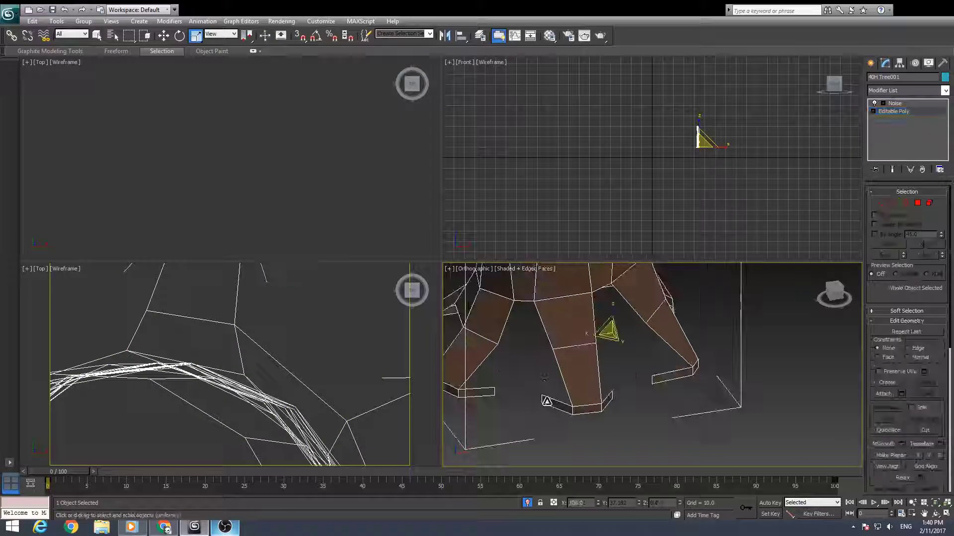
key(2)
click(543, 399)
mouse_move(530, 416)
alt+middle_down()
mouse_move(569, 411)
mouse_move(544, 417)
alt+middle_up()
click(544, 417)
key(1)
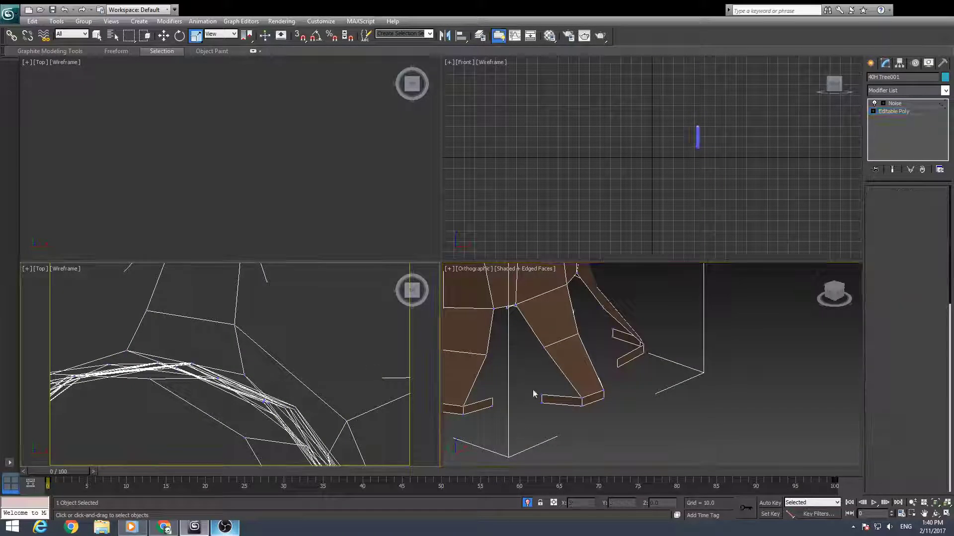
key(alt+w)
key(ctrl+shift+w)
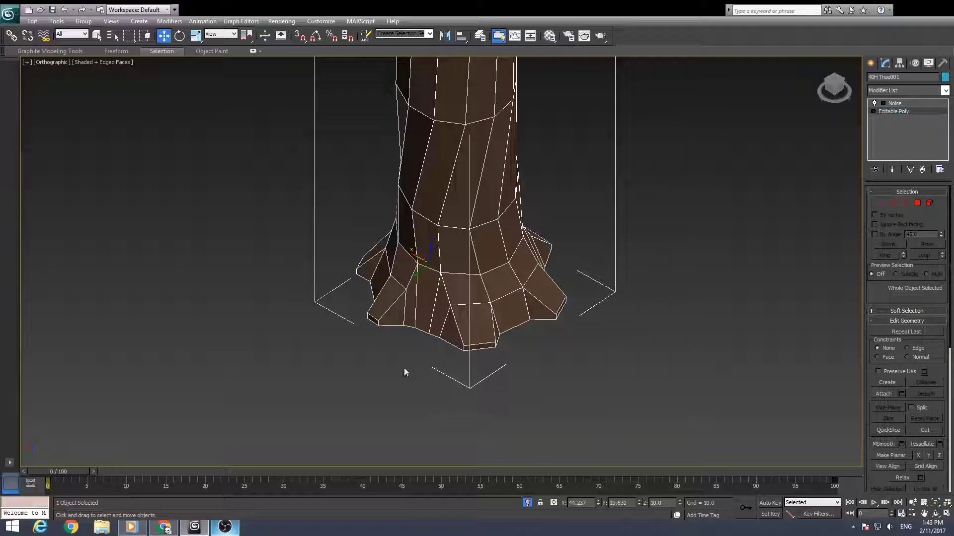
Hide the edged faces, check the whole trunk, end the isolation and view the scene through the camera
key(F4)
click(404, 373)
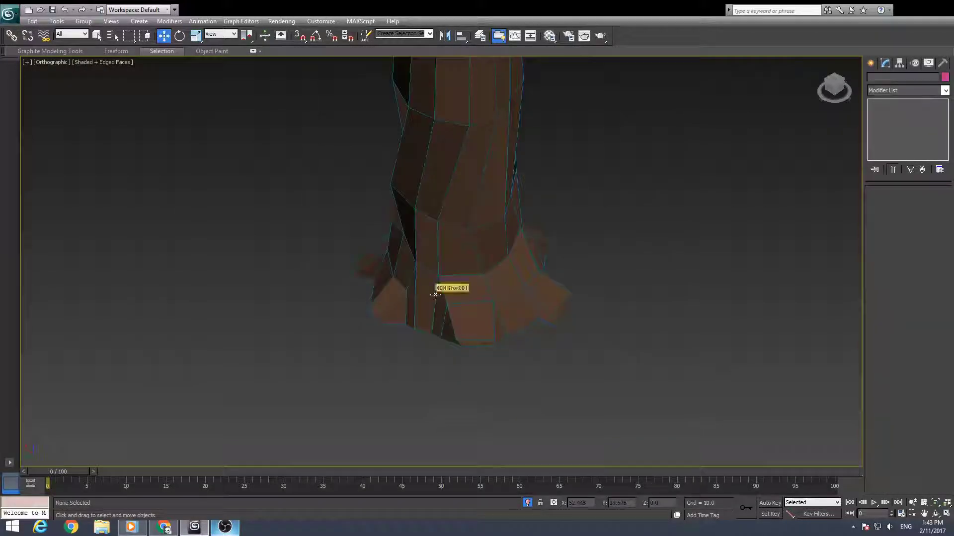
scroll(434, 294, down, 2)
key(z)
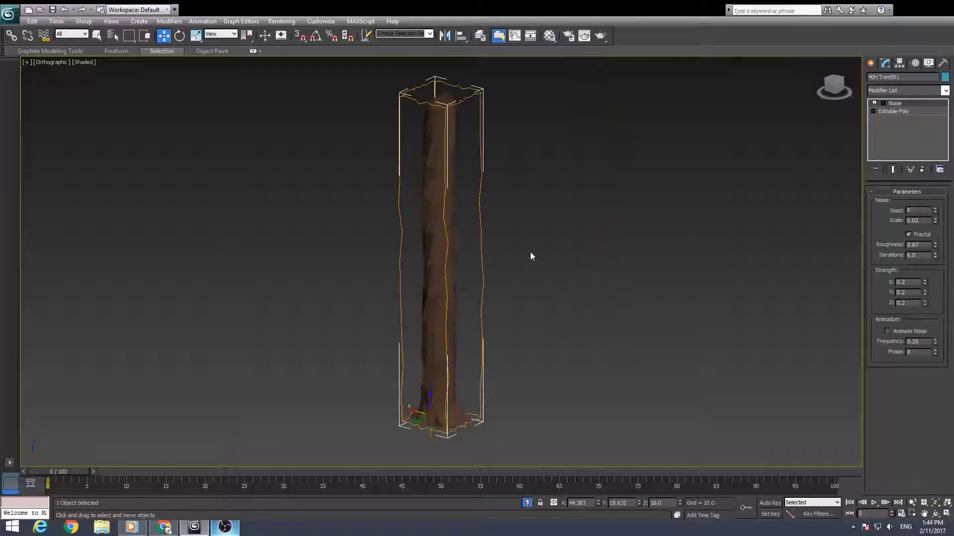
key(alt+q)
click(572, 326)
key(c)
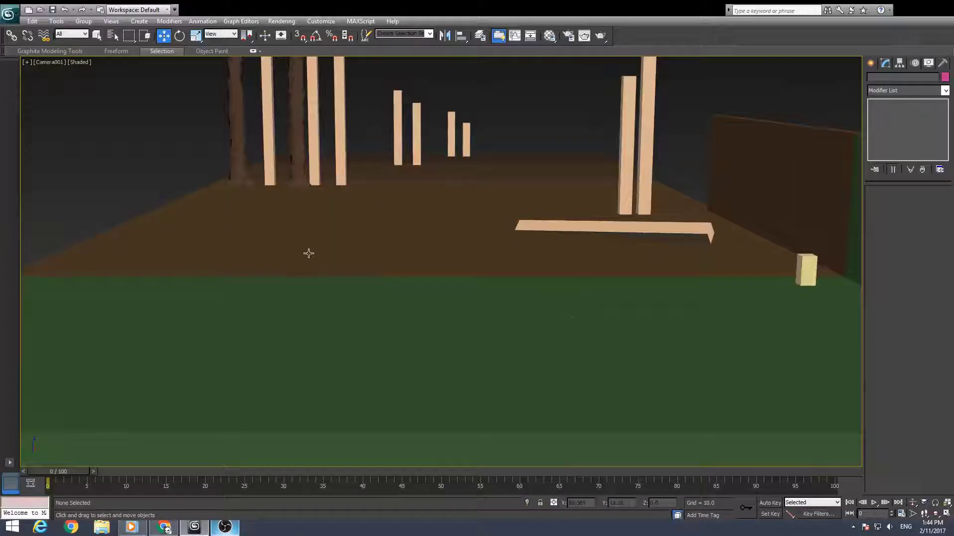
middle_drag(308, 251, 313, 270)
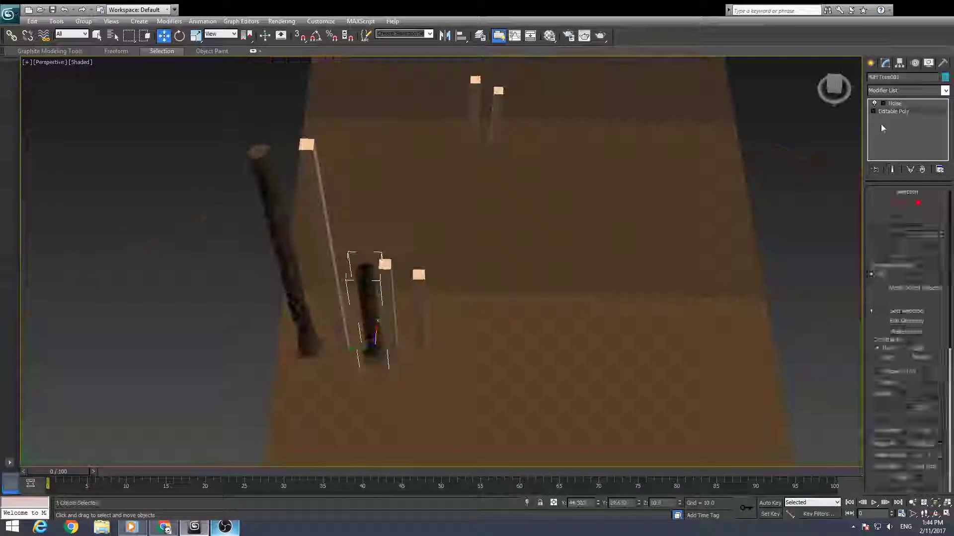
Scale all vertices of the short rooted trunk down slightly to slim it, leave vertex editing and clear the selection
key(ctrl+a)
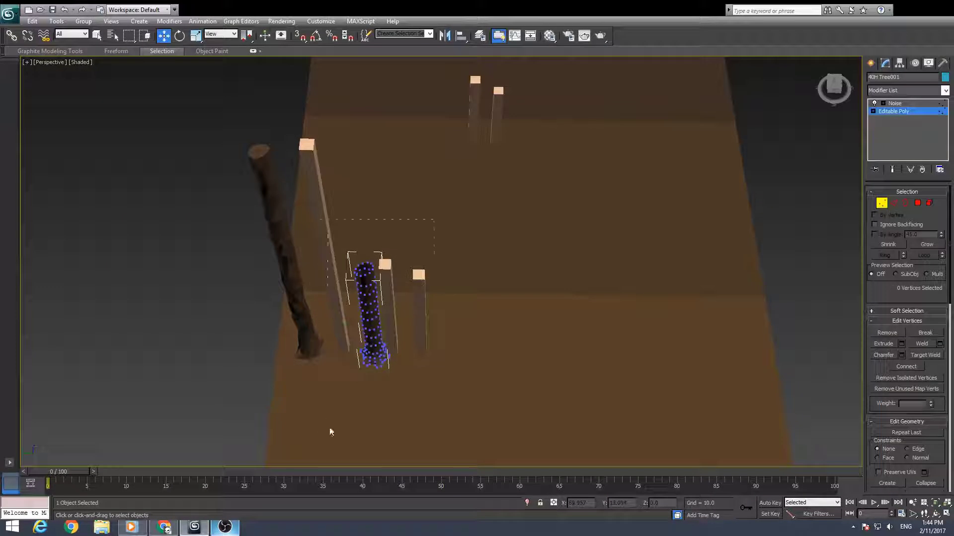
key(r)
drag(379, 334, 378, 332)
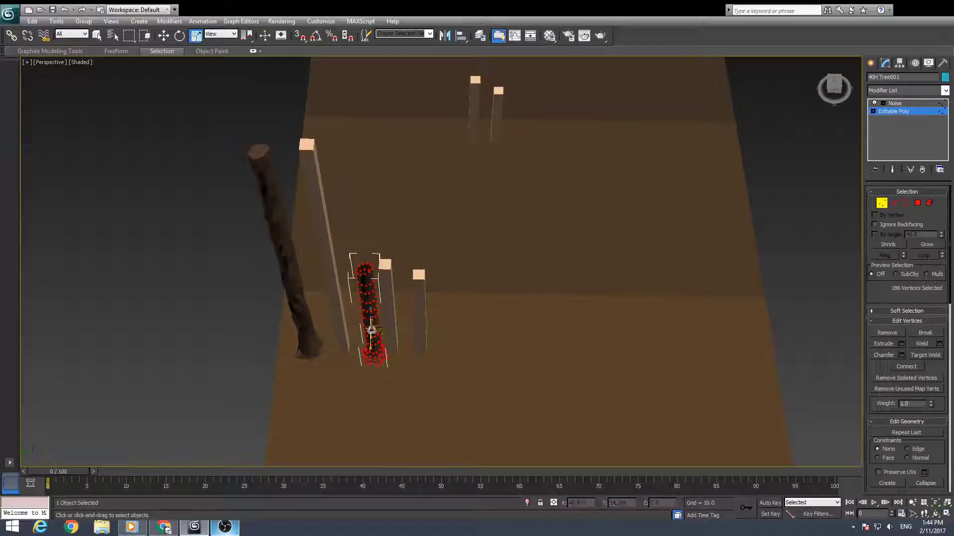
click(881, 203)
key(t)
key(1)
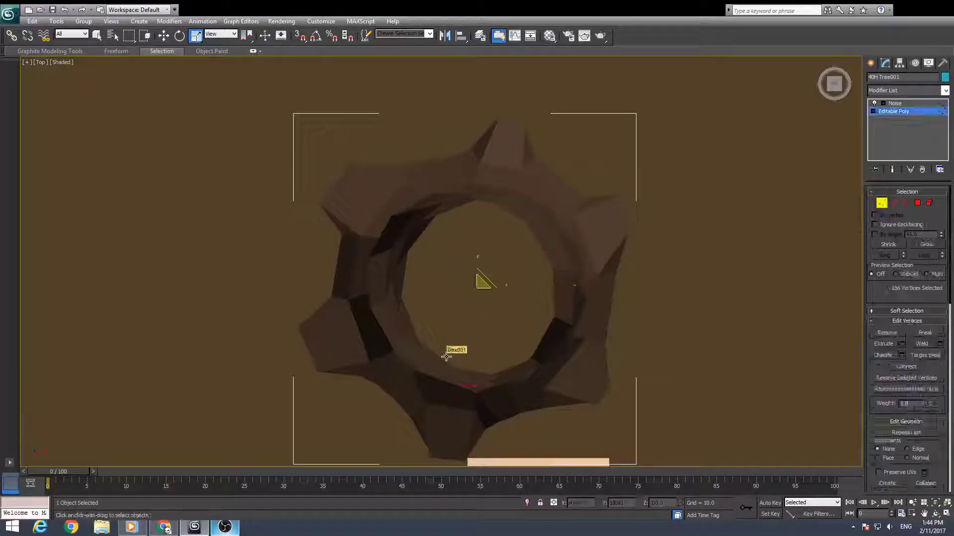
key(p)
alt+middle_drag(446, 358, 488, 326)
scroll(488, 326, down, 5)
key(1)
scroll(488, 326, down, 2)
click(134, 330)
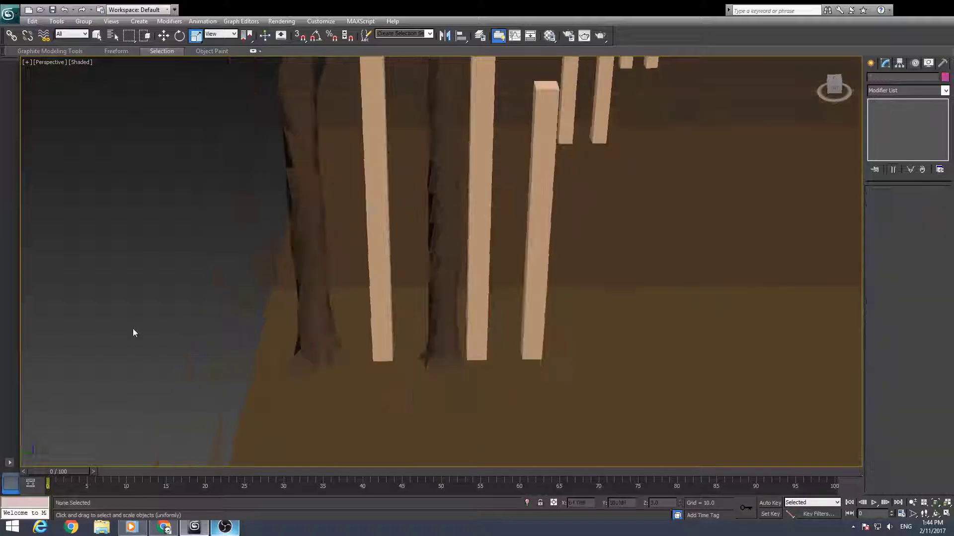
Copy the short trunk across to beside the next post, slide that post clear of the copy and reselect the copy
middle_drag(171, 304, 199, 392)
click(566, 323)
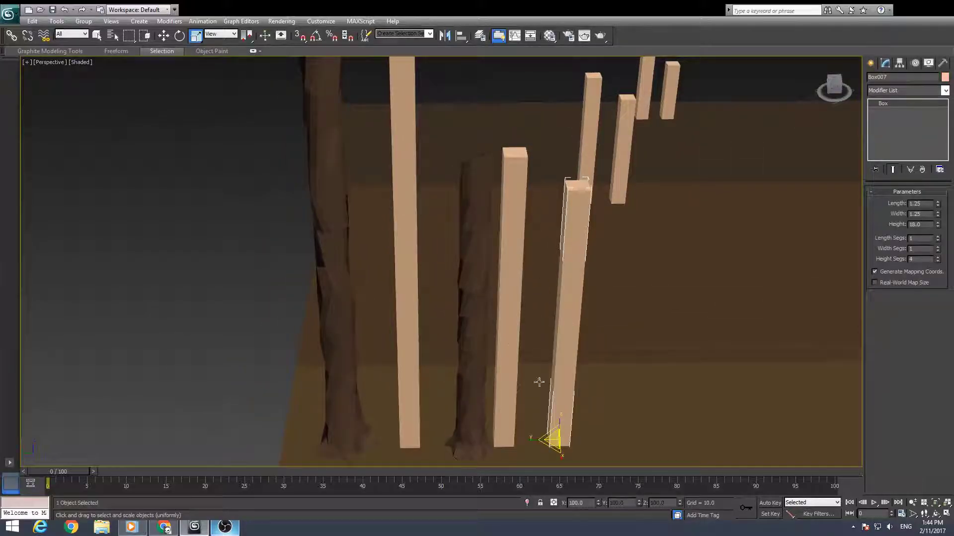
middle_drag(527, 375, 482, 342)
click(434, 361)
key(w)
shift+drag(405, 406, 489, 408)
click(480, 321)
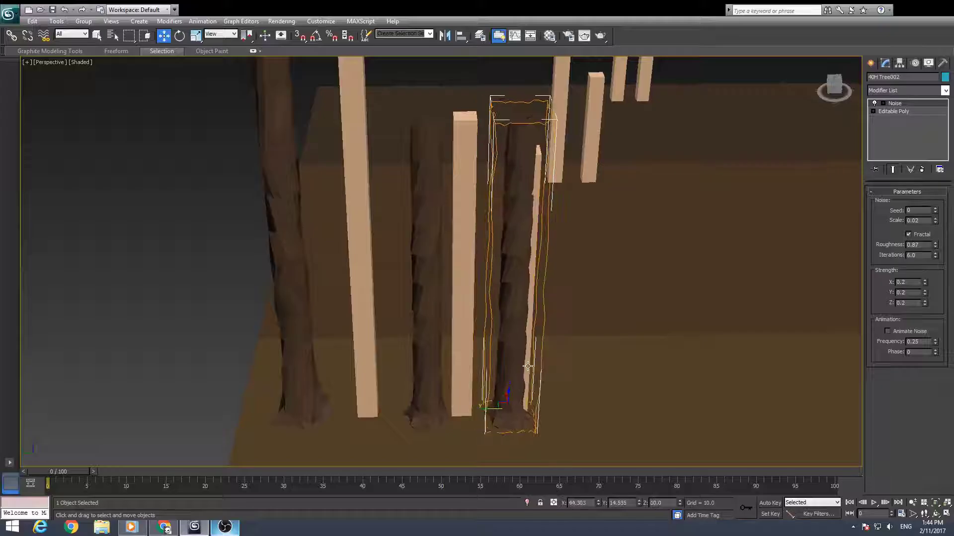
drag(528, 364, 568, 365)
click(517, 354)
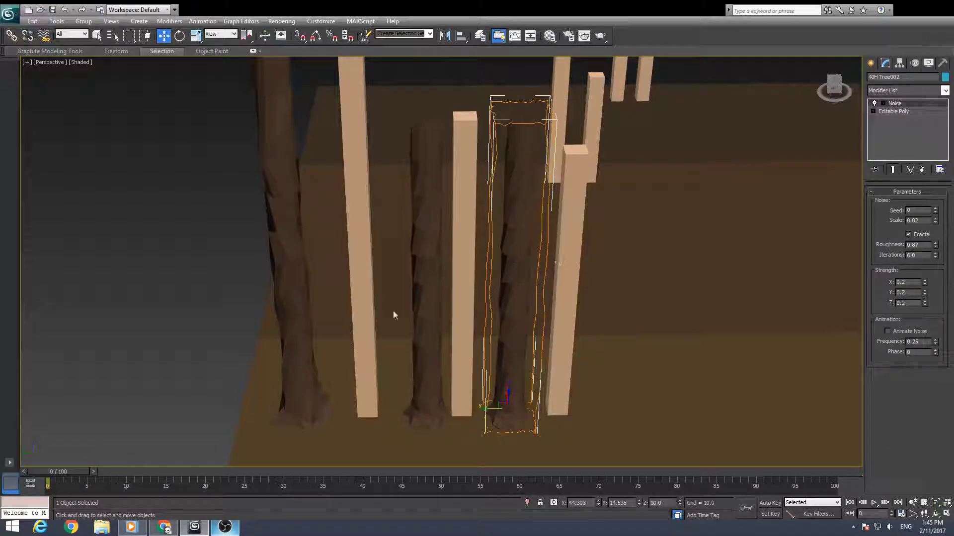
Isolate the copied trunk and open its Editable Poly level for editing around the roots
key(alt+q)
click(893, 111)
key(4)
middle_drag(480, 370, 473, 273)
key(1)
scroll(480, 318, up, 5)
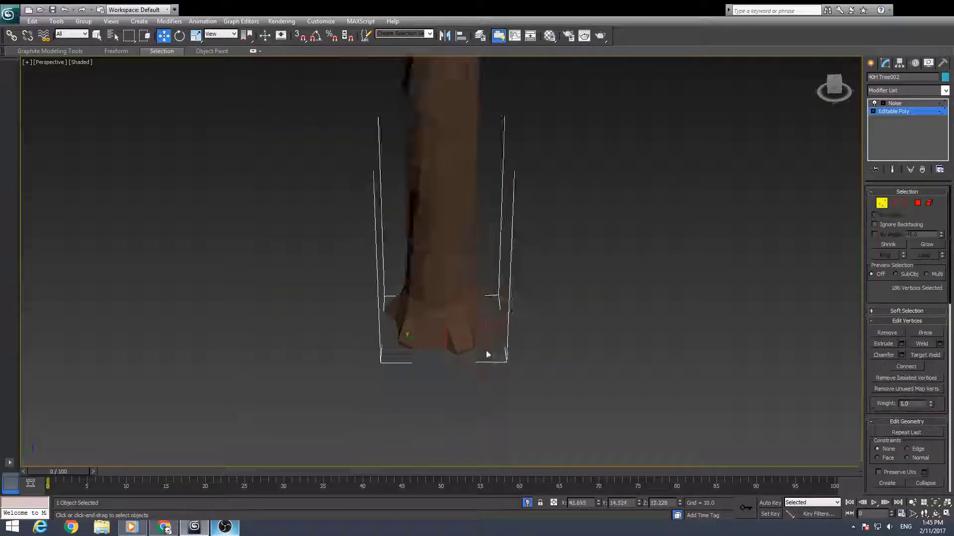
Select the end polygons of all the roots and scale them outward in the top view to lengthen the roots
alt+middle_drag(485, 354, 503, 361)
key(4)
scroll(525, 405, up, 3)
ctrl+click(407, 422)
alt+middle_drag(407, 422, 380, 450)
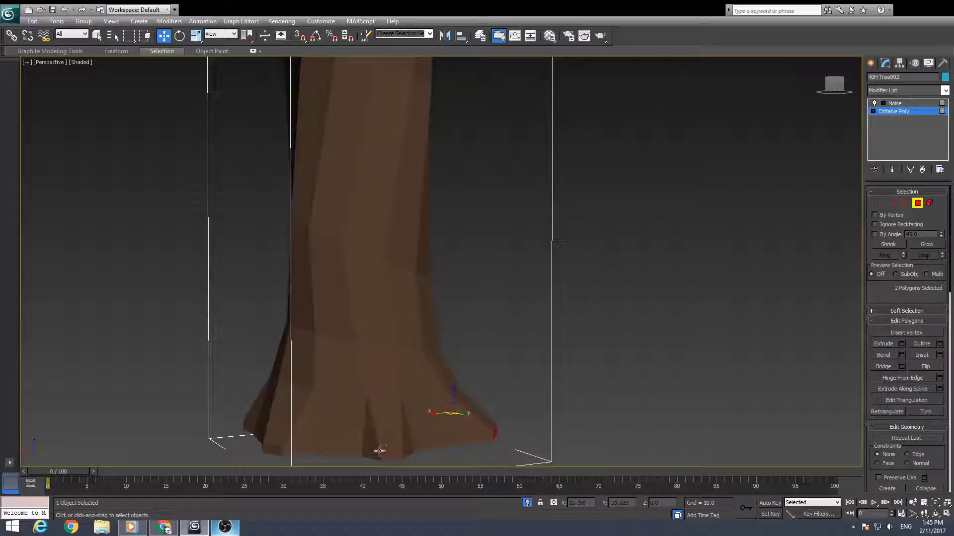
alt+middle_drag(273, 433, 311, 445)
ctrl+click(311, 445)
alt+middle_drag(347, 377, 451, 404)
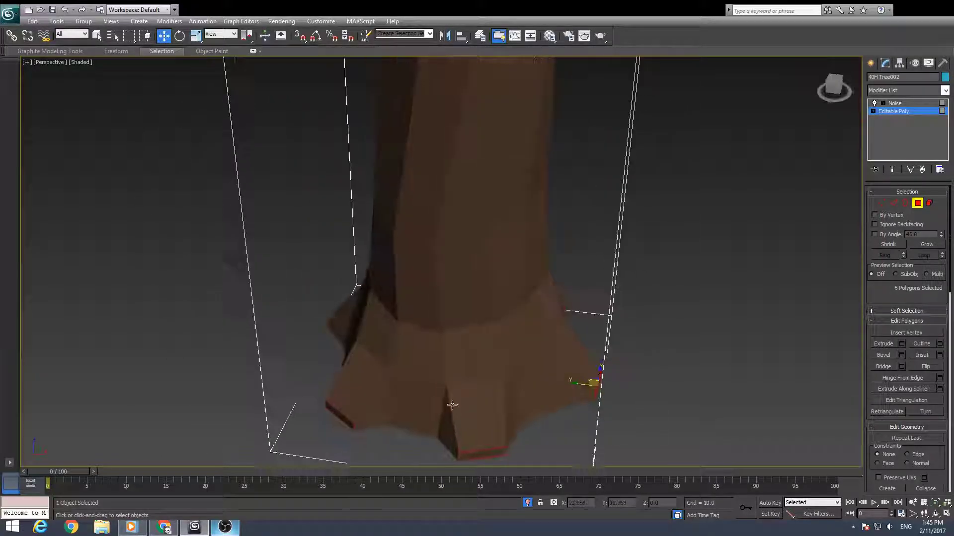
key(1)
key(t)
key(r)
mouse_move(452, 255)
mouse_down()
mouse_move(481, 235)
mouse_move(453, 258)
mouse_move(460, 255)
mouse_up()
scroll(497, 263, down, 3)
alt+middle_drag(410, 286, 482, 305)
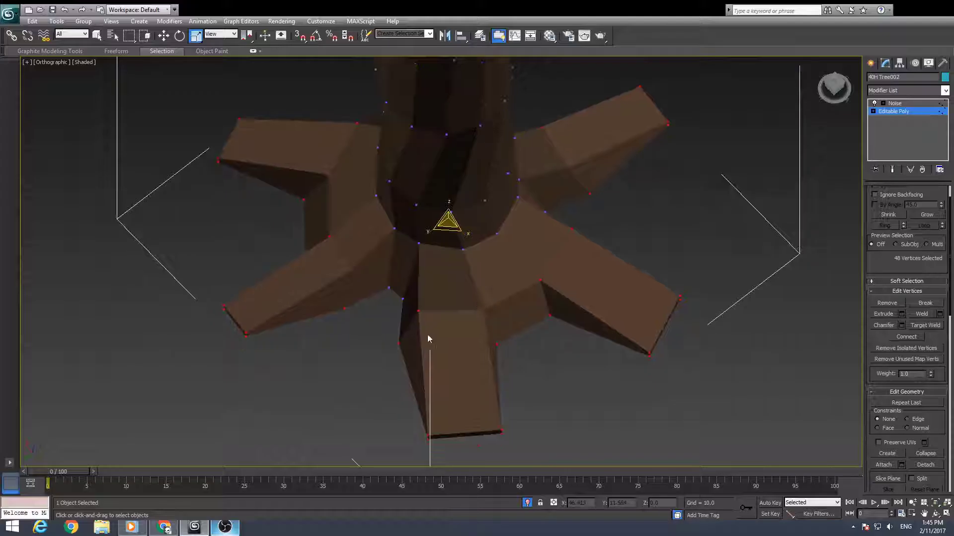
Select the vertex ring at the top of the root flare in wireframe and scale it
alt+middle_drag(398, 295, 452, 236)
key(F3)
drag(567, 99, 349, 168)
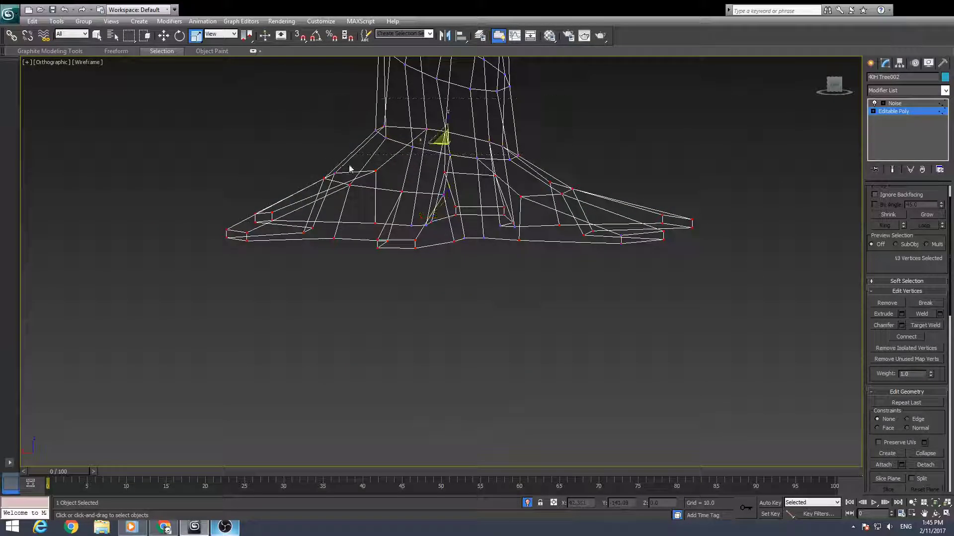
key(F3)
alt+middle_drag(349, 168, 372, 224)
mouse_move(444, 155)
mouse_down()
mouse_move(439, 169)
mouse_move(460, 191)
mouse_up()
Scale two vertex rings of the lower trunk slightly outward in the front view
key(f)
middle_drag(462, 199, 478, 267)
drag(586, 111, 385, 221)
drag(480, 166, 486, 158)
key(F3)
key(F3)
middle_drag(486, 159, 485, 334)
drag(602, 134, 385, 211)
drag(482, 166, 489, 161)
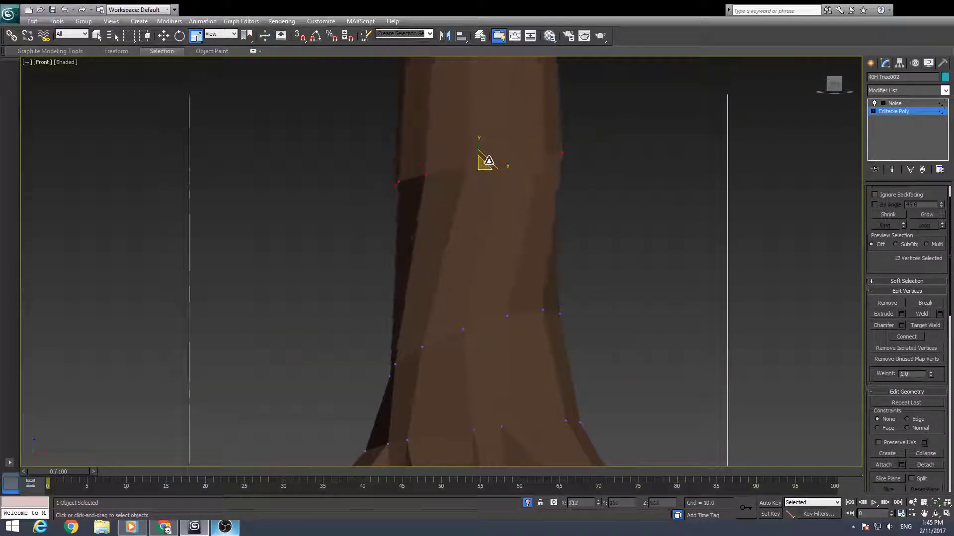
Widen the vertex ring just above the roots and adjust the rings over it so the trunk tapers smoothly into the flare
drag(479, 341, 477, 334)
middle_drag(478, 334, 478, 286)
drag(601, 359, 345, 417)
key(F3)
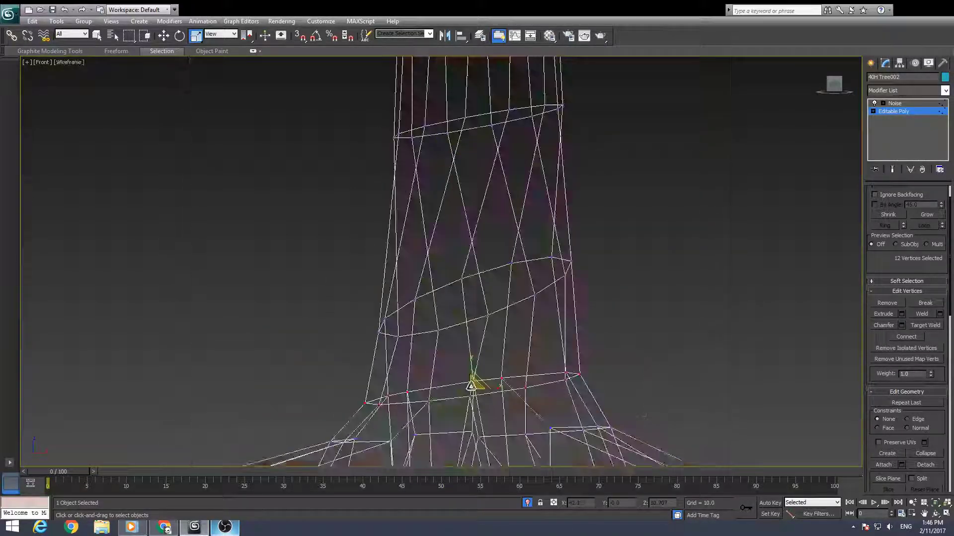
drag(474, 387, 473, 382)
key(F3)
key(shift+f)
key(w)
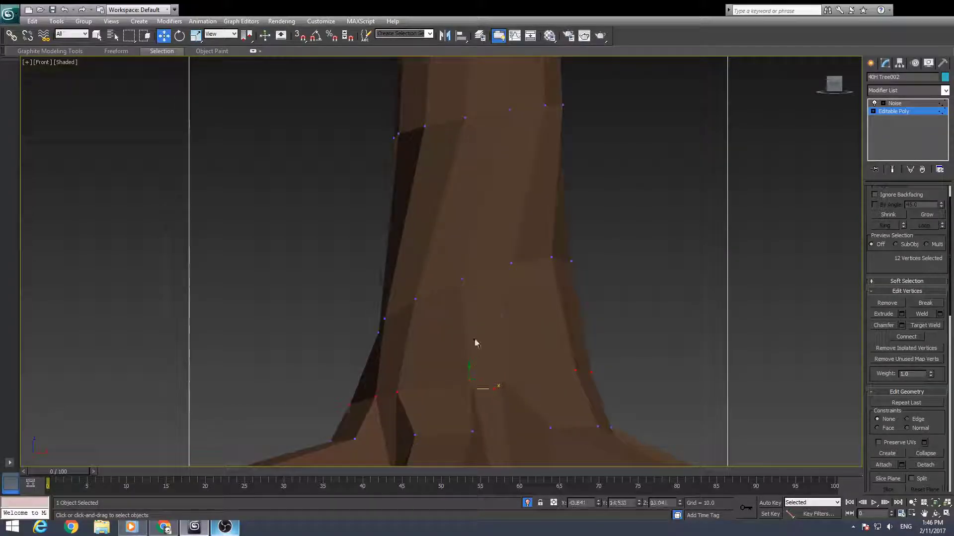
middle_drag(476, 362, 466, 415)
drag(586, 285, 358, 413)
drag(482, 351, 482, 351)
middle_drag(490, 335, 479, 436)
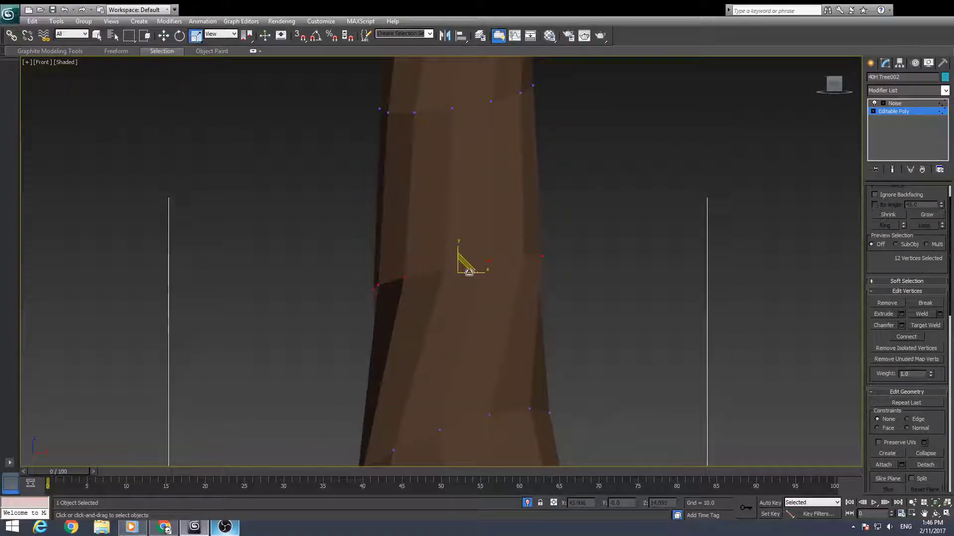
key(w)
Select the four end vertices of one root and scale them inward in the horizontal plane to taper its tip
scroll(481, 328, down, 2)
alt+middle_drag(480, 328, 499, 355)
key(1)
scroll(517, 298, up, 4)
key(1)
key(r)
drag(521, 289, 477, 417)
key(ctrl+z)
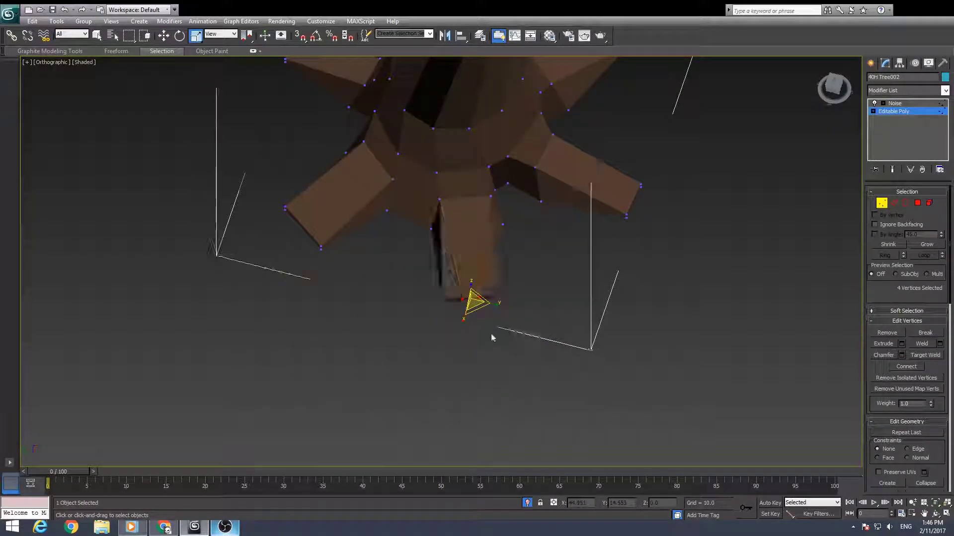
alt+middle_drag(491, 333, 472, 340)
drag(478, 309, 456, 125)
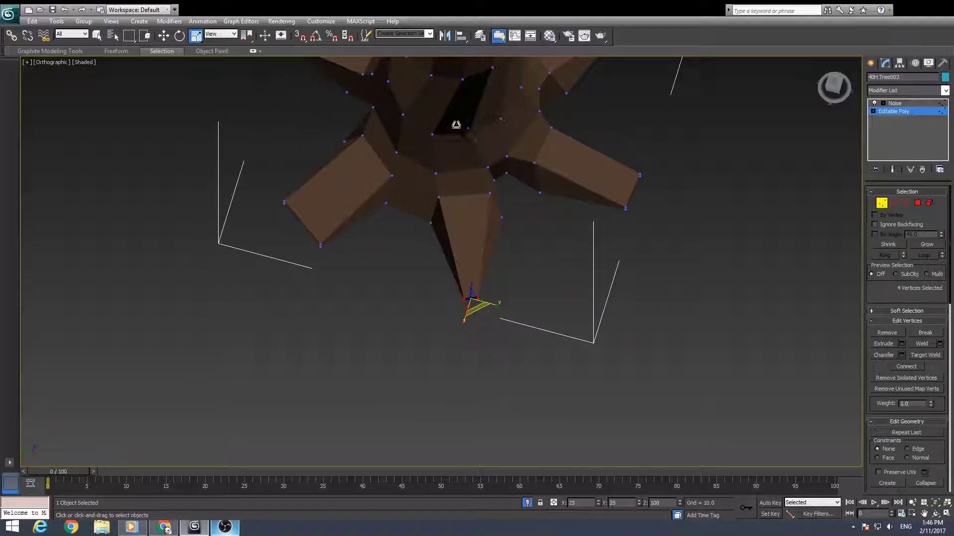
Select the end vertices of each remaining root in turn and scale them inward to taper the tips
drag(655, 210, 571, 133)
alt+middle_drag(565, 89, 487, 283)
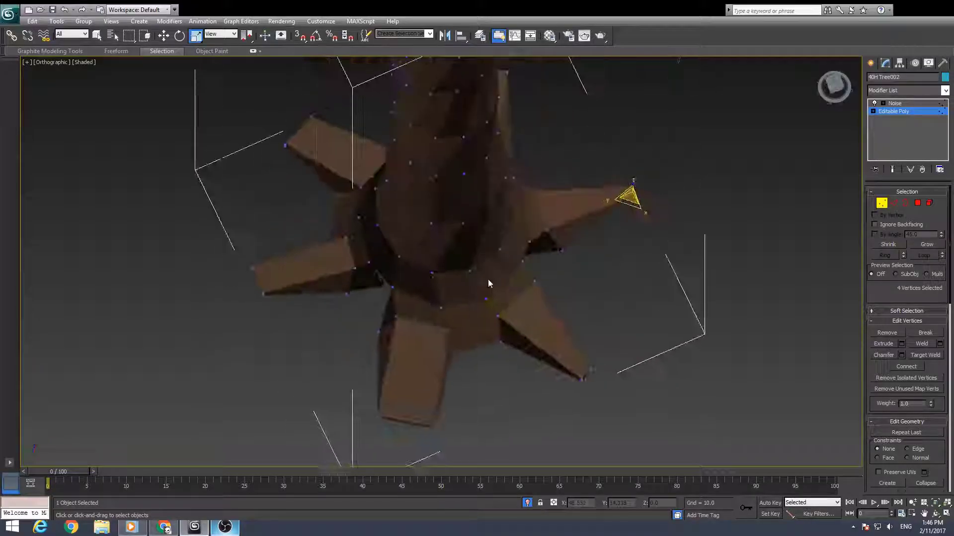
alt+middle_drag(624, 204, 461, 430)
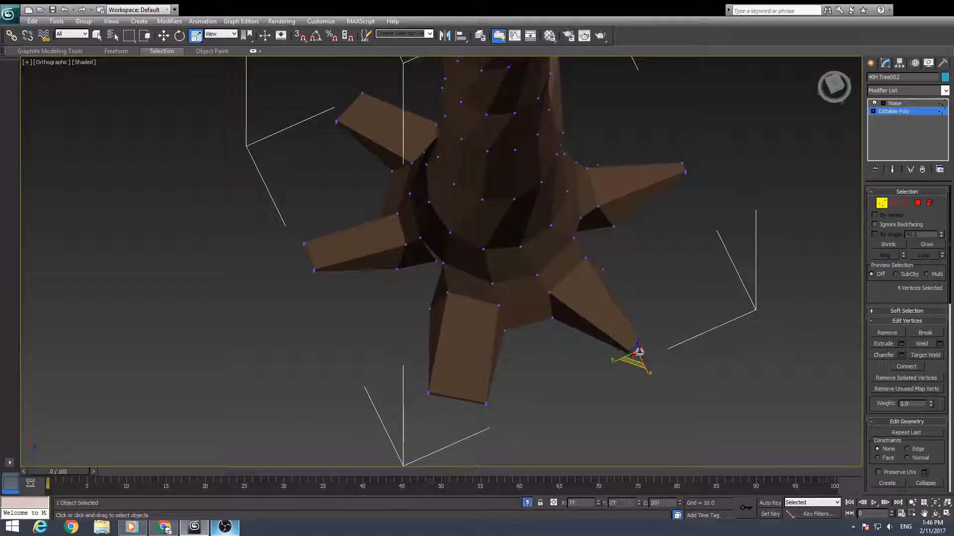
drag(453, 409, 531, 216)
drag(310, 275, 329, 122)
alt+middle_drag(330, 121, 434, 256)
drag(434, 256, 343, 299)
drag(377, 273, 390, 100)
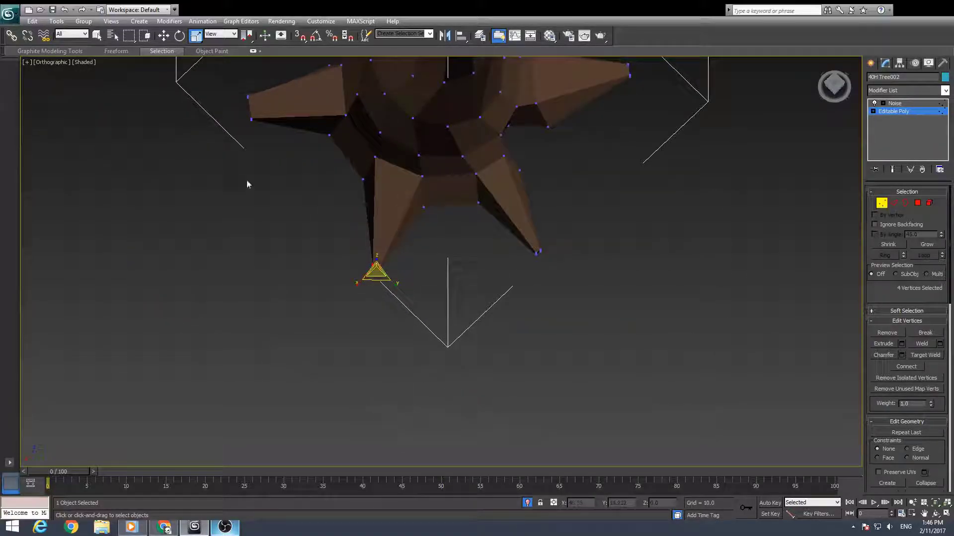
drag(263, 143, 230, 78)
drag(253, 122, 250, 21)
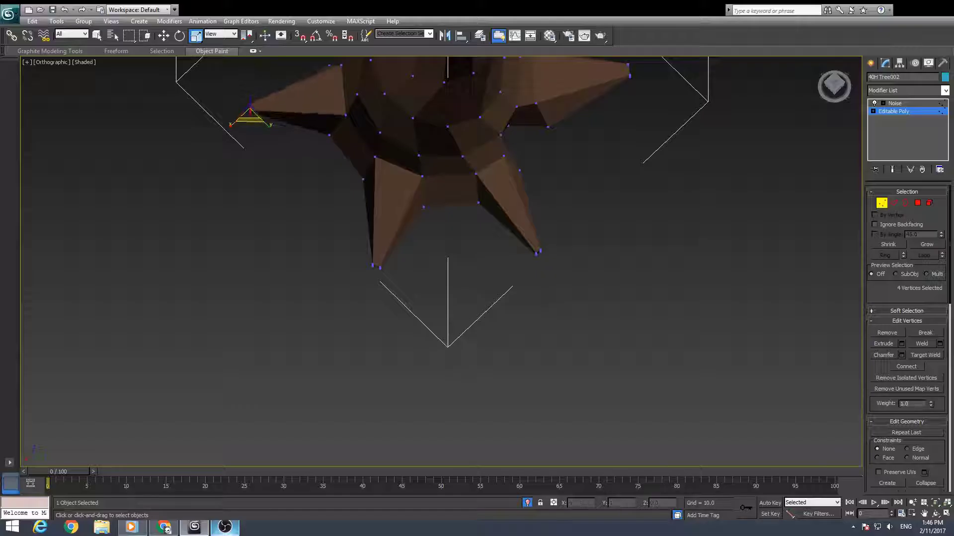
alt+middle_drag(261, 110, 357, 333)
scroll(356, 337, down, 5)
Select the three-edge loop where one root joins the flared base, show edged faces and scale the loop down slightly
key(2)
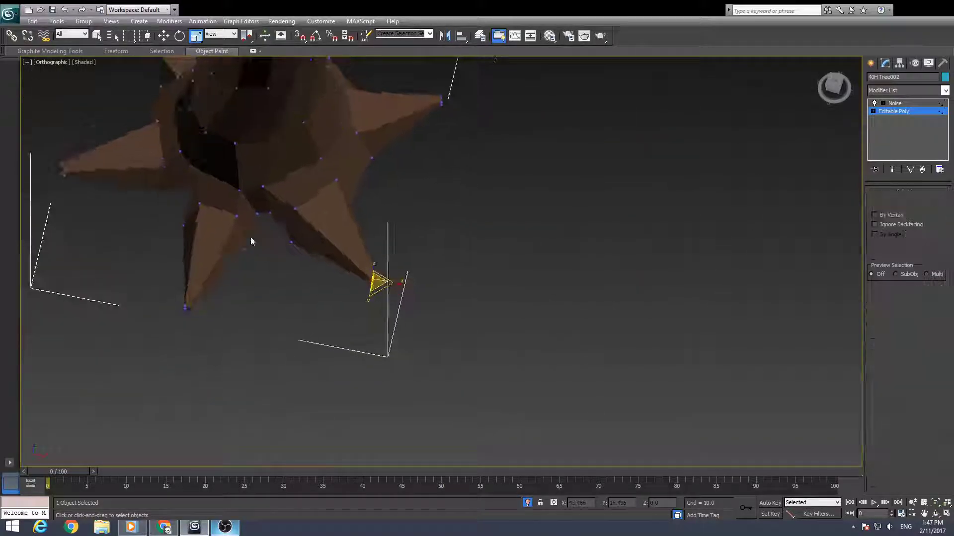
click(222, 214)
mouse_move(222, 214)
alt+middle_down()
mouse_move(292, 228)
mouse_move(293, 257)
mouse_move(231, 237)
mouse_move(157, 289)
alt+middle_up()
key(w)
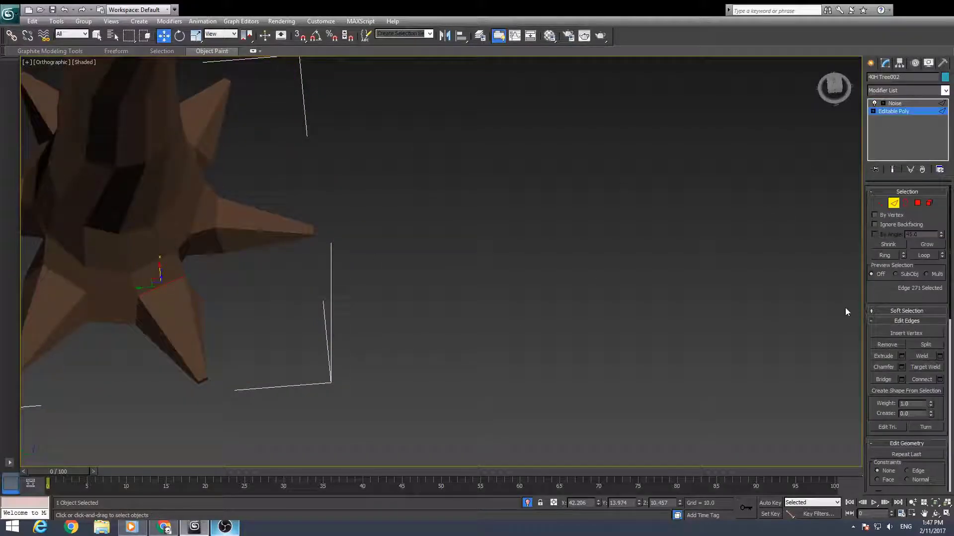
click(924, 255)
key(F4)
alt+middle_drag(228, 323, 162, 304)
key(r)
drag(163, 307, 166, 302)
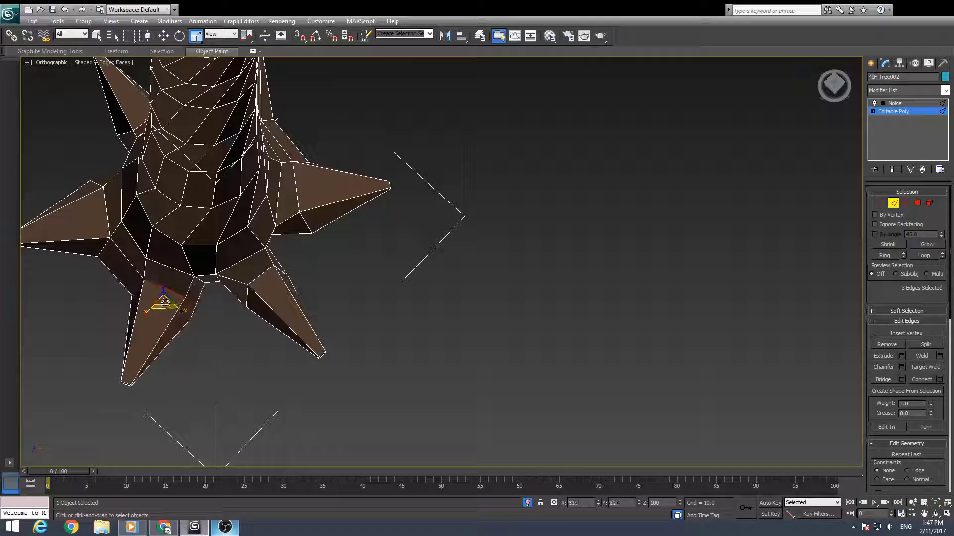
key(w)
Pick edges and vertices of the flared base between two neighbouring roots and nudge an edge there to even the surface
alt+middle_drag(201, 251, 379, 315)
click(403, 275)
click(377, 341)
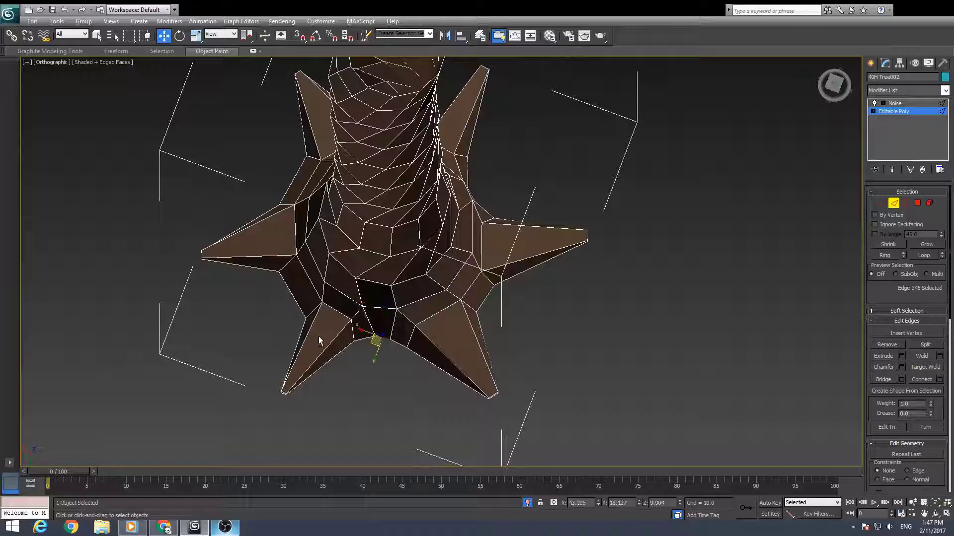
key(1)
alt+middle_drag(319, 340, 343, 392)
alt+middle_drag(381, 349, 455, 355)
key(2)
click(433, 456)
key(1)
click(337, 388)
key(2)
drag(456, 355, 457, 352)
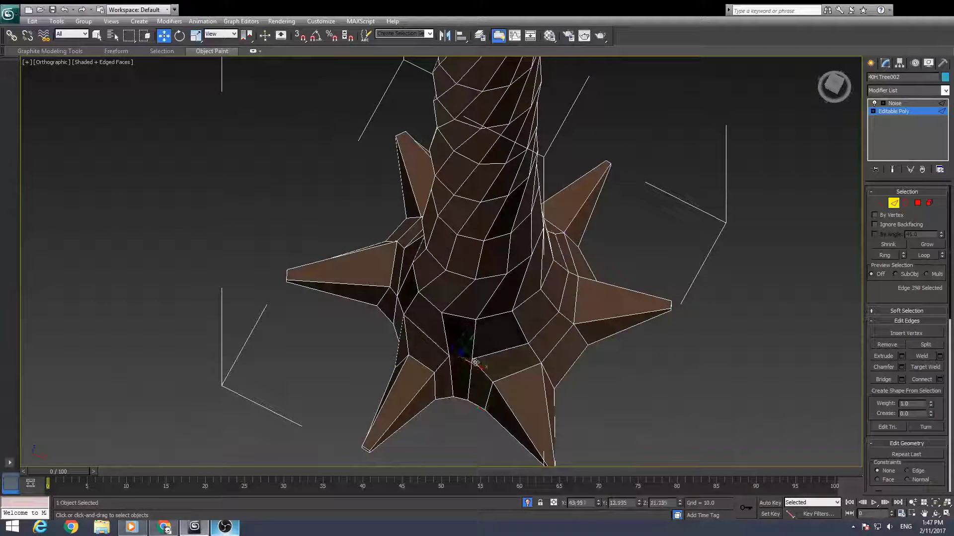
Shift the edge above the gap between the roots slightly to refine the flared base
alt+middle_drag(458, 351, 523, 315)
drag(445, 352, 440, 354)
alt+middle_drag(440, 353, 461, 377)
click(422, 409)
alt+middle_drag(422, 409, 382, 365)
Select a lengthwise edge on each root, expand the selection to rings and connect them to add a cross loop per root
key(2)
click(382, 364)
click(893, 112)
key(2)
ctrl+click(493, 190)
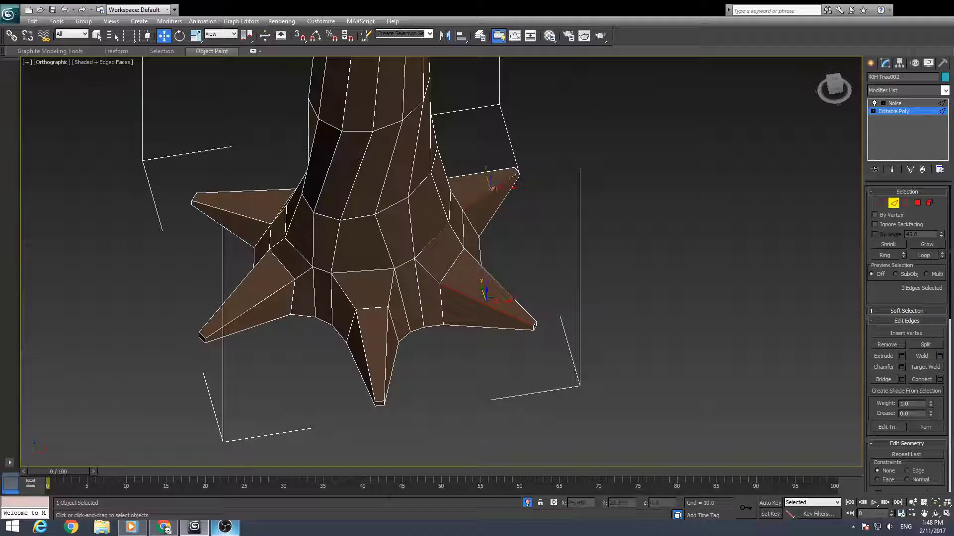
ctrl+click(237, 214)
alt+middle_drag(237, 214, 418, 199)
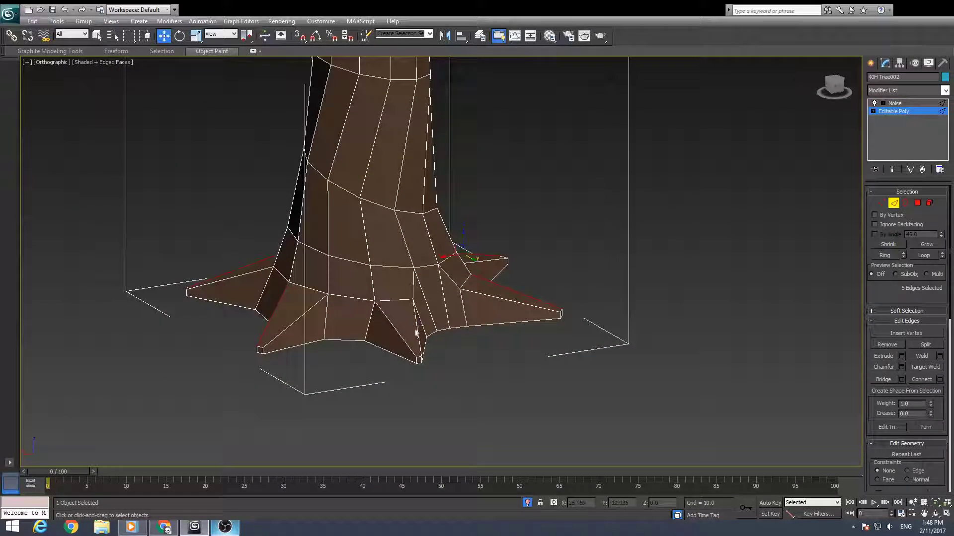
click(885, 255)
key(ctrl+shift+e)
alt+middle_drag(385, 343, 420, 351)
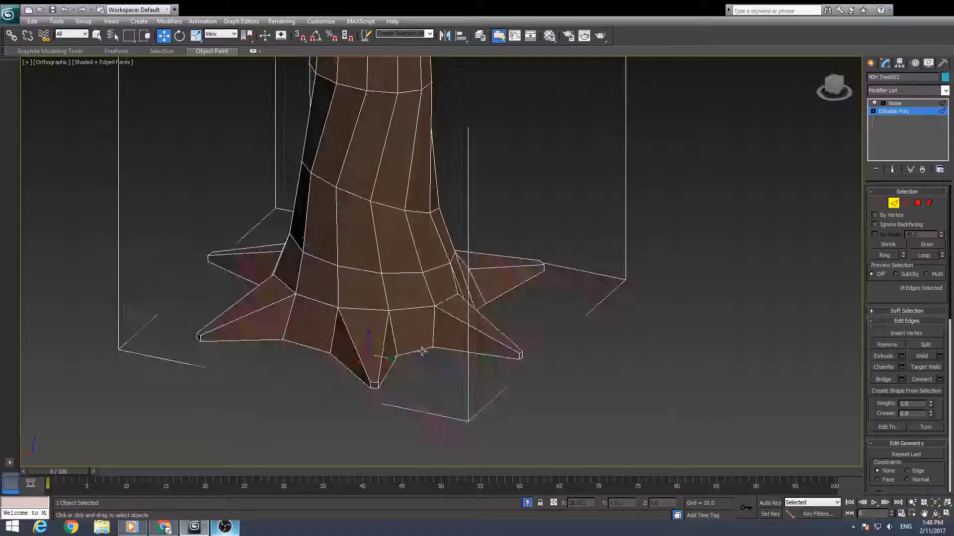
Turn on snapping, then move and scale the new root loops inward to give the roots a slimmer, curved shape
key(r)
key(w)
key(s)
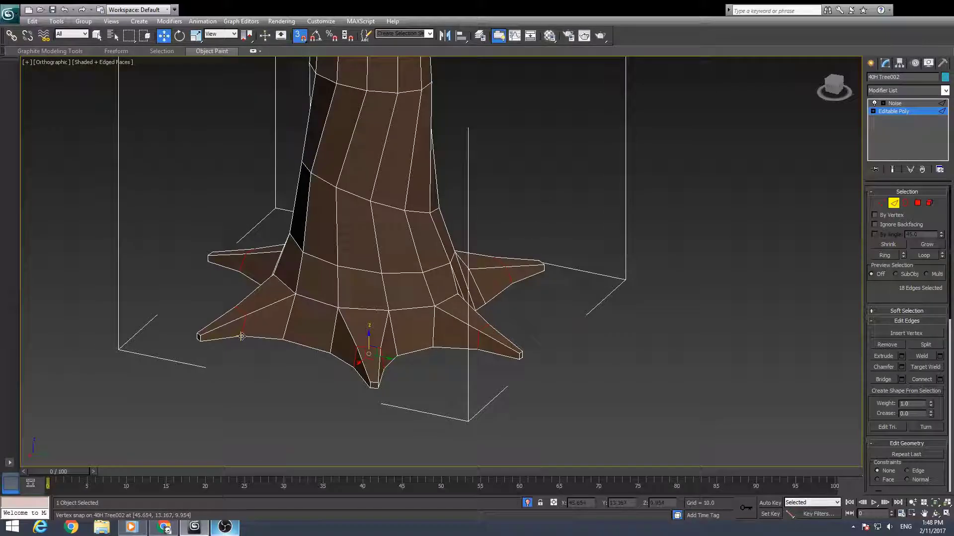
drag(242, 337, 208, 346)
alt+middle_drag(291, 402, 409, 326)
key(r)
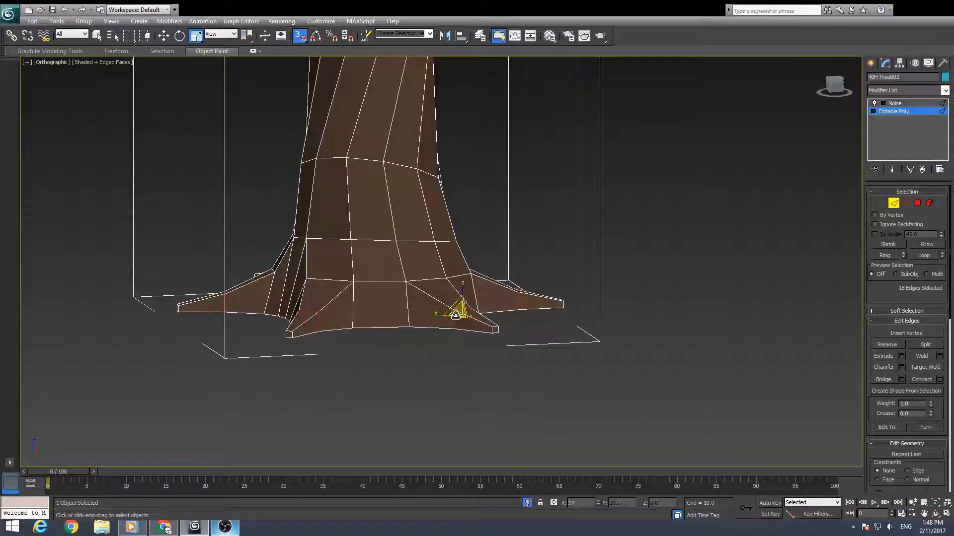
key(w)
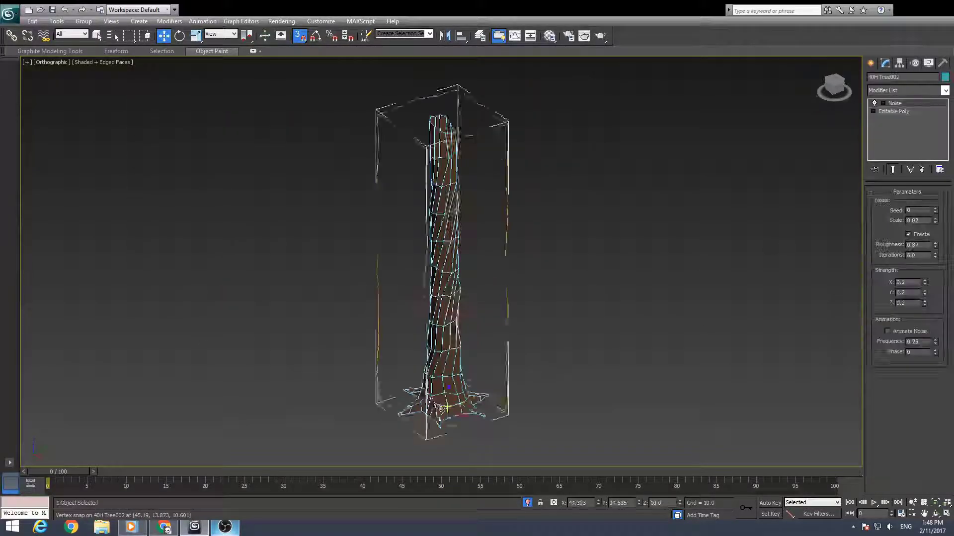
Inspect the roots of the trunk copy and remove its Noise modifier
scroll(441, 408, up, 5)
alt+middle_drag(439, 415, 439, 327)
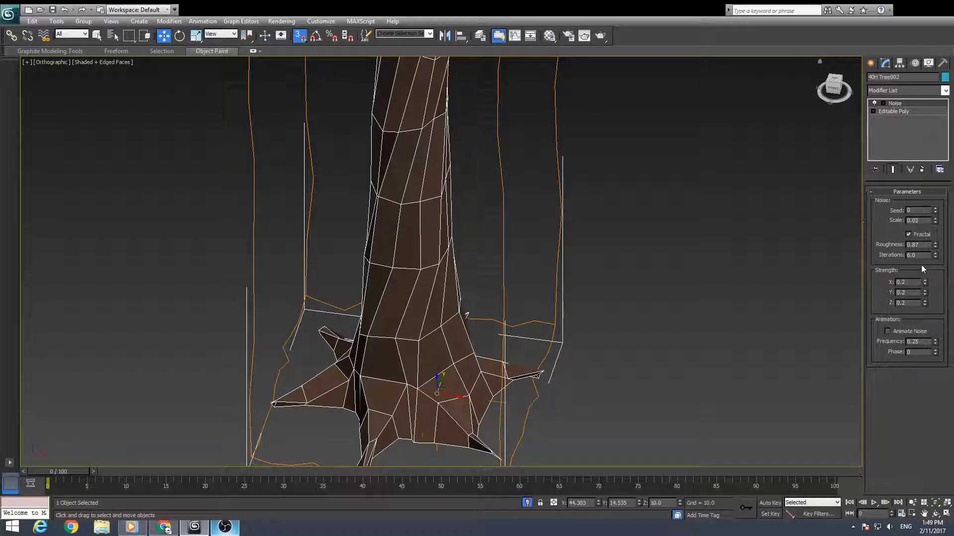
click(922, 170)
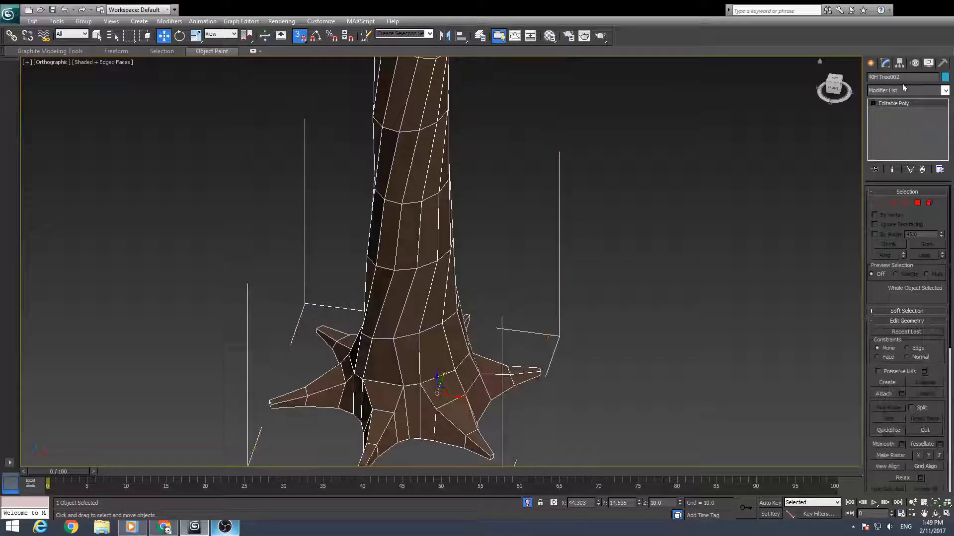
Undo the removal of the trunk's Noise modifier and set its X, Y and Z strength to 0.2
key(ctrl+z)
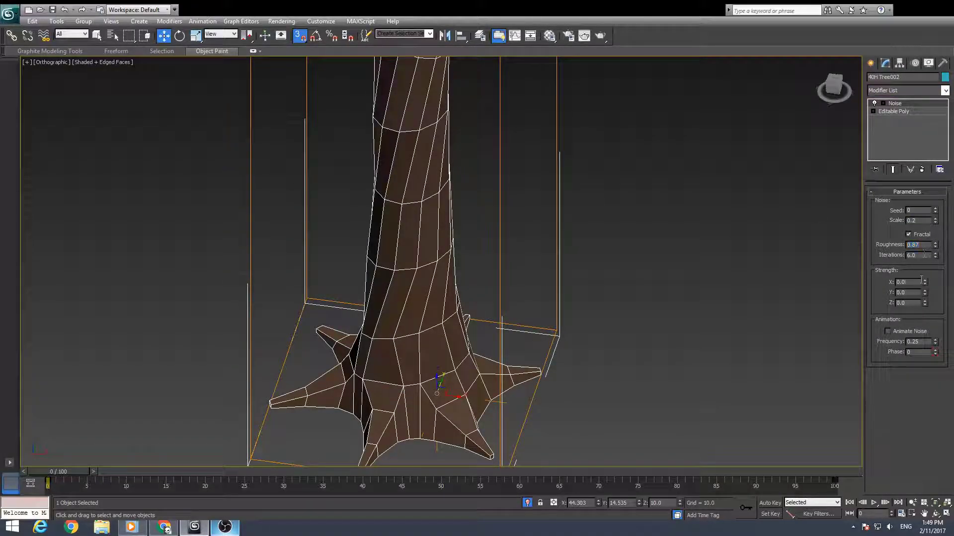
key(Tab)
text(0.2)
key(Tab)
text(0.2)
key(Return)
Adjust the Noise modifier's roughness to 0.25 while checking the roots from several angles
alt+middle_drag(477, 332, 596, 286)
drag(934, 250, 934, 264)
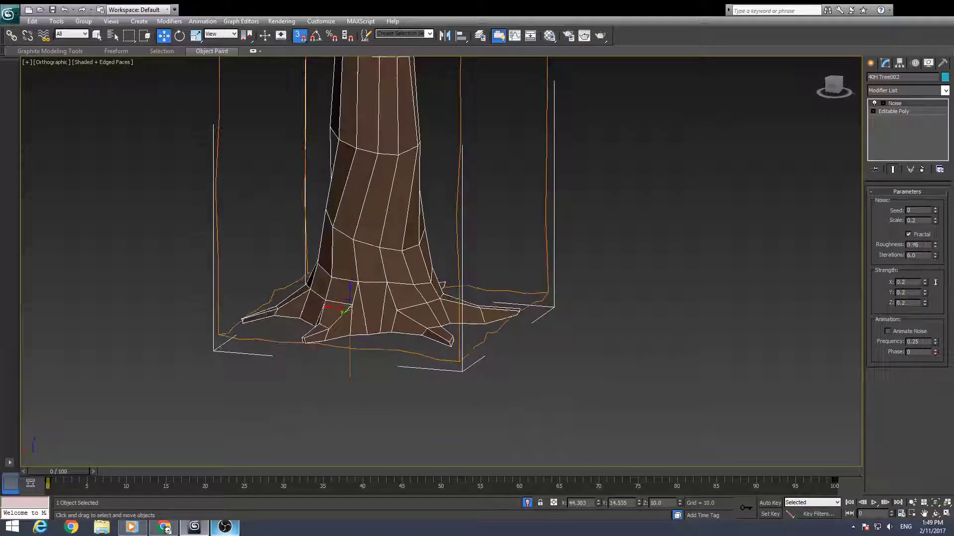
alt+middle_drag(500, 275, 674, 276)
alt+middle_drag(752, 270, 546, 251)
mouse_move(934, 258)
mouse_down()
mouse_move(936, 247)
mouse_move(934, 268)
mouse_up()
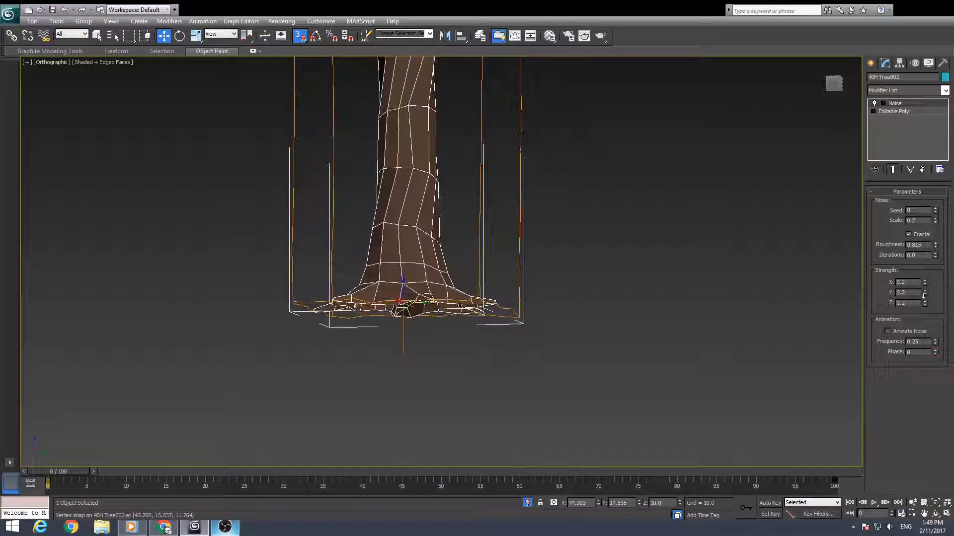
alt+middle_drag(423, 275, 536, 319)
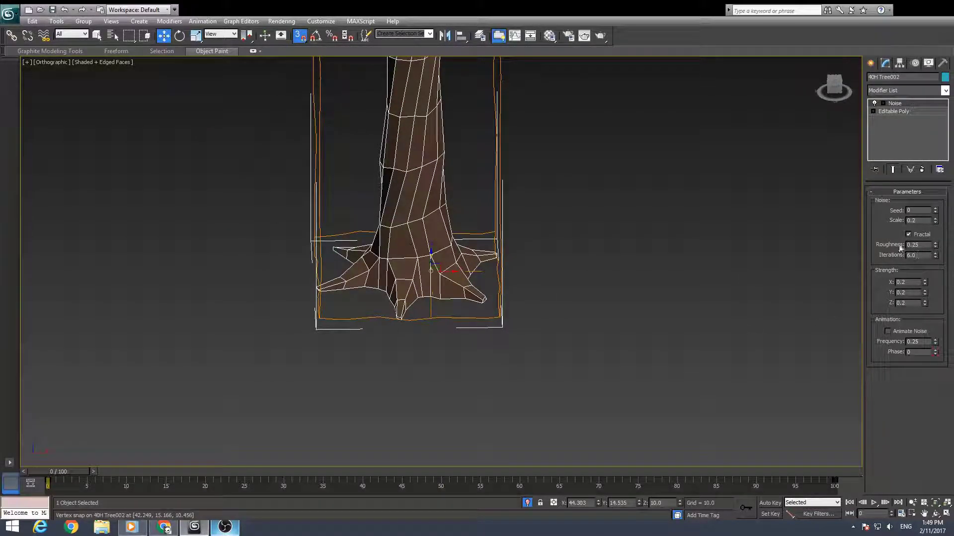
Deselect the trunk, exit isolation to show the whole scene, and turn off the edged faces display
scroll(487, 171, down, 4)
middle_drag(487, 171, 472, 343)
click(590, 243)
key(alt+q)
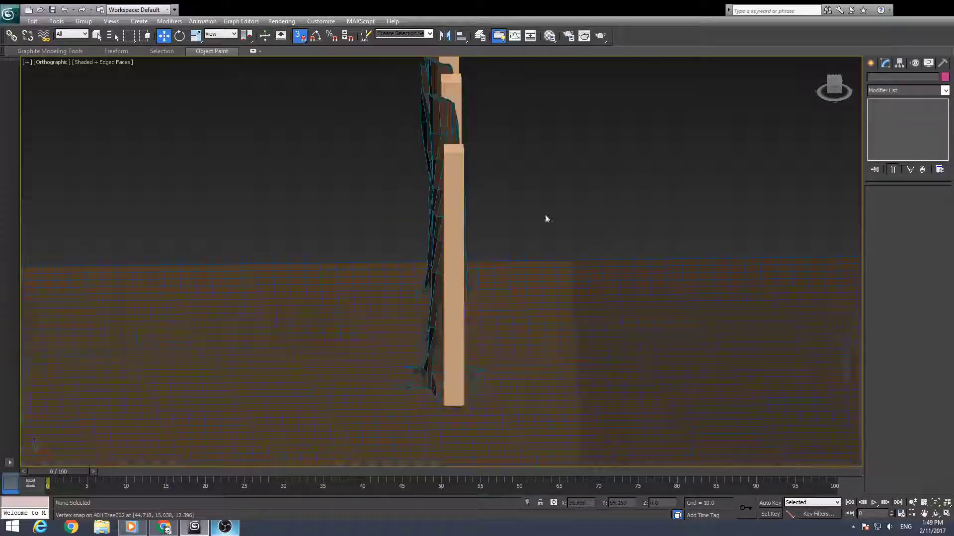
mouse_move(544, 216)
alt+middle_down()
mouse_move(402, 312)
mouse_move(353, 297)
alt+middle_up()
key(F4)
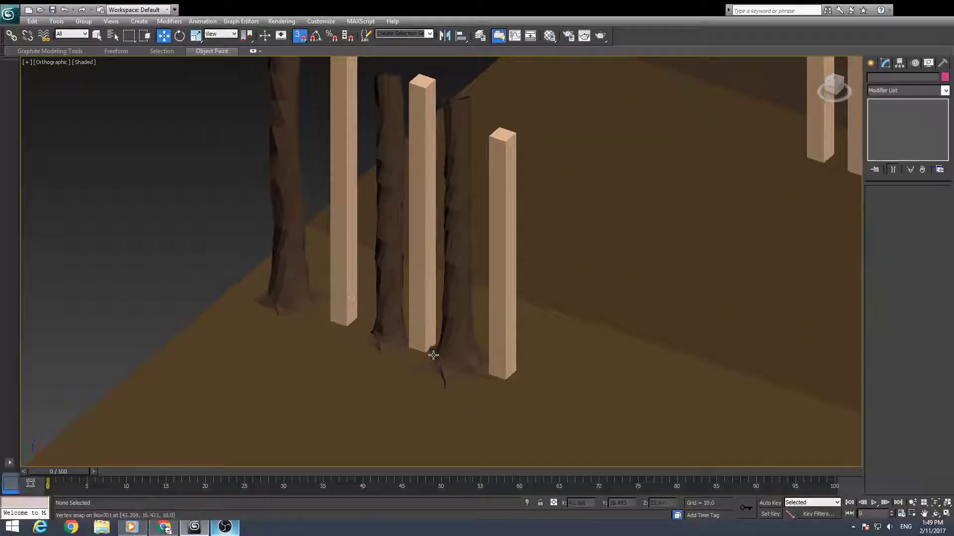
Delete the three placeholder posts standing beside the finished tree trunks
click(501, 291)
ctrl+click(416, 270)
ctrl+click(346, 261)
scroll(346, 260, down, 3)
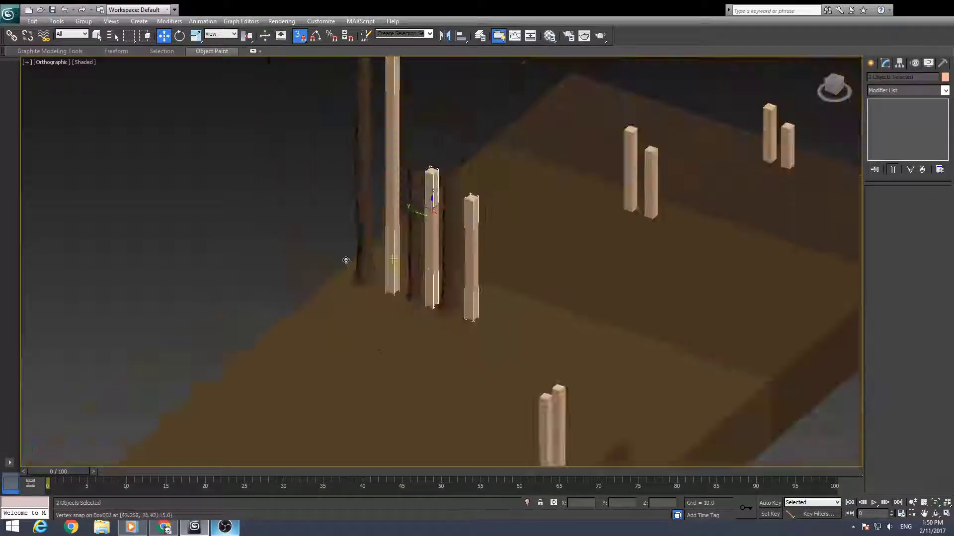
key(Delete)
scroll(360, 303, down, 4)
alt+middle_drag(359, 303, 453, 100)
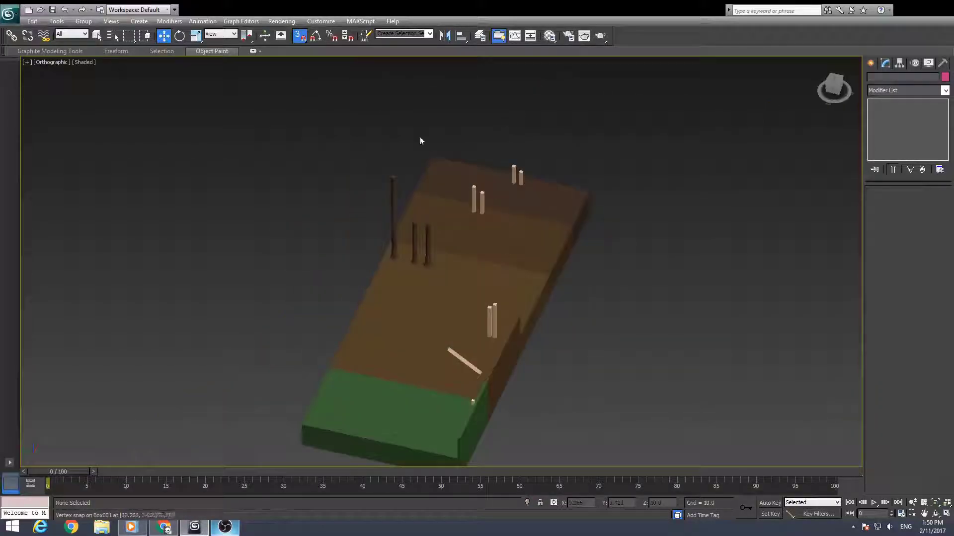